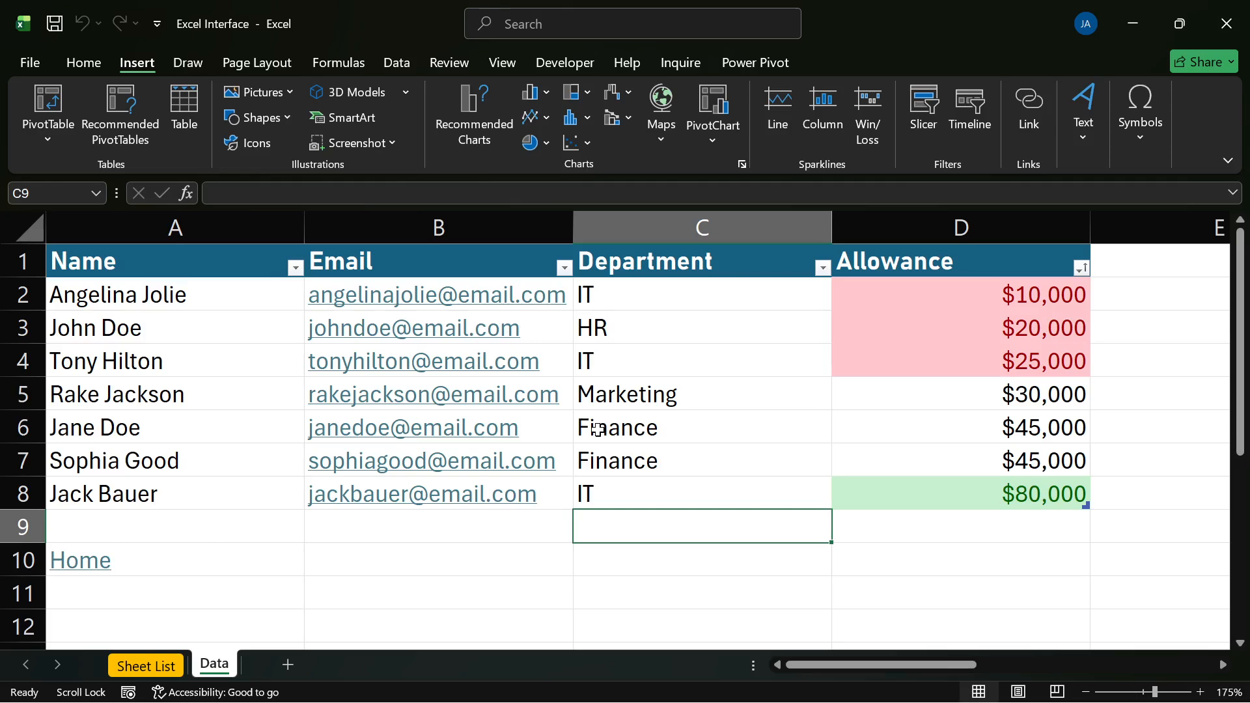
pyautogui.click(92, 63)
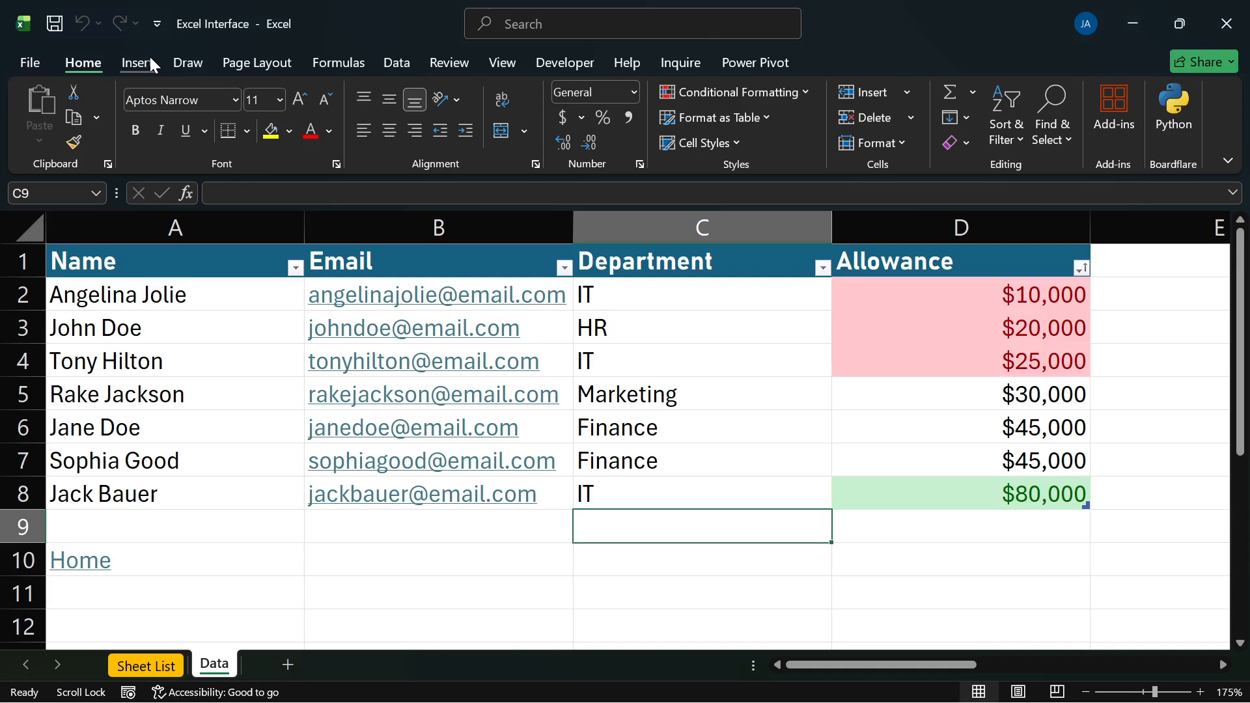
pyautogui.click(188, 64)
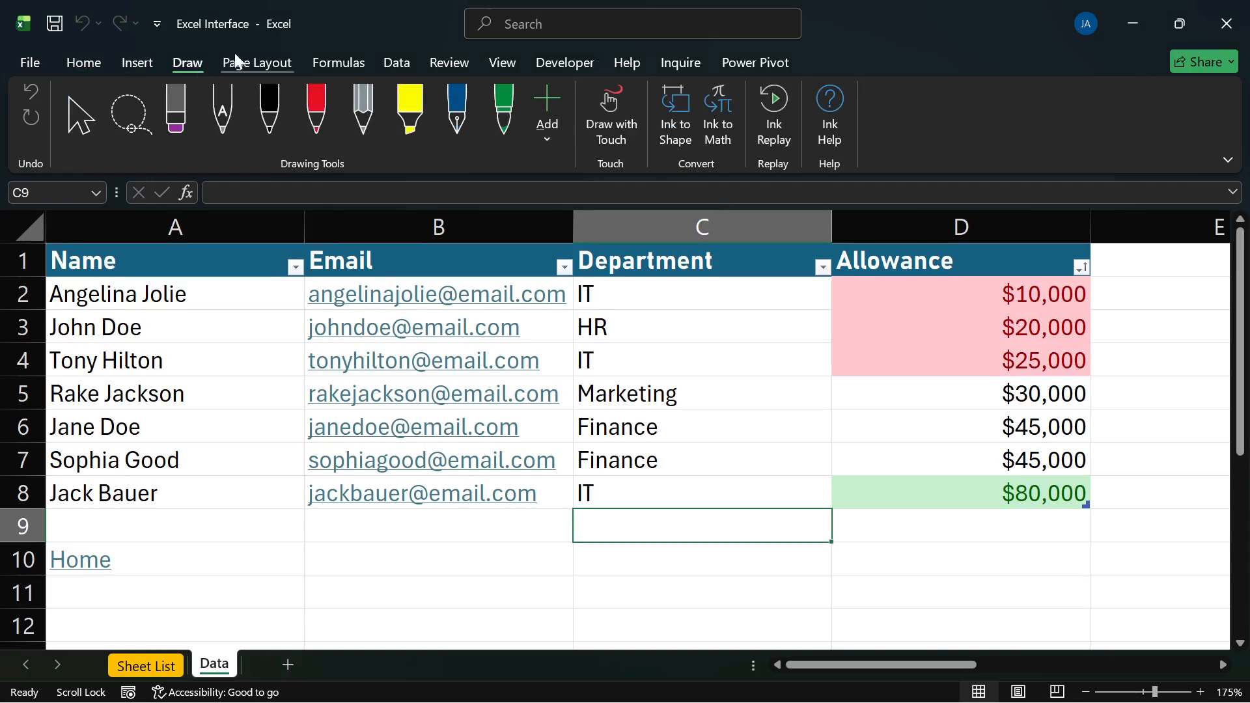
pyautogui.click(248, 65)
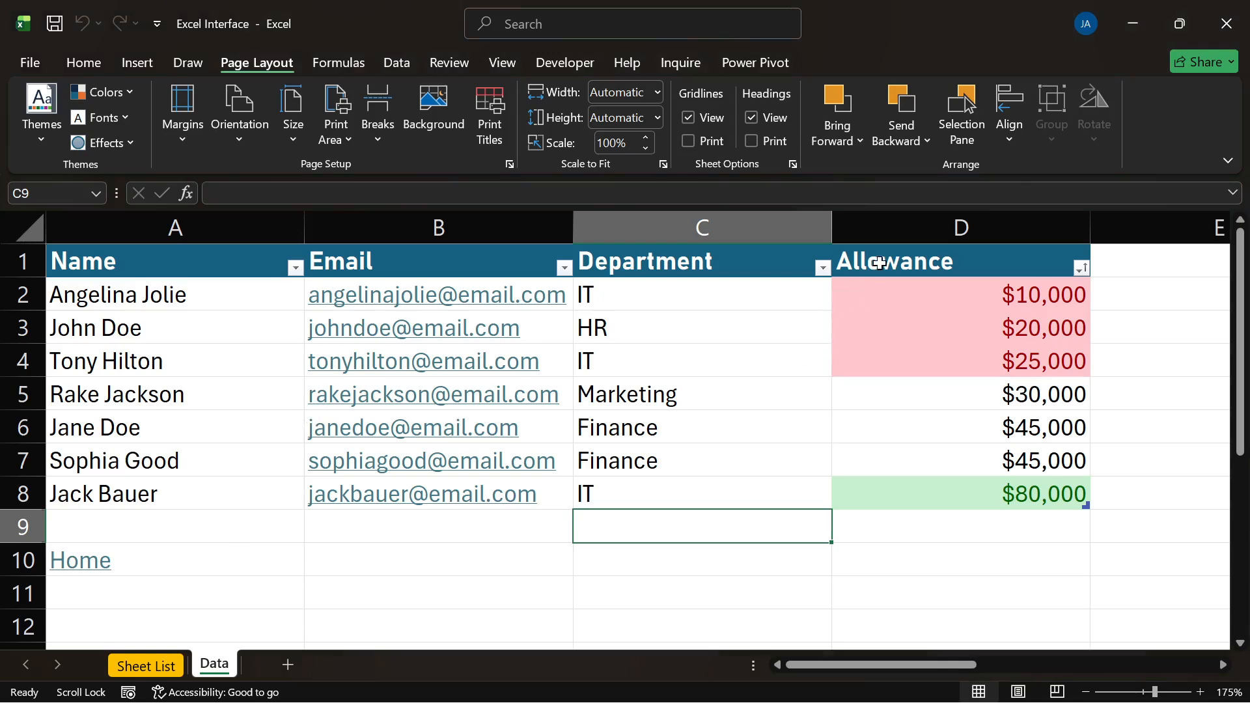
# Step: Rename the Allowance column header in cell D1 to Salary
pyautogui.moveTo(879, 263); pyautogui.dragTo(882, 486)
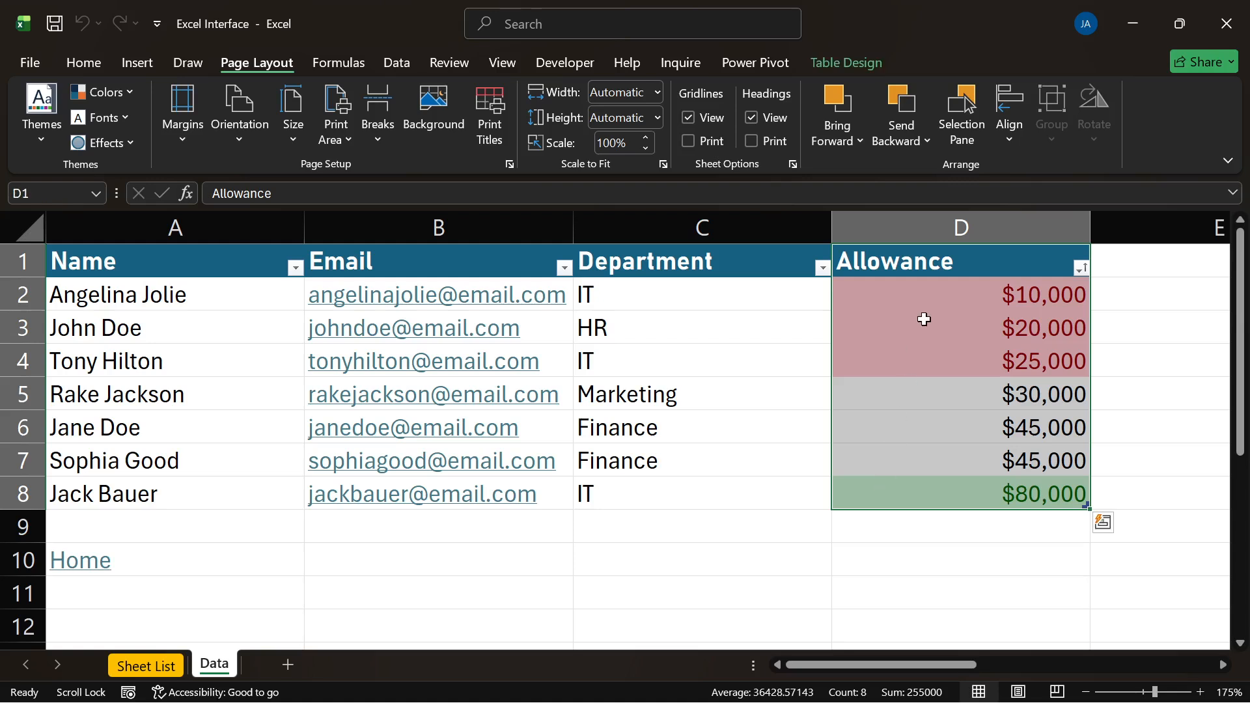
pyautogui.click(948, 266)
pyautogui.doubleClick(952, 263)
pyautogui.moveTo(954, 264); pyautogui.dragTo(833, 257)
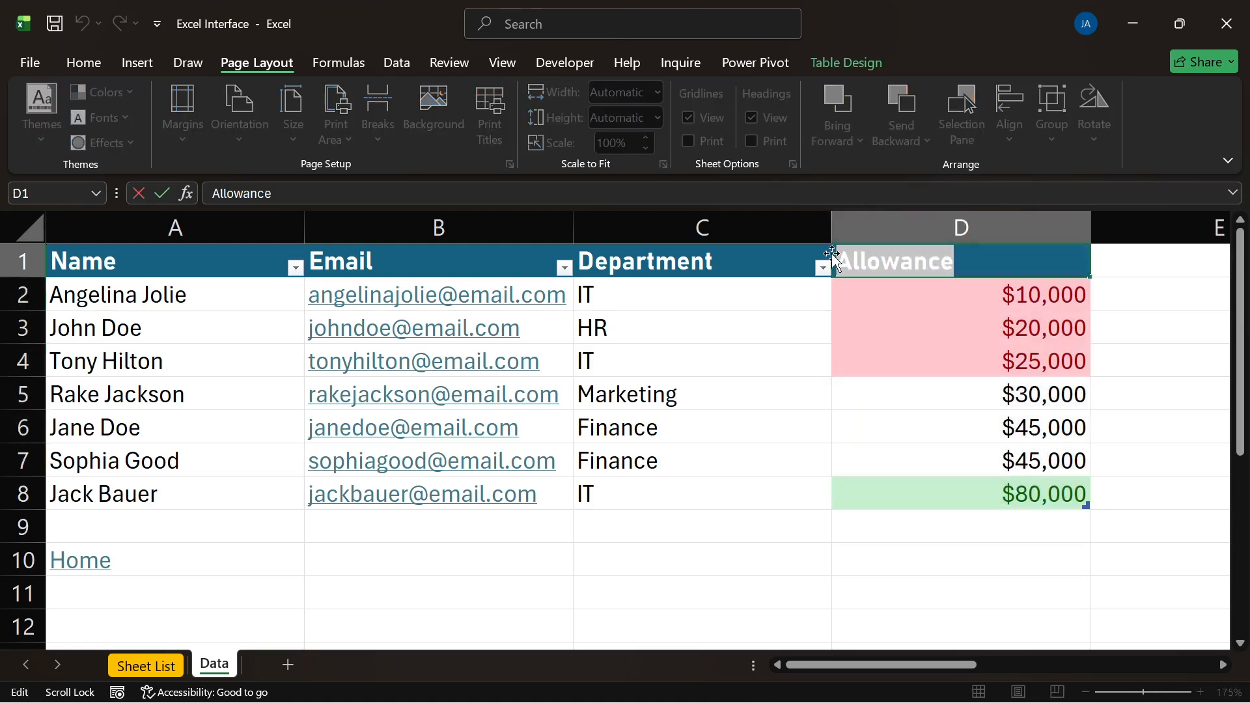
pyautogui.write('Sla')
pyautogui.press('BackSpace')
pyautogui.press('BackSpace')
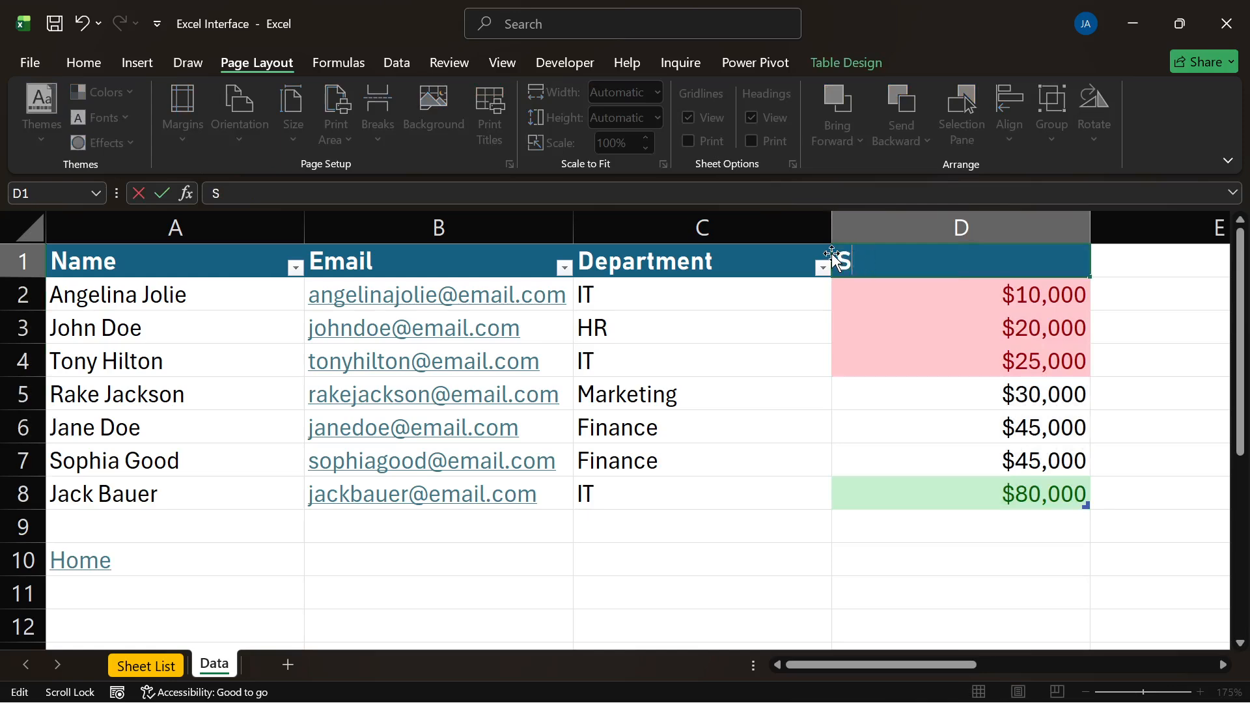
pyautogui.write('alary')
pyautogui.press('Return')
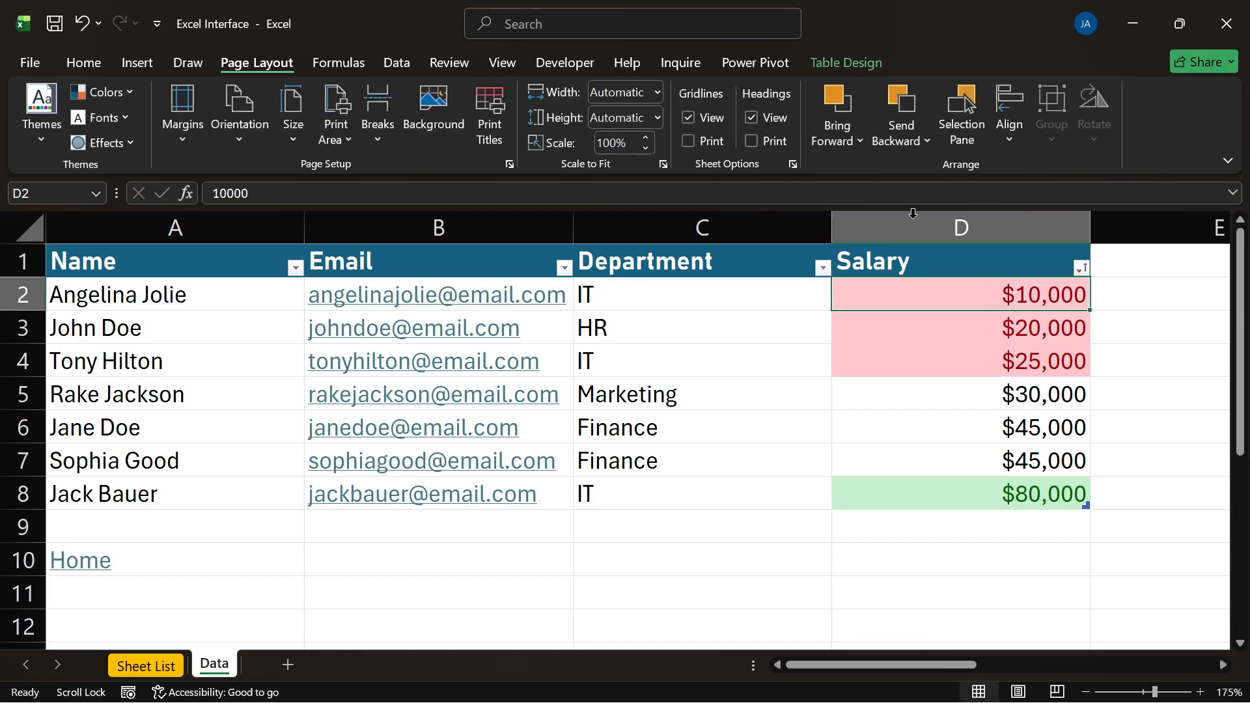
# Step: Set the Name, Email and Department columns (A1:C8) as the print area and check the result in the print preview
pyautogui.moveTo(886, 265); pyautogui.dragTo(881, 511)
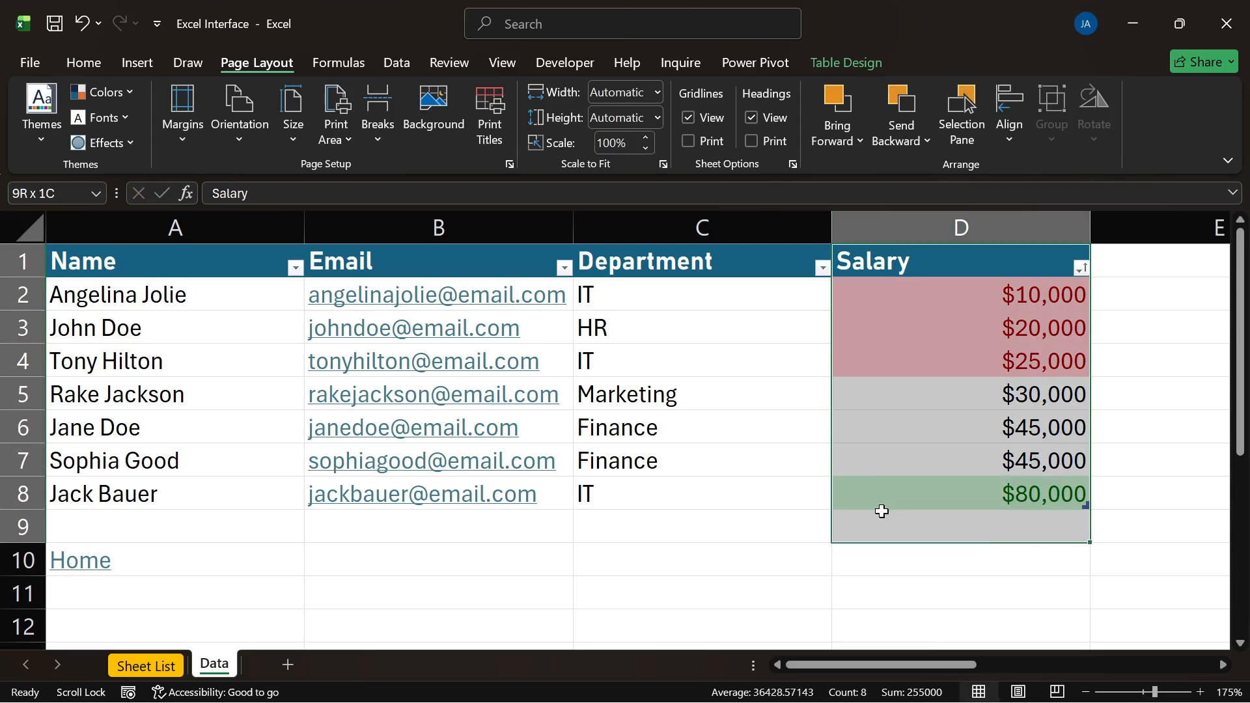
pyautogui.click(715, 529)
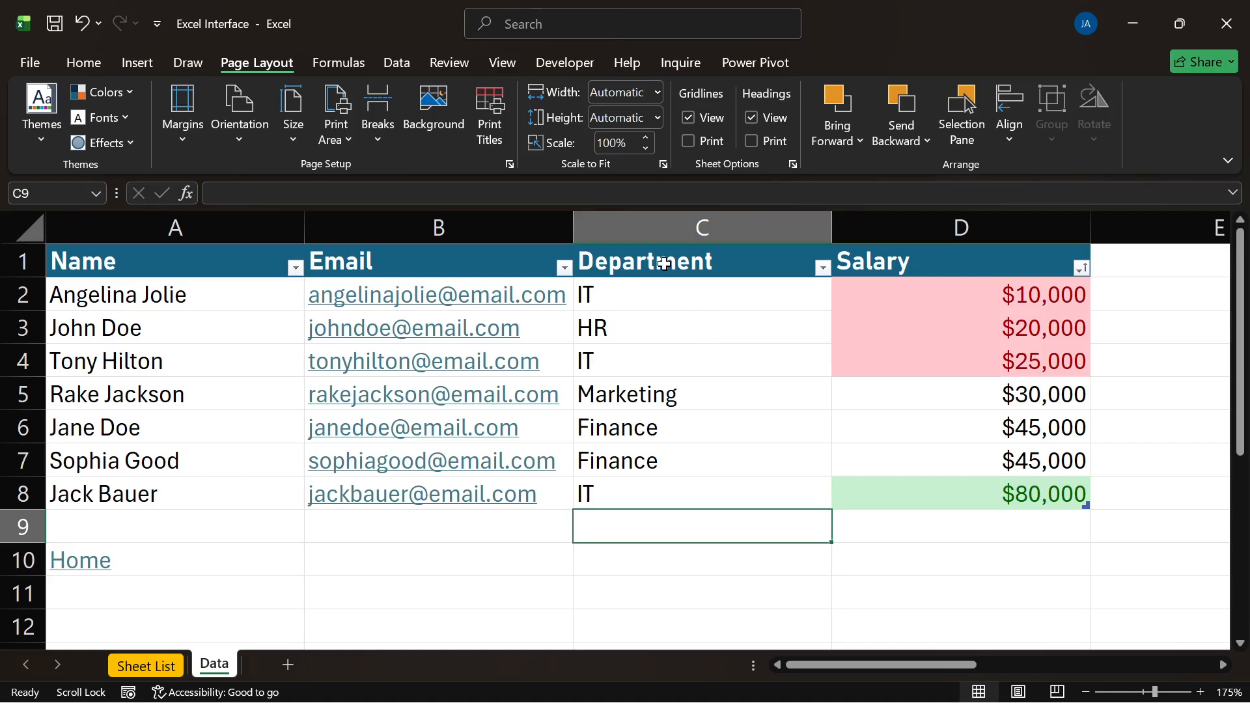
pyautogui.moveTo(663, 263); pyautogui.dragTo(192, 509)
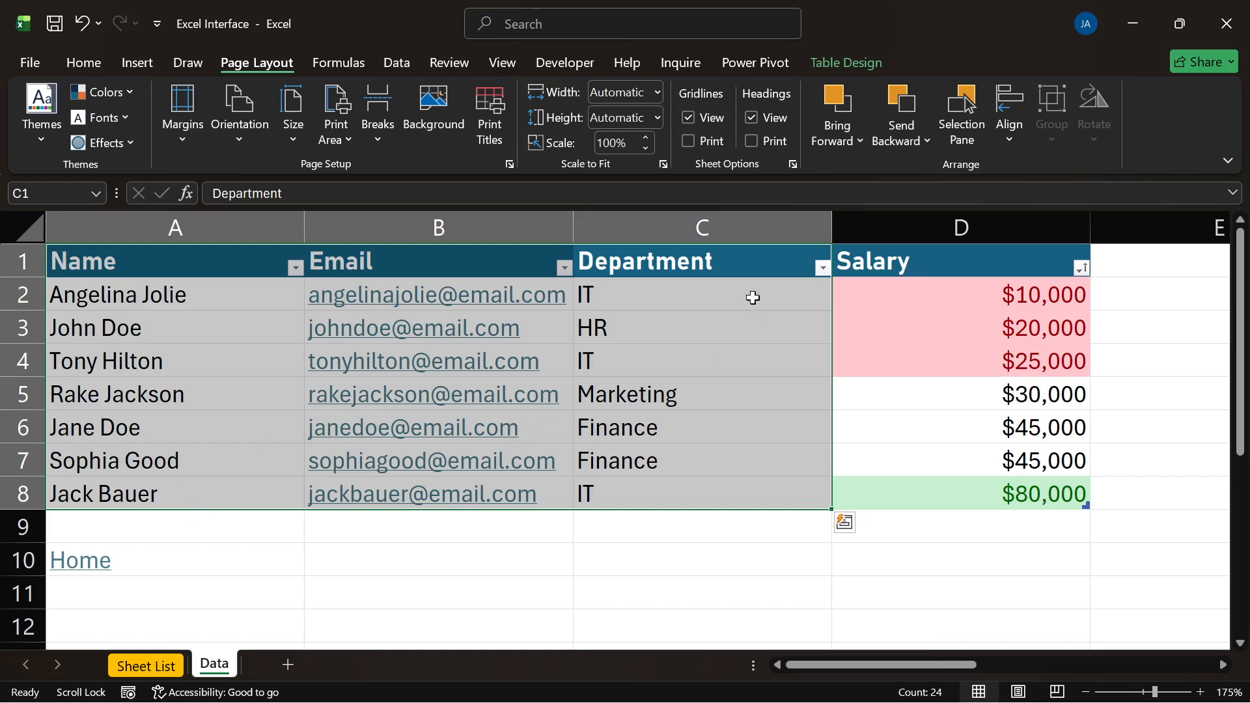
pyautogui.click(746, 257)
pyautogui.moveTo(746, 256); pyautogui.dragTo(236, 508)
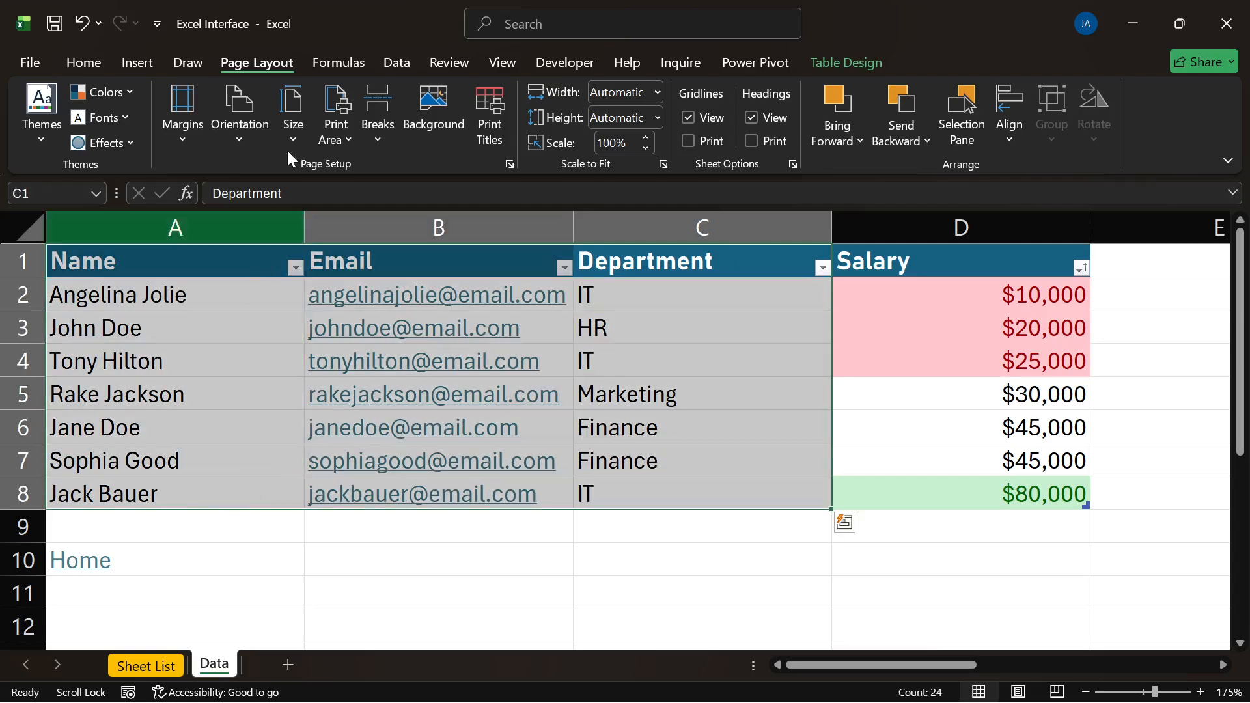
pyautogui.click(335, 140)
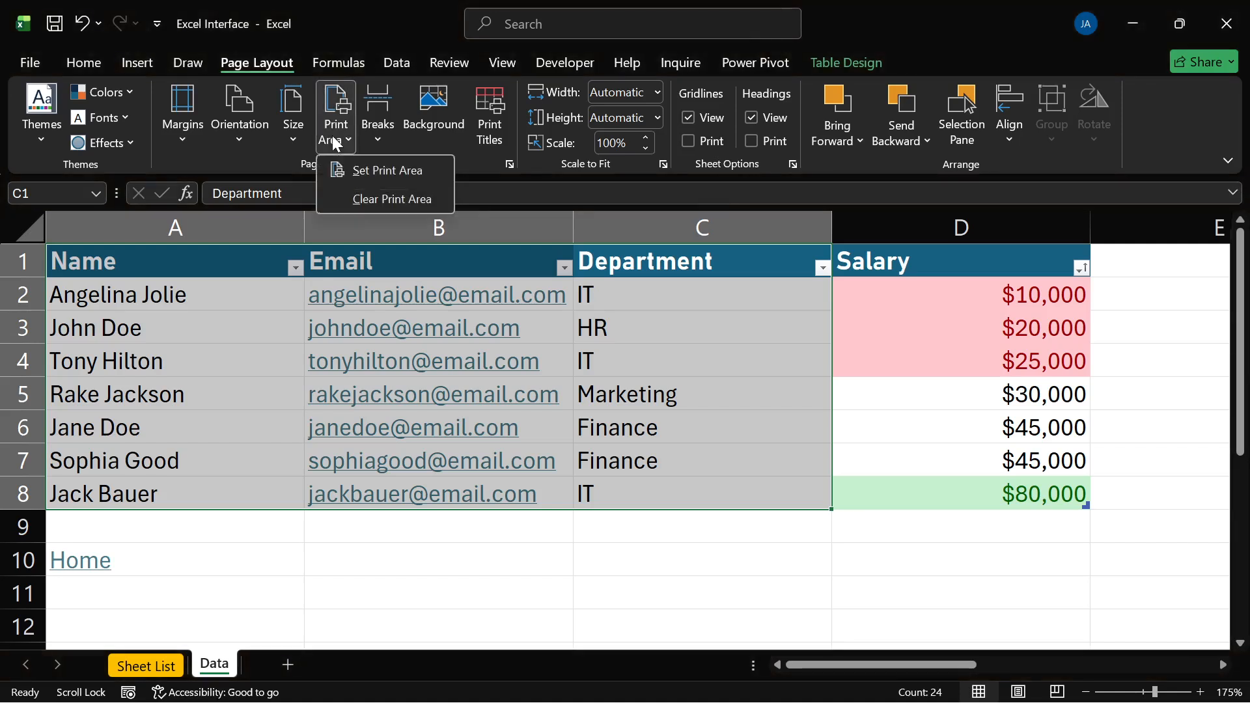
pyautogui.click(383, 175)
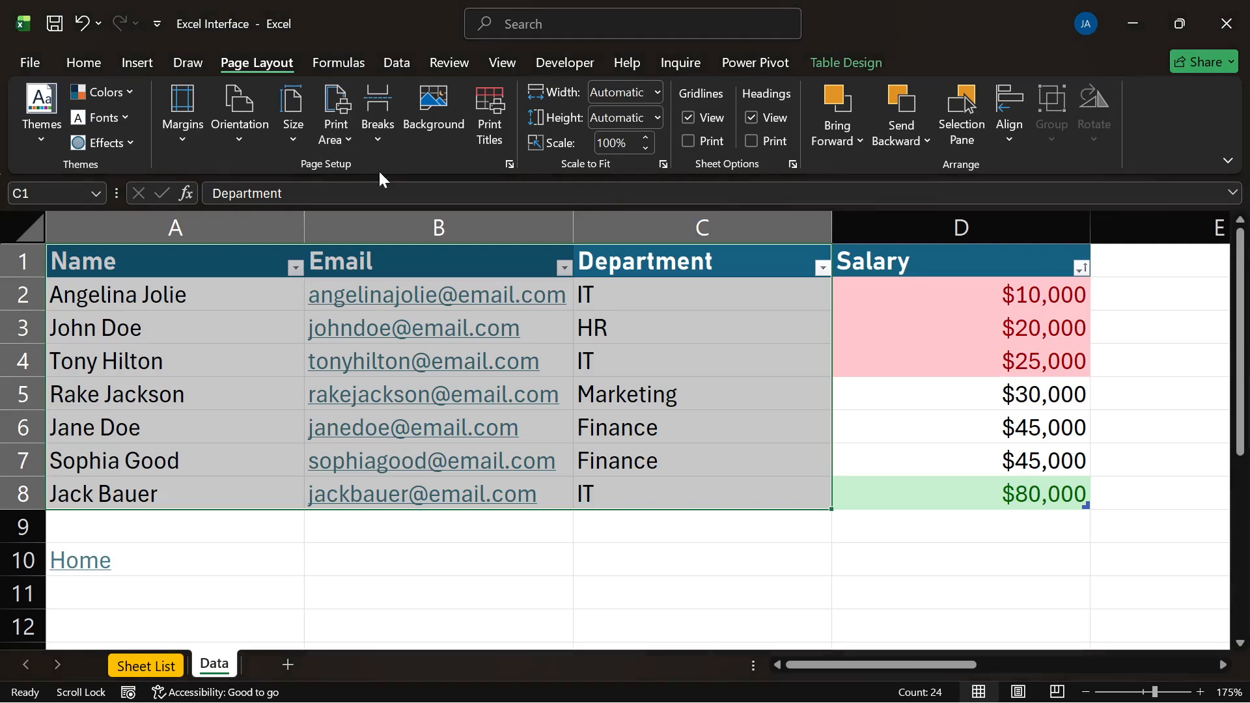
pyautogui.click(837, 570)
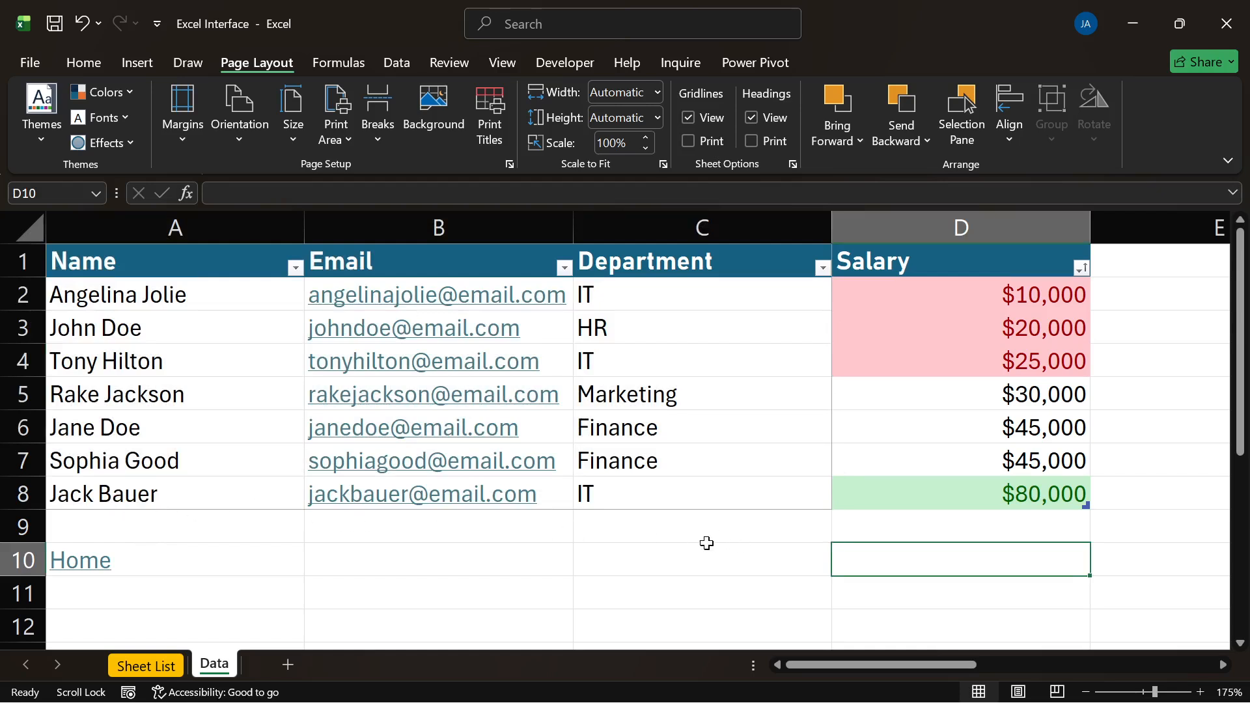
pyautogui.hotkey('ctrl', 'p')
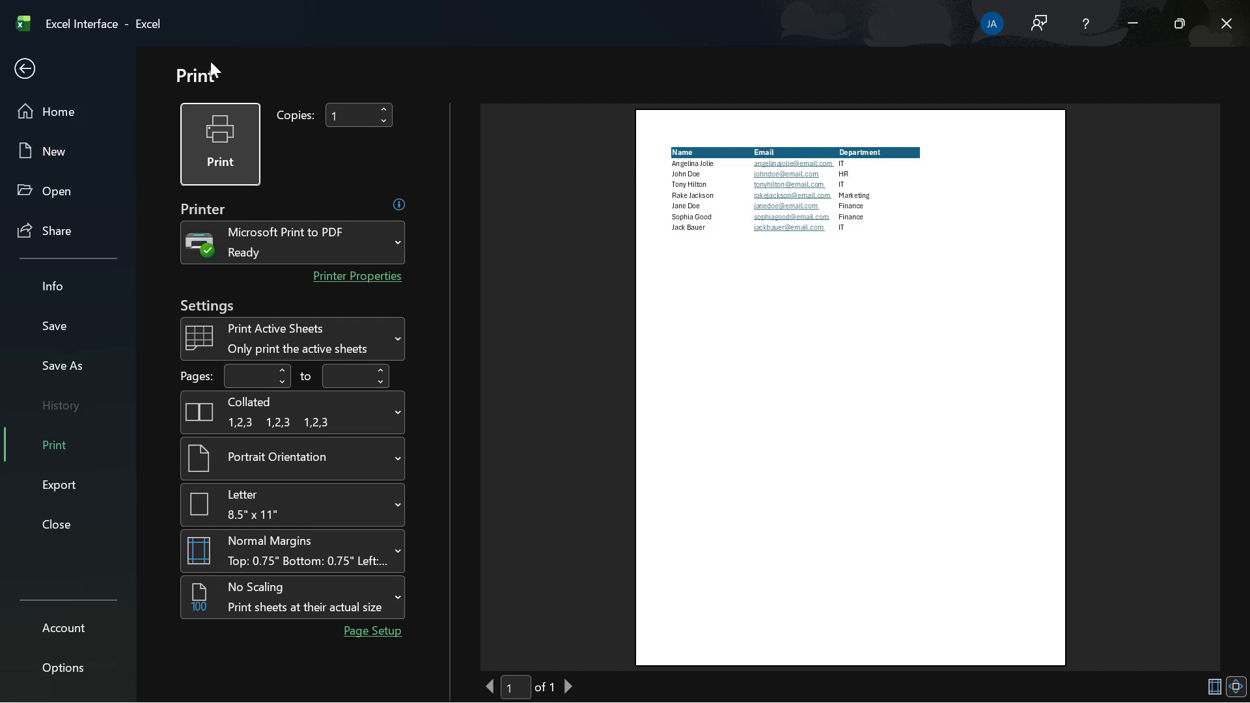
pyautogui.click(36, 67)
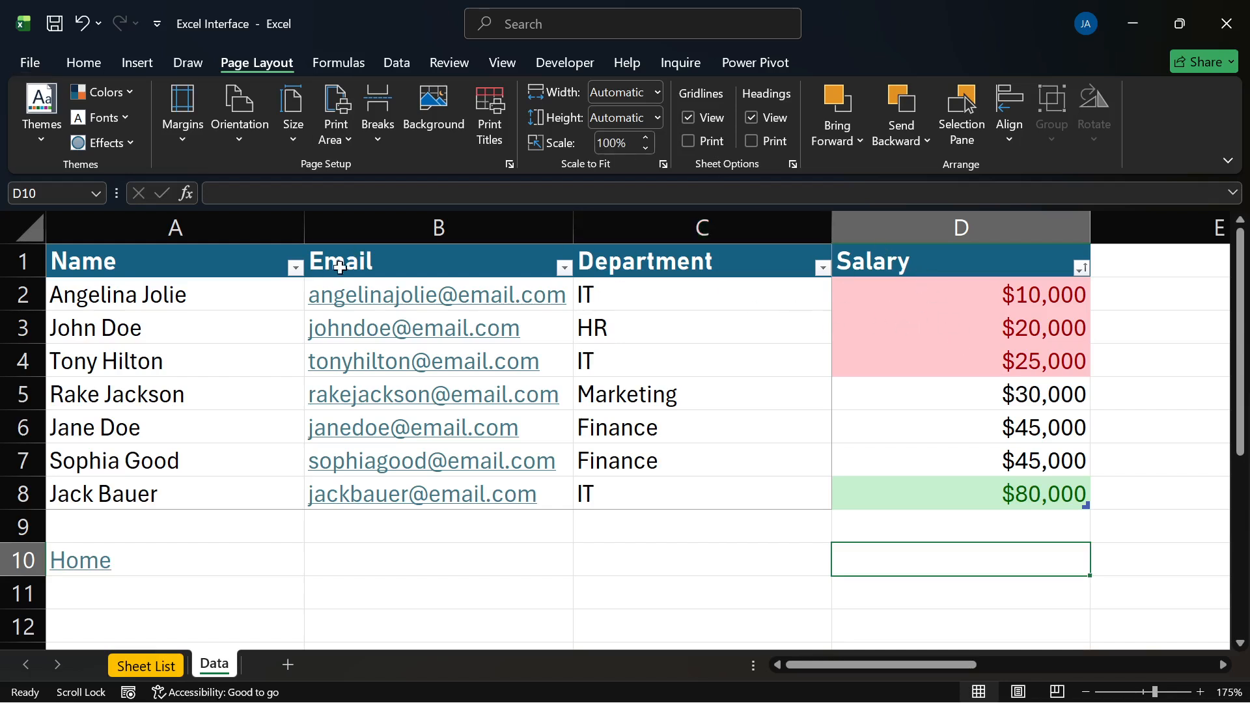
# Step: Clear the print area of the Data sheet and check the full sheet in the print preview
pyautogui.moveTo(200, 279); pyautogui.dragTo(648, 480)
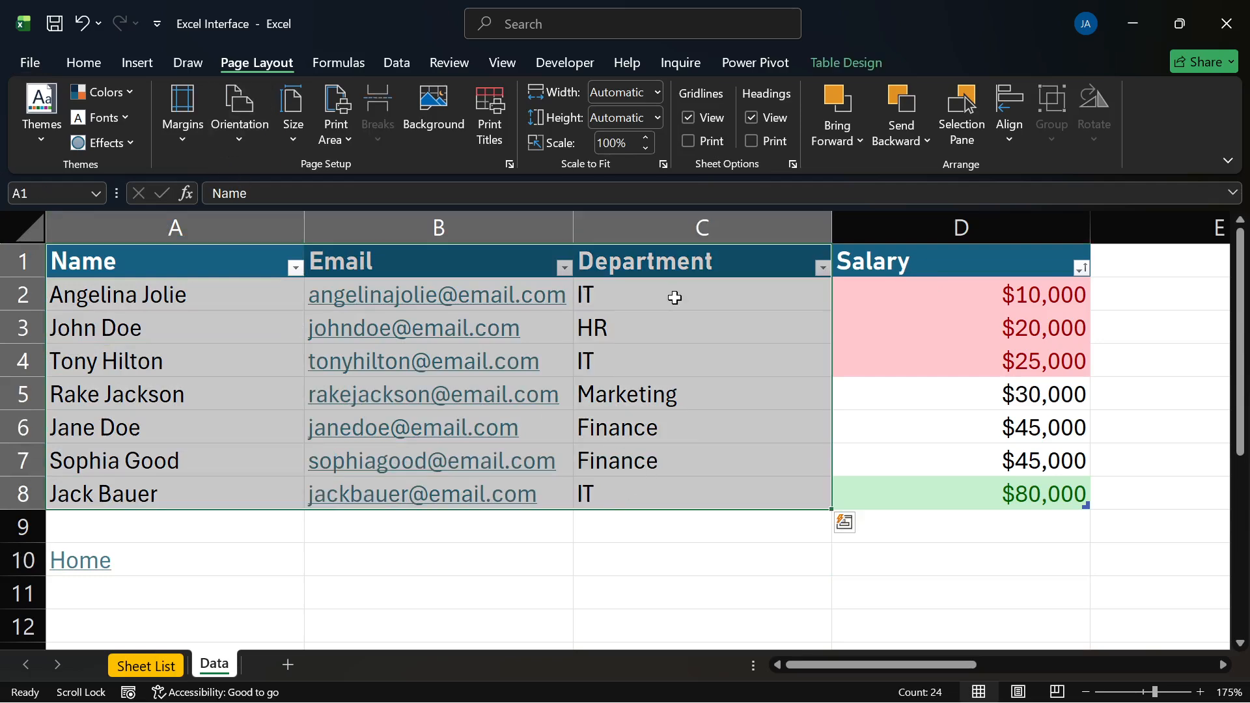
pyautogui.click(337, 135)
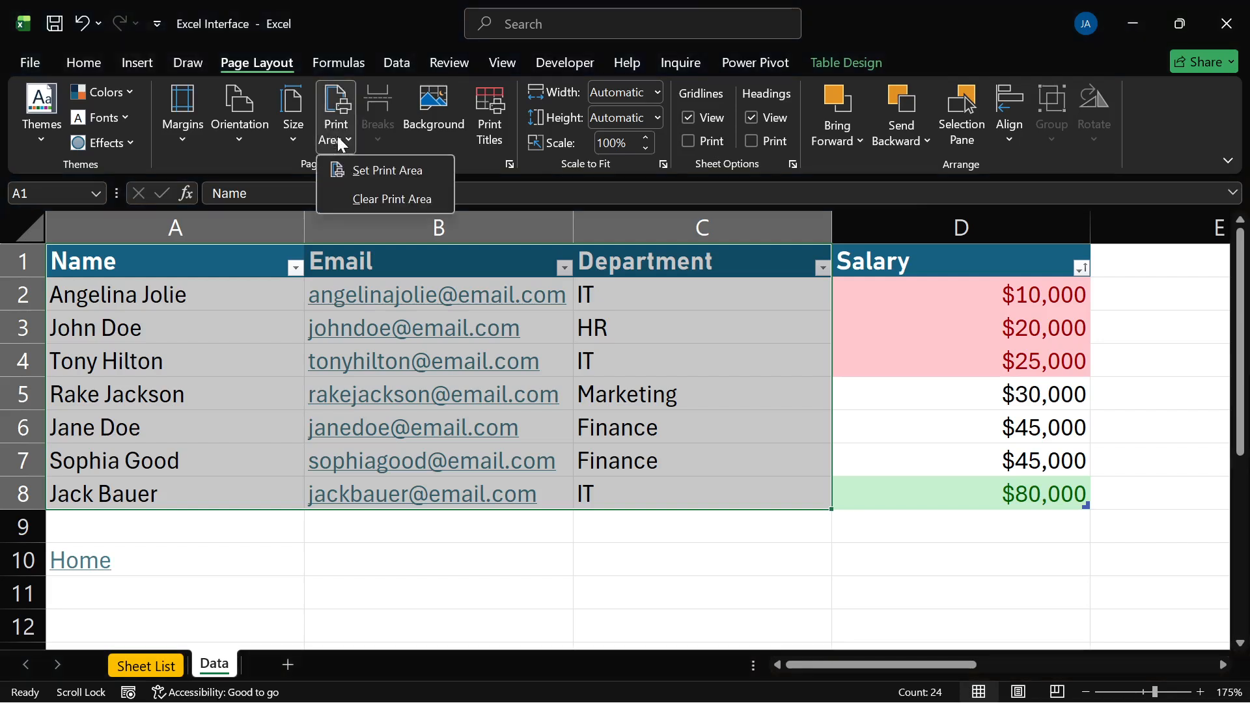
pyautogui.click(380, 194)
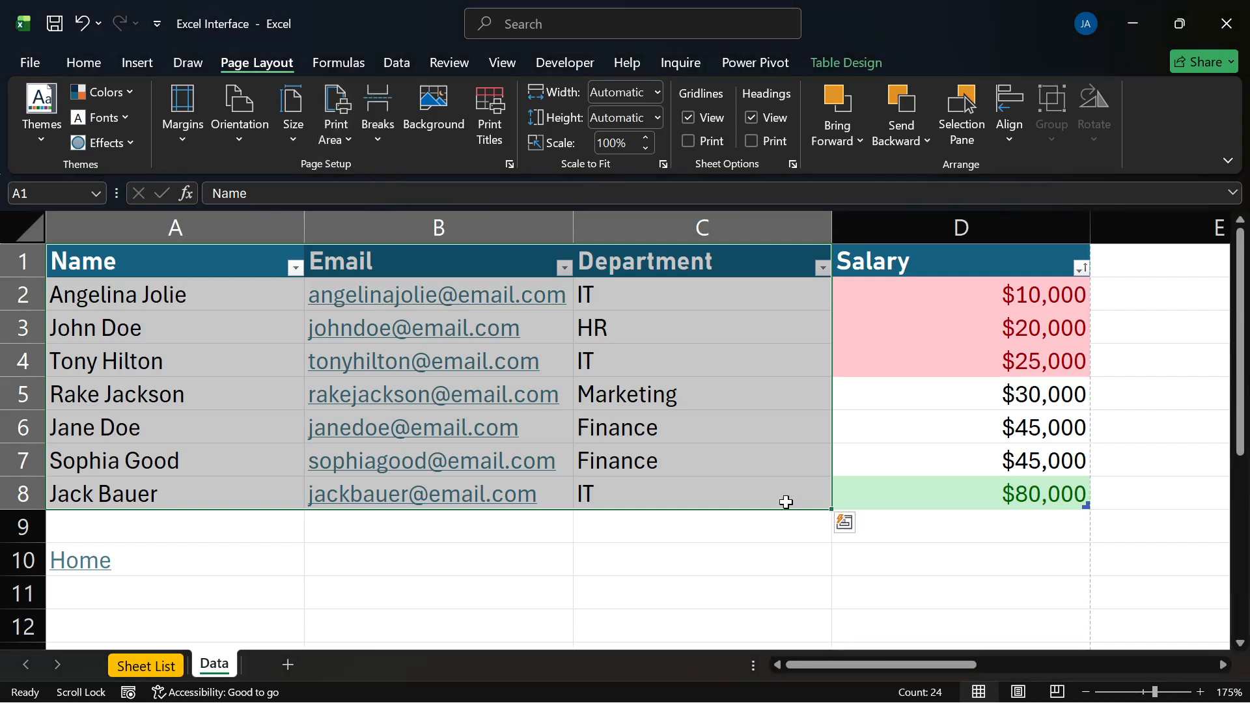
pyautogui.click(821, 550)
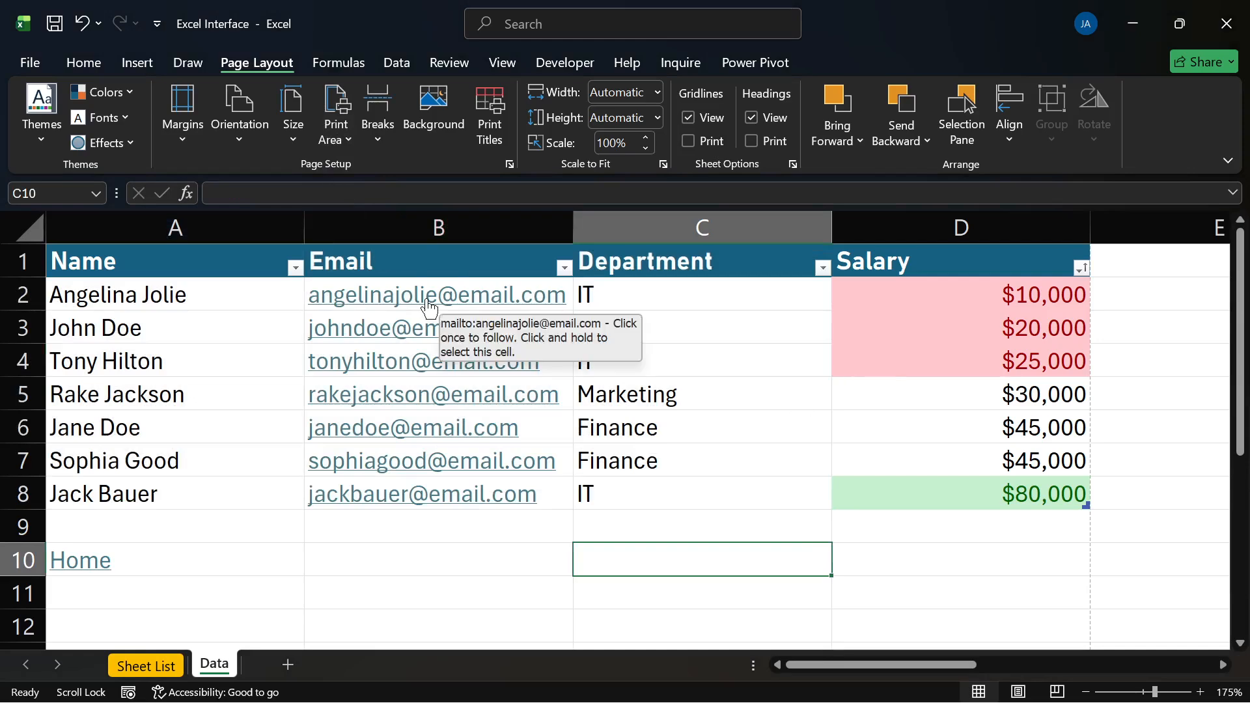
pyautogui.hotkey('ctrl', 'p')
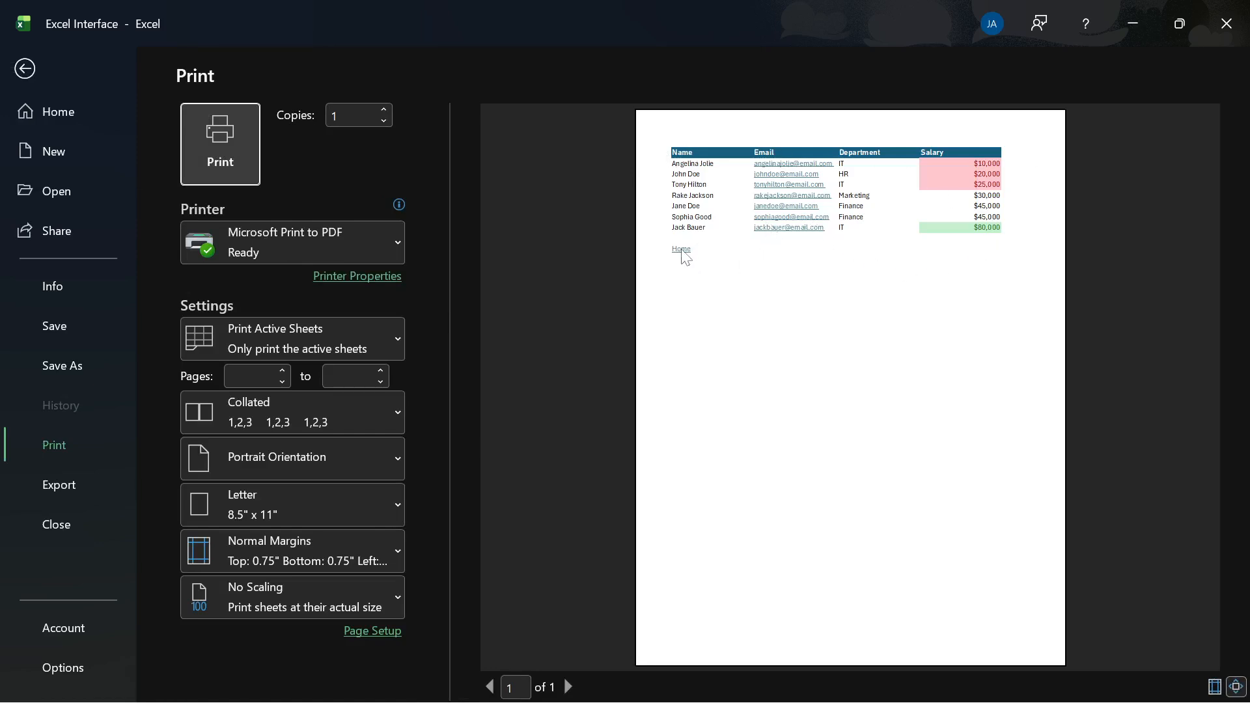
pyautogui.click(29, 69)
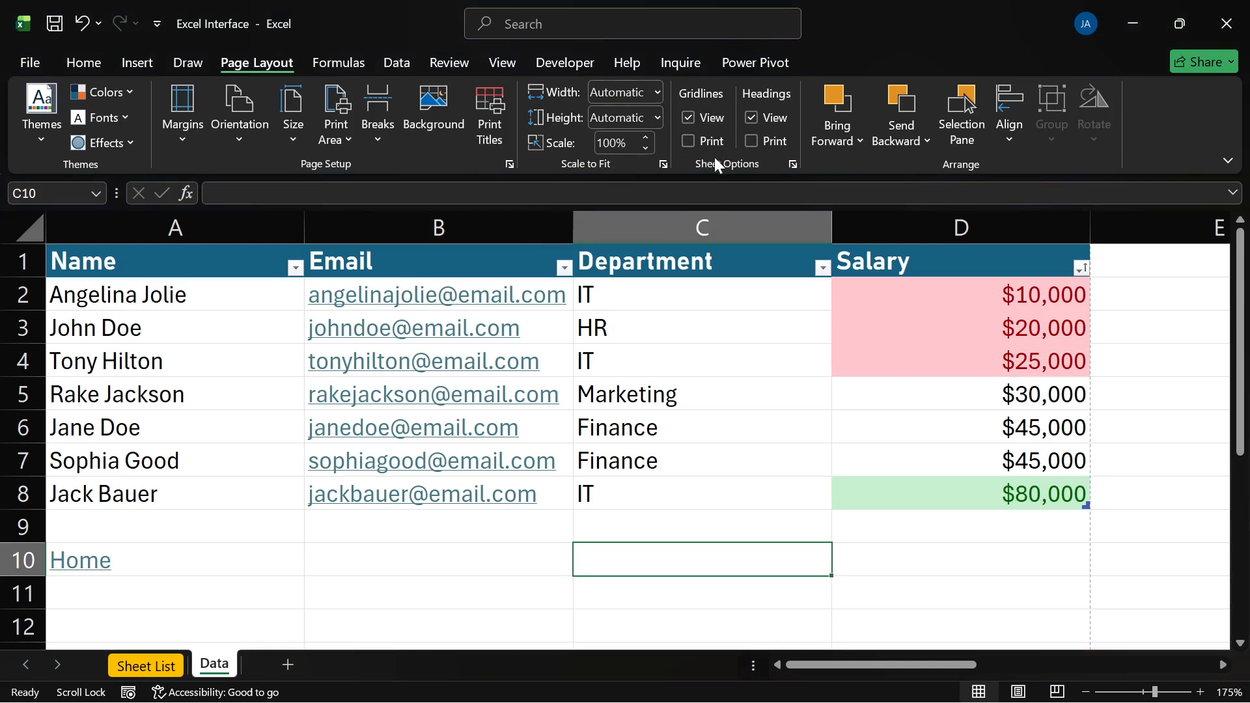
# Step: Hide the sheet's gridlines and show them again, and do the same with the row and column headings
pyautogui.click(689, 119)
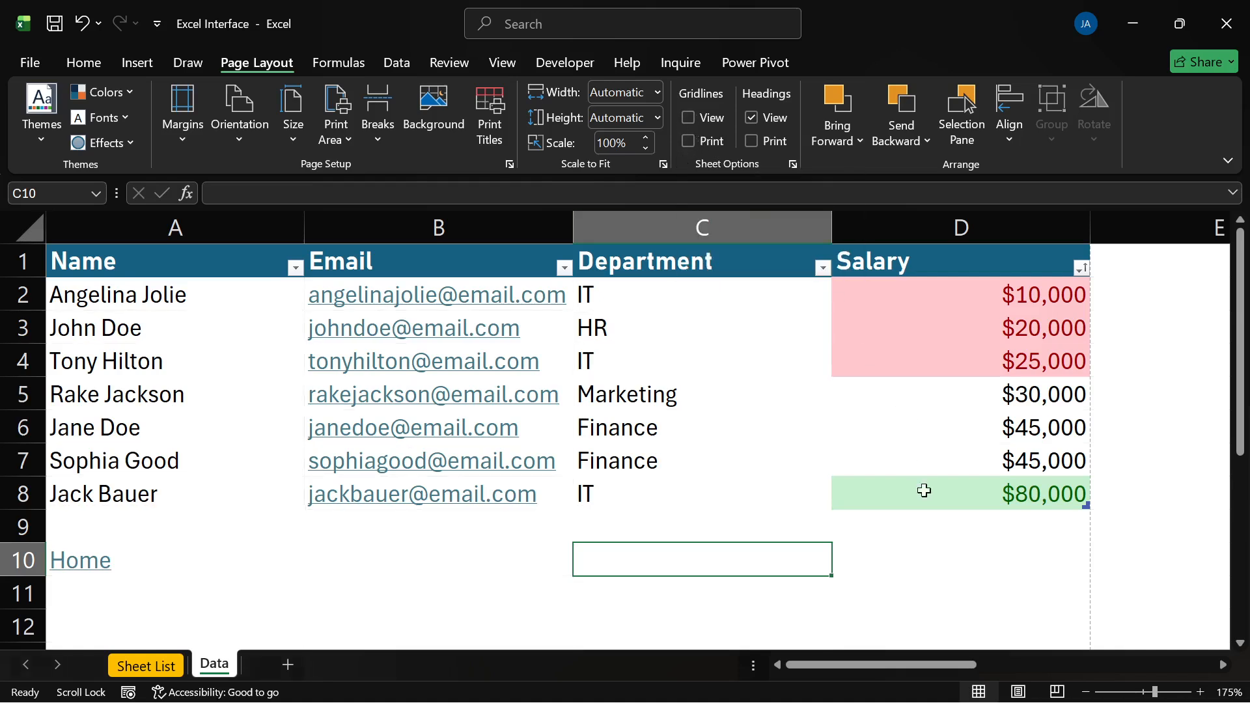
pyautogui.click(954, 540)
pyautogui.click(971, 586)
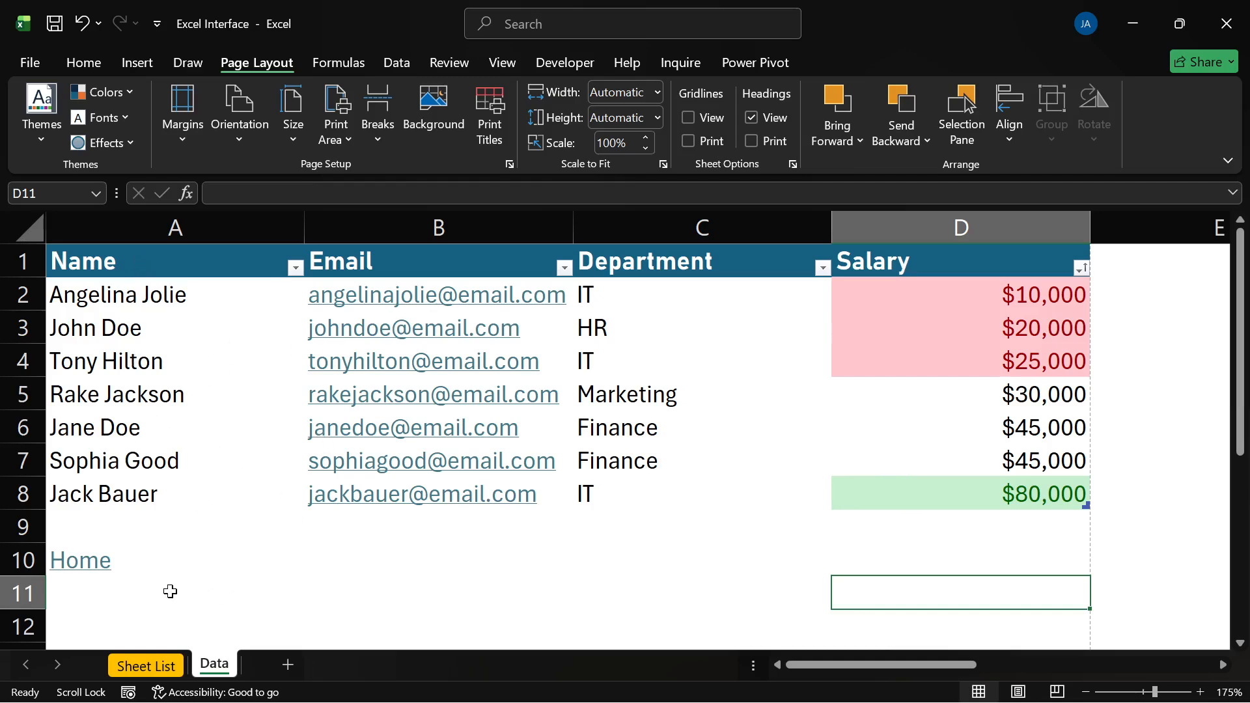
pyautogui.click(689, 118)
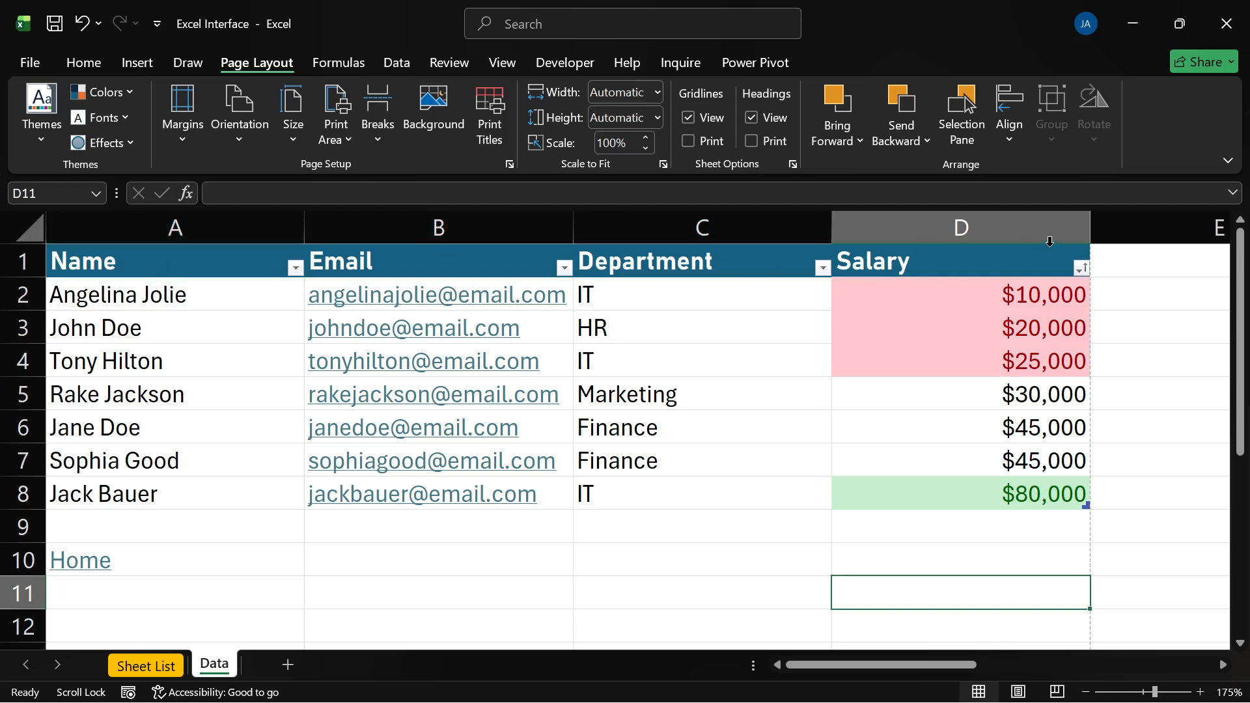
pyautogui.click(747, 112)
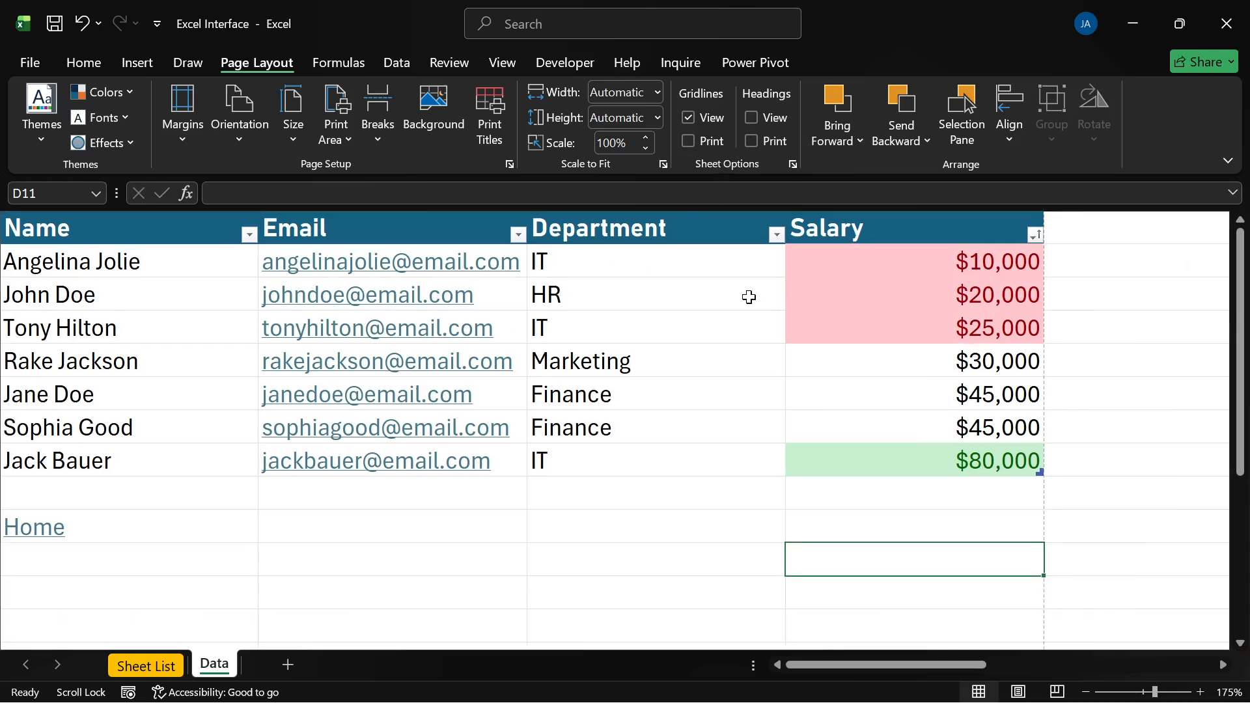
pyautogui.click(749, 121)
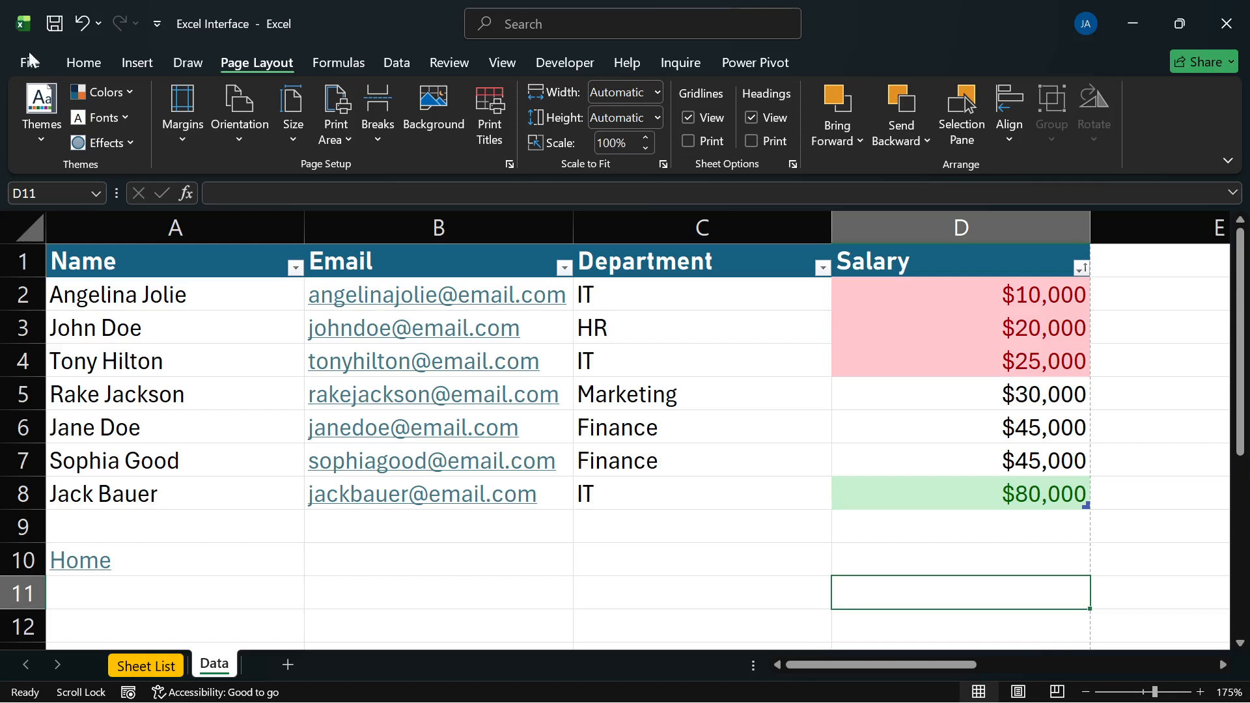
# Step: Draw a rectangle with rounded diagonal corners, about 1.3" high and 2.1" wide, over columns B and C of the table
pyautogui.click(137, 63)
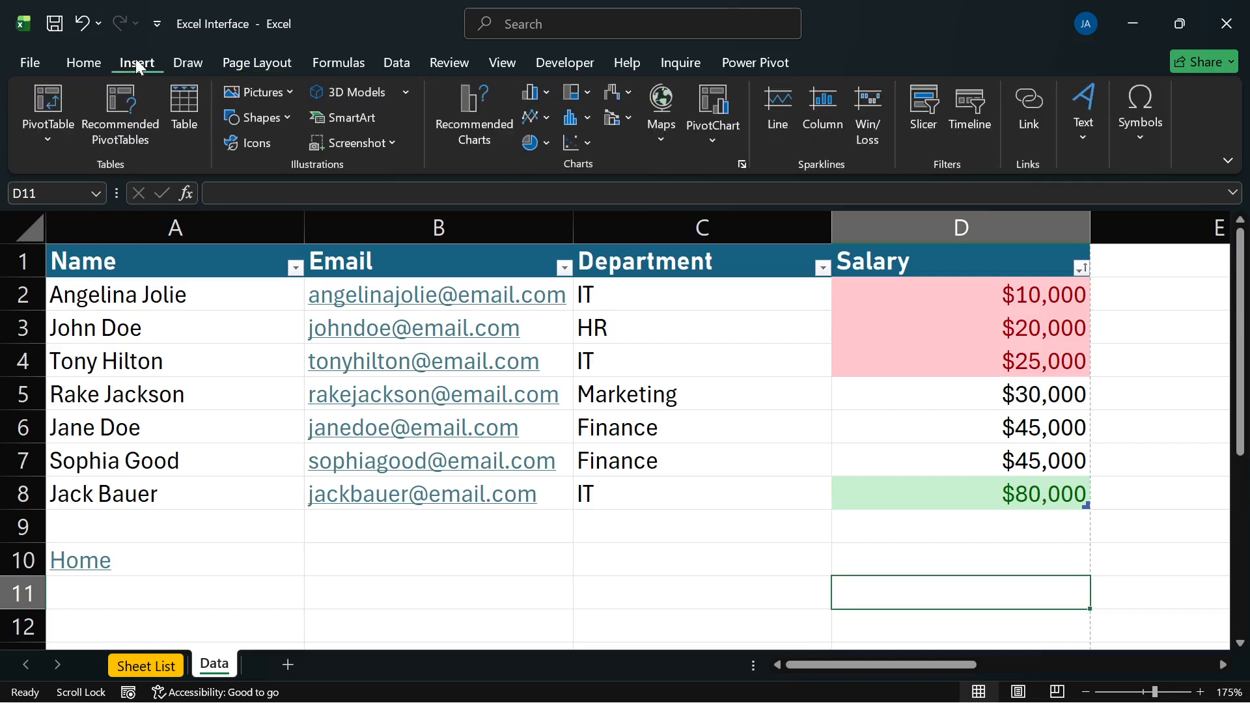
pyautogui.click(247, 122)
pyautogui.click(421, 316)
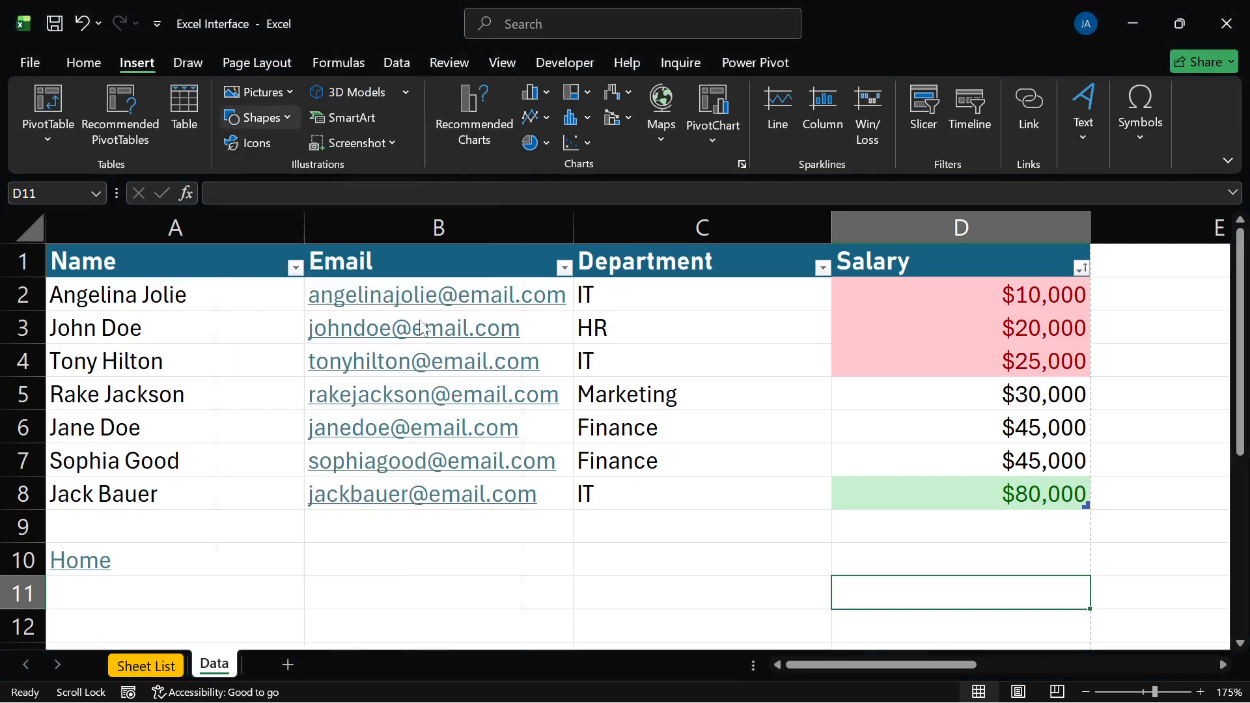
pyautogui.moveTo(449, 317); pyautogui.dragTo(796, 529)
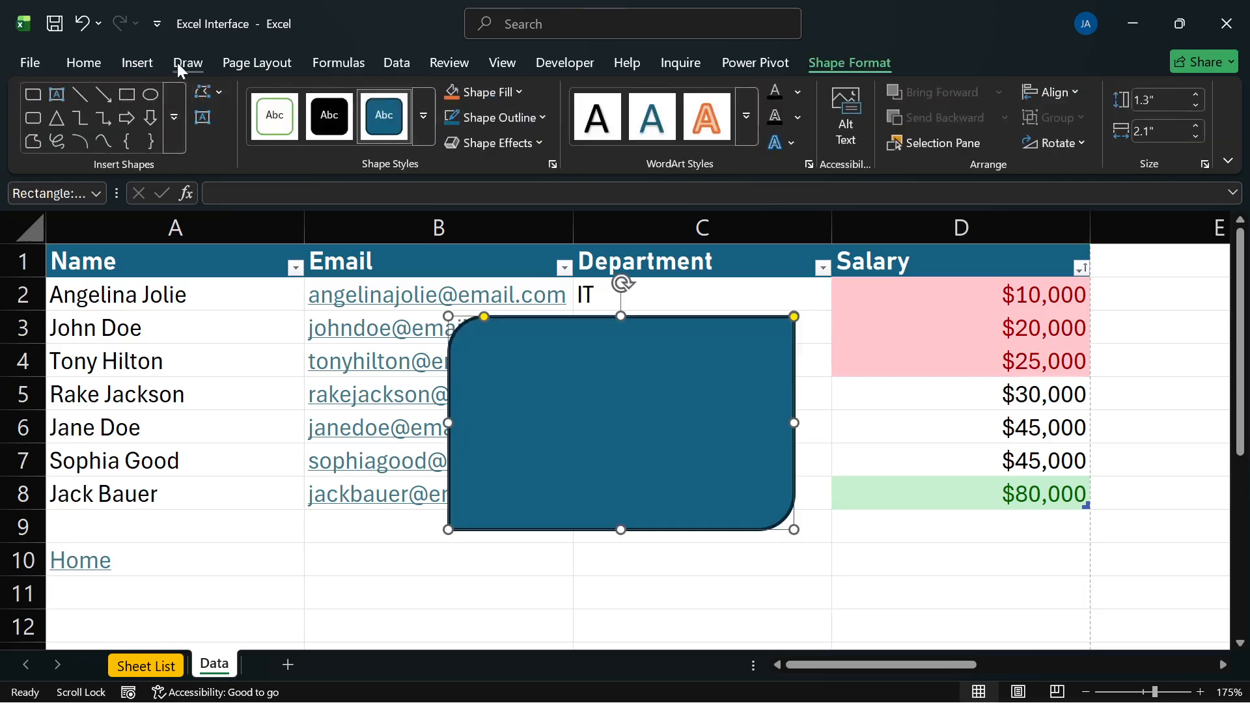
# Step: Draw a smaller rounded-diagonal rectangle, about 1.13" by 0.54", overlapping the first shape's left edge, and apply the solid black shape style
pyautogui.click(149, 65)
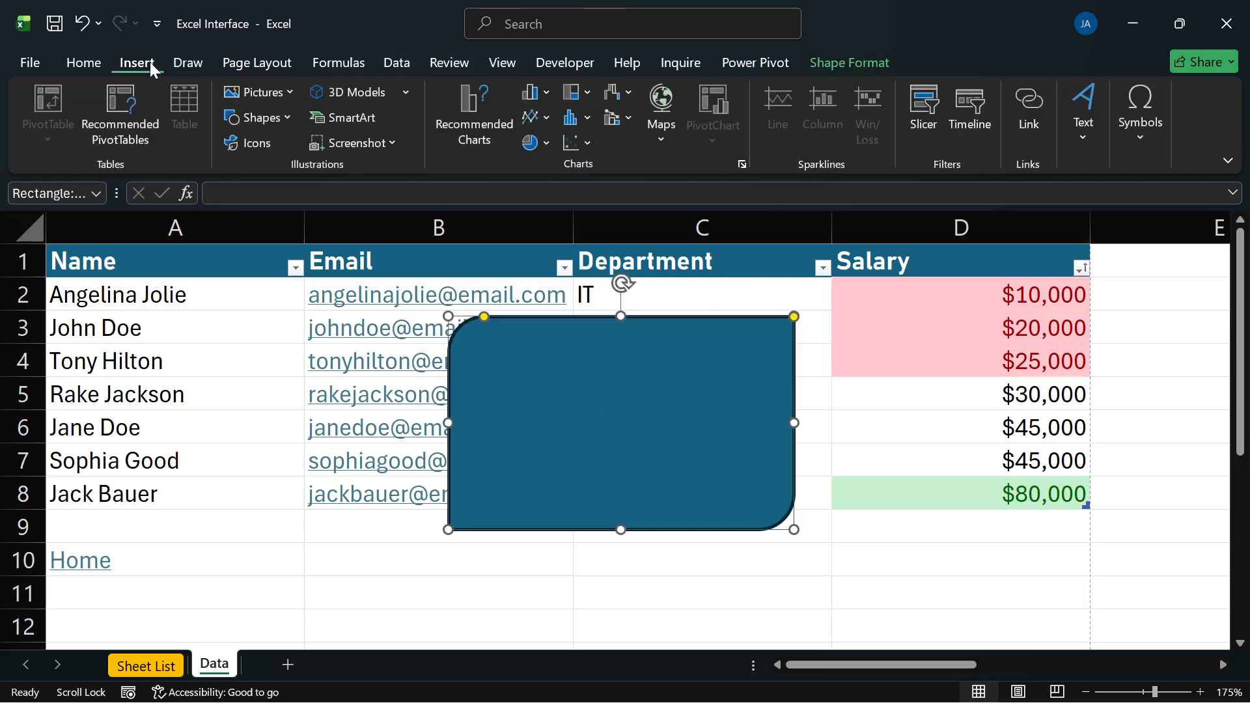
pyautogui.click(267, 119)
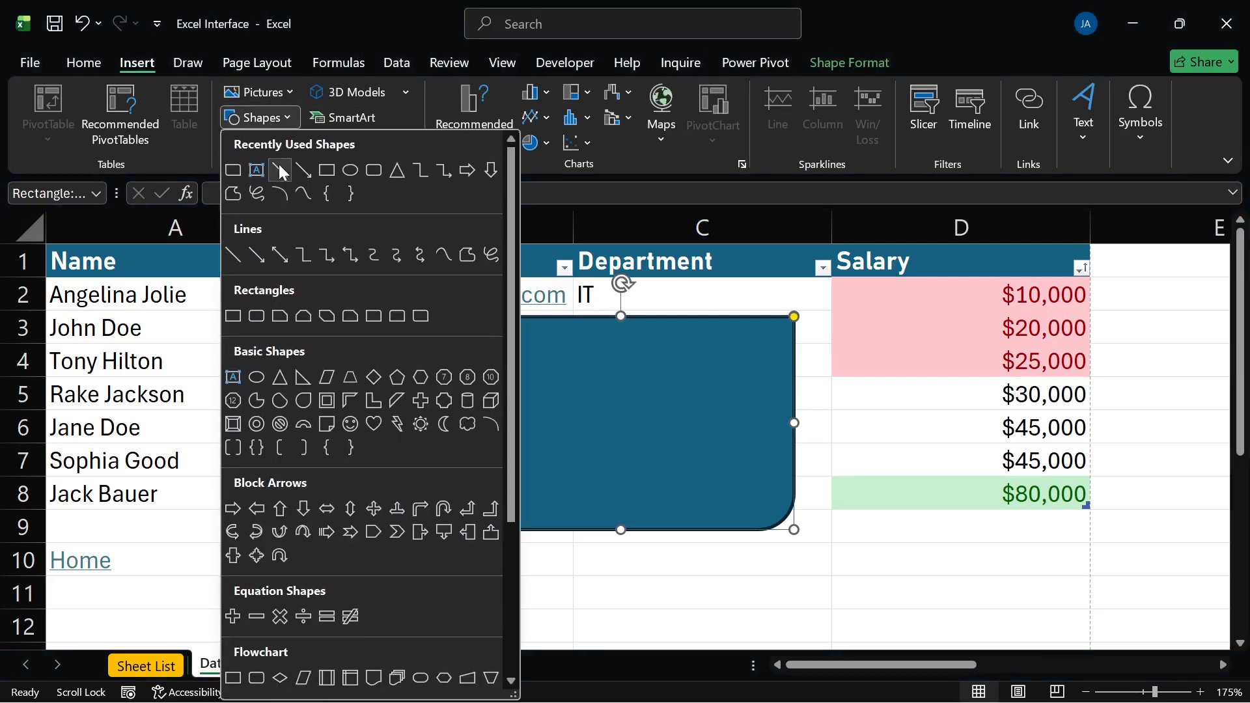
pyautogui.click(241, 172)
pyautogui.moveTo(445, 294)
pyautogui.mouseDown()
pyautogui.moveTo(500, 435)
pyautogui.moveTo(536, 481)
pyautogui.mouseUp()
pyautogui.moveTo(504, 428)
pyautogui.mouseDown()
pyautogui.moveTo(483, 399)
pyautogui.moveTo(481, 419)
pyautogui.mouseUp()
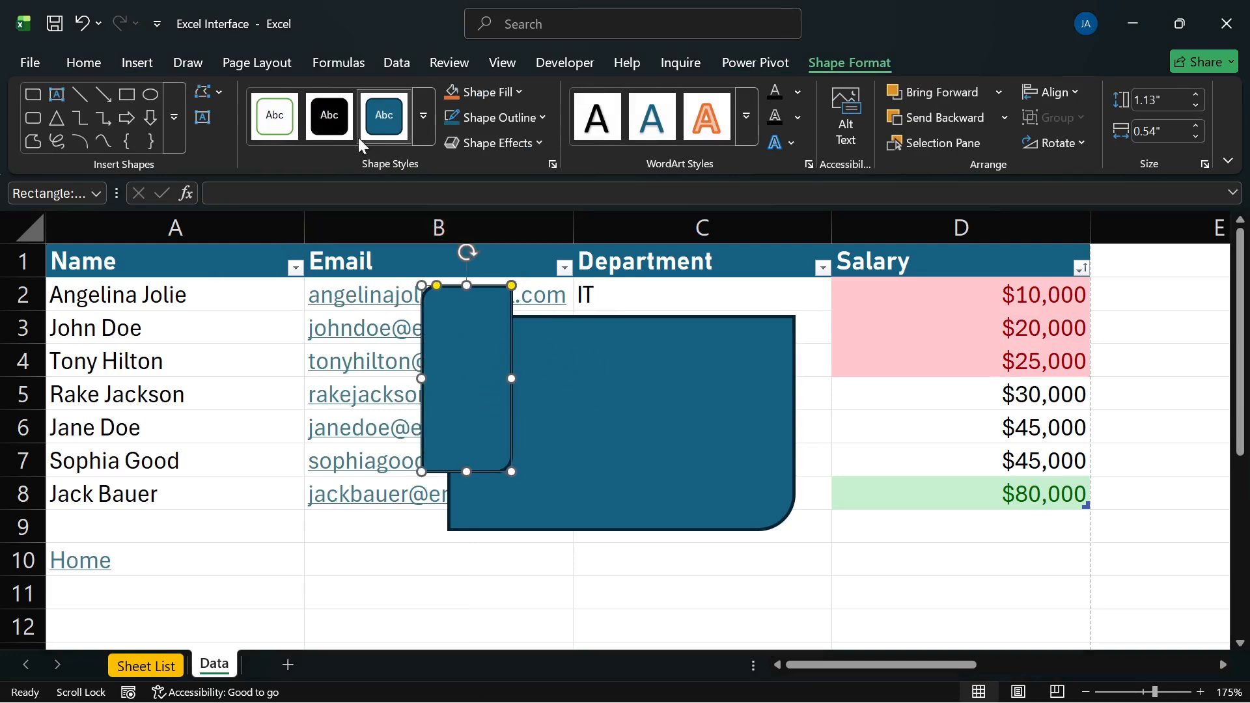
pyautogui.click(329, 116)
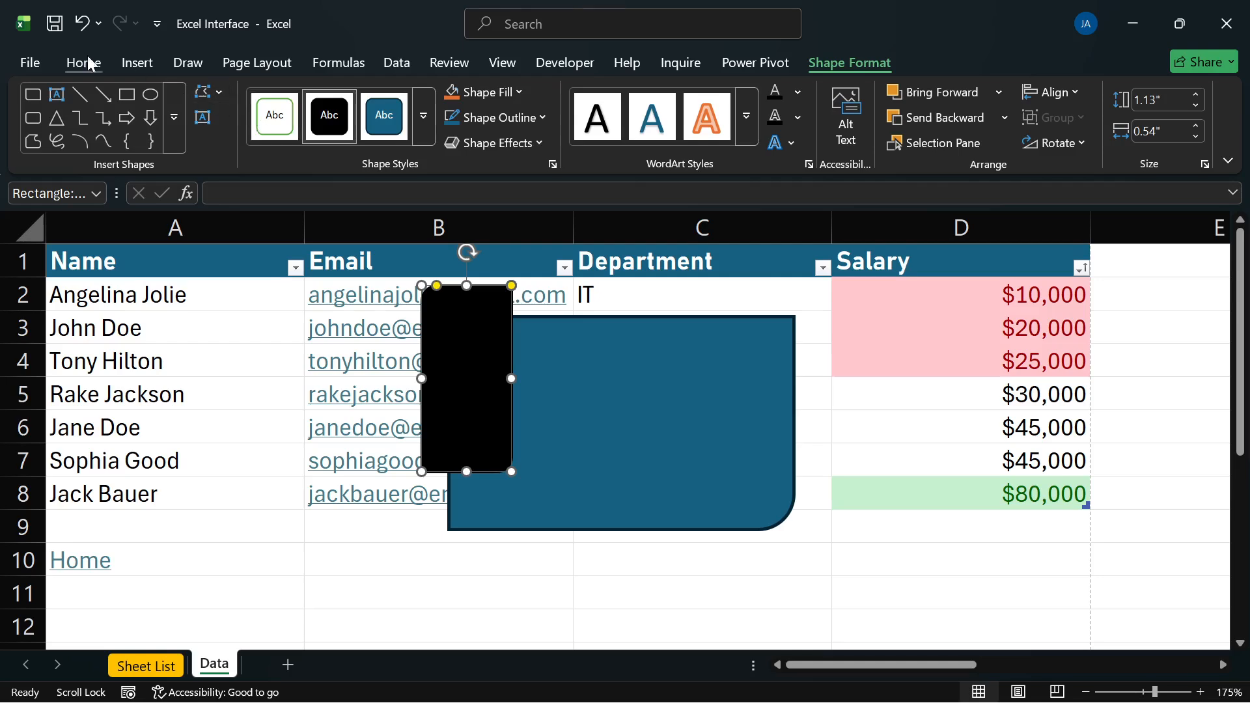
pyautogui.click(137, 62)
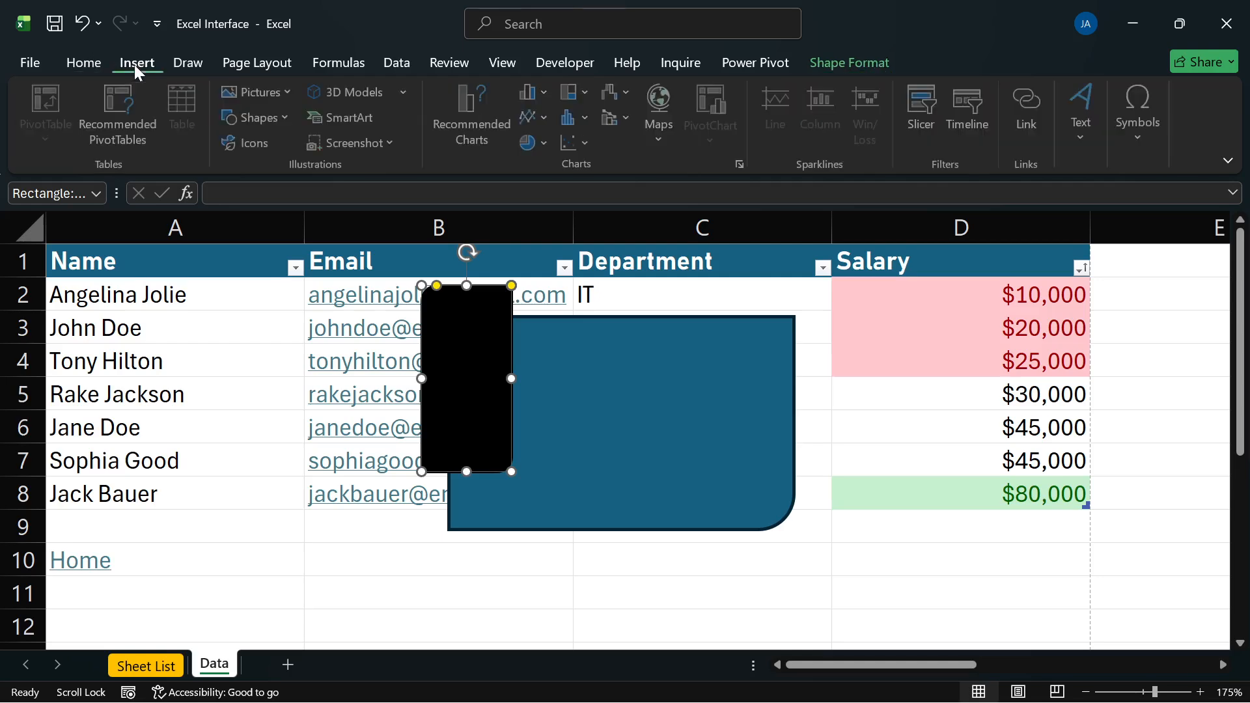
# Step: Draw an oval about 0.83" high and 0.75" wide overlapping both rectangles and apply the white shape style with a green outline
pyautogui.click(254, 118)
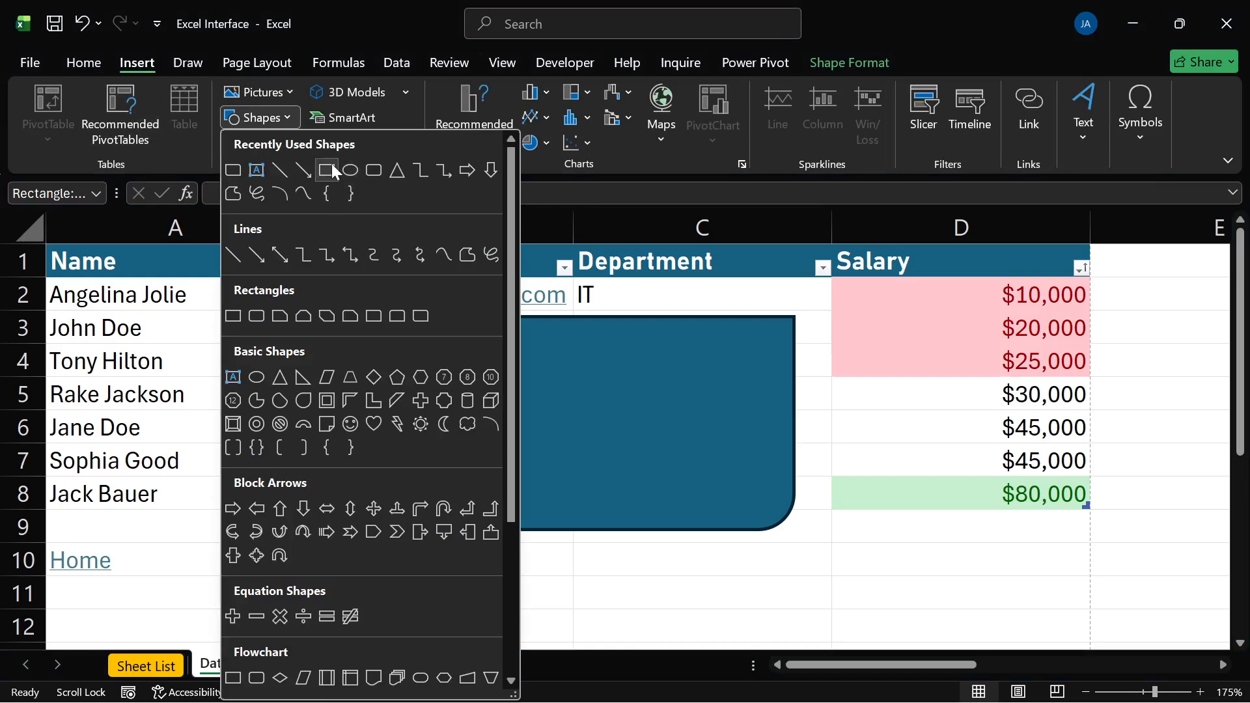
pyautogui.click(330, 168)
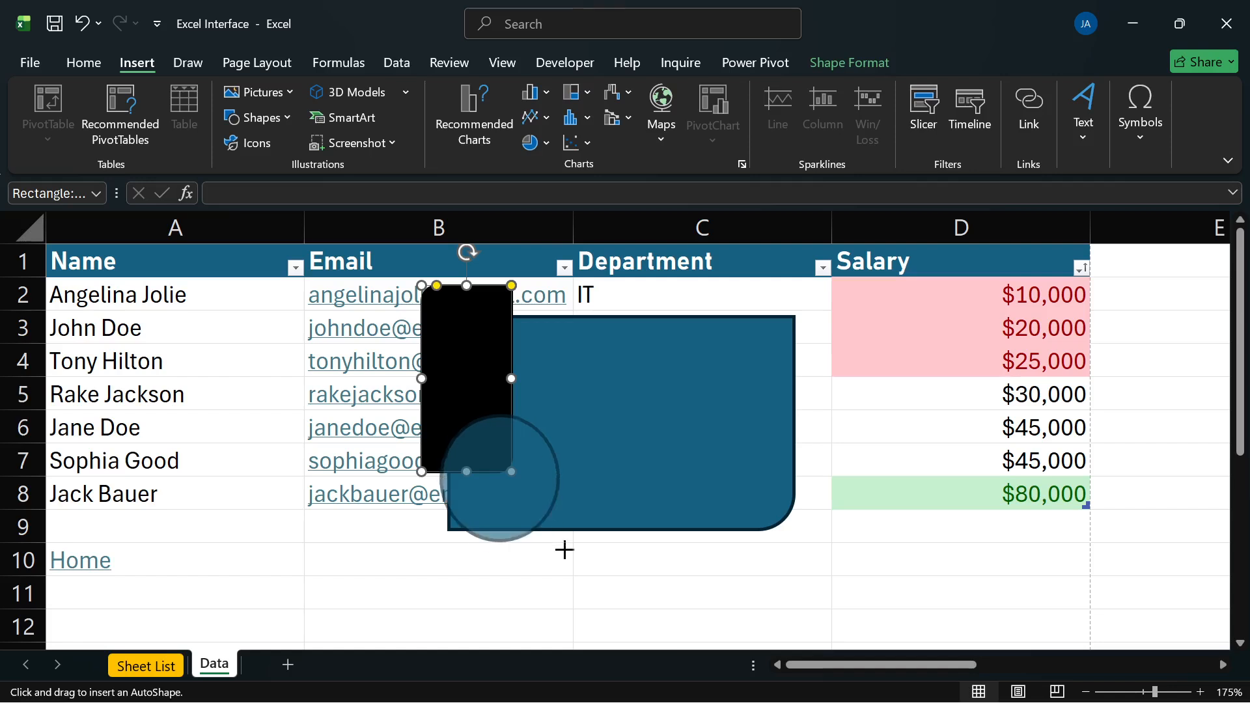
pyautogui.moveTo(564, 550); pyautogui.dragTo(565, 552)
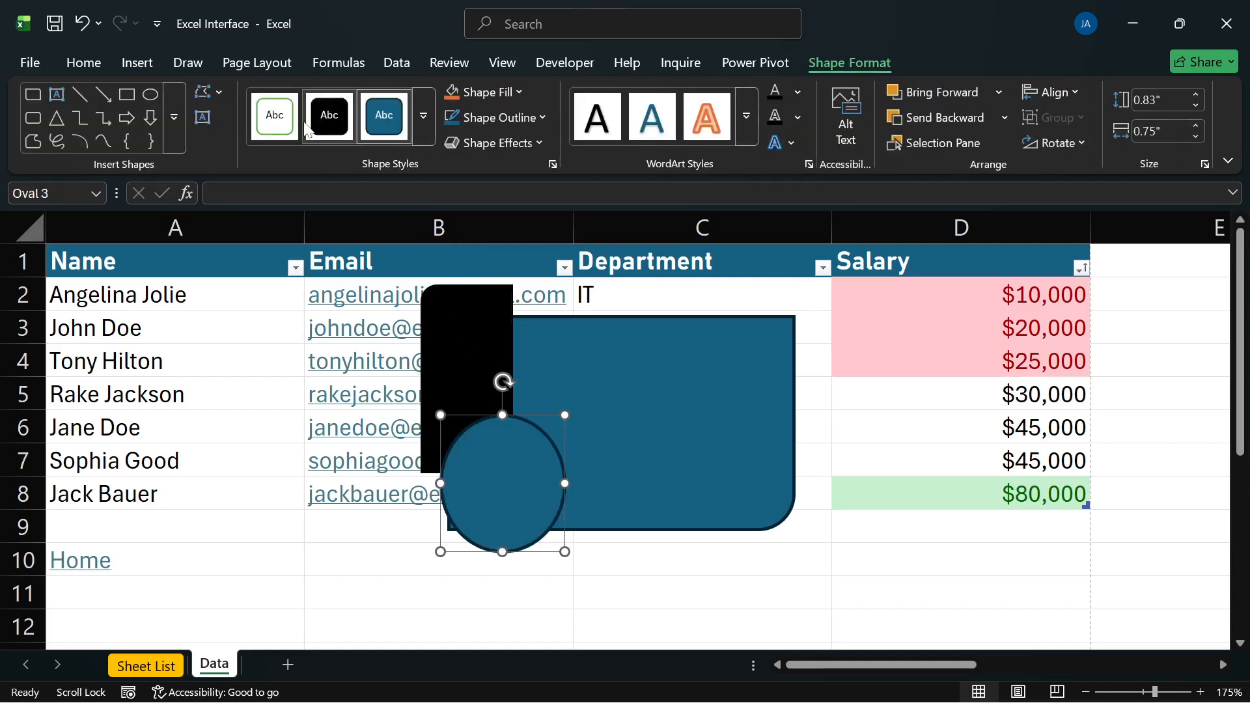
pyautogui.click(293, 127)
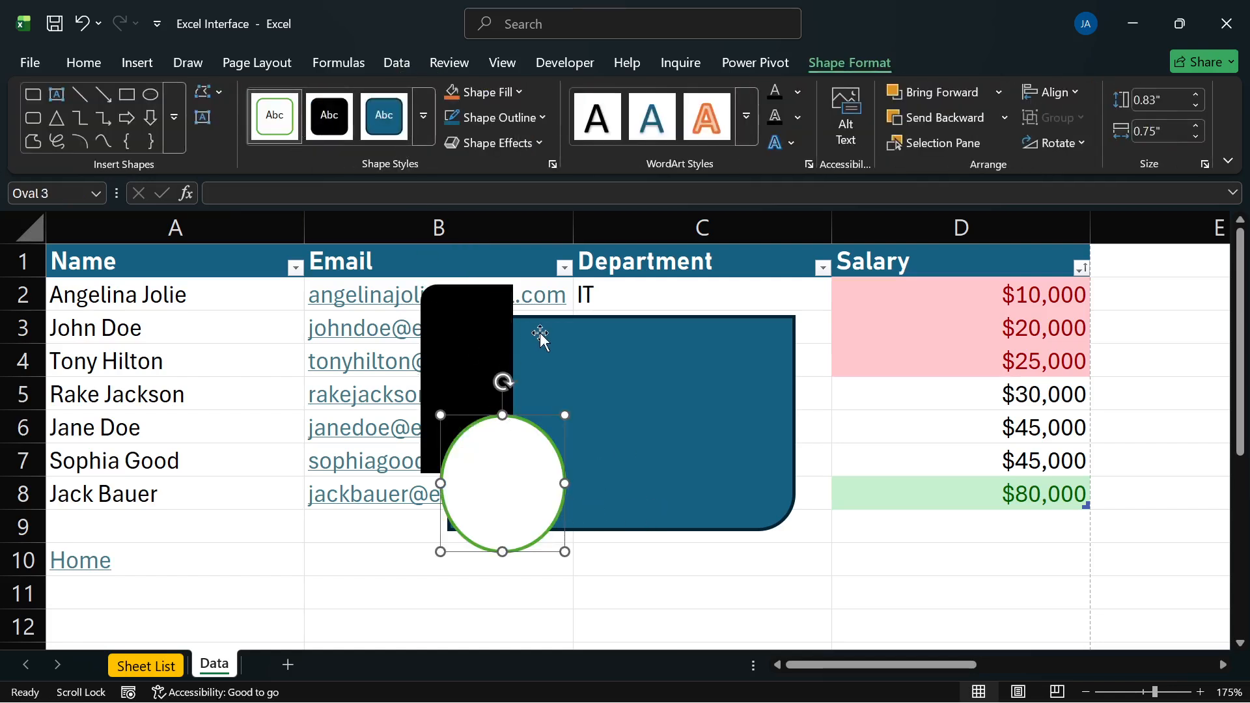
# Step: Examine the Bring to Front and Send to Back options for the large blue shape without changing the stacking order
pyautogui.click(612, 466)
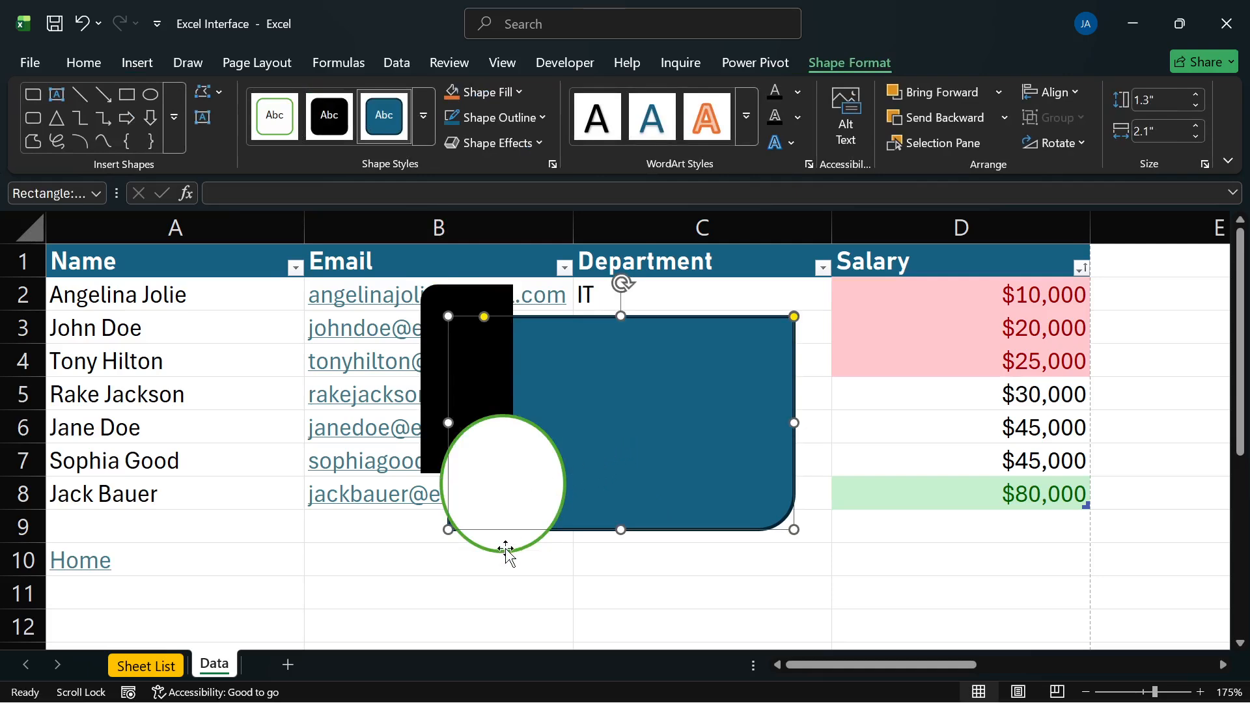
pyautogui.click(507, 552)
pyautogui.click(647, 401)
pyautogui.rightClick(646, 401)
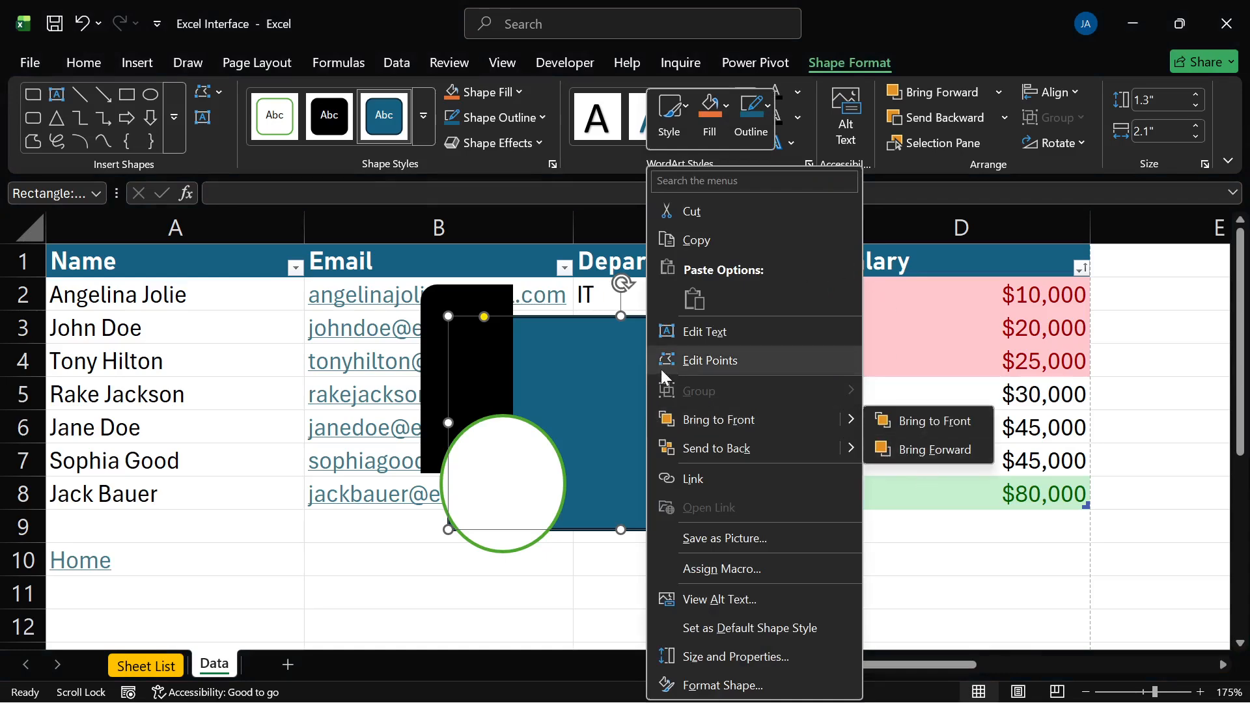
pyautogui.click(521, 468)
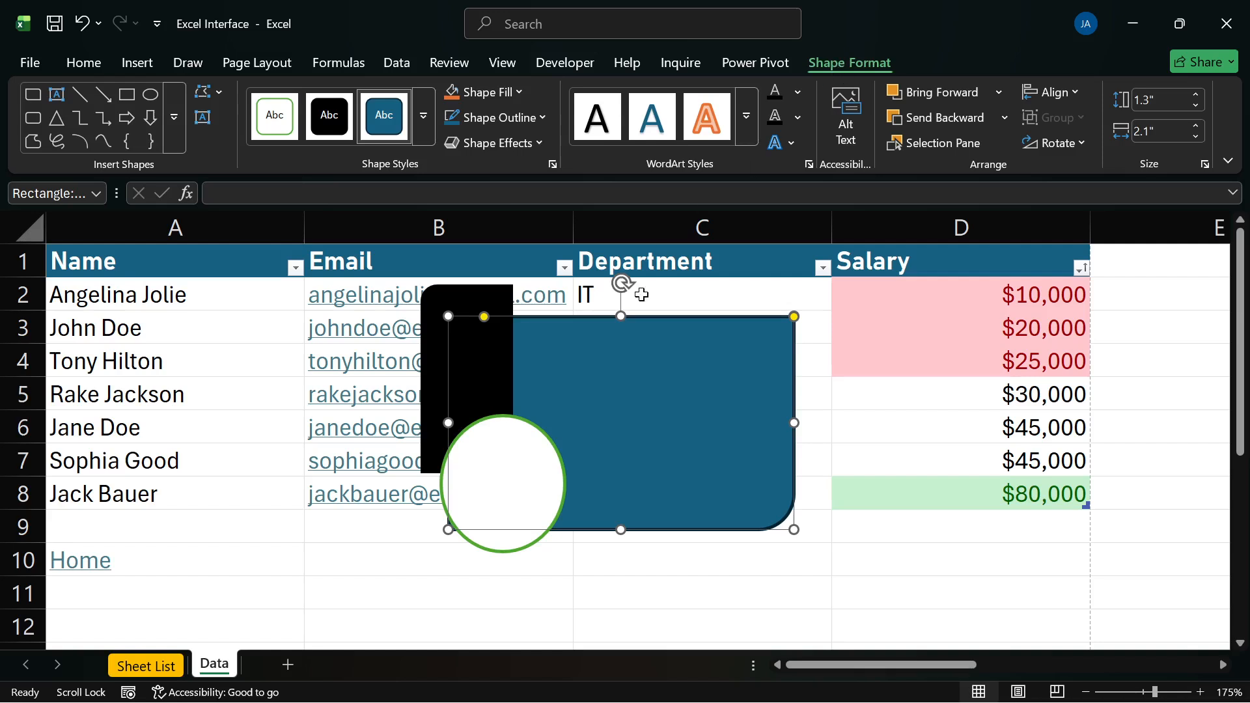
pyautogui.click(912, 468)
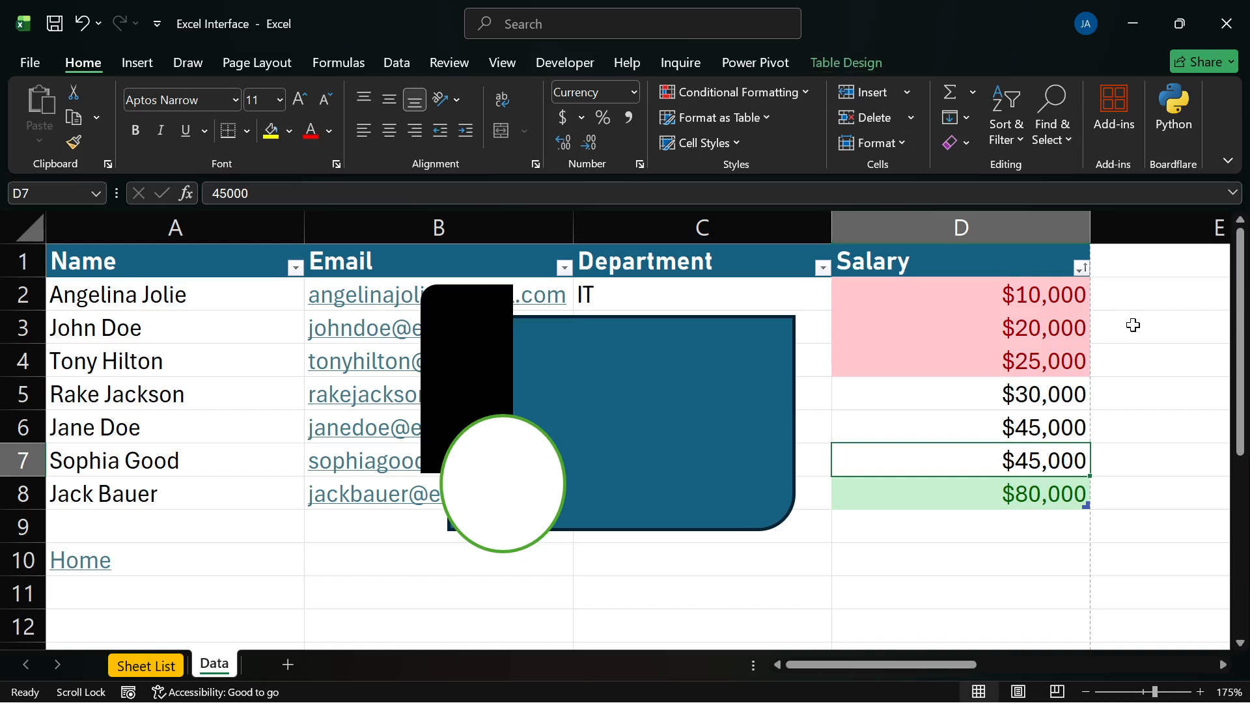
pyautogui.click(1137, 327)
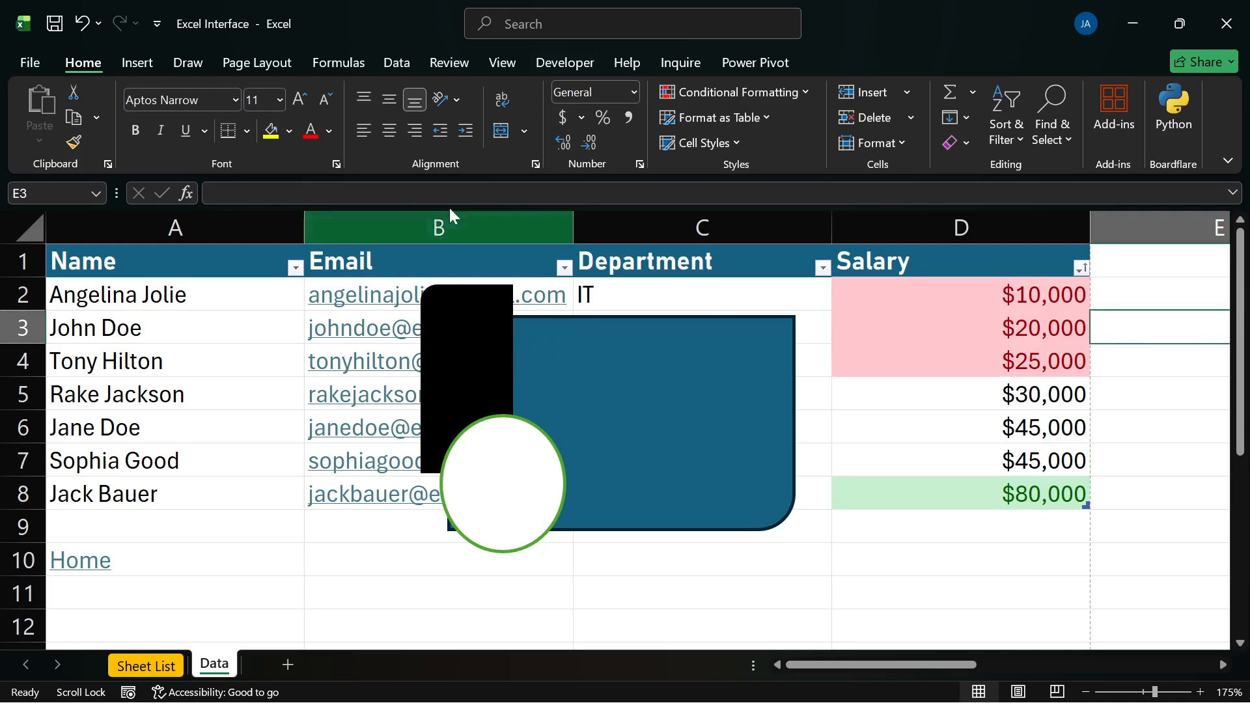
# Step: Delete the white oval, the black rectangle and the large blue rectangle from the Data sheet
pyautogui.click(593, 404)
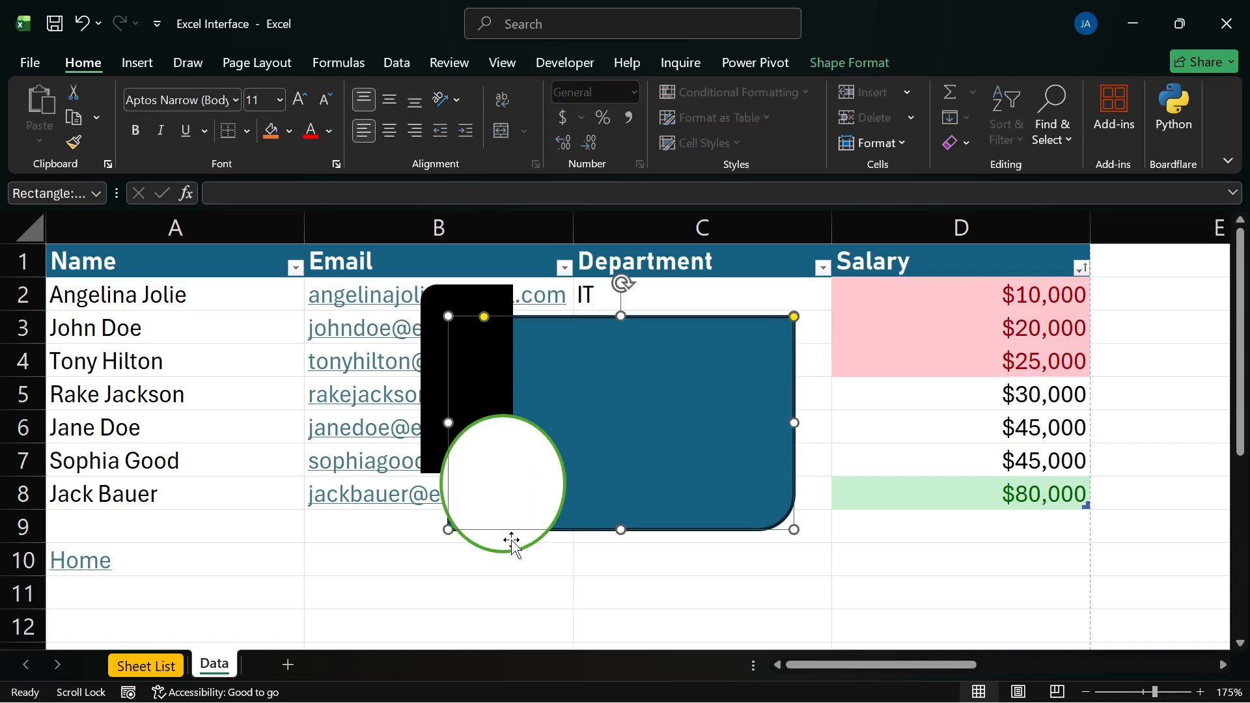
pyautogui.click(513, 542)
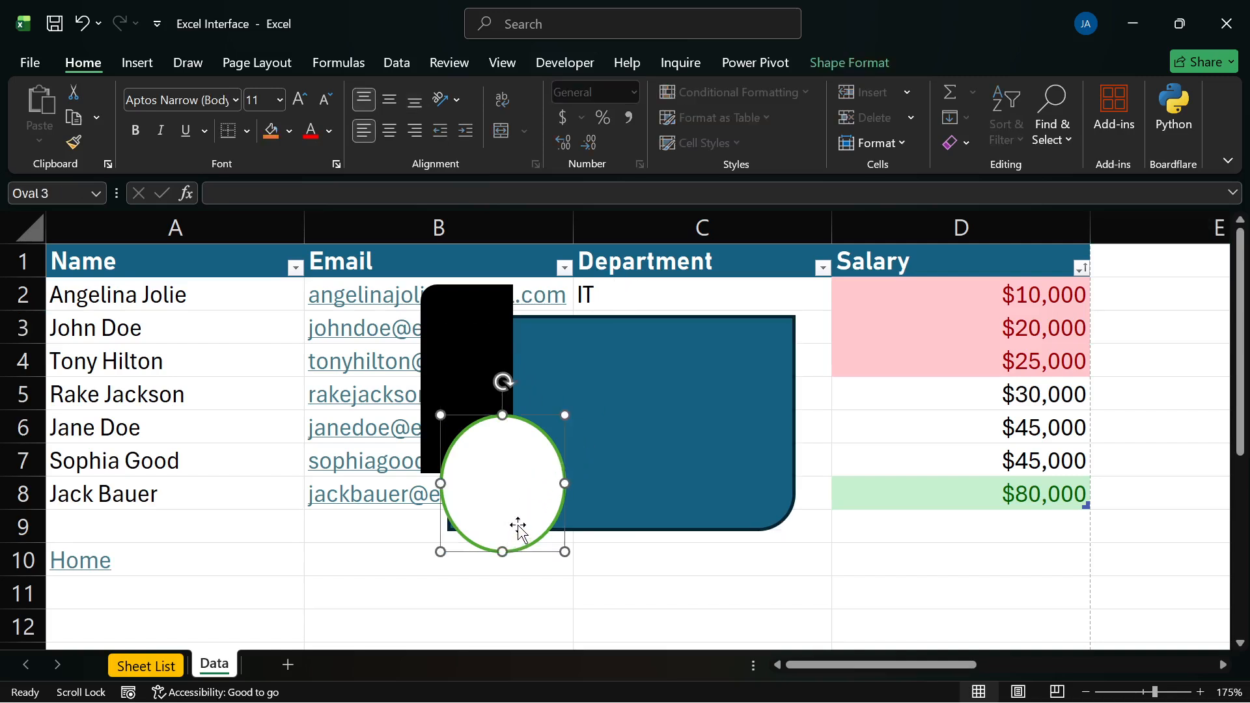
pyautogui.press('Delete')
pyautogui.click(446, 410)
pyautogui.press('Delete')
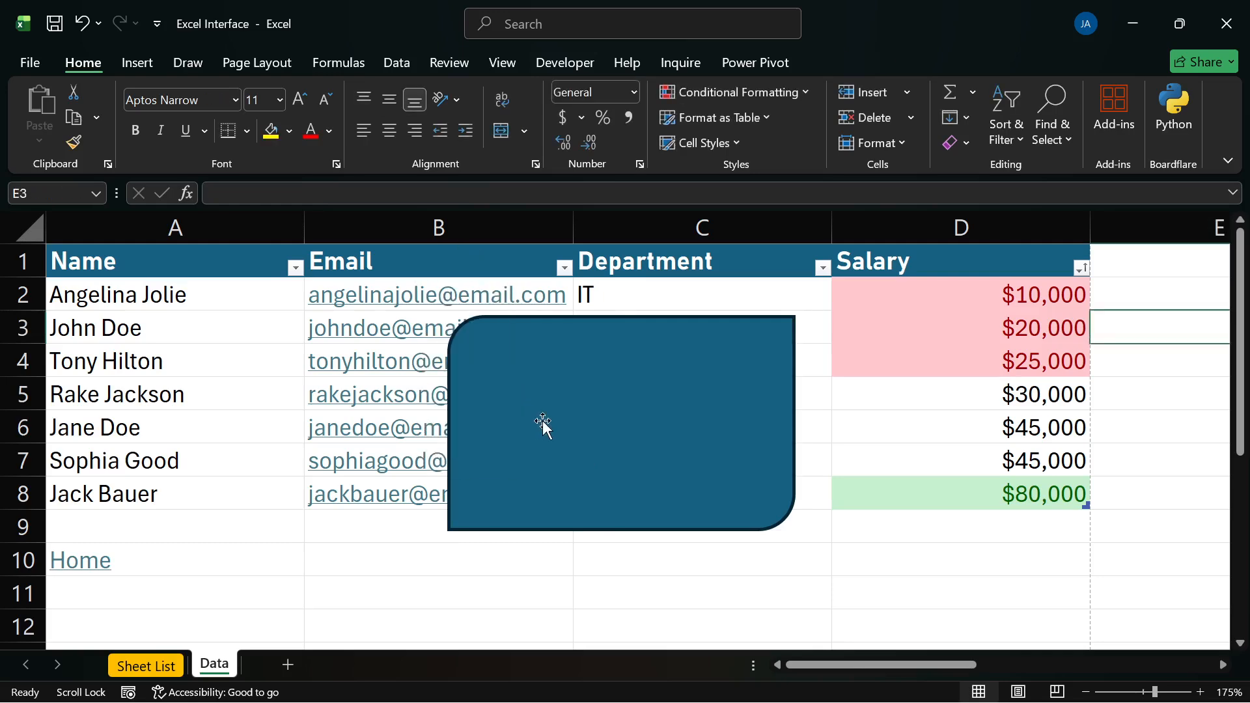
pyautogui.click(543, 424)
pyautogui.press('Delete')
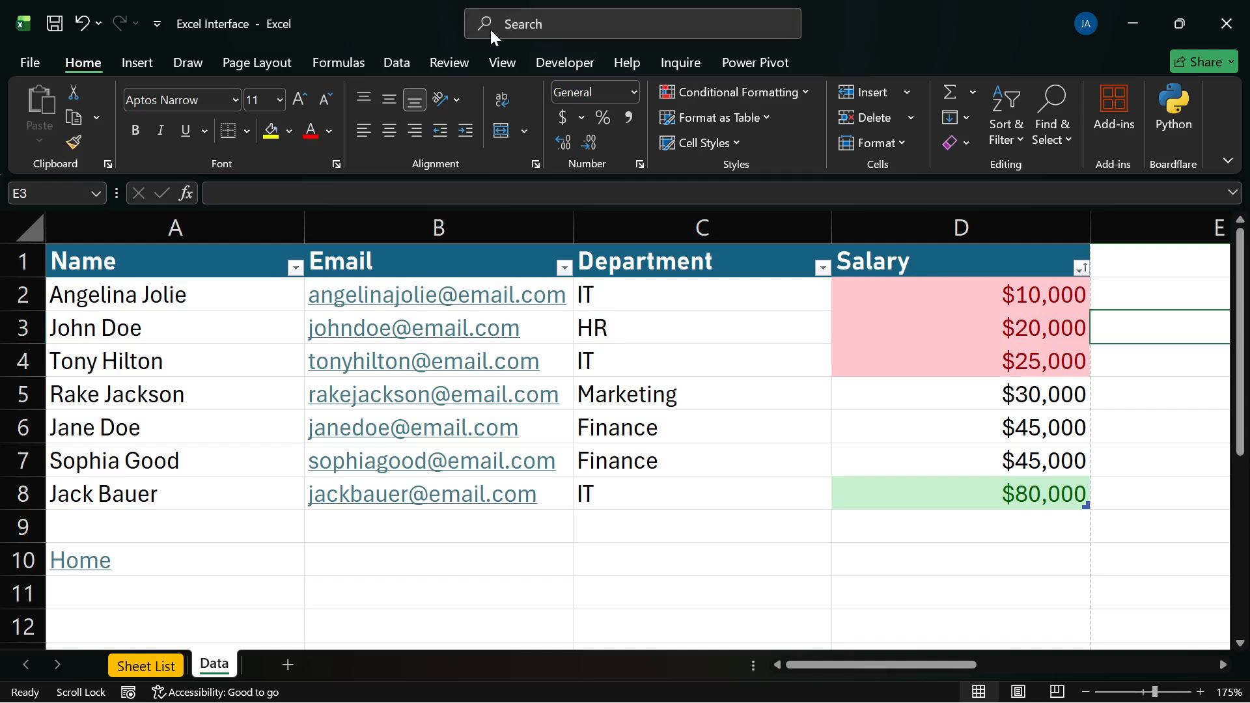
# Step: Review the alignment, distribution, snapping and gridline options available for arranging objects on the sheet
pyautogui.click(282, 59)
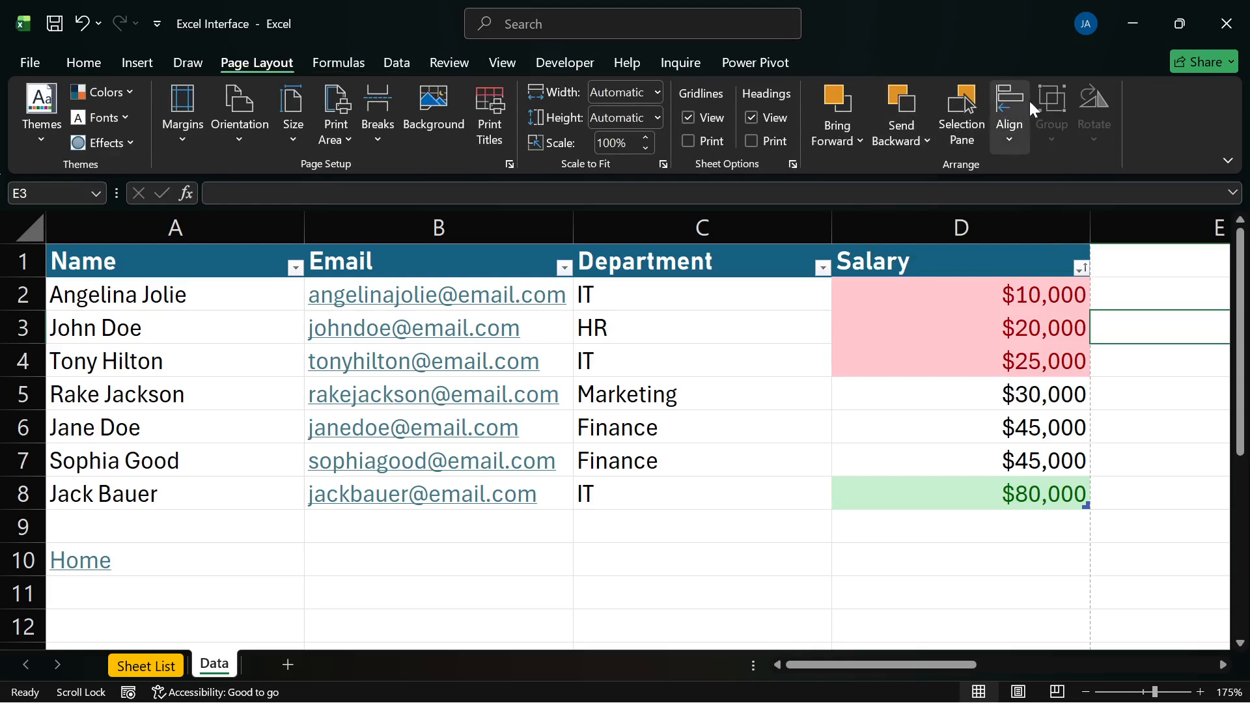
pyautogui.click(1010, 140)
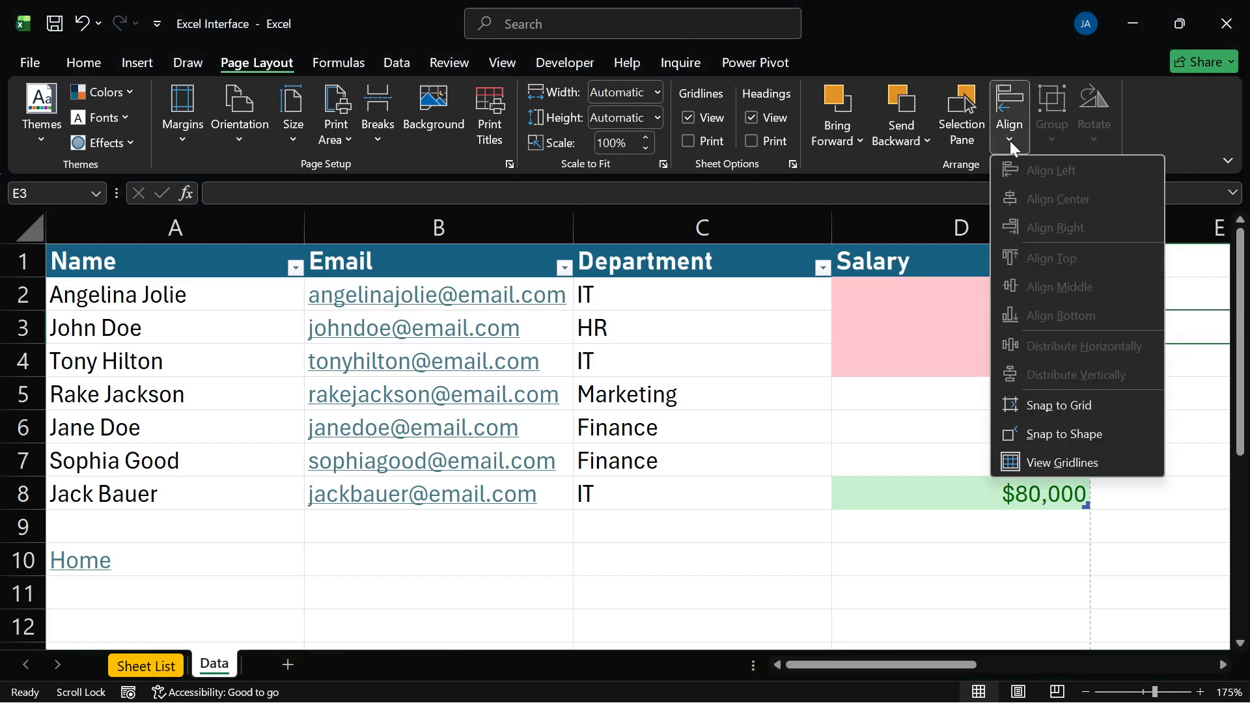
pyautogui.click(1010, 141)
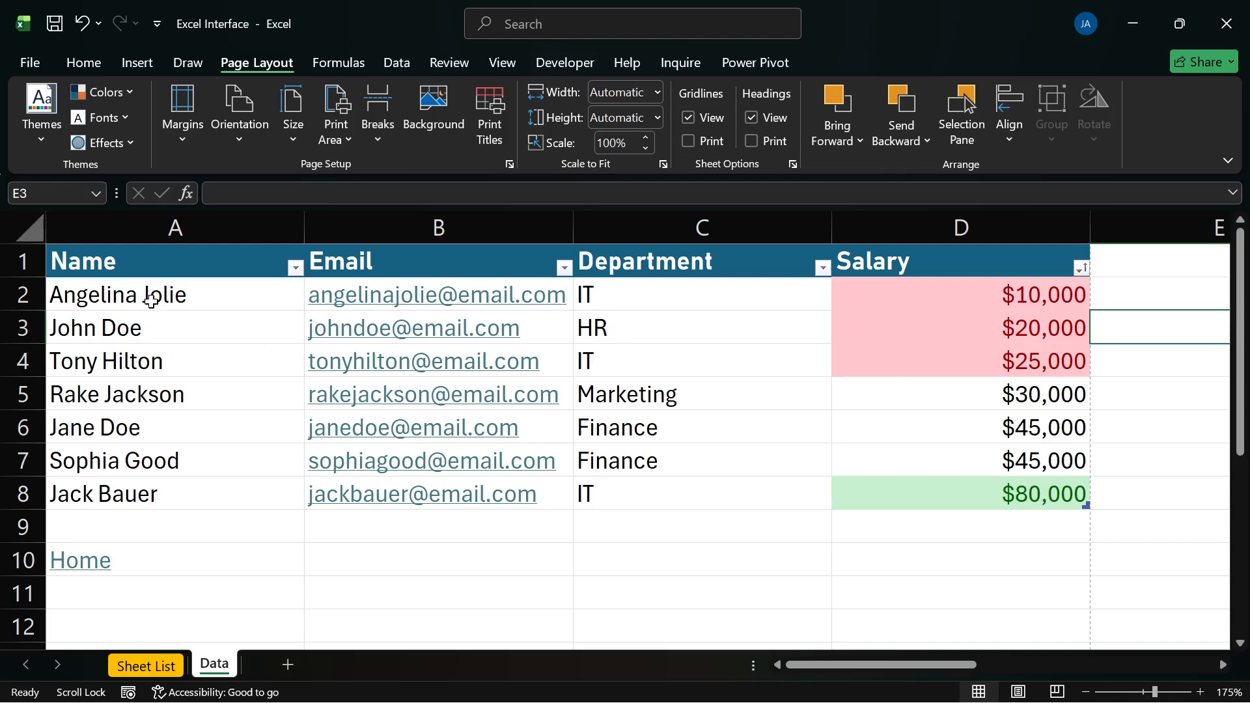
pyautogui.click(1011, 134)
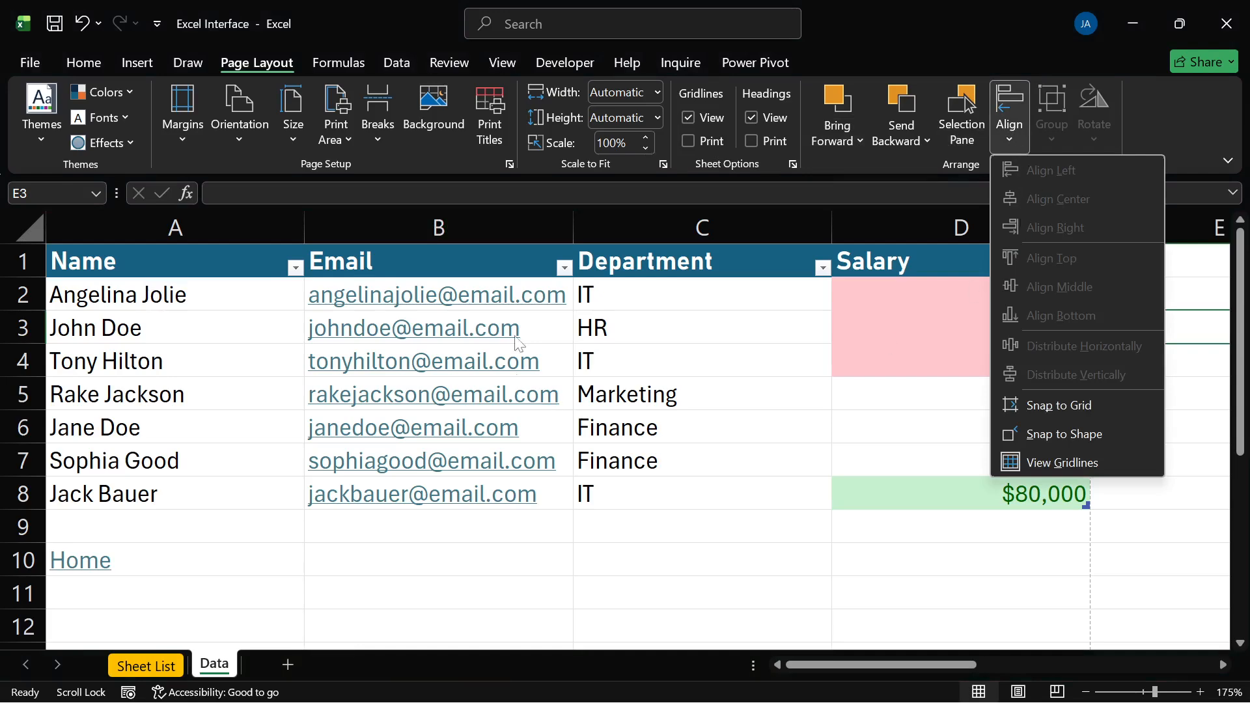
pyautogui.click(693, 534)
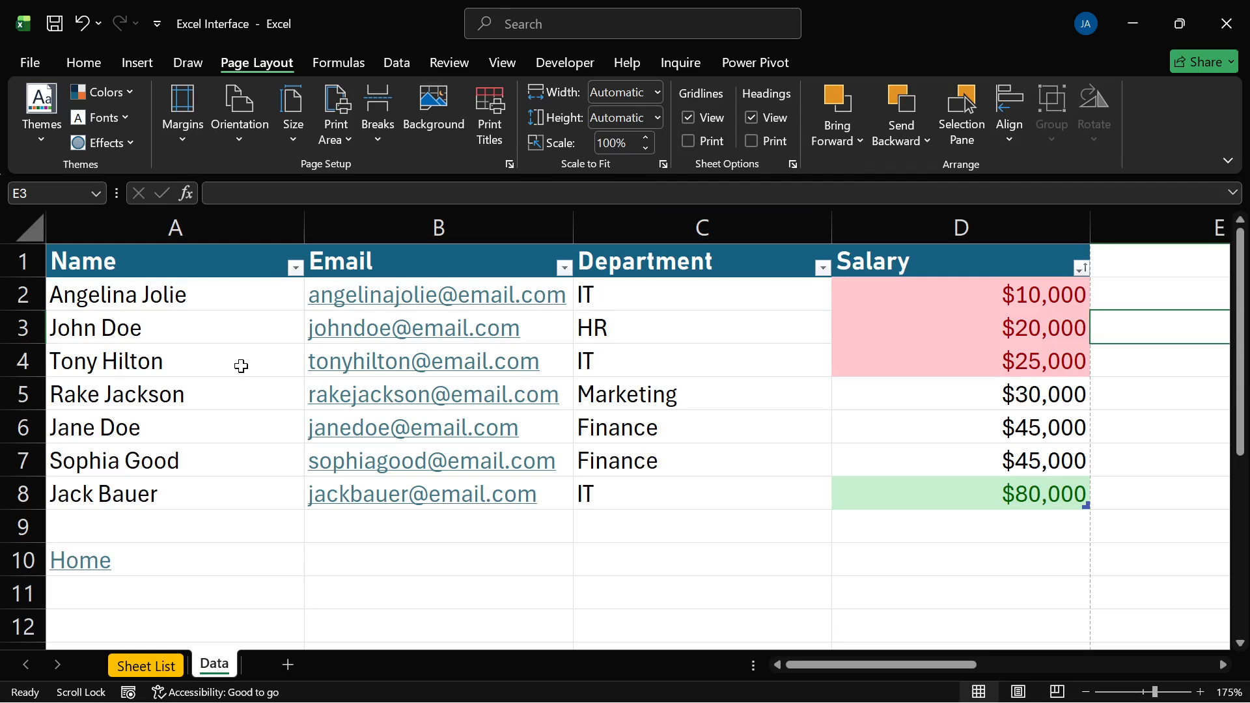
# Step: Look at the function search, category choice and function list in the Insert Function dialog, and close it without inserting anything
pyautogui.click(332, 63)
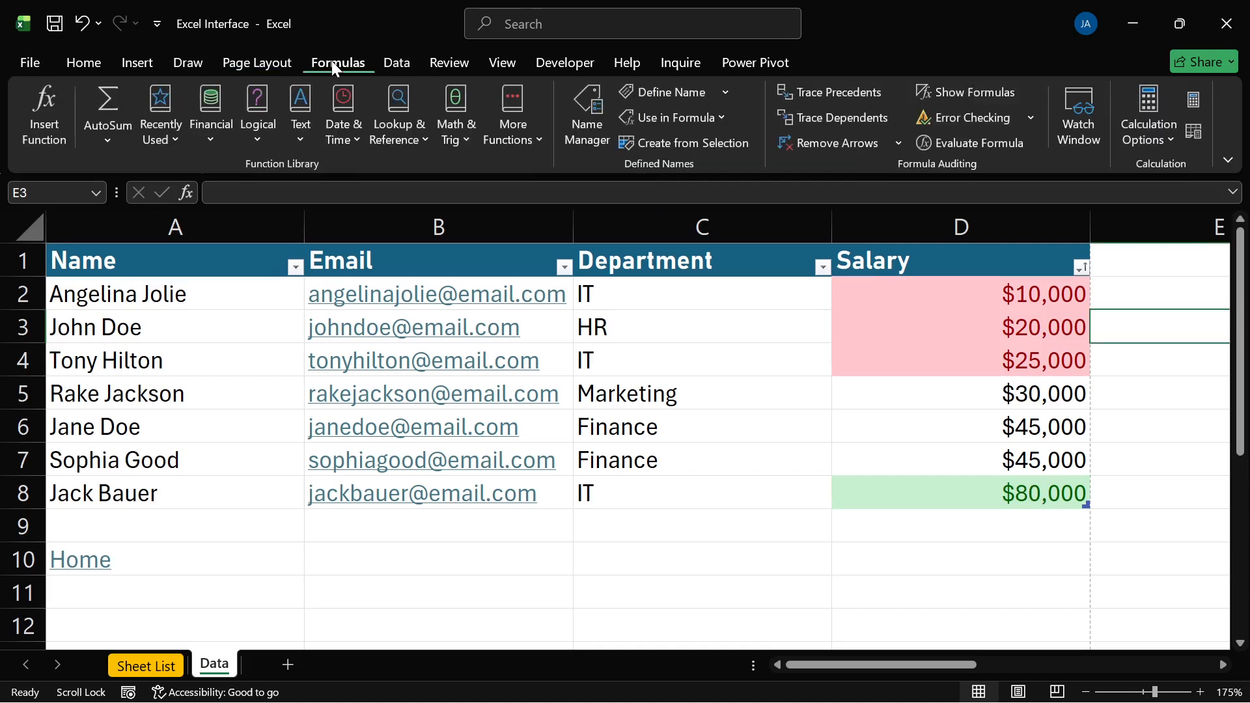
pyautogui.click(48, 110)
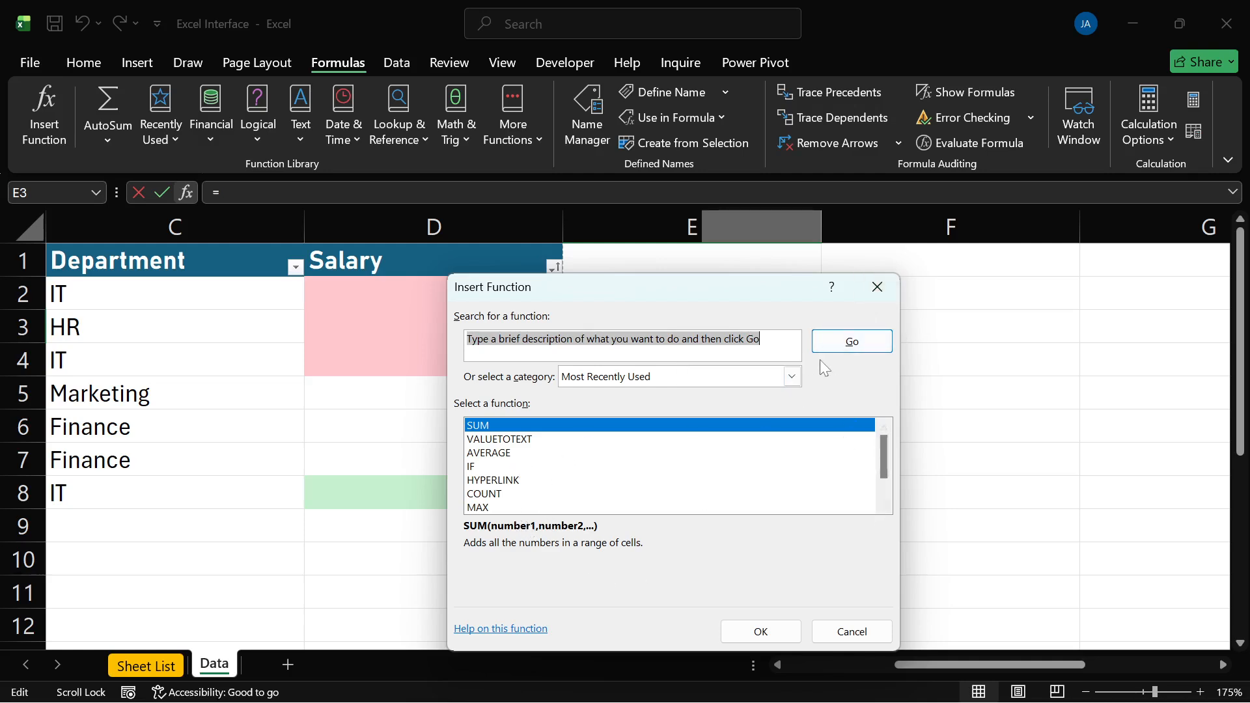
pyautogui.click(879, 288)
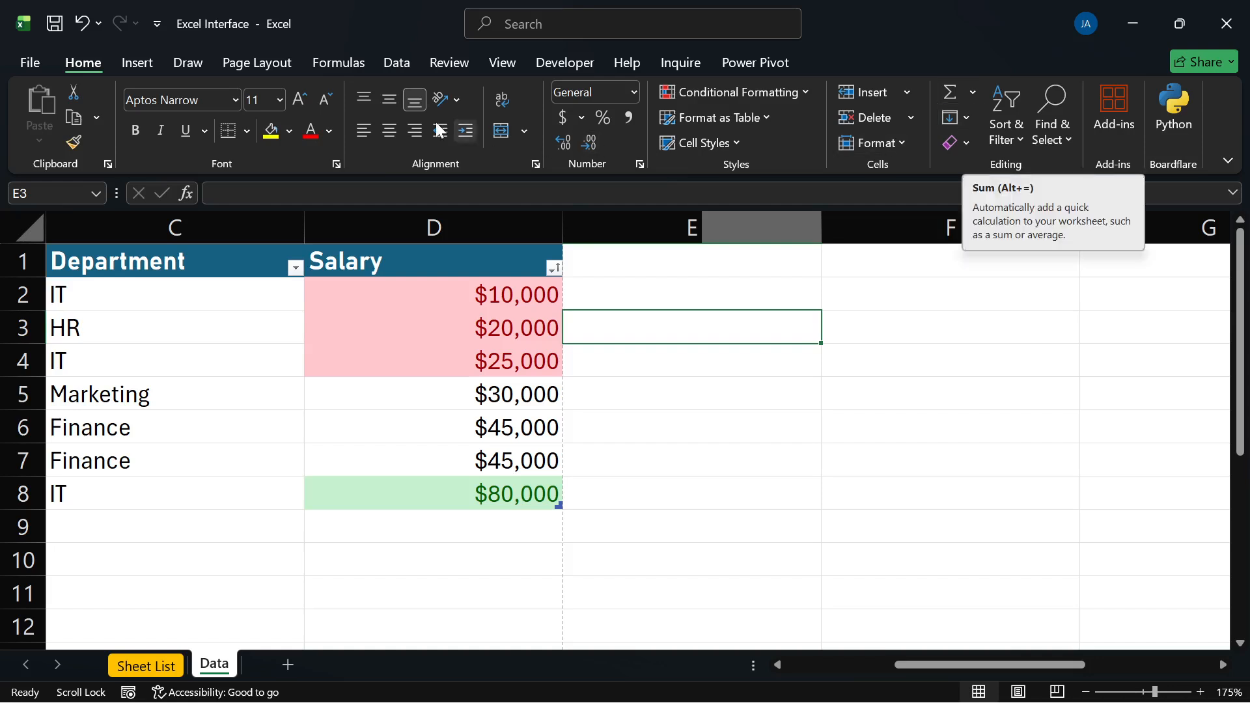
# Step: Look through the Recently Used, Financial, Logical and Text lists of the function library
pyautogui.click(350, 68)
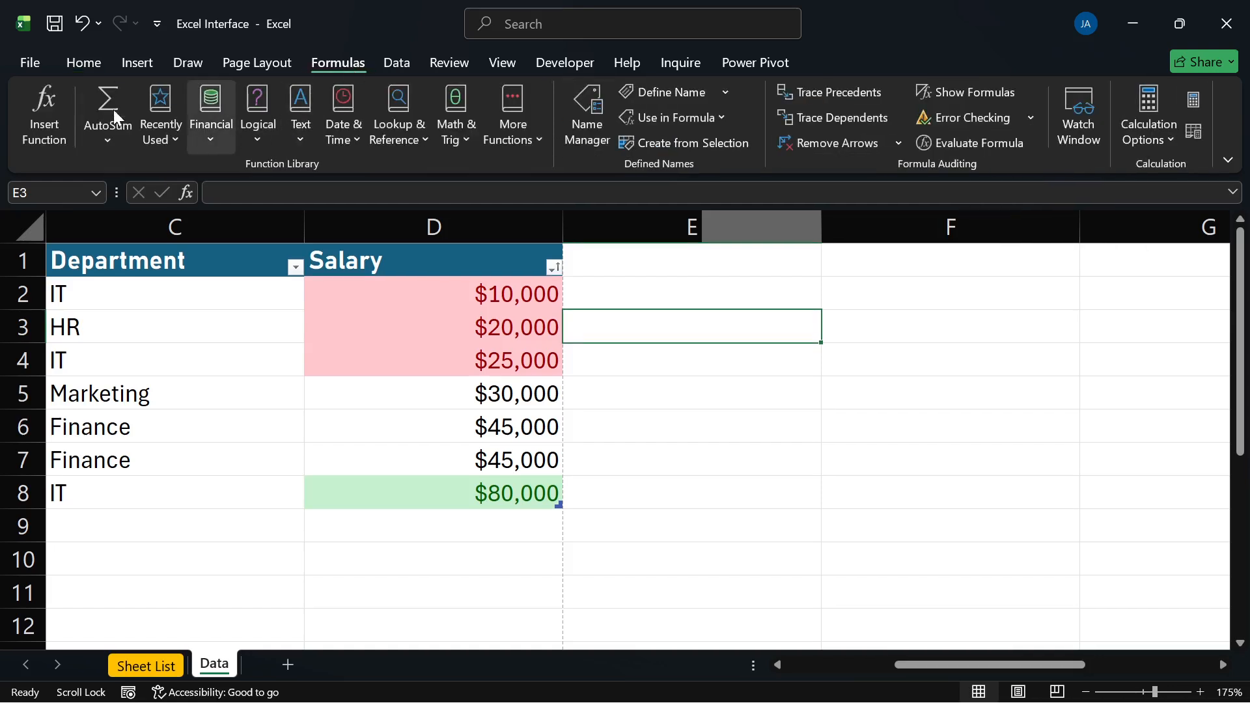
pyautogui.click(165, 140)
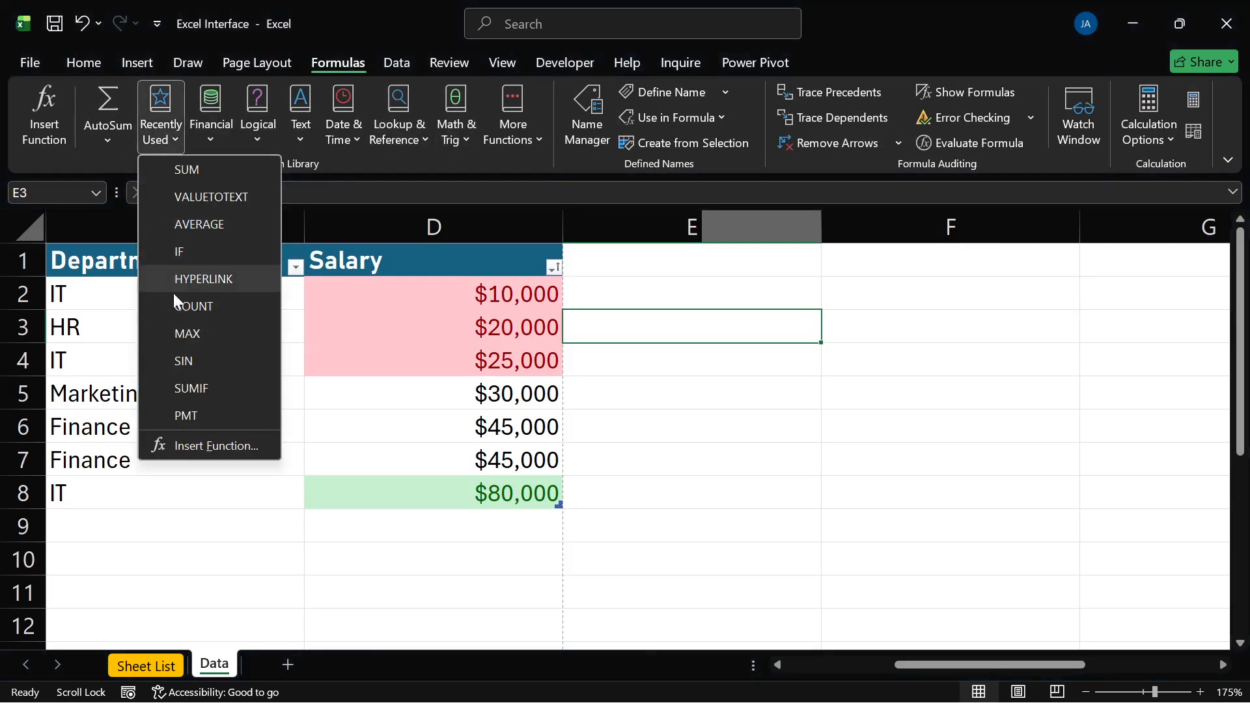
pyautogui.click(198, 519)
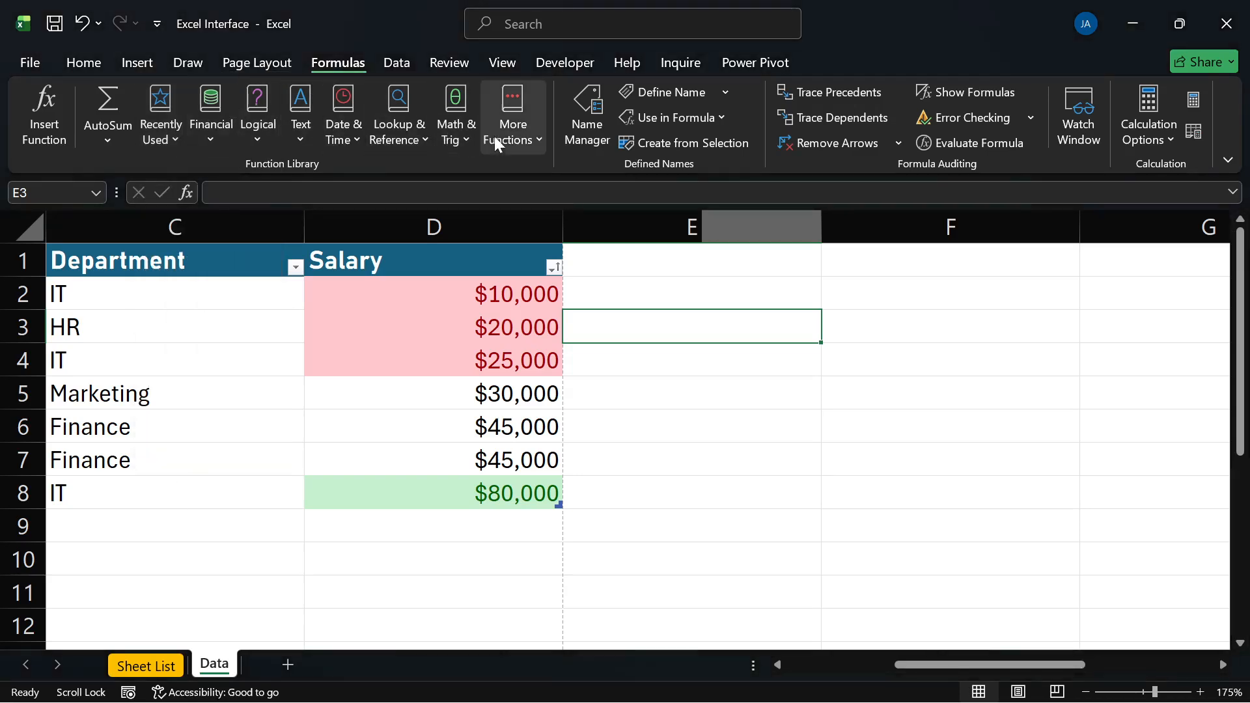
pyautogui.click(213, 138)
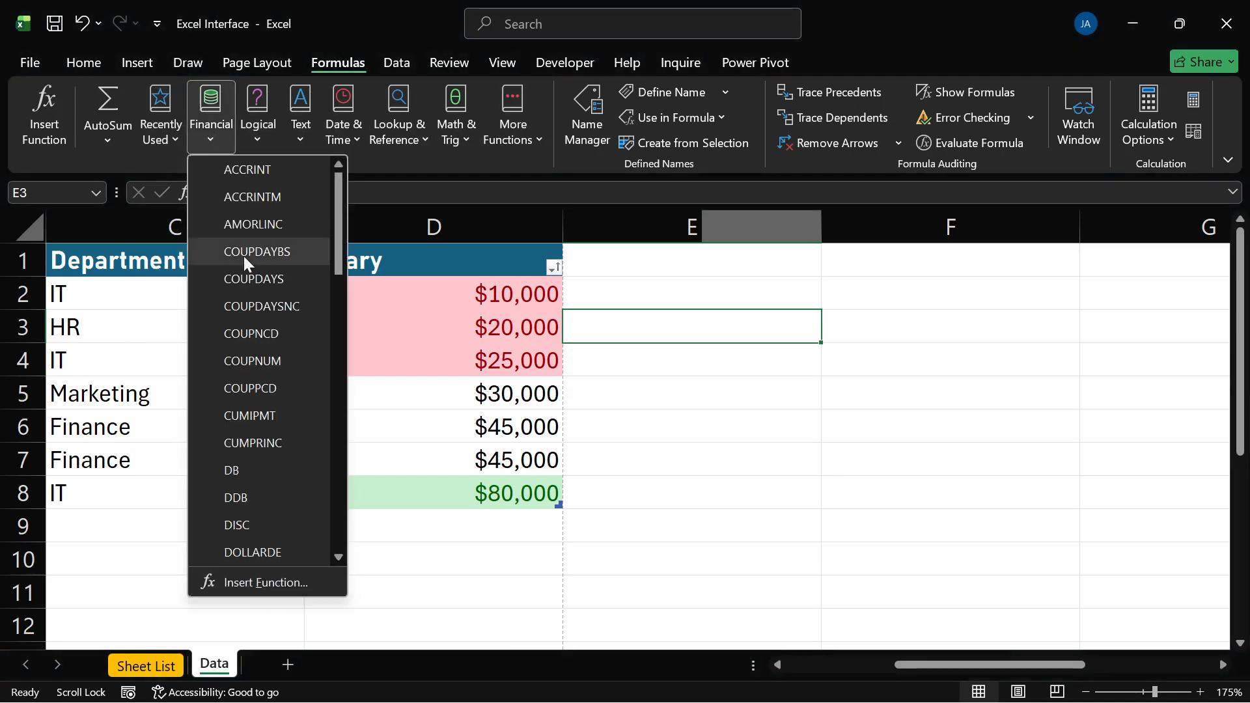
pyautogui.click(258, 140)
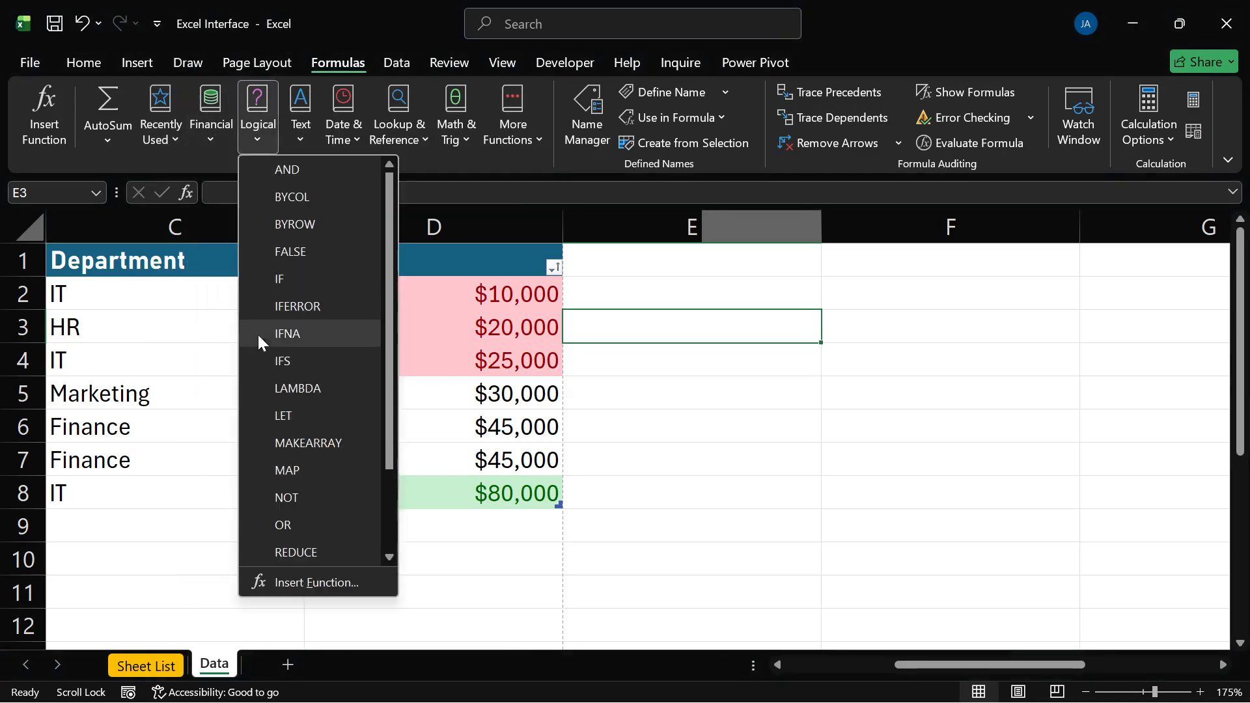
pyautogui.click(293, 142)
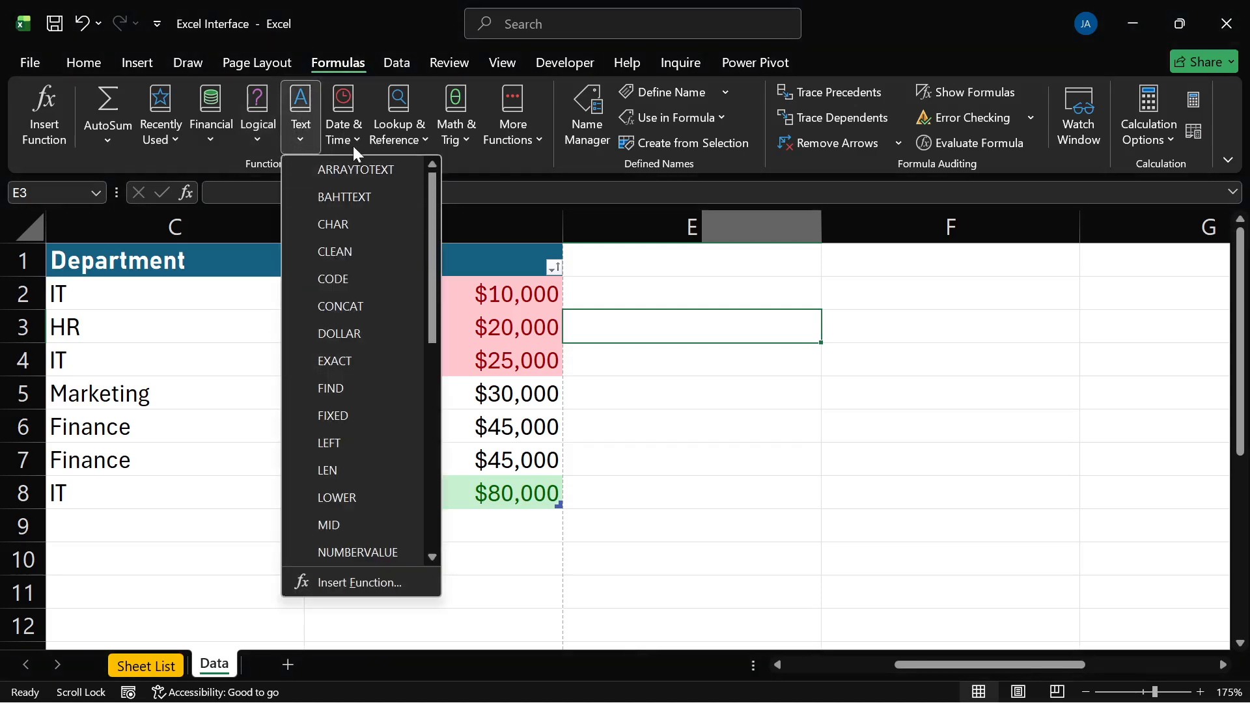
# Step: Examine the full list of Date & Time functions, including the description of DATE, and close the list
pyautogui.click(353, 146)
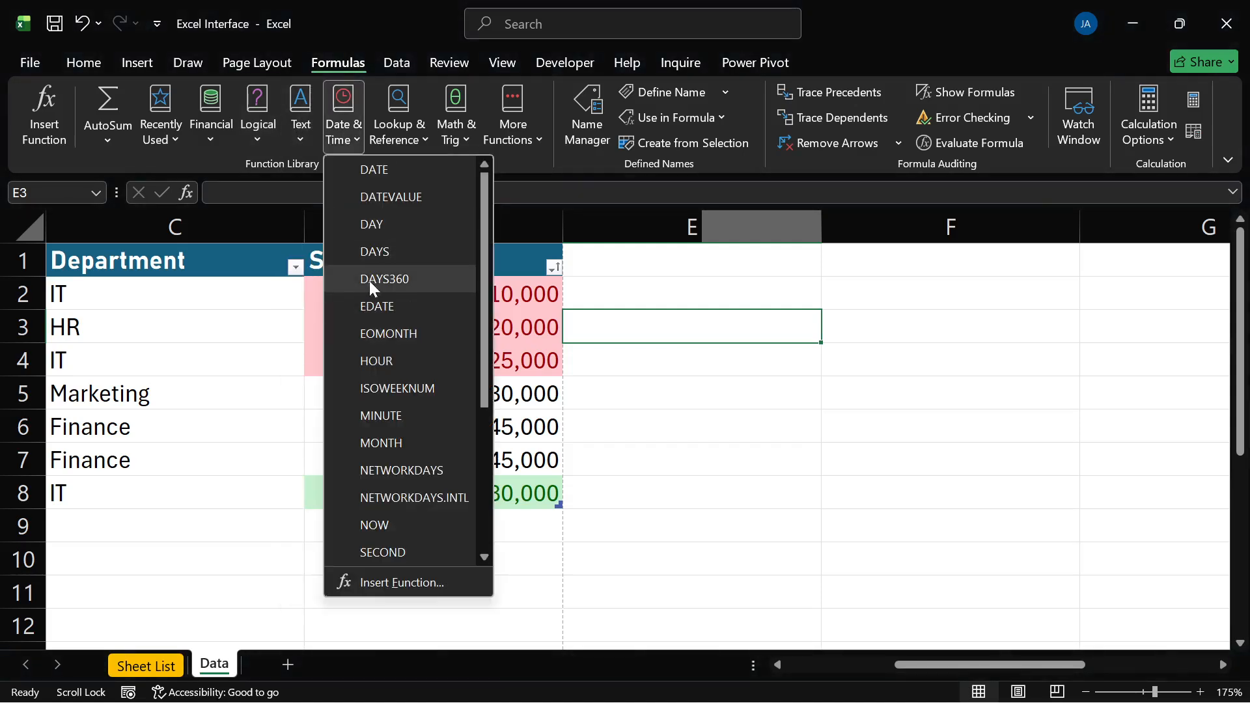
pyautogui.moveTo(372, 282)
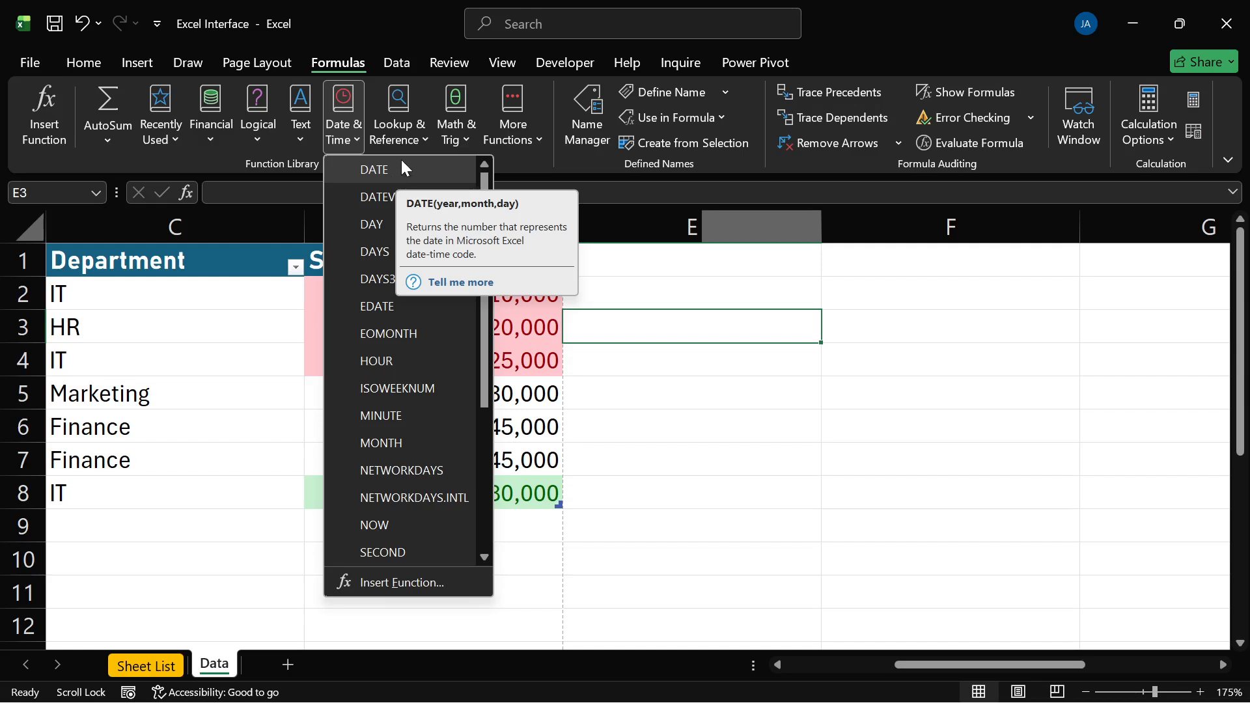
pyautogui.scroll(-3, 382, 391)
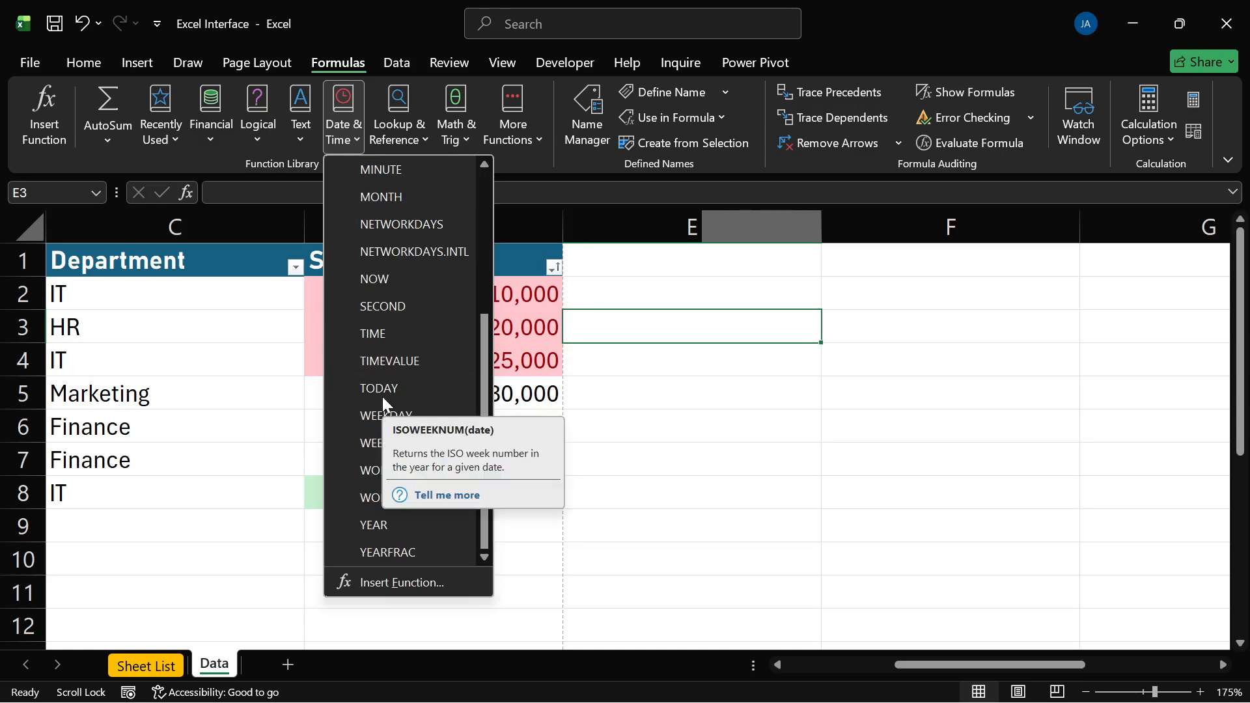
pyautogui.scroll(2, 474, 201)
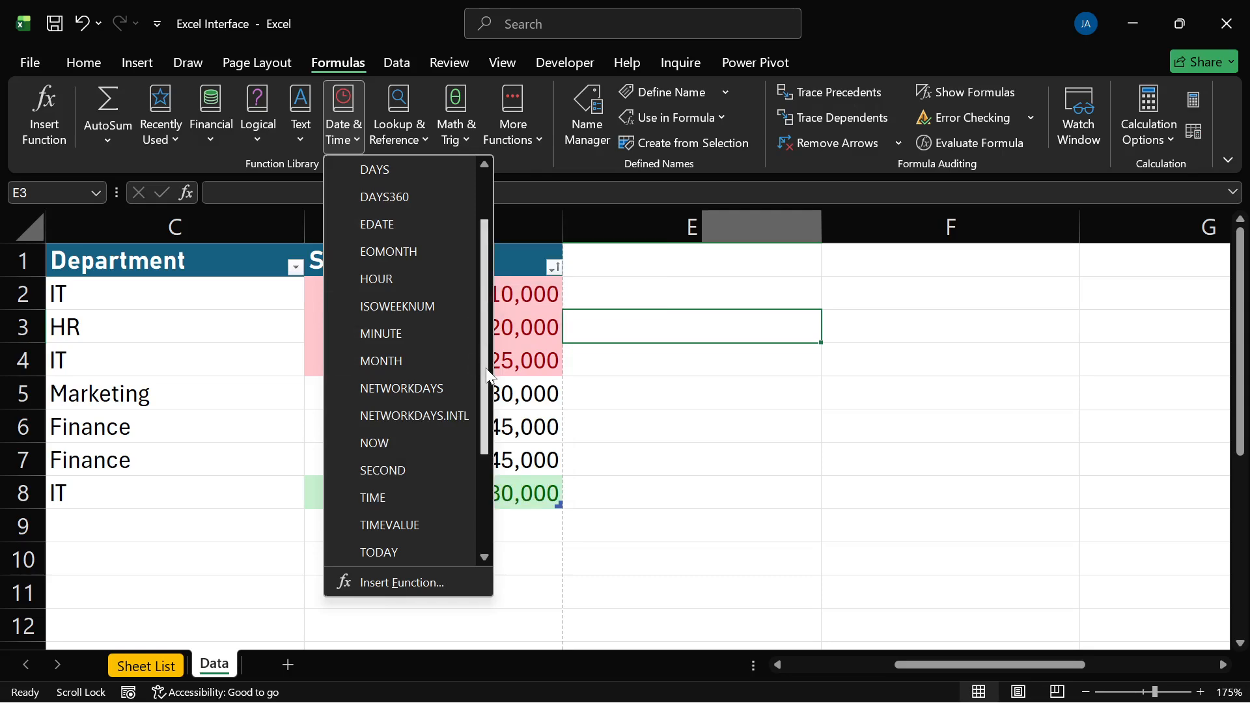
pyautogui.moveTo(489, 376); pyautogui.dragTo(489, 306)
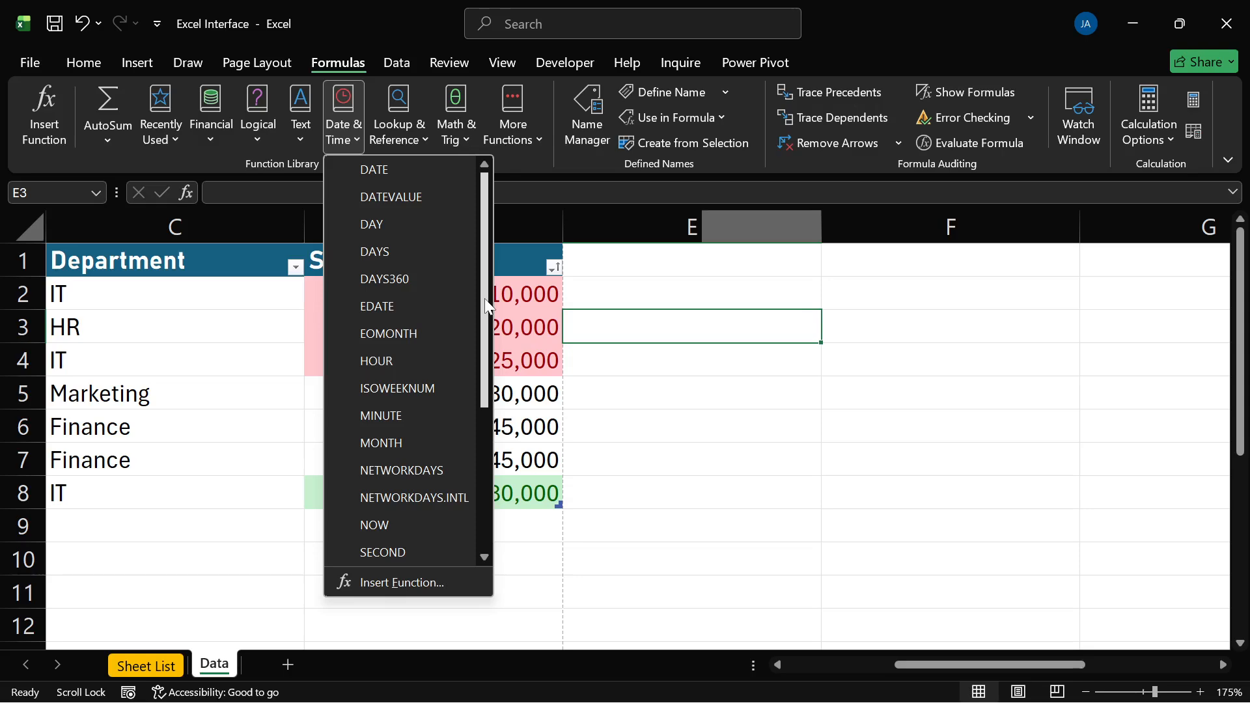
pyautogui.click(226, 309)
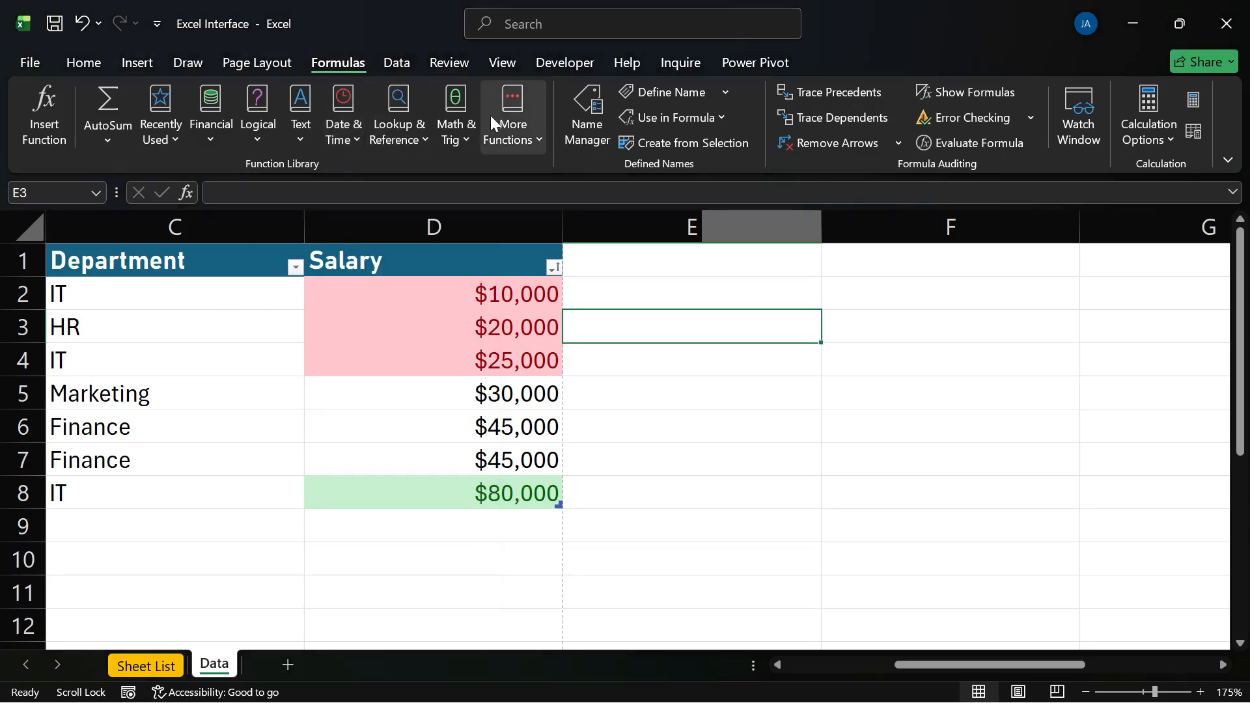
# Step: Look at the Lookup & Reference and Math & Trig function lists
pyautogui.click(404, 134)
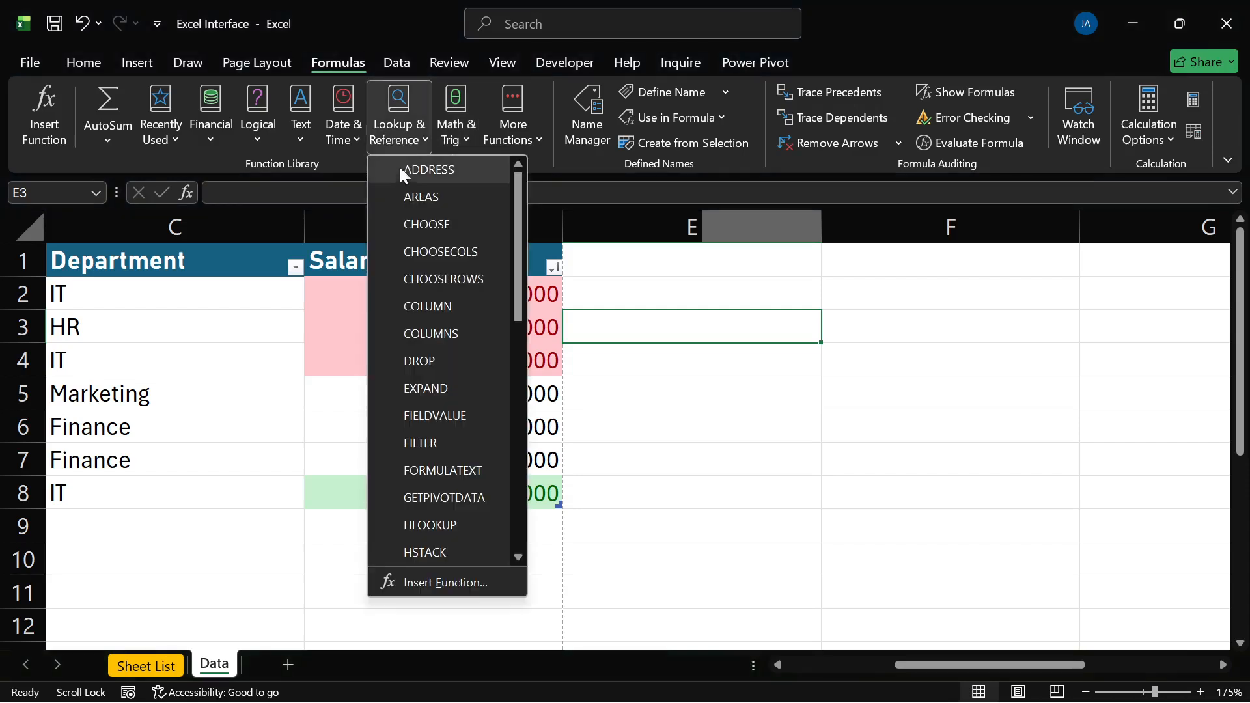
pyautogui.click(465, 134)
pyautogui.click(463, 133)
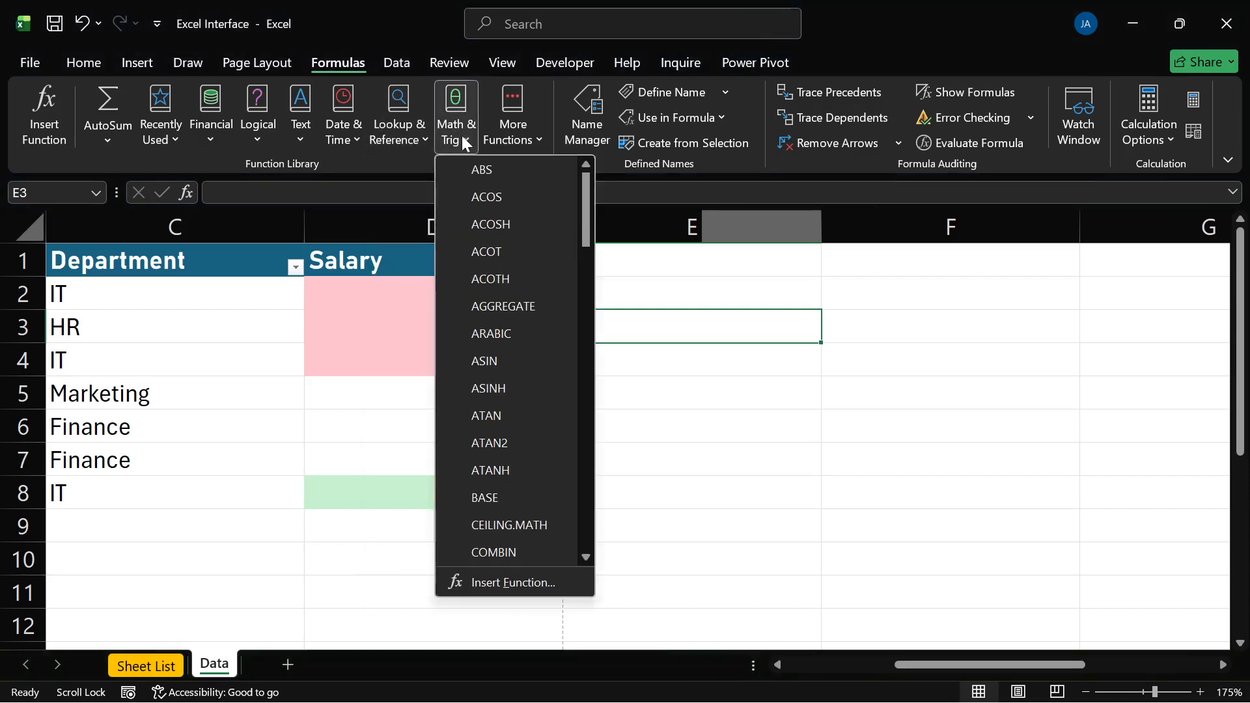
# Step: Examine the full list of Lookup & Reference functions down to its end and close it without inserting anything
pyautogui.click(421, 130)
pyautogui.click(420, 130)
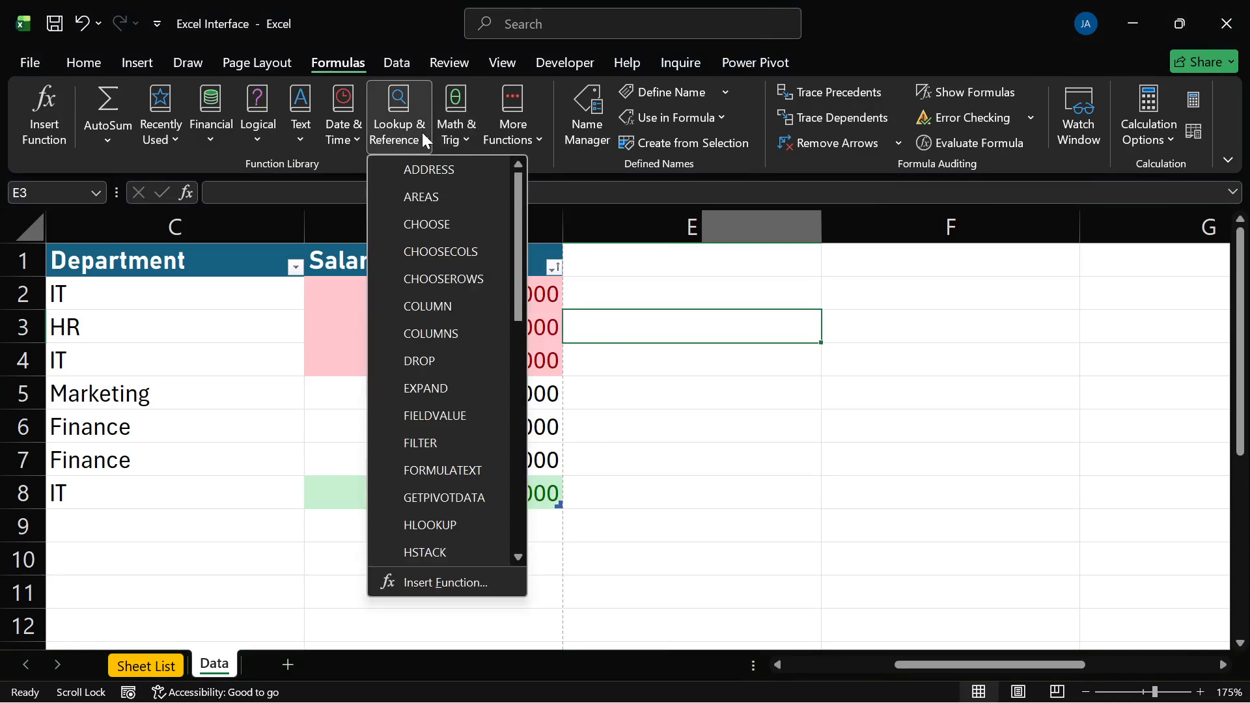
pyautogui.scroll(-5, 428, 182)
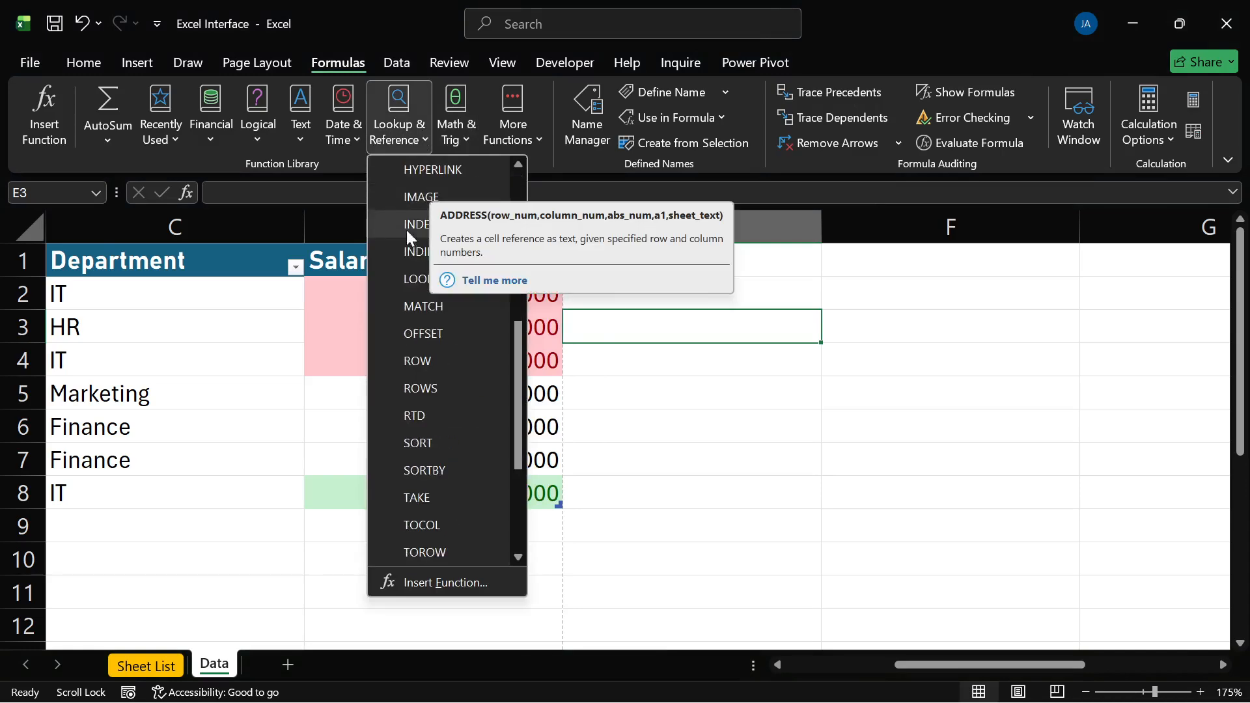
pyautogui.press('Escape')
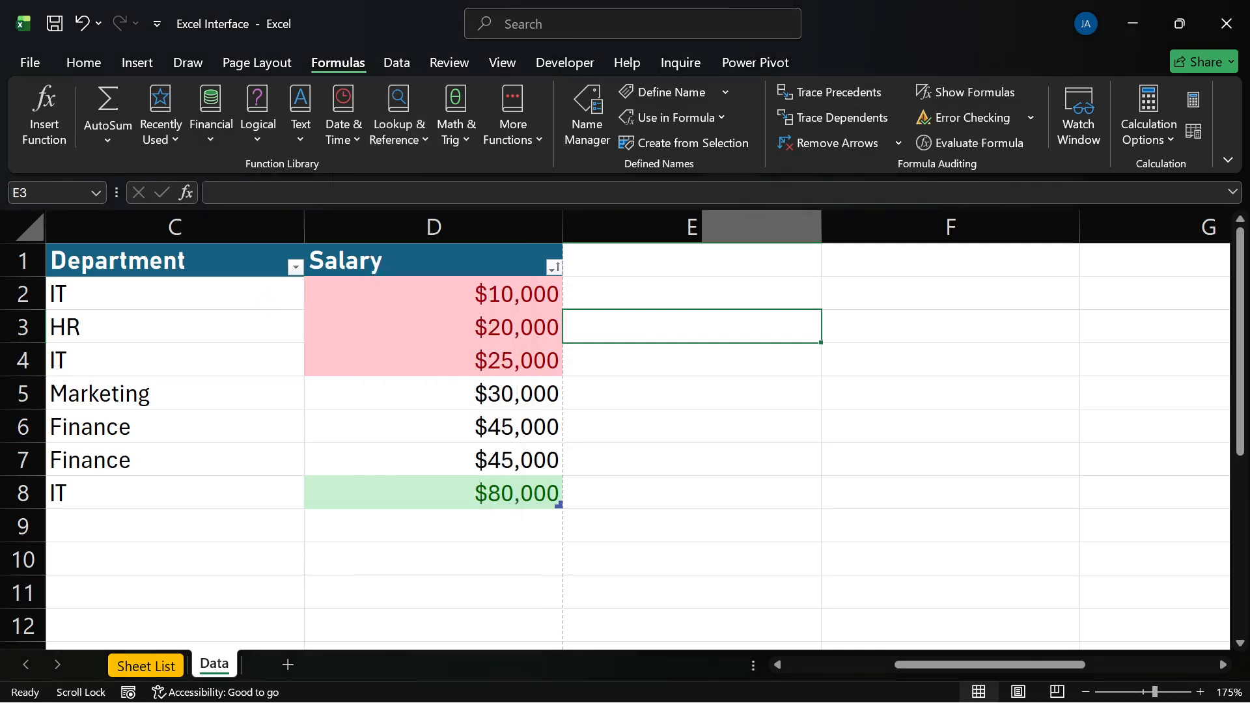
pyautogui.click(391, 136)
pyautogui.scroll(-5, 480, 308)
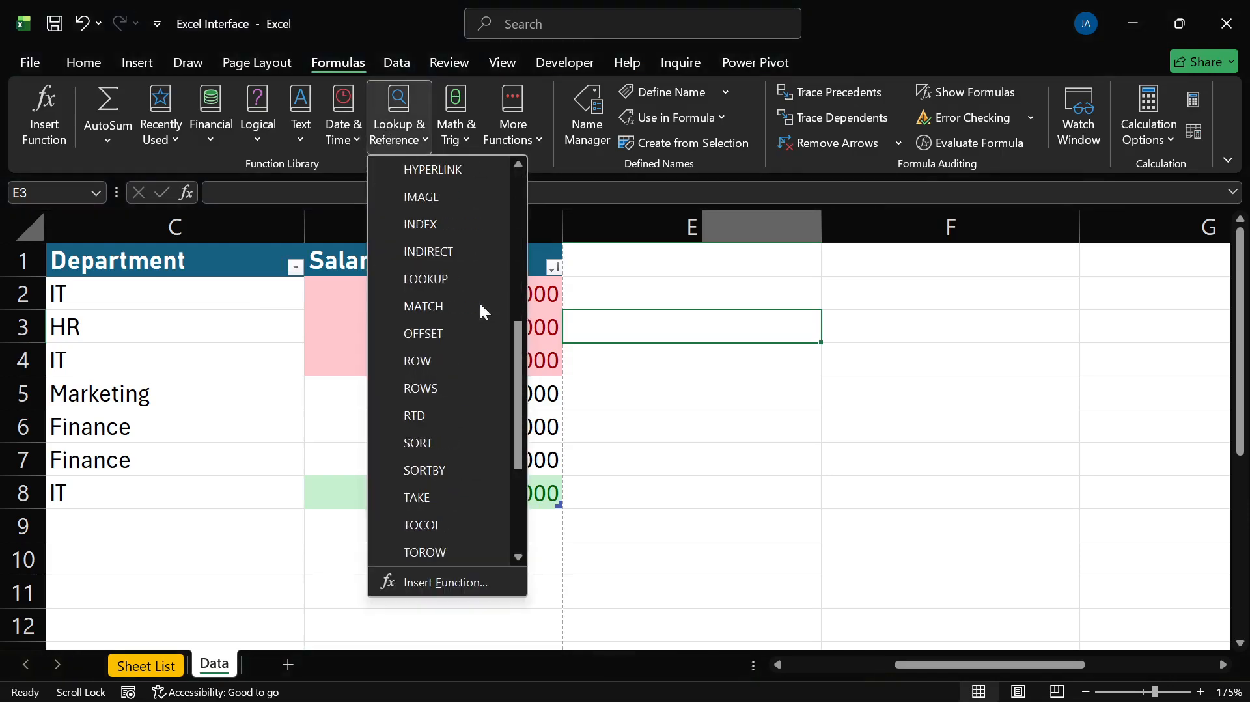
pyautogui.scroll(-3, 480, 307)
pyautogui.scroll(2, 476, 310)
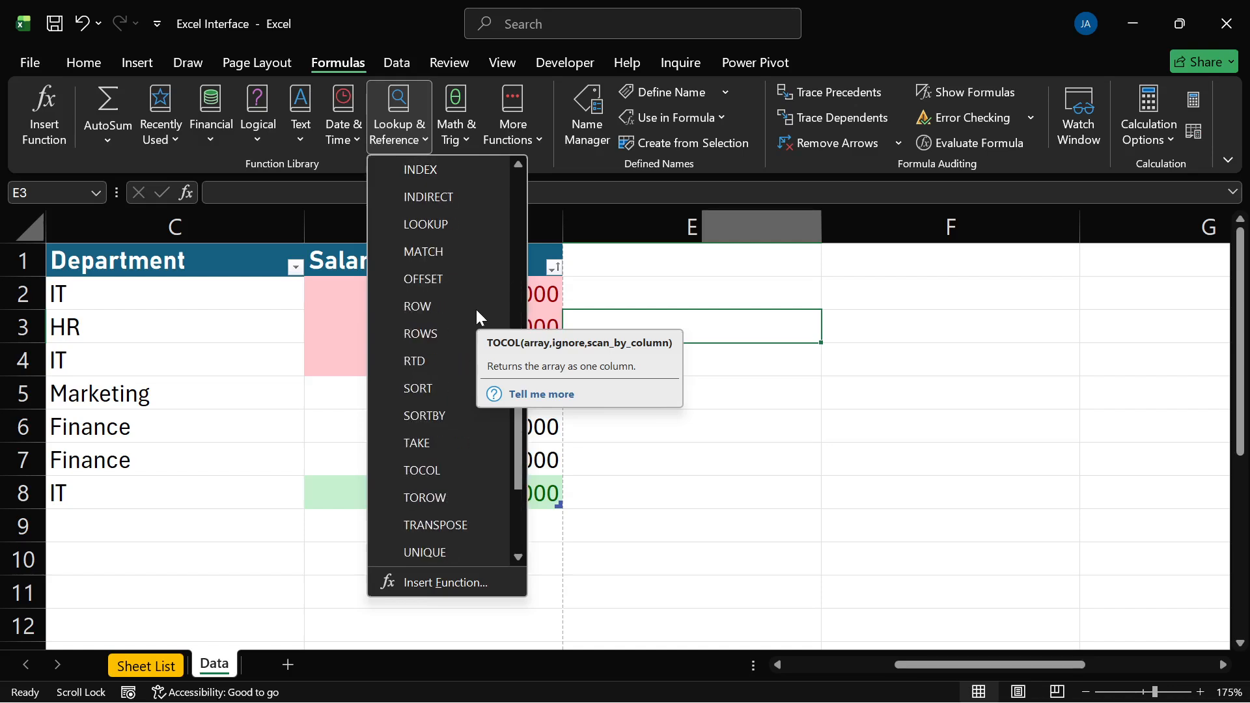
pyautogui.scroll(-3, 475, 310)
pyautogui.click(228, 346)
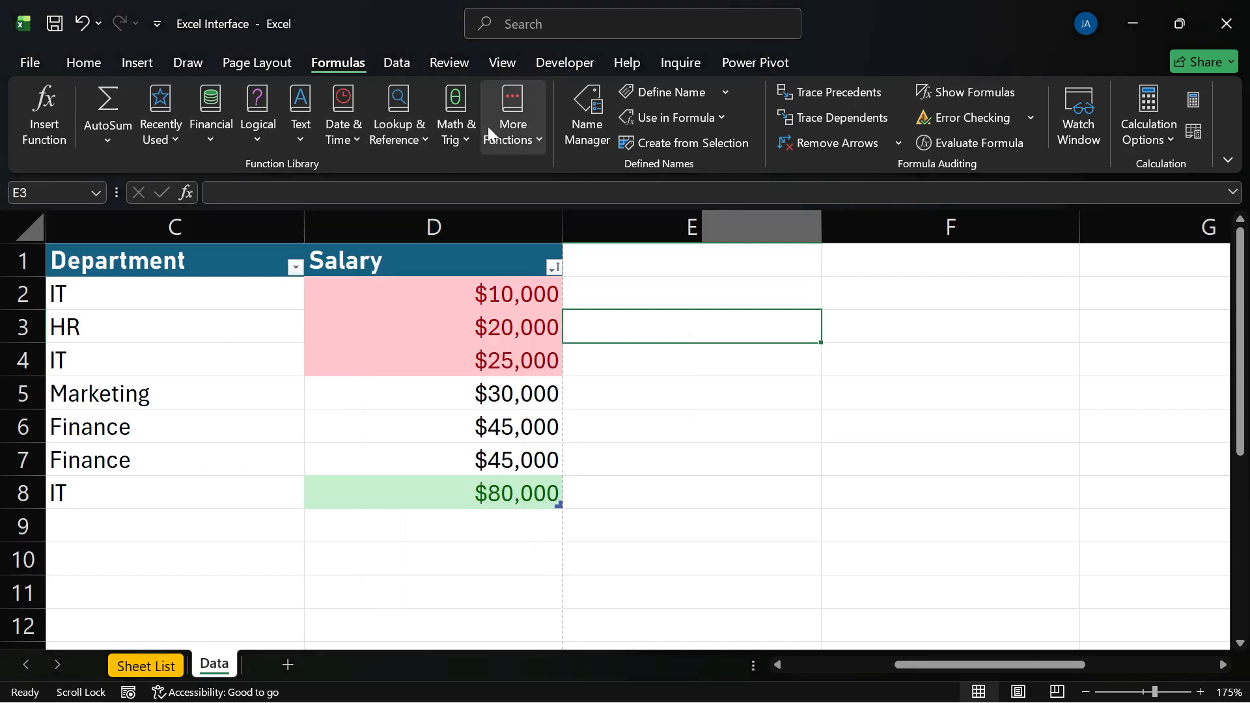
# Step: Look at the additional function categories and the Web functions in the Insert Function dialog, and close it without inserting anything
pyautogui.click(525, 140)
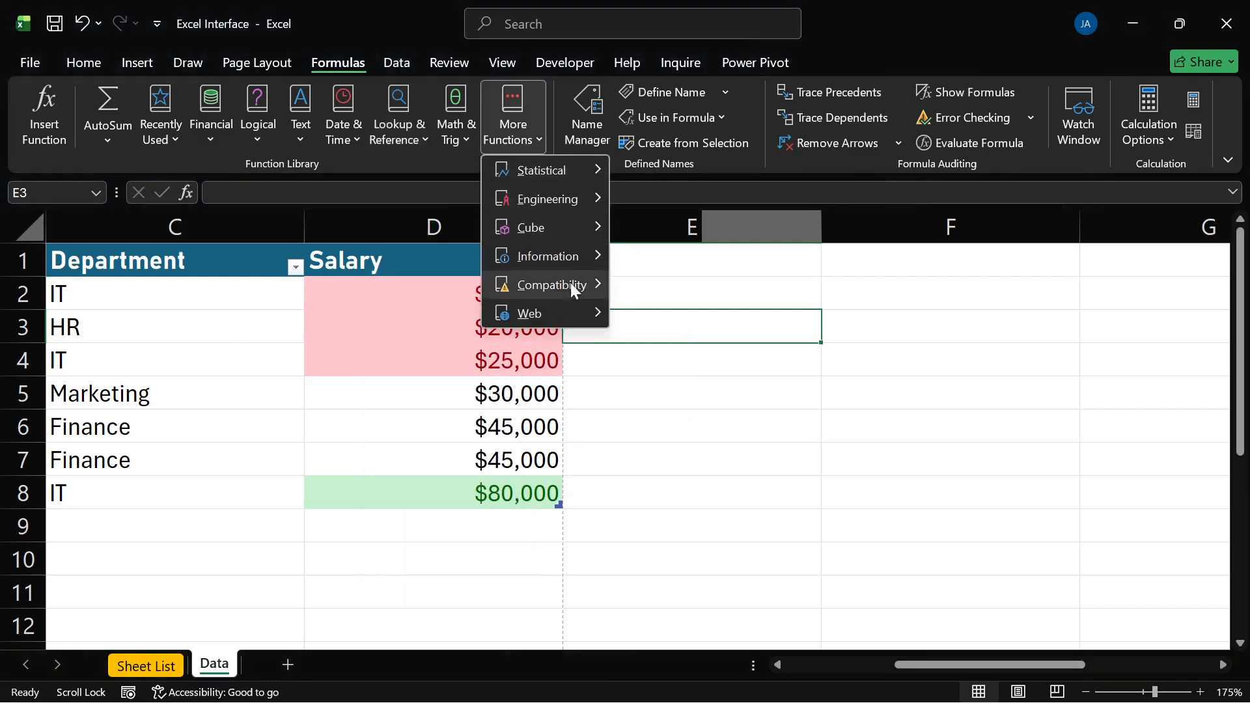
pyautogui.moveTo(547, 313)
pyautogui.click(615, 391)
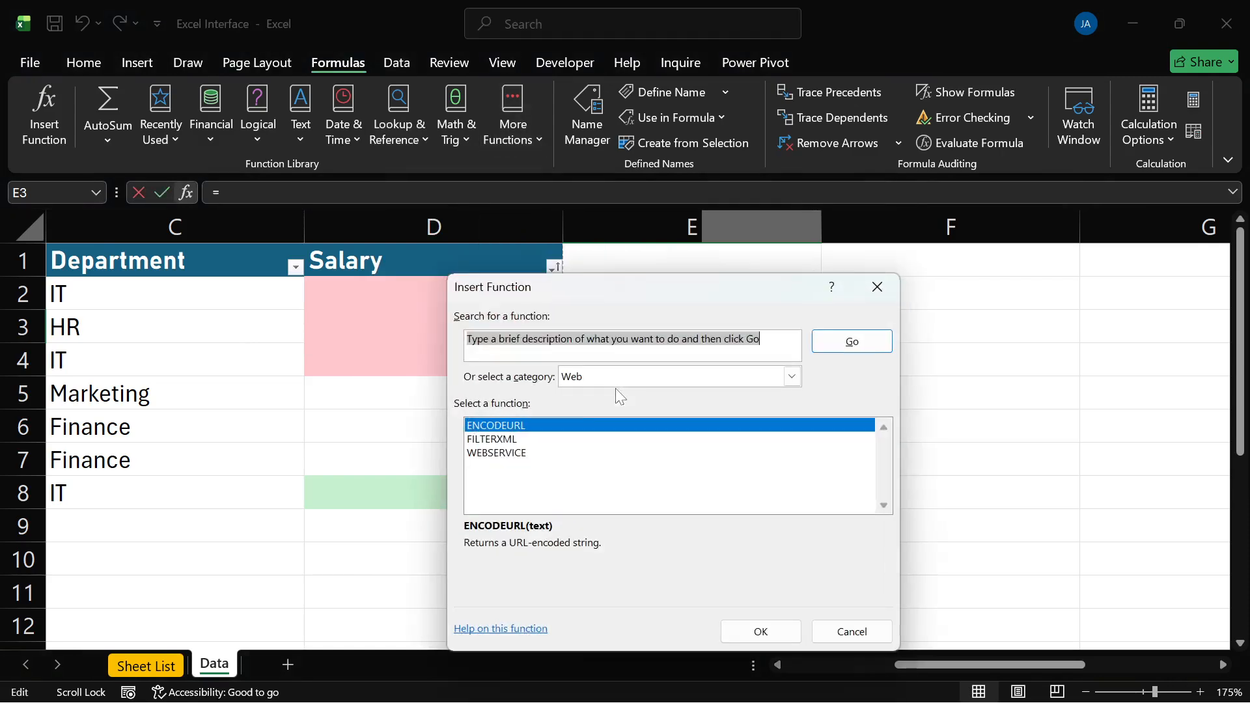
pyautogui.click(875, 286)
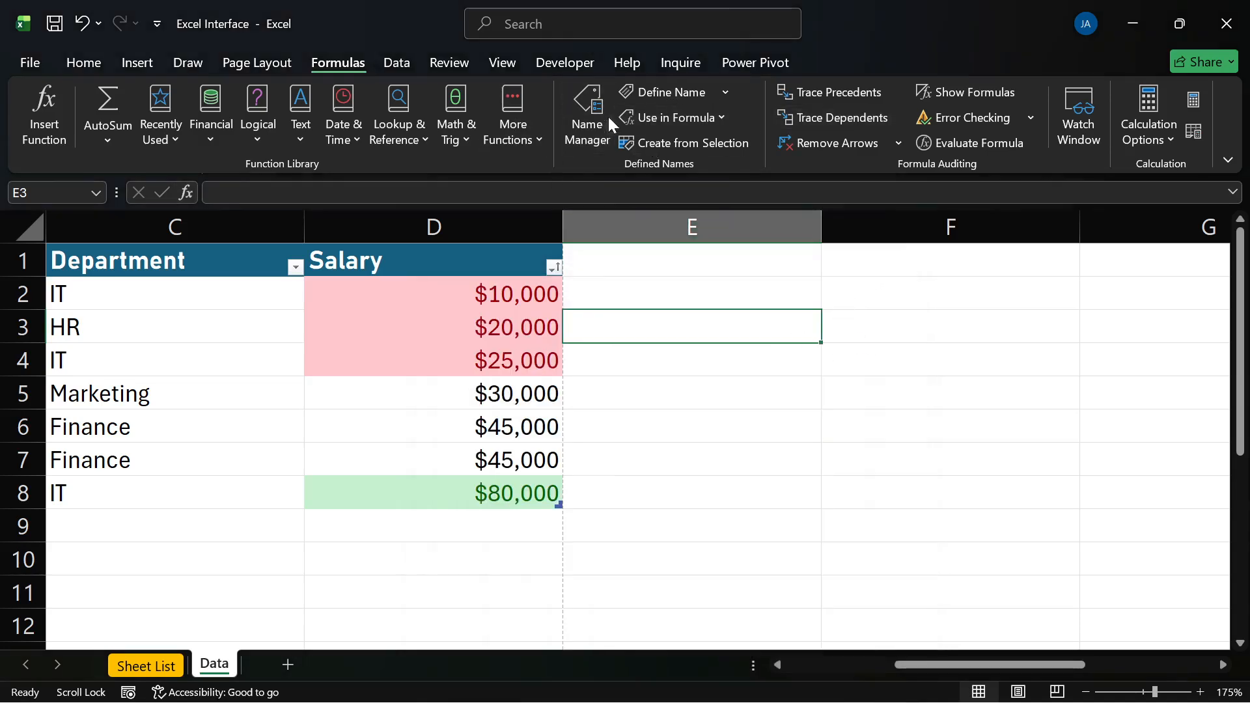
# Step: View the list of the workbook's defined names and close it
pyautogui.click(95, 192)
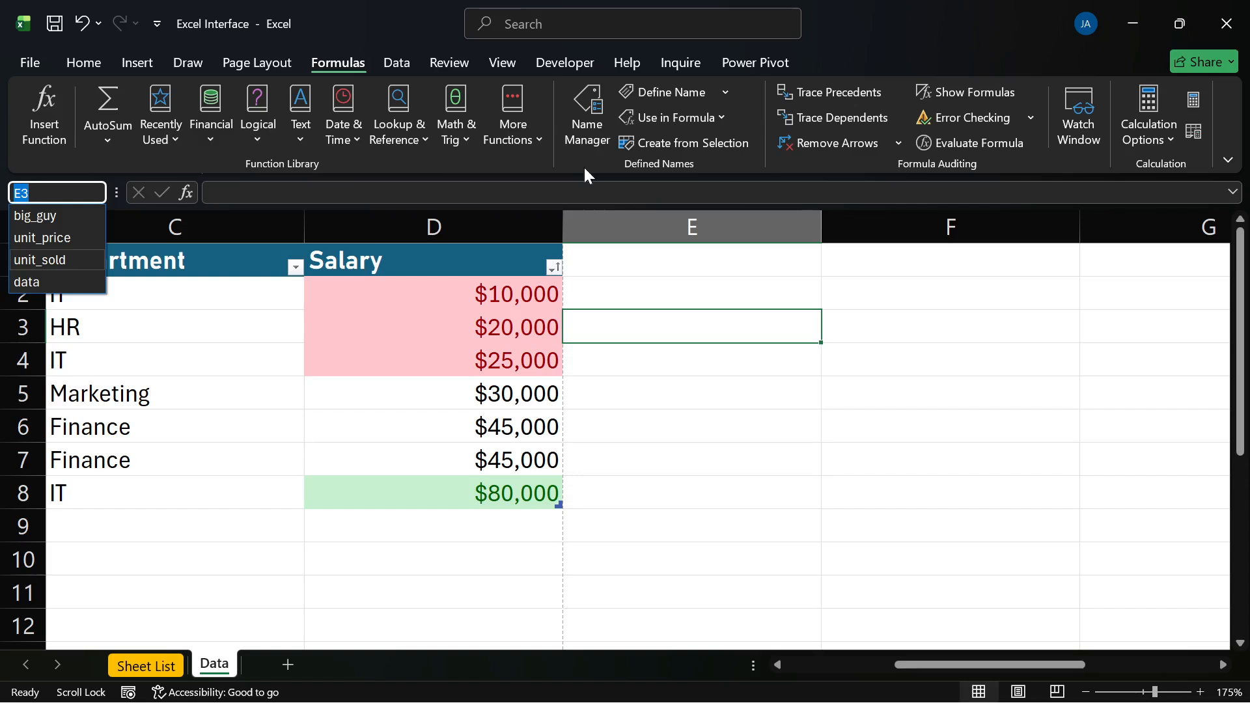
pyautogui.click(666, 445)
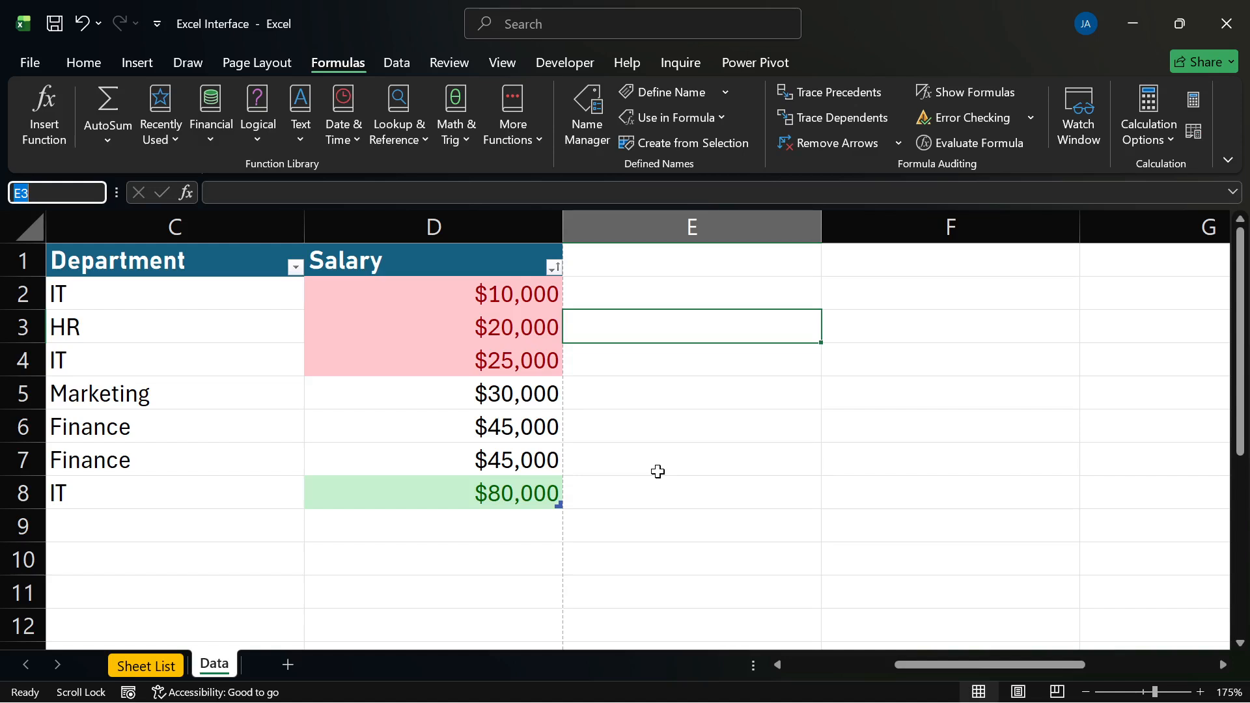
# Step: Look across the table's Salary, Department and Name columns, finishing with cell D2 selected
pyautogui.click(407, 289)
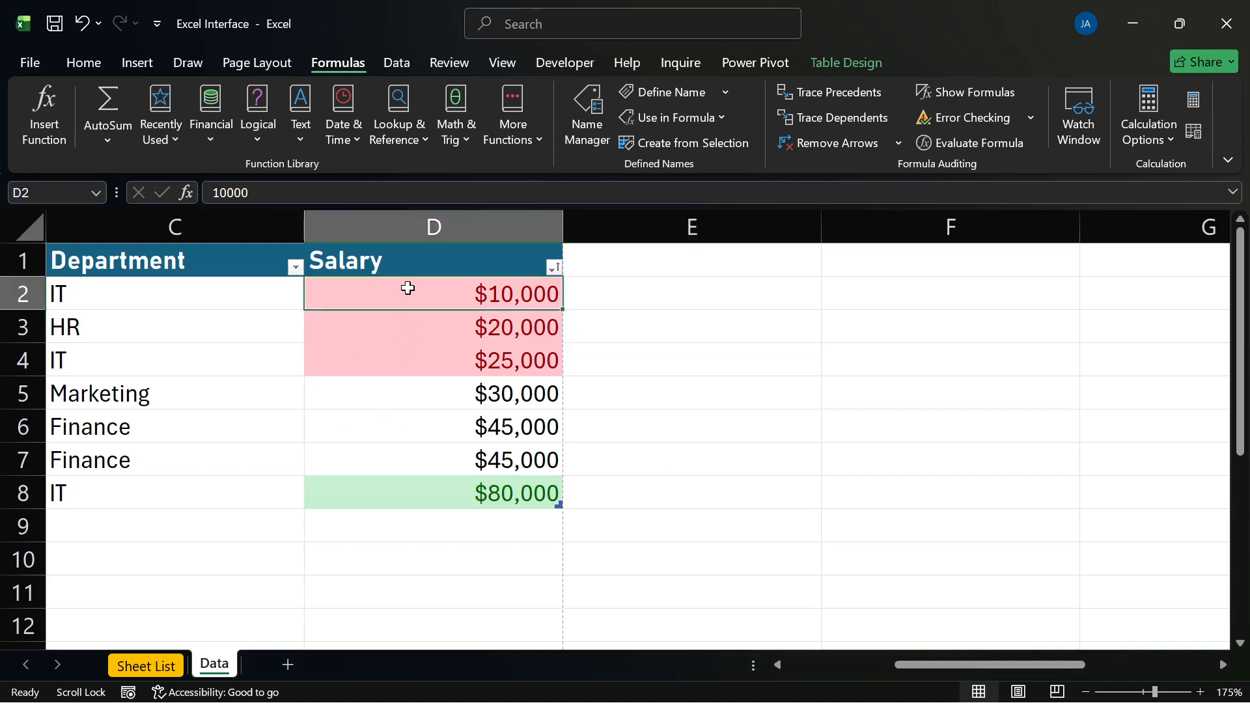
pyautogui.click(152, 297)
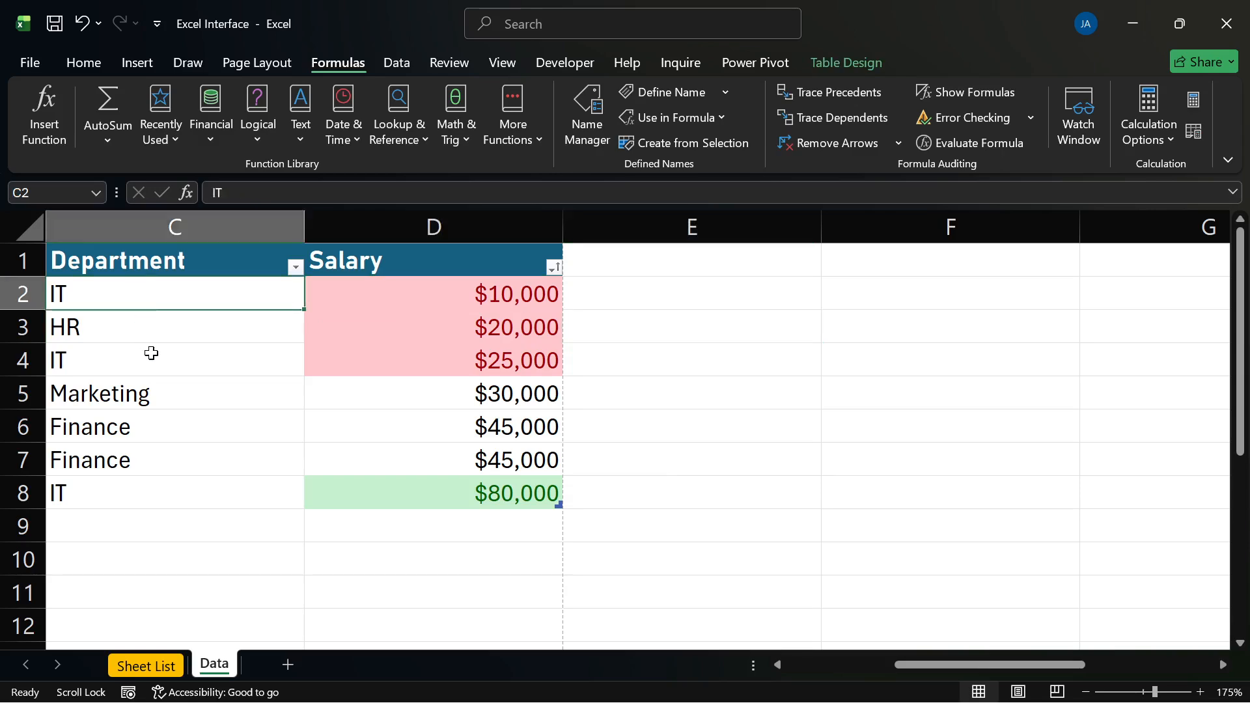
pyautogui.hscroll(-2, 151, 352)
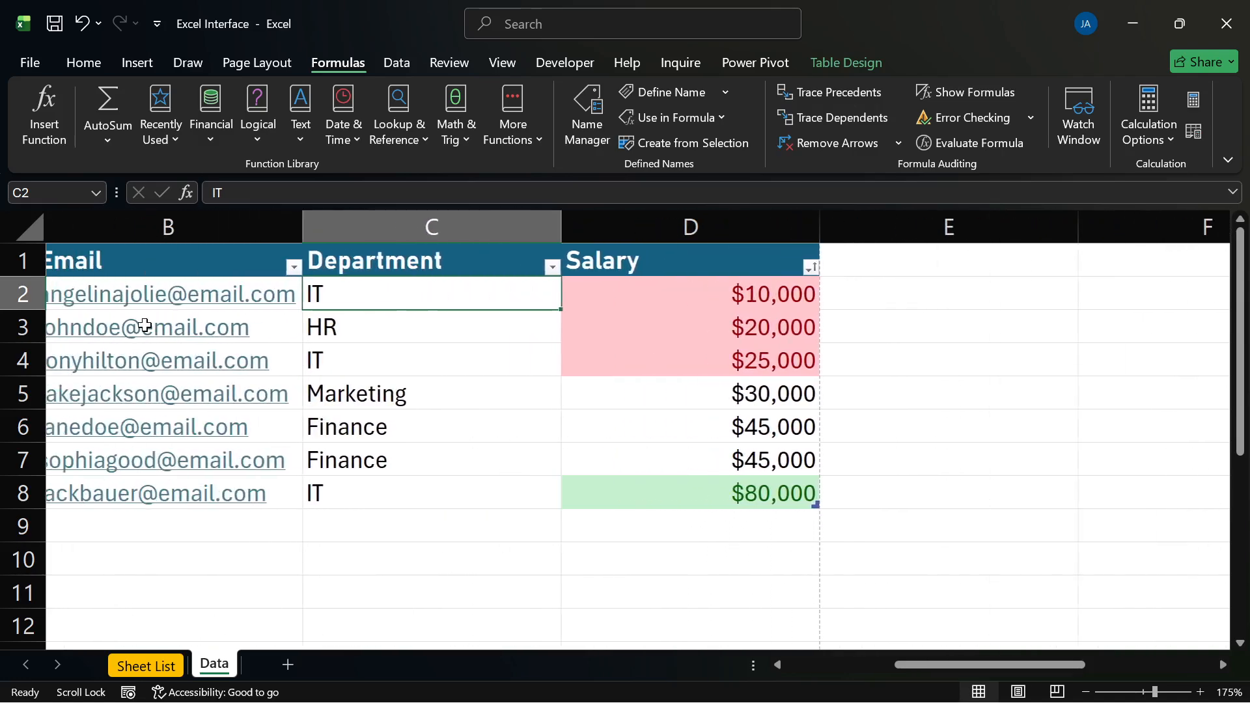
pyautogui.hscroll(-3, 144, 325)
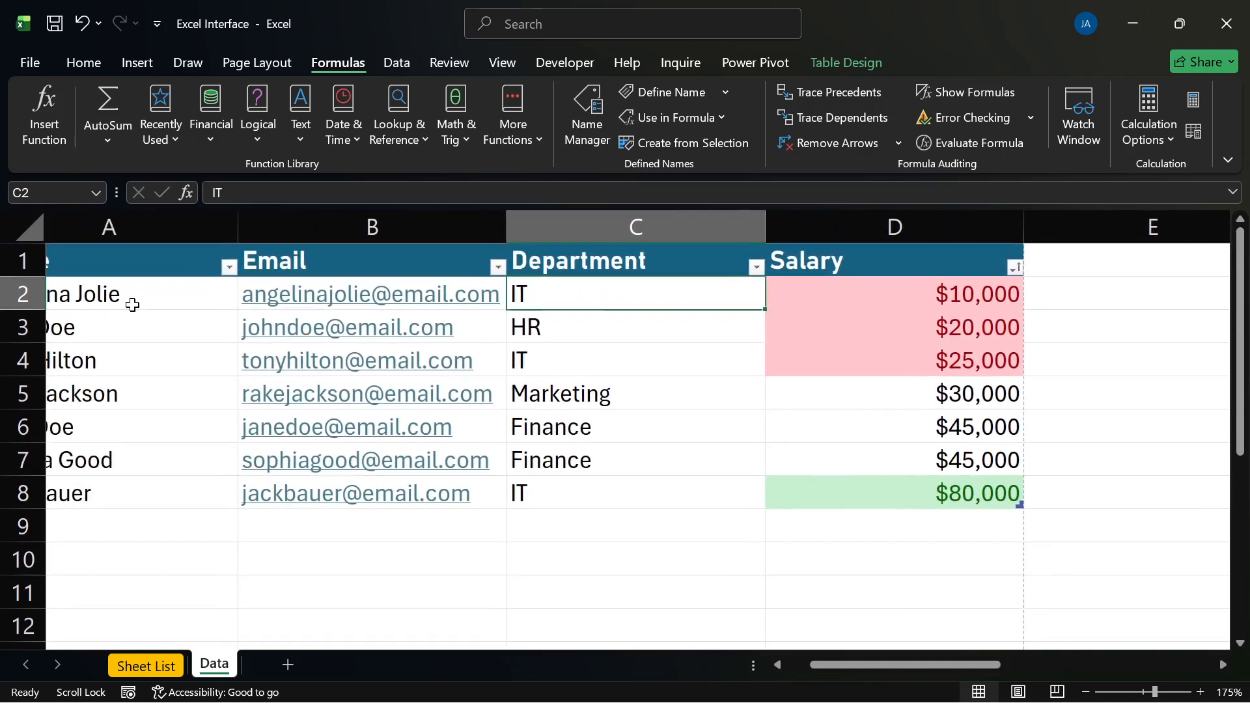
pyautogui.hscroll(-1, 137, 310)
pyautogui.click(142, 317)
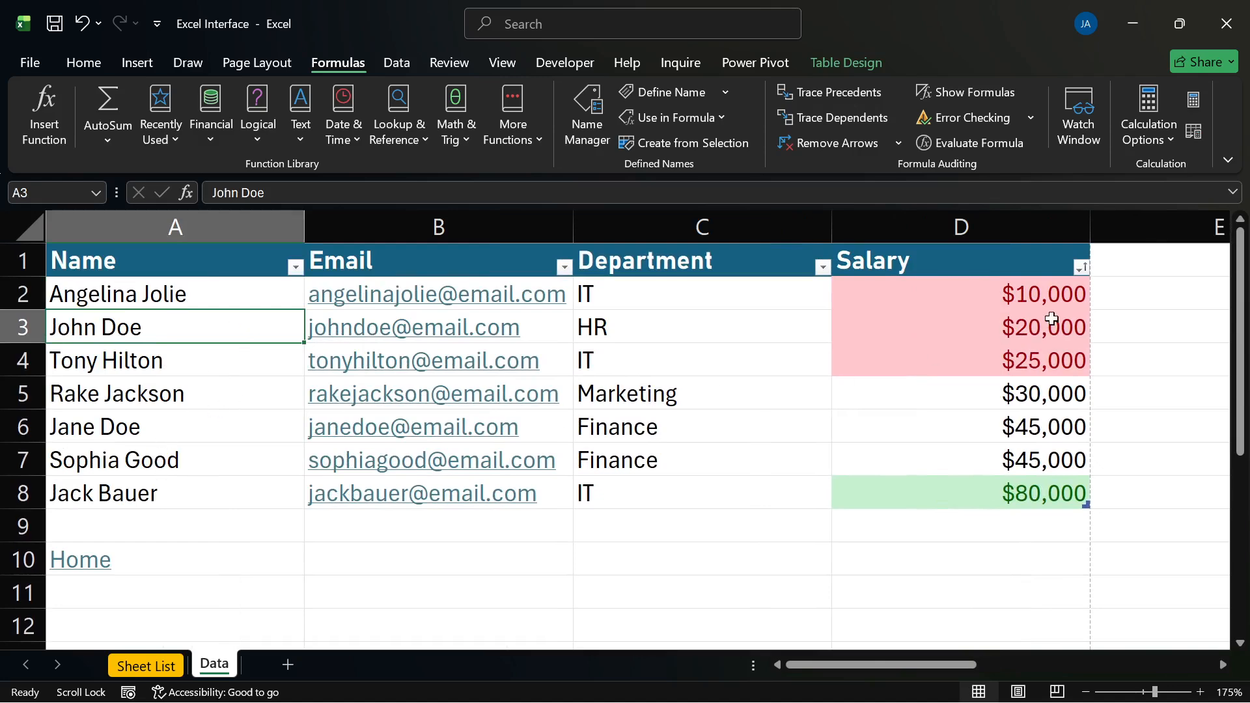
pyautogui.click(960, 300)
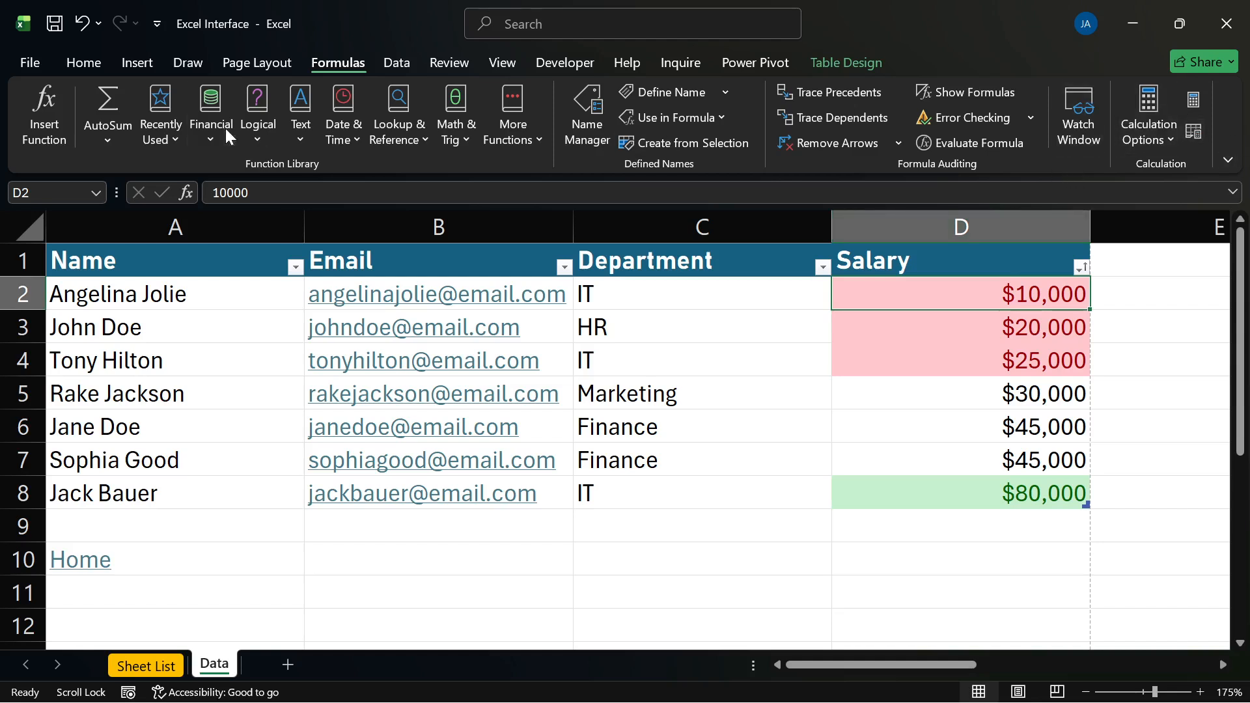
# Step: Examine the file types that Get Data can import from, including Text/CSV, without importing anything
pyautogui.click(401, 60)
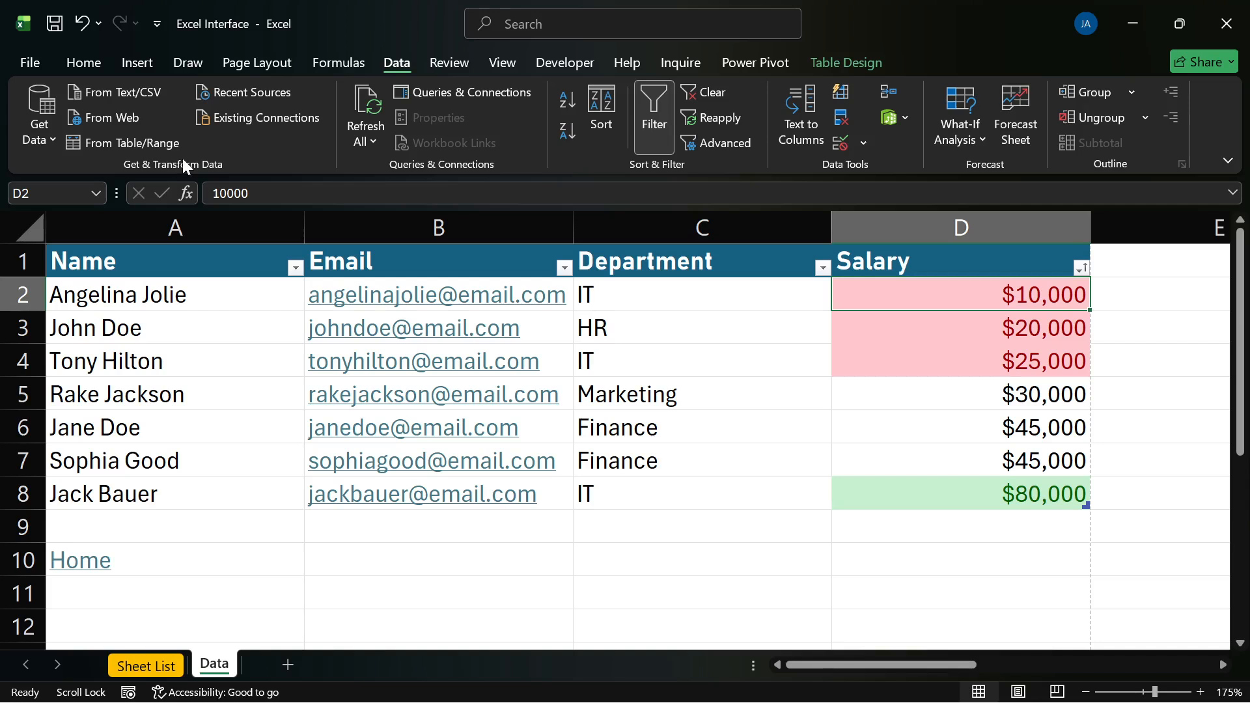
pyautogui.click(53, 137)
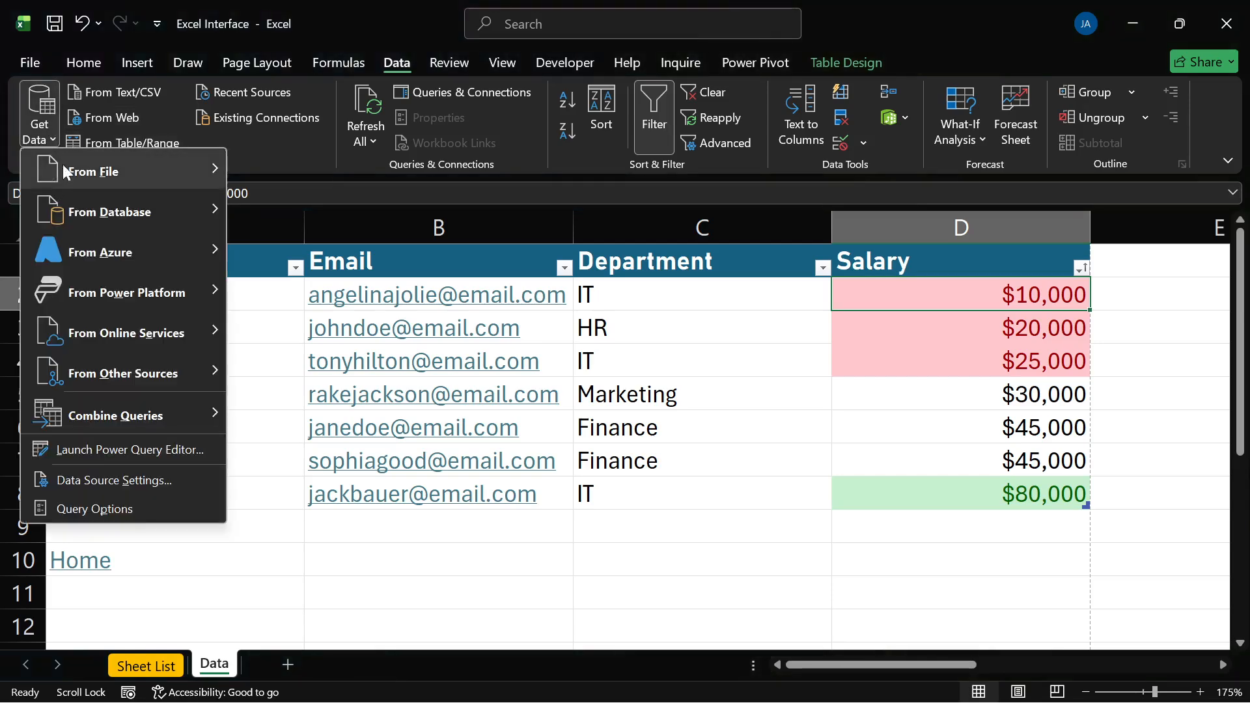
pyautogui.moveTo(65, 171)
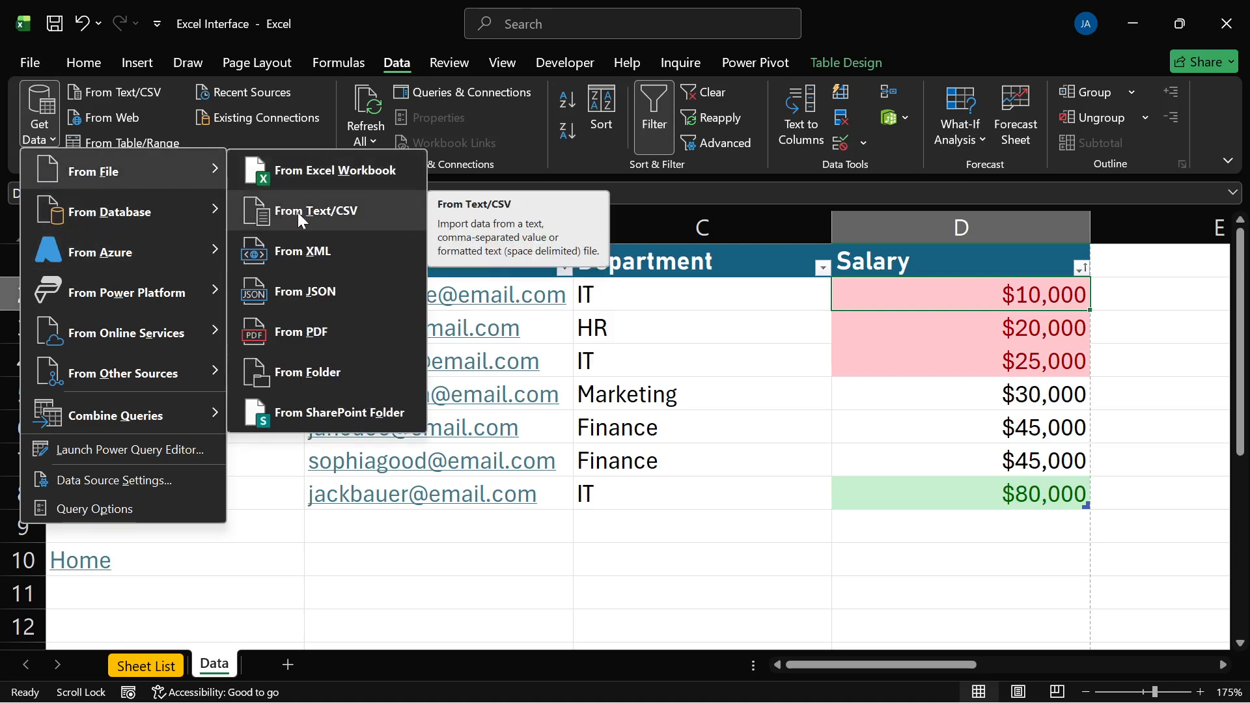
pyautogui.click(143, 91)
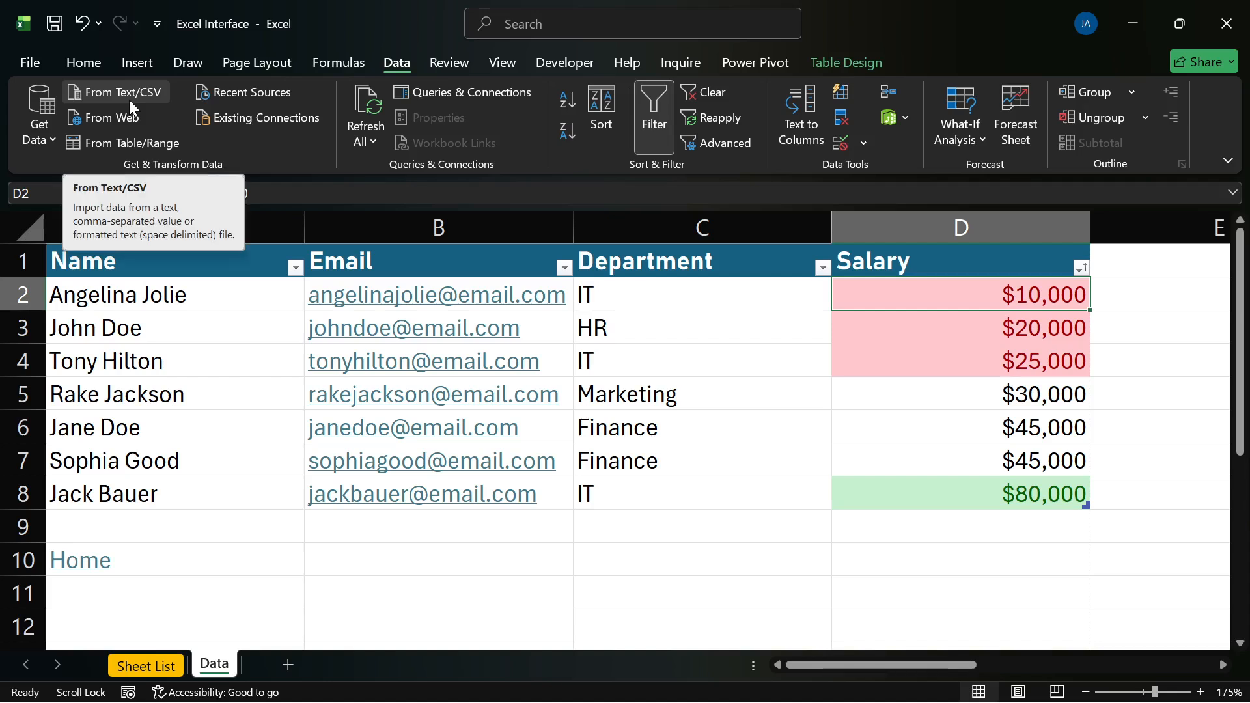
pyautogui.click(54, 133)
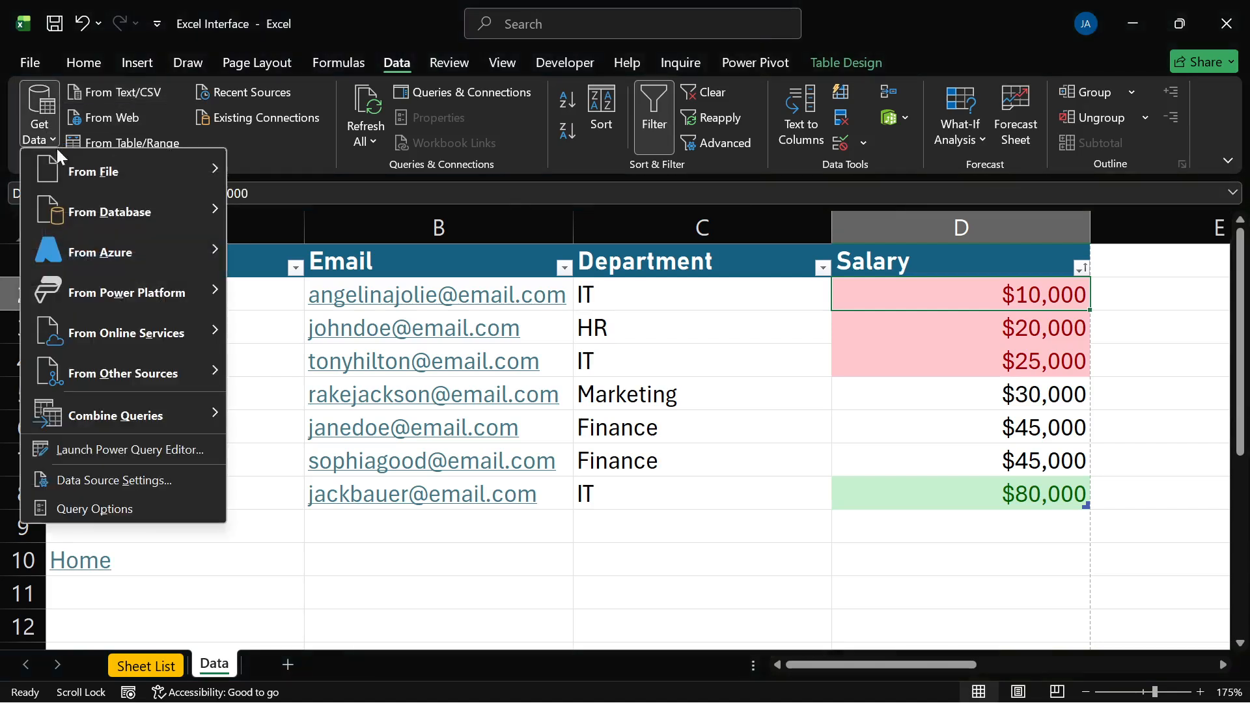
pyautogui.moveTo(119, 170)
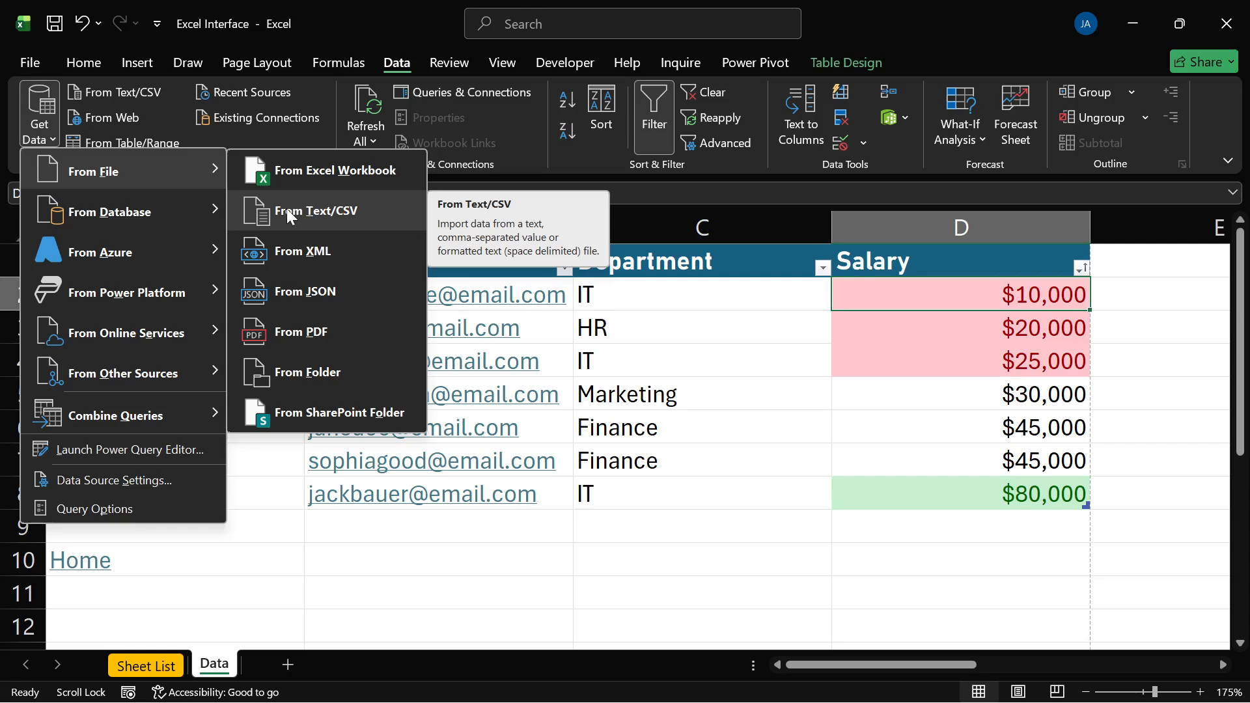
pyautogui.click(315, 523)
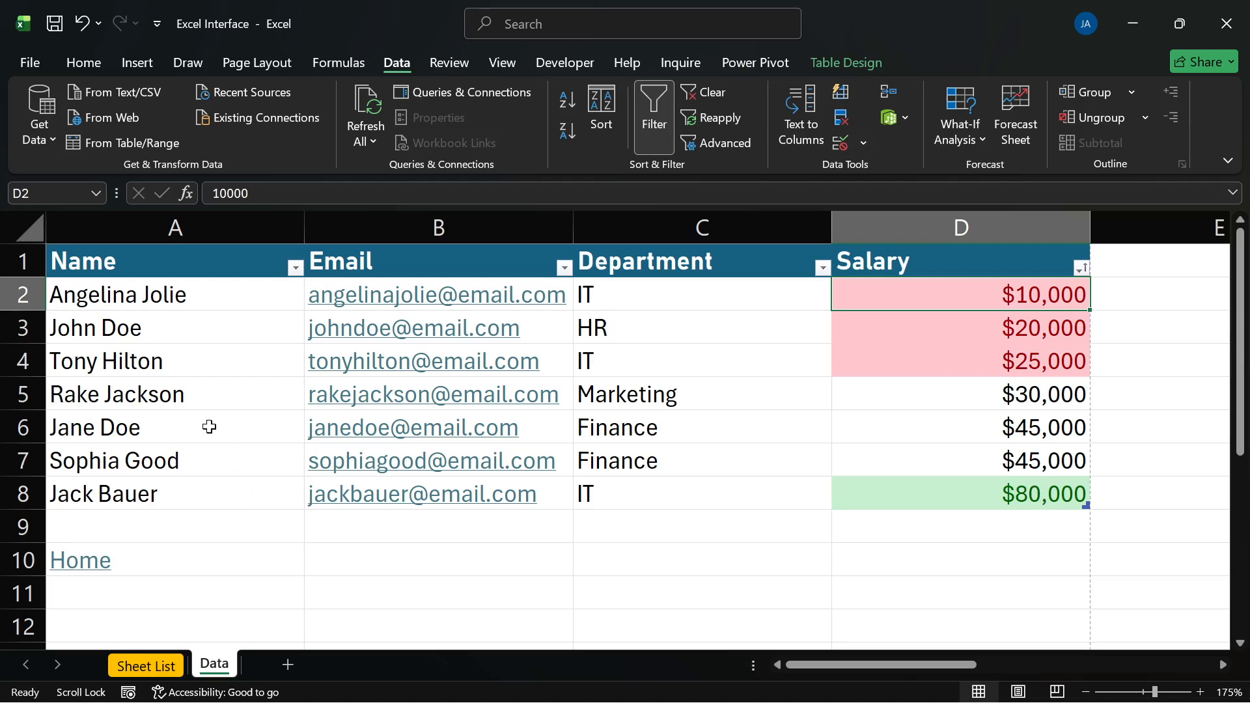
pyautogui.click(51, 134)
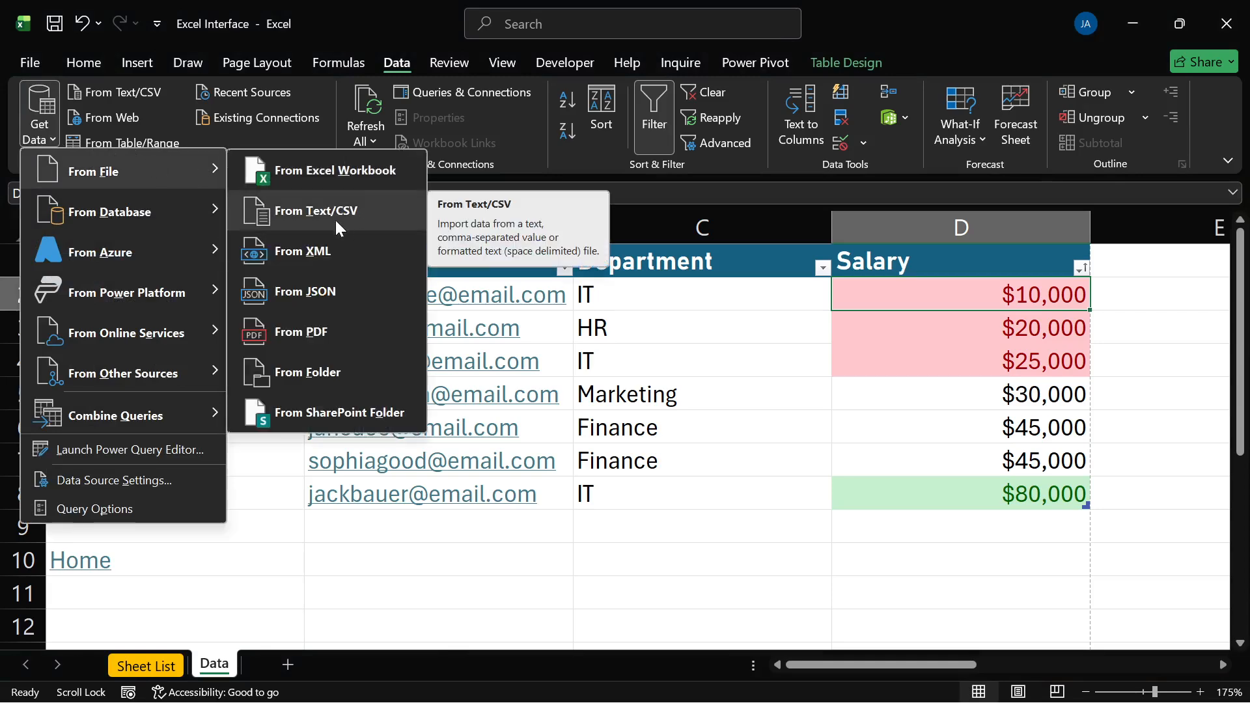
pyautogui.click(292, 551)
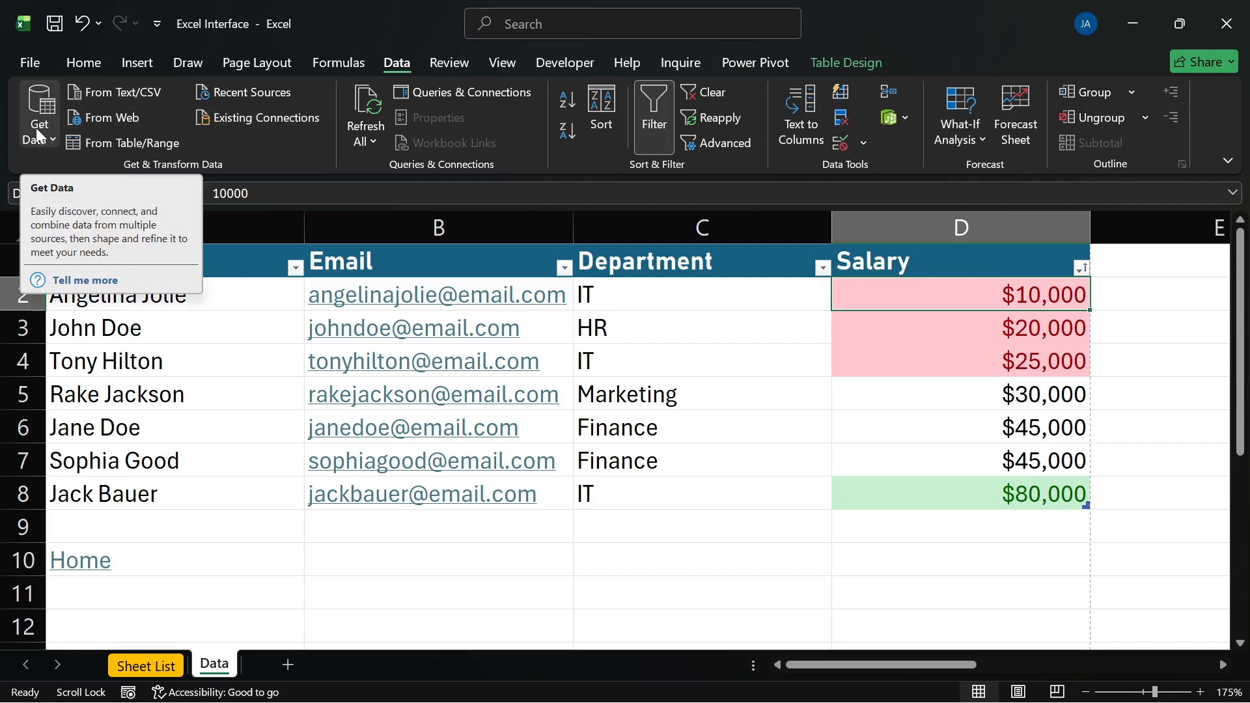
# Step: Look through Get Data's Database, Azure, Power Platform, Online Services, Other Sources and Combine Queries options, and close the list
pyautogui.click(30, 104)
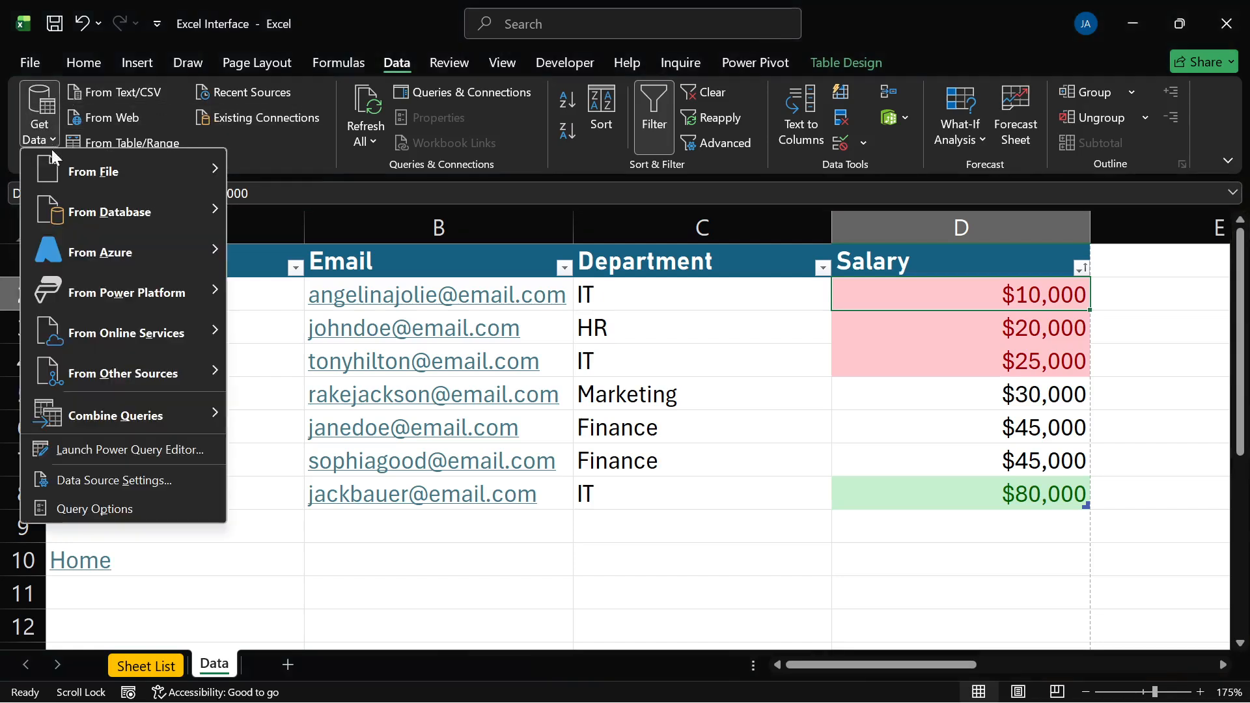
pyautogui.moveTo(69, 170)
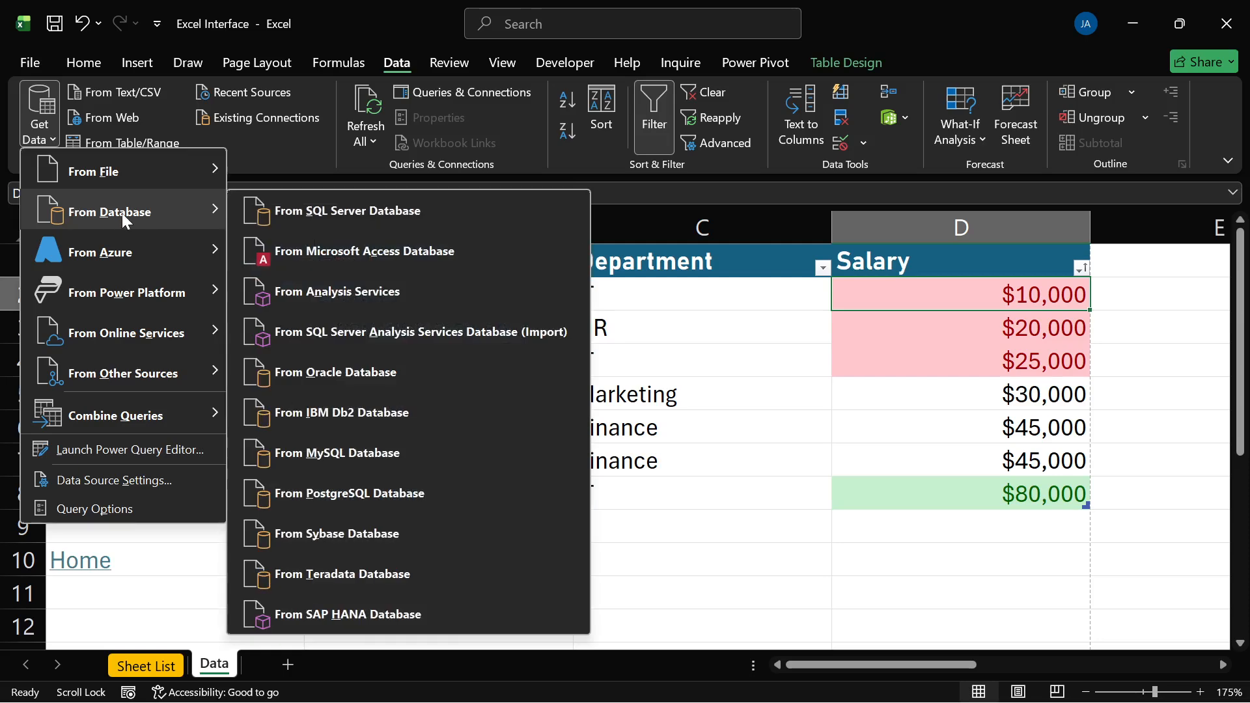
pyautogui.moveTo(97, 252)
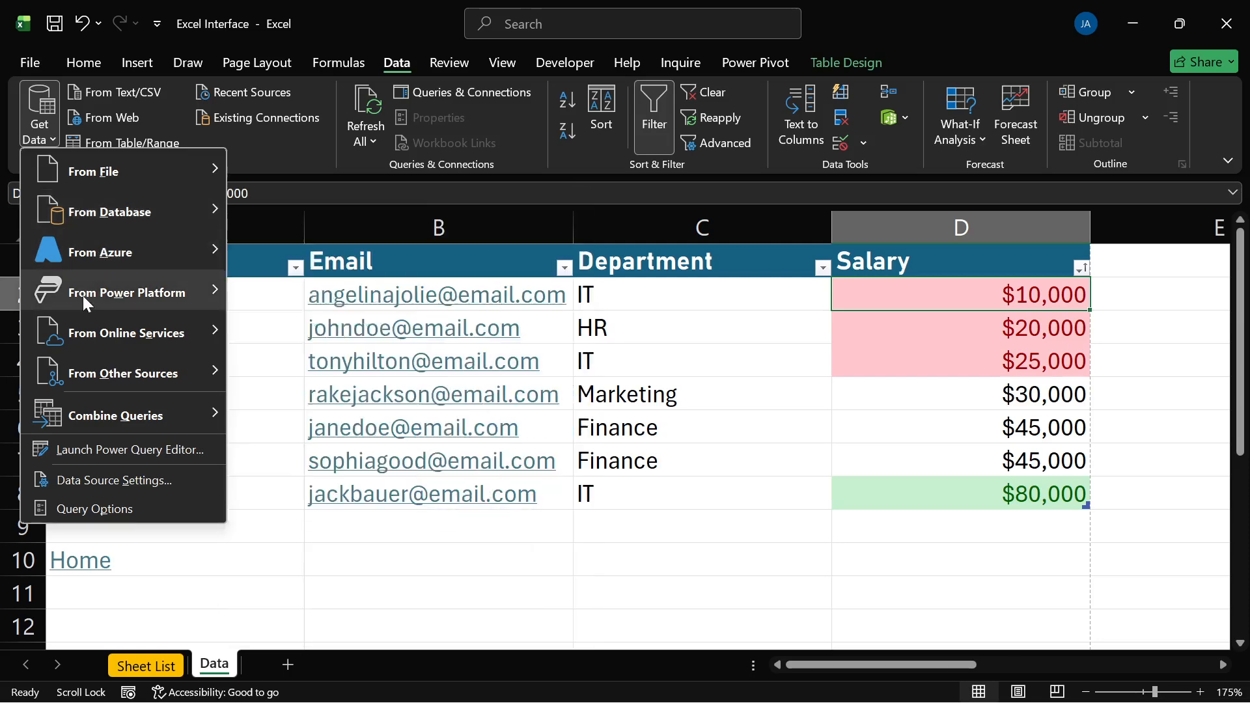
pyautogui.moveTo(103, 295)
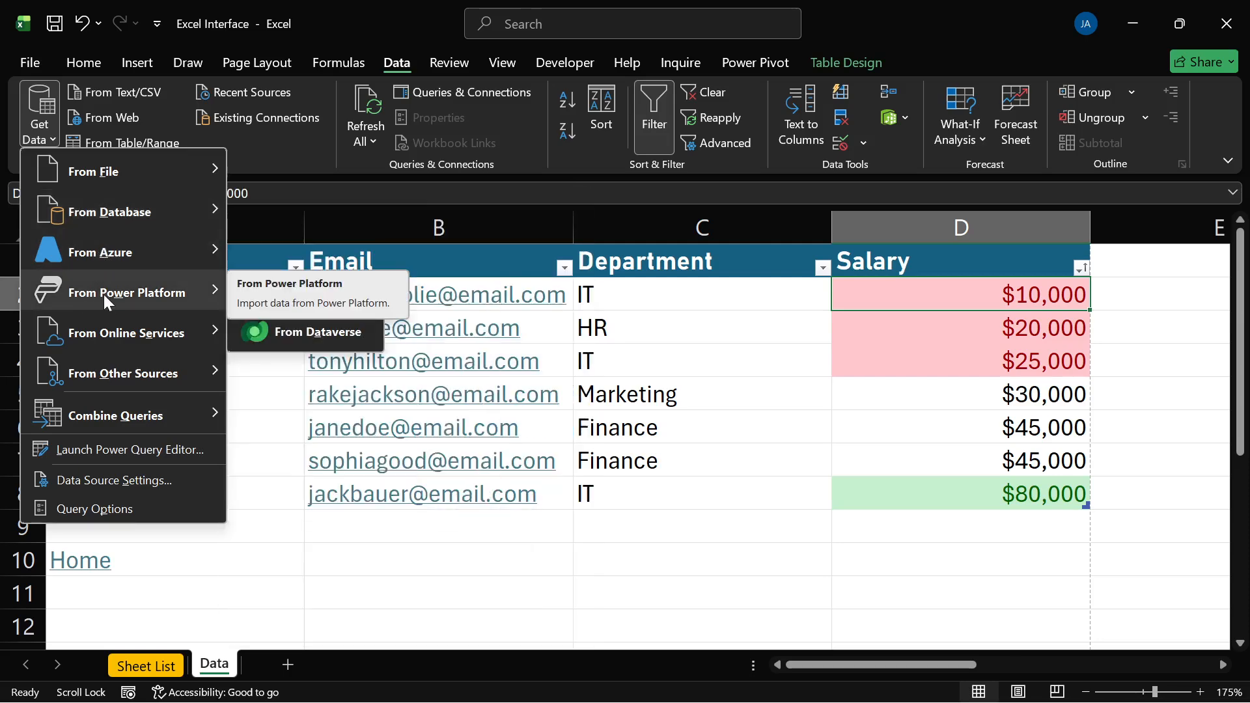
pyautogui.moveTo(103, 331)
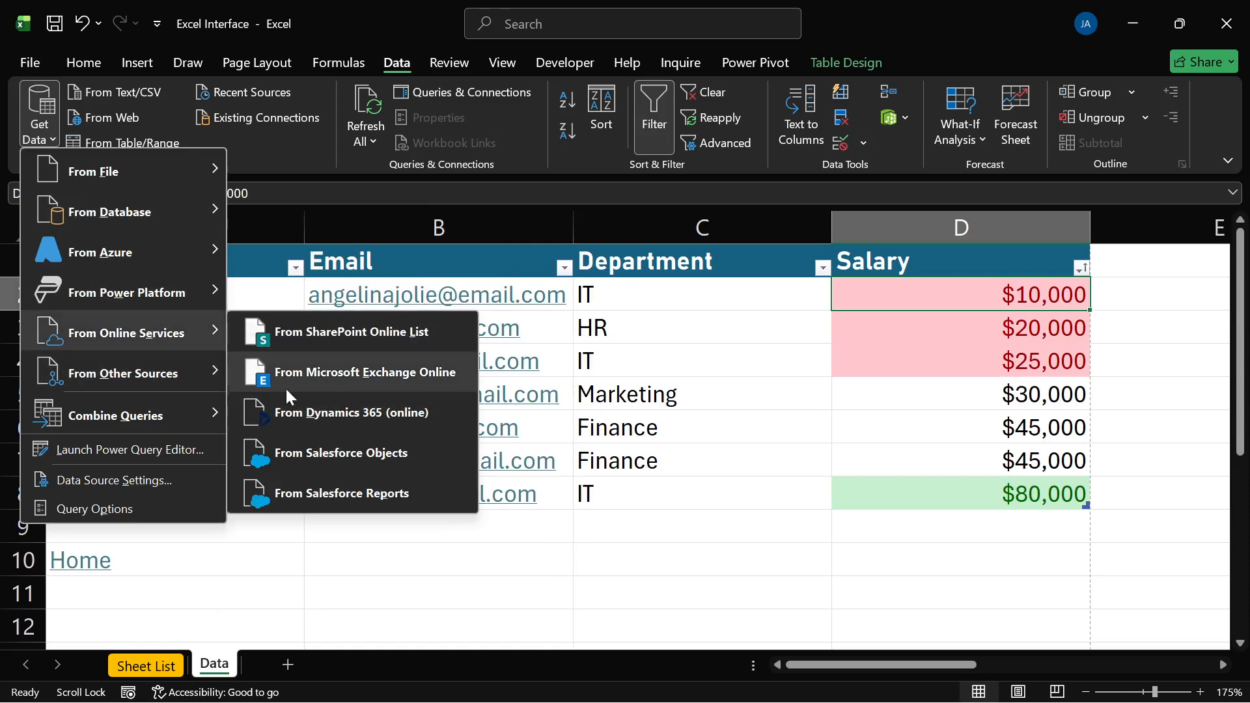
pyautogui.moveTo(117, 366)
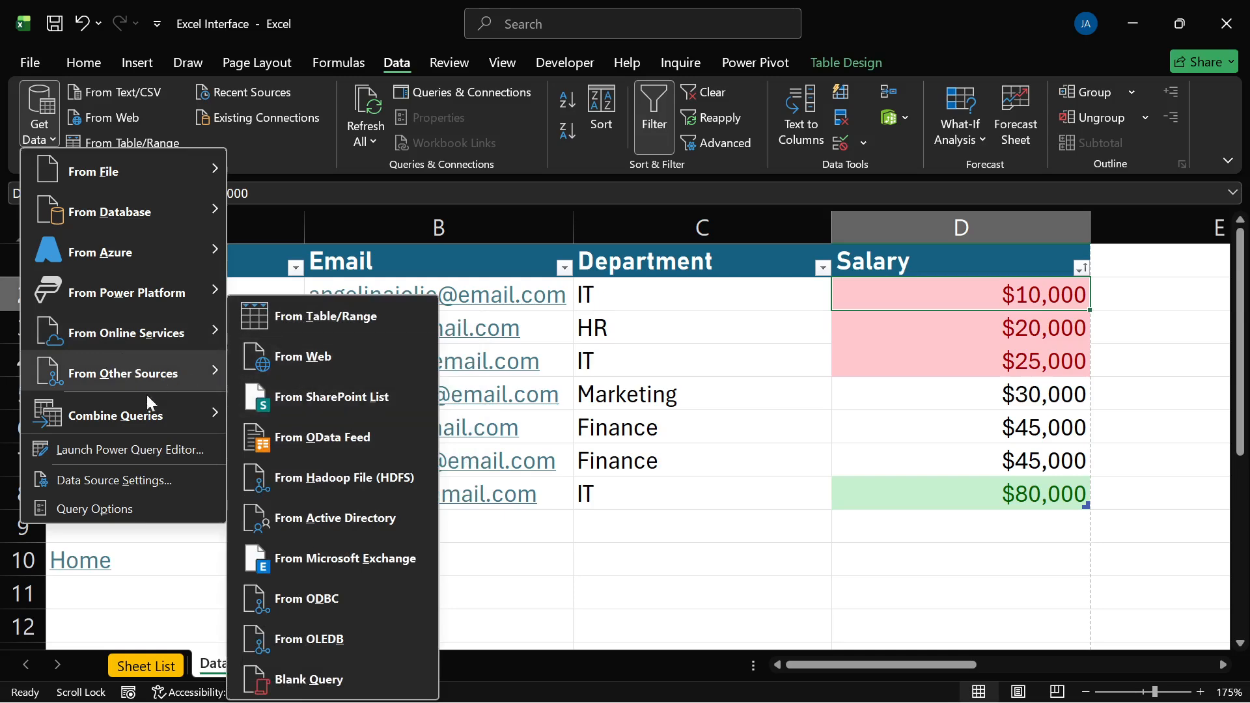
pyautogui.moveTo(122, 425)
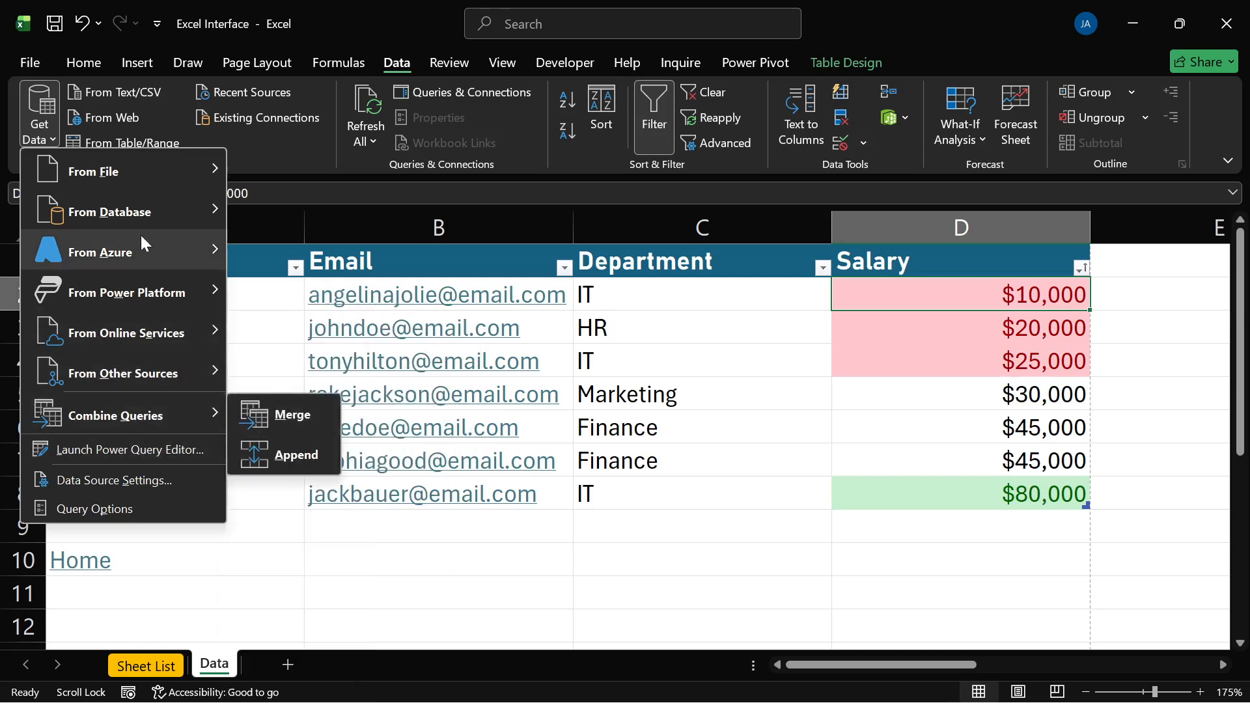
pyautogui.click(277, 151)
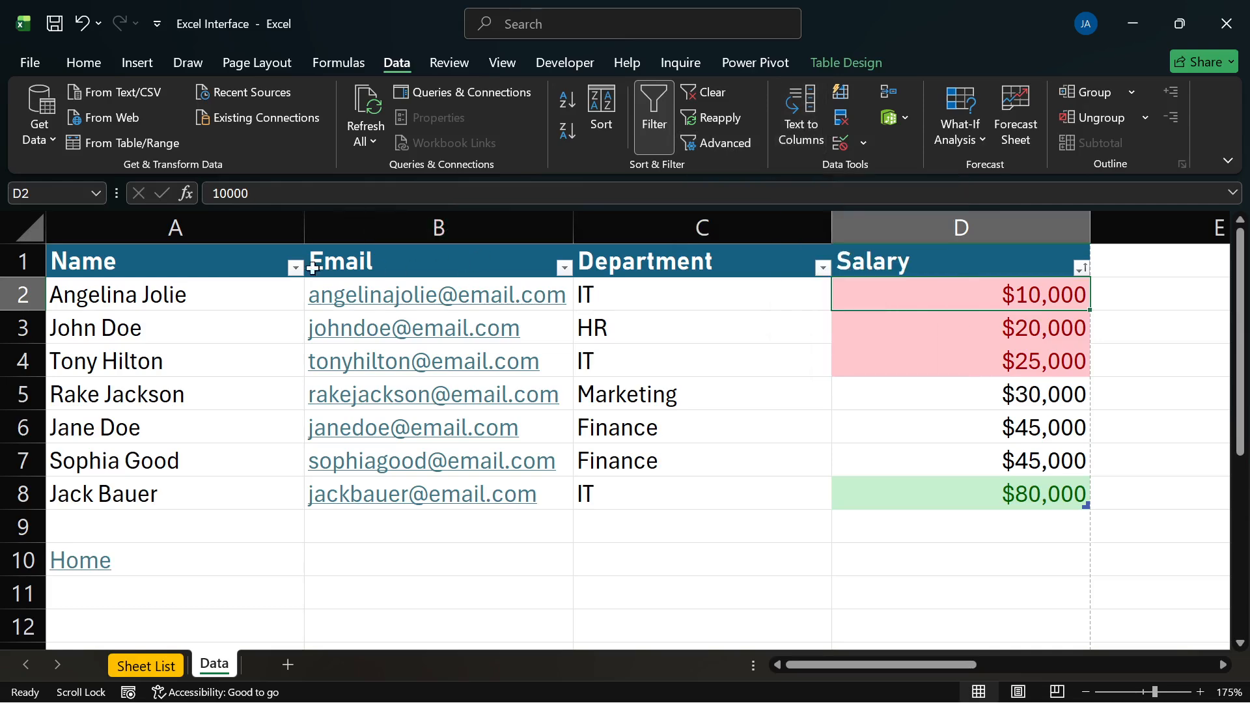
# Step: Insert two blank columns before the Email column of the table
pyautogui.click(410, 223)
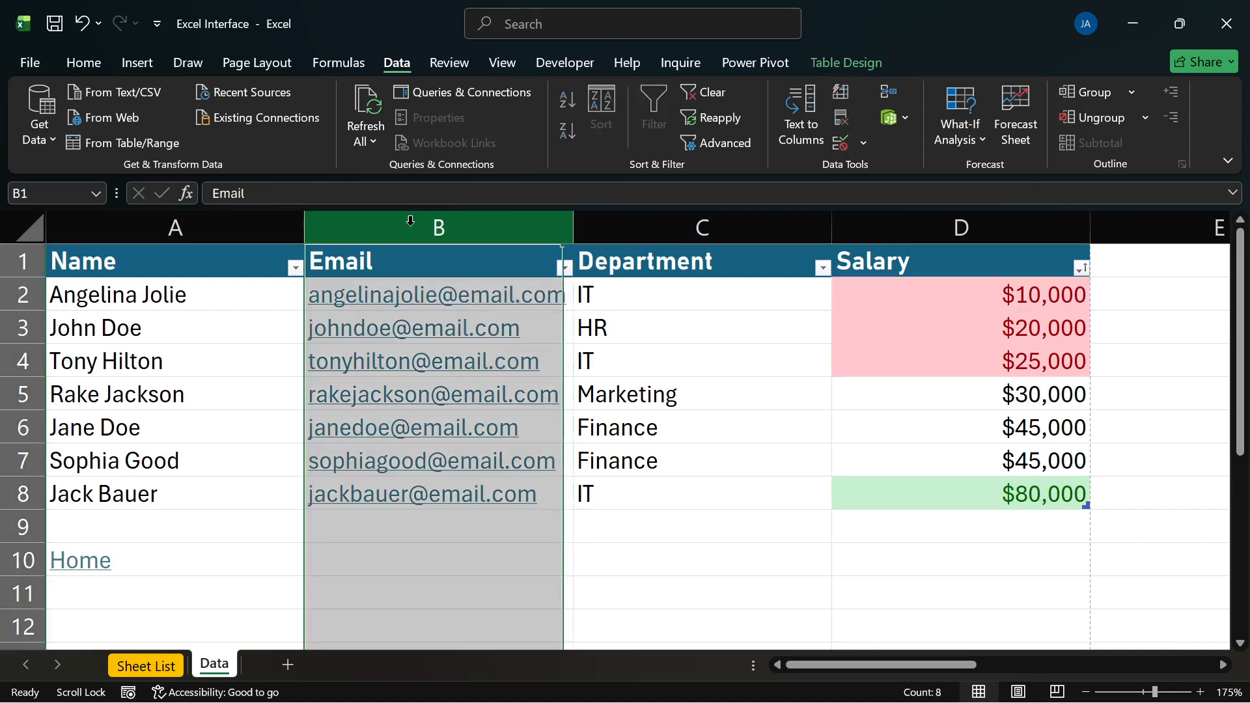
pyautogui.hotkey('ctrl', 'shift', '+')
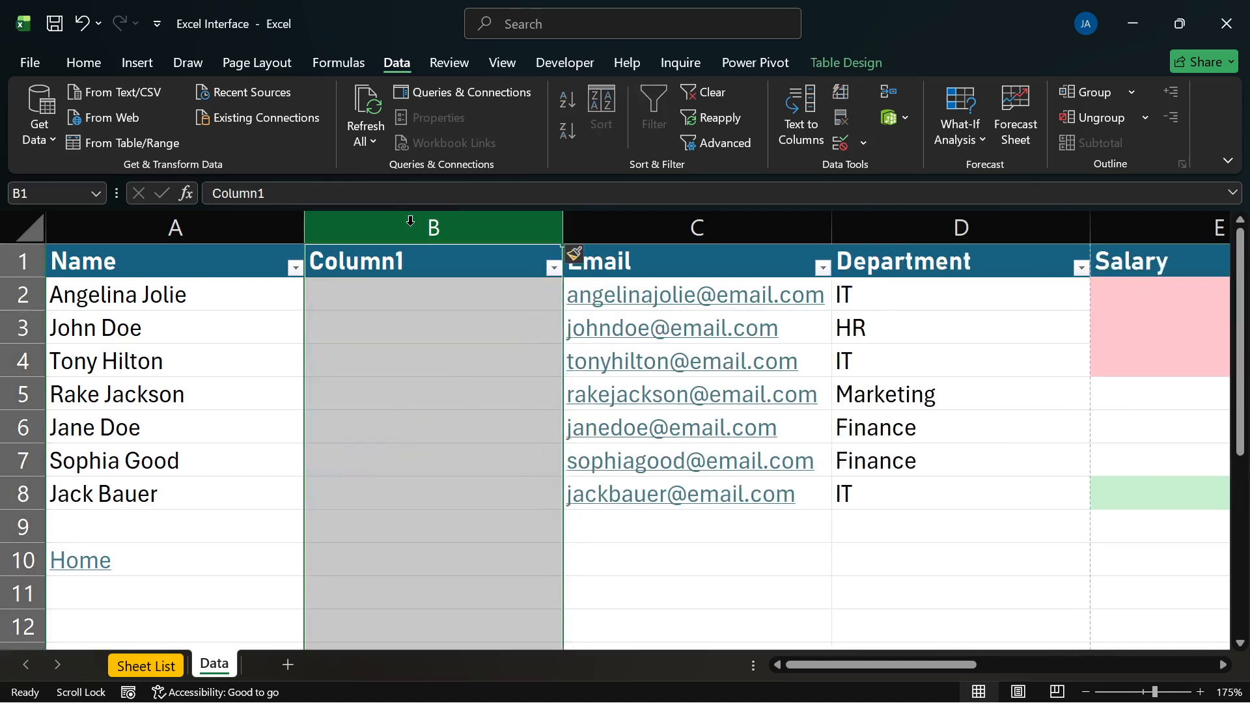
pyautogui.hotkey('ctrl', 'shift', '+')
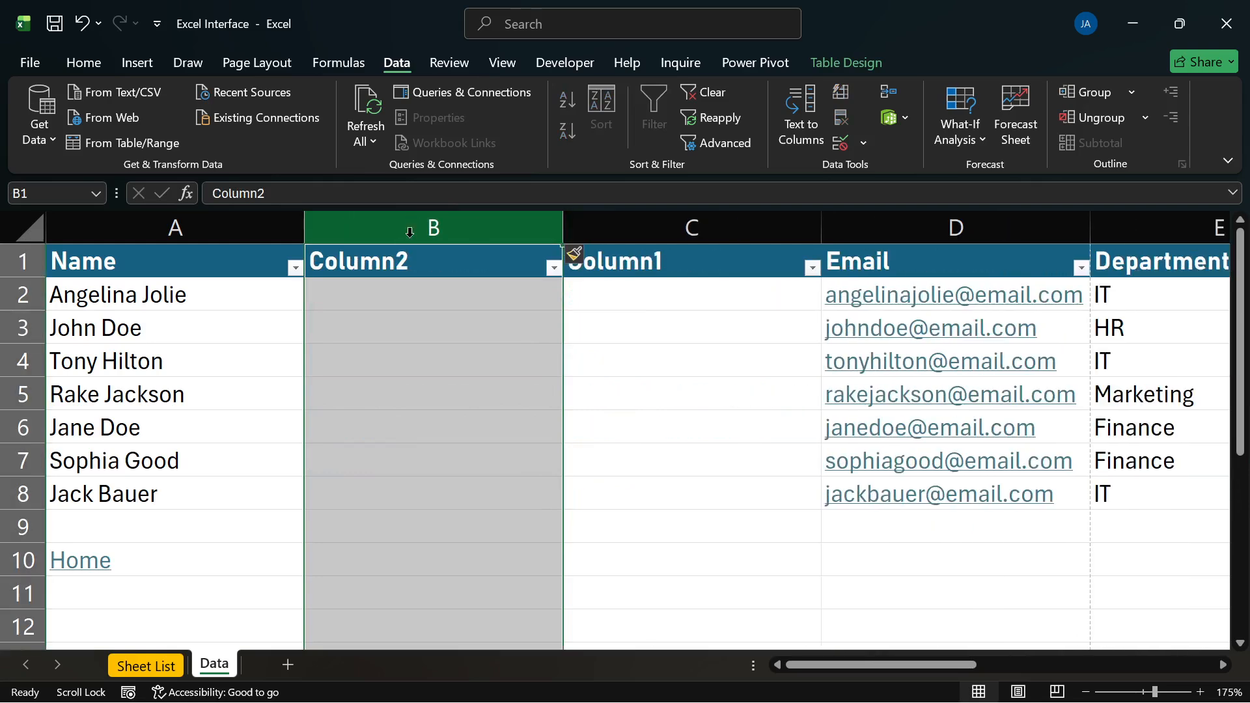
# Step: Head the two new blank columns First Name in B1 and Last Name in C1
pyautogui.click(413, 260)
pyautogui.write('First')
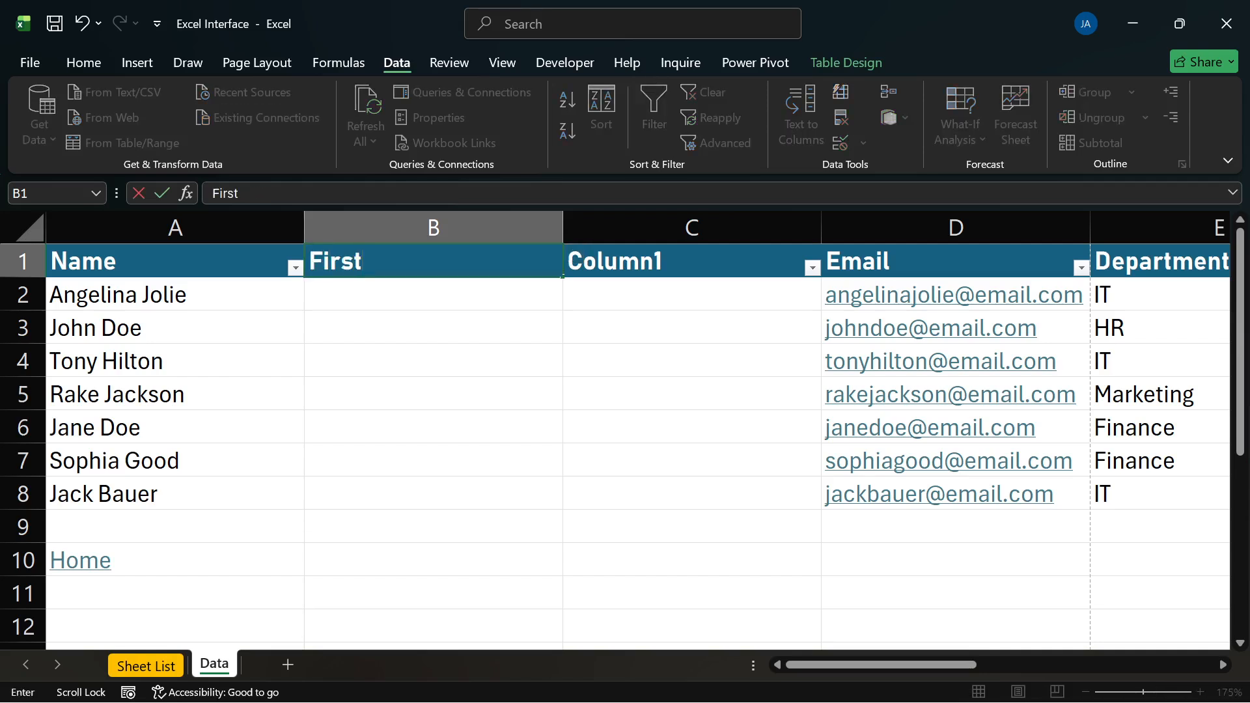
pyautogui.write(' Name')
pyautogui.press('Tab')
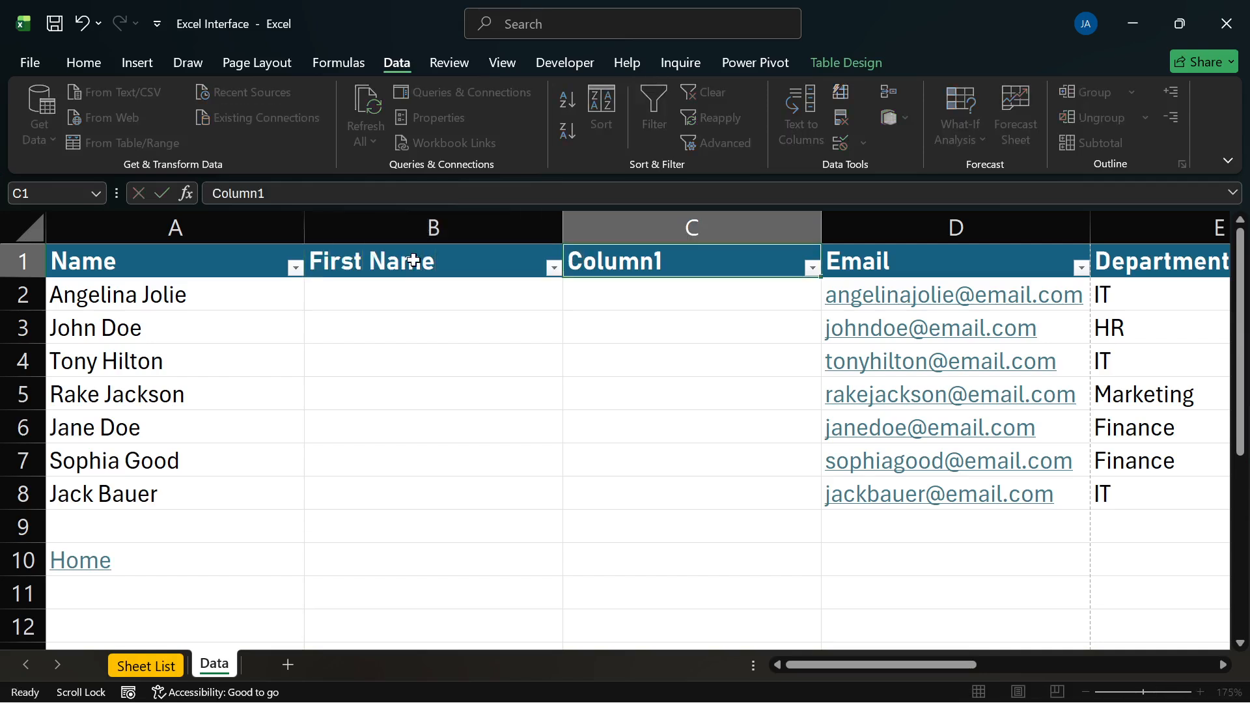
pyautogui.write('Lasy')
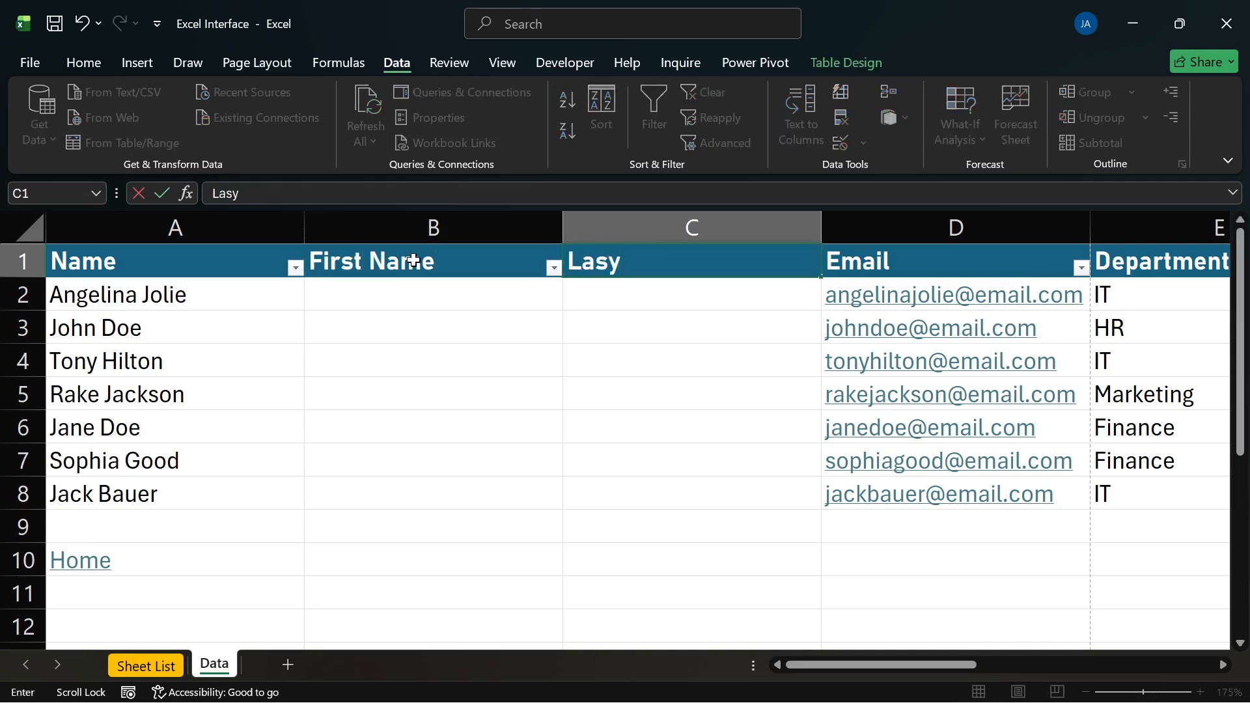
pyautogui.press('BackSpace')
pyautogui.write('t Nam')
pyautogui.press('Return')
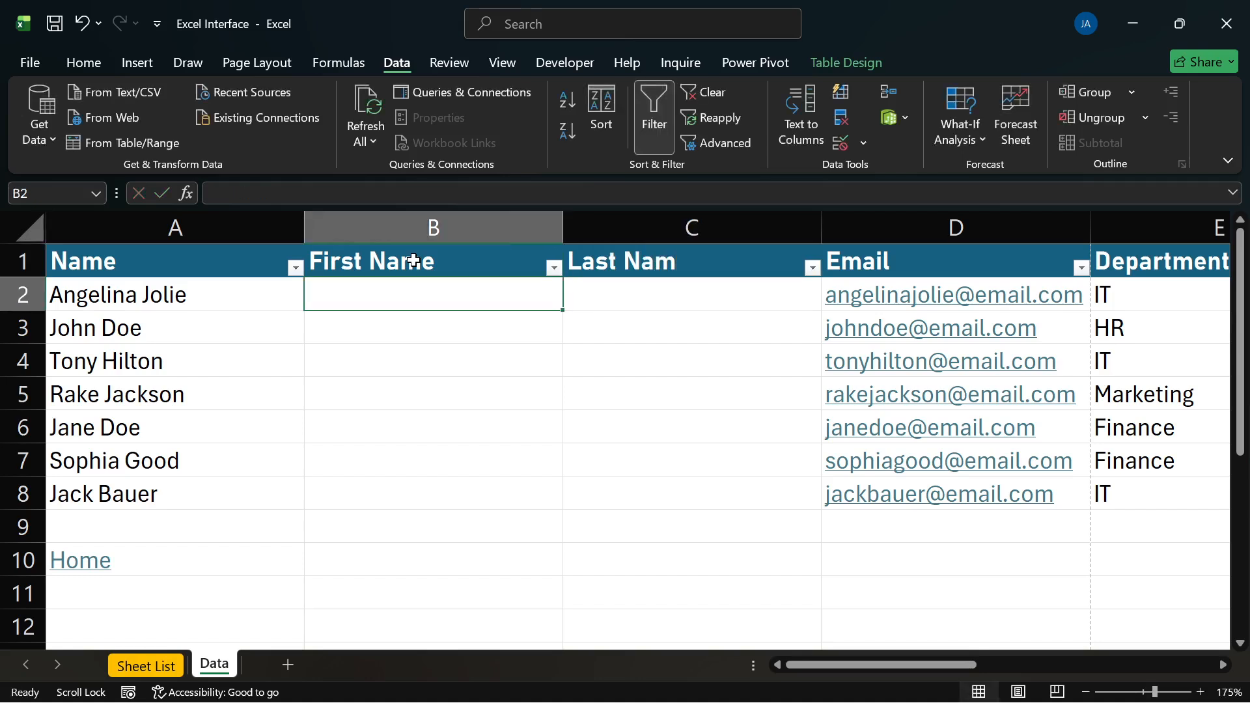
pyautogui.click(641, 261)
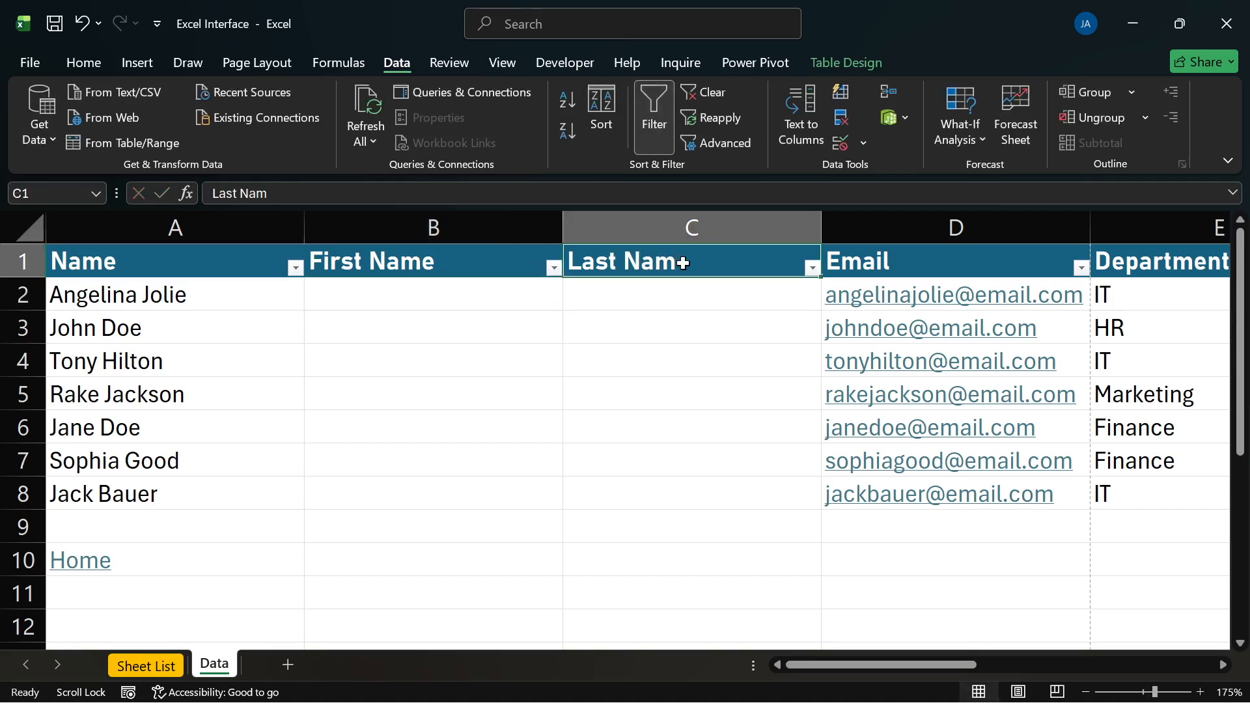
pyautogui.press('F2')
pyautogui.write('e')
pyautogui.press('Return')
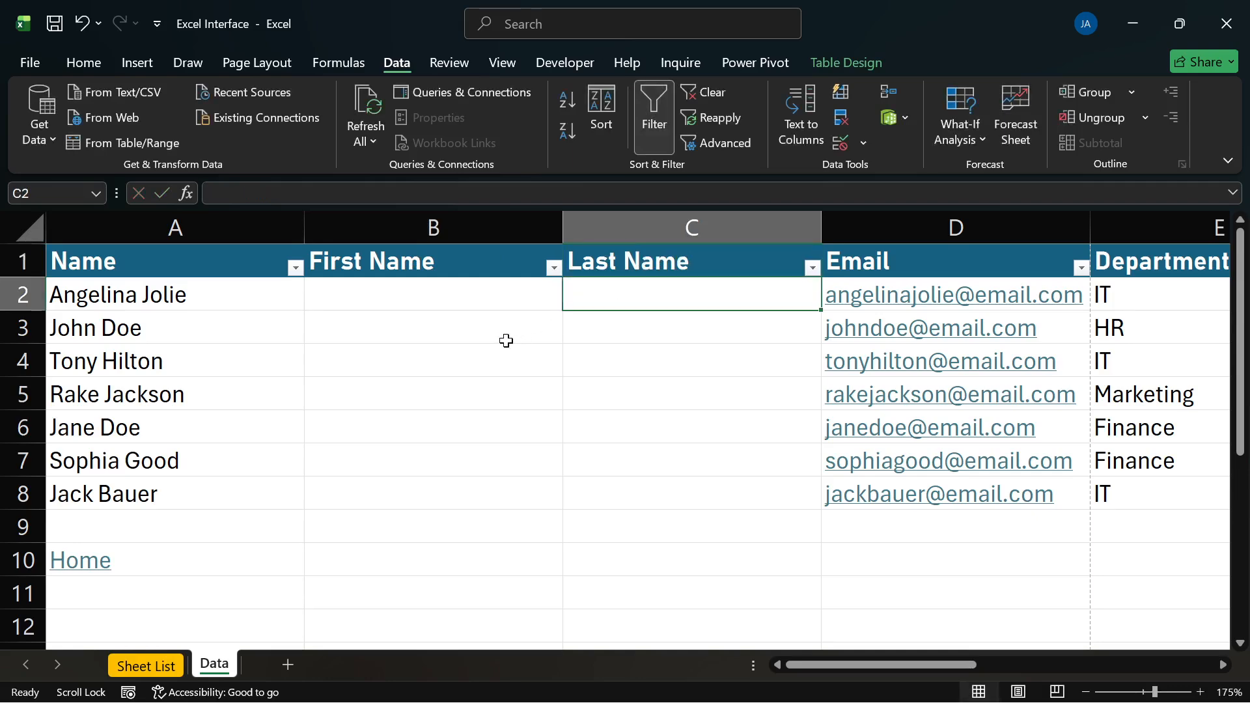
pyautogui.click(390, 296)
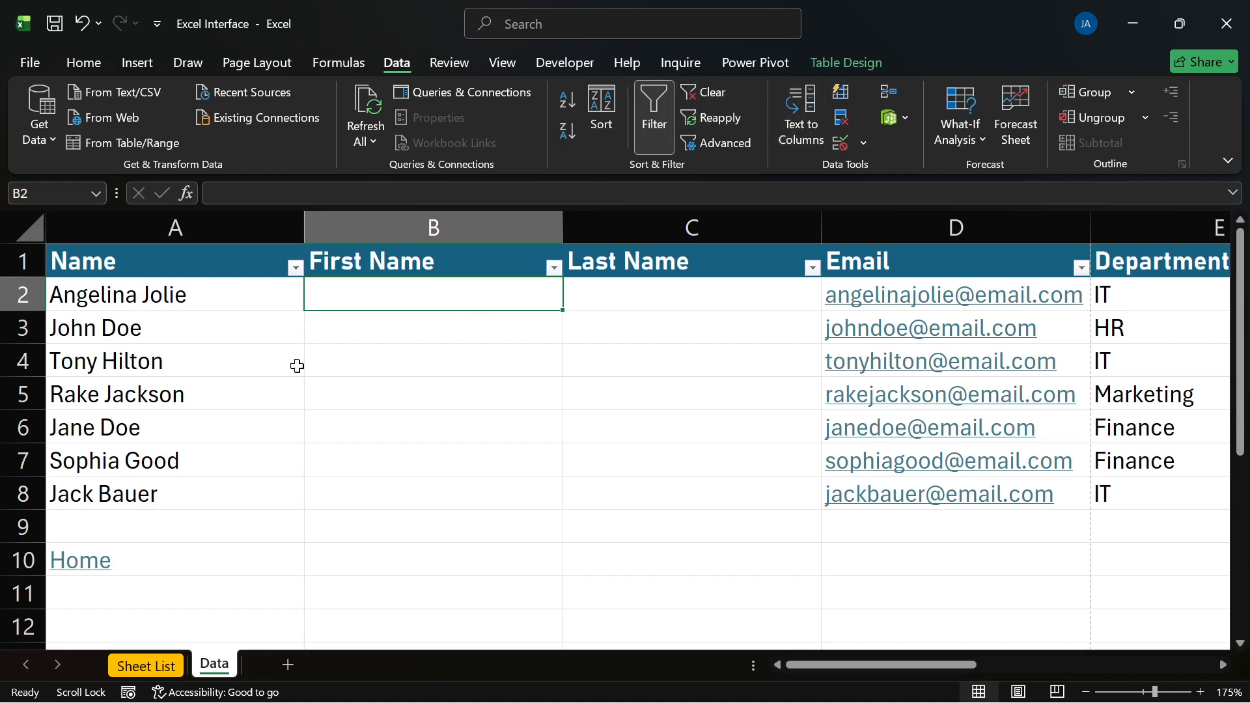
pyautogui.moveTo(229, 293); pyautogui.dragTo(254, 485)
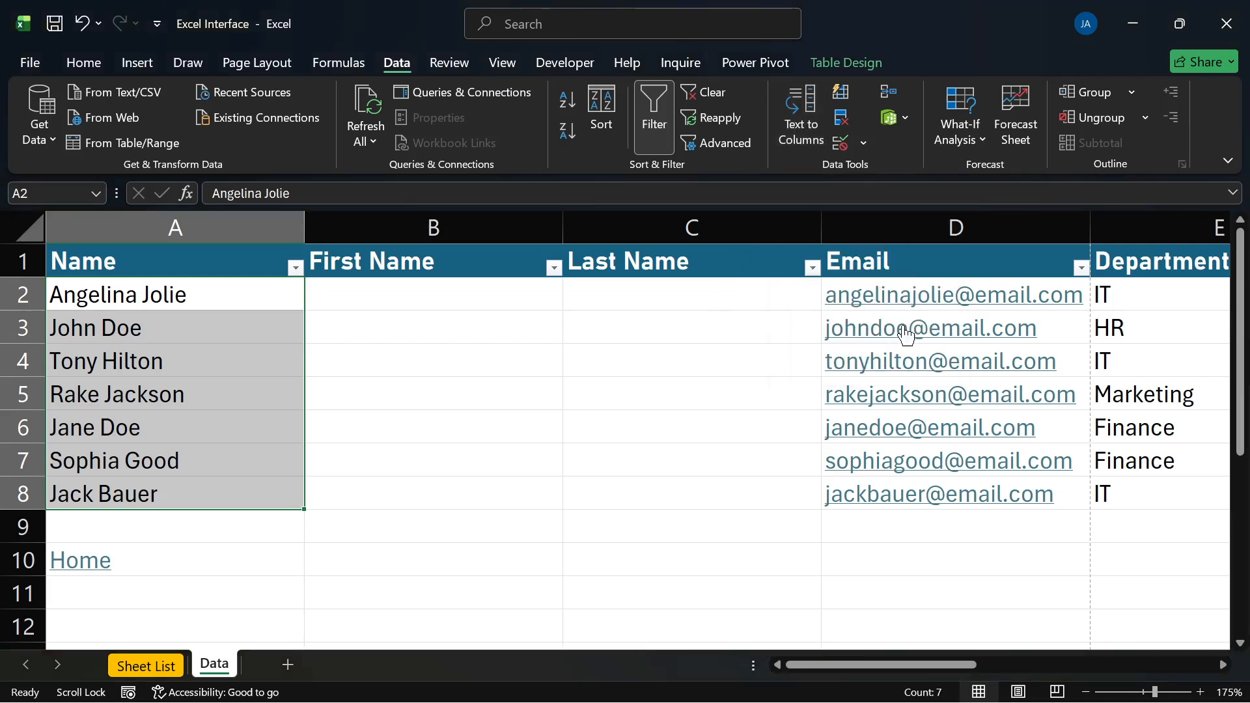
pyautogui.click(741, 323)
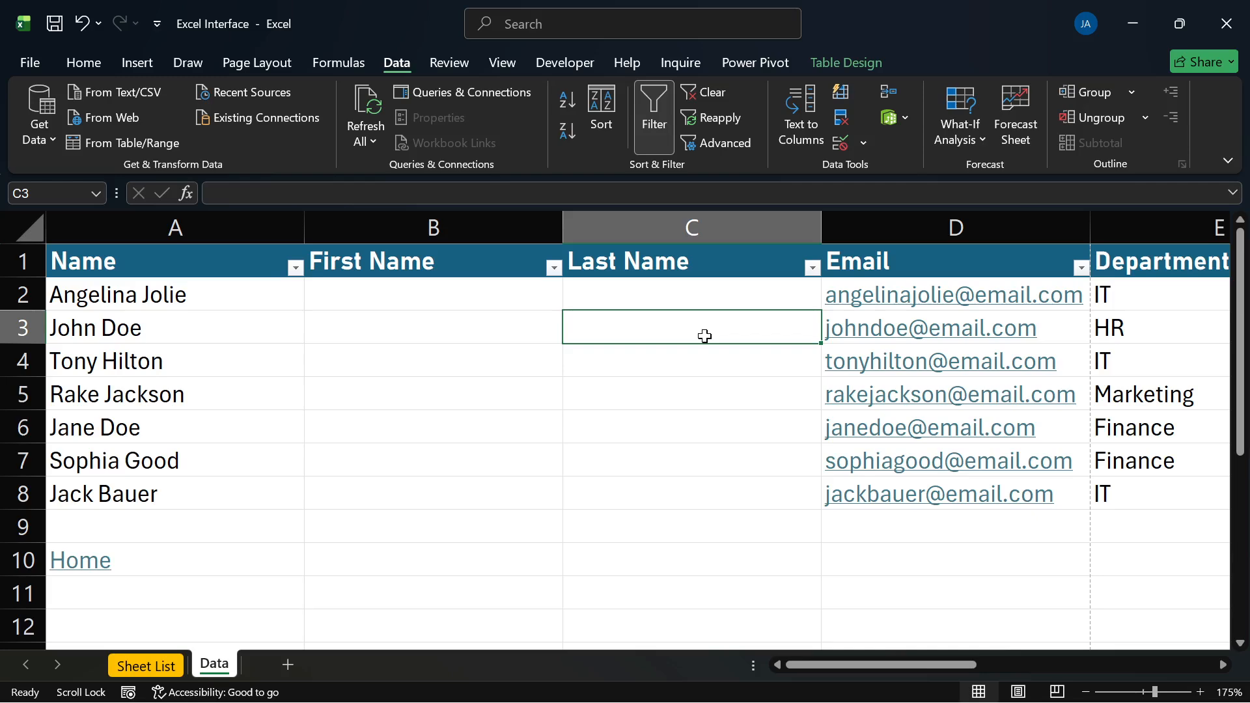
# Step: Enter the sample text I used the word "word" in cell B3, and erase it completely
pyautogui.click(325, 326)
pyautogui.write('I')
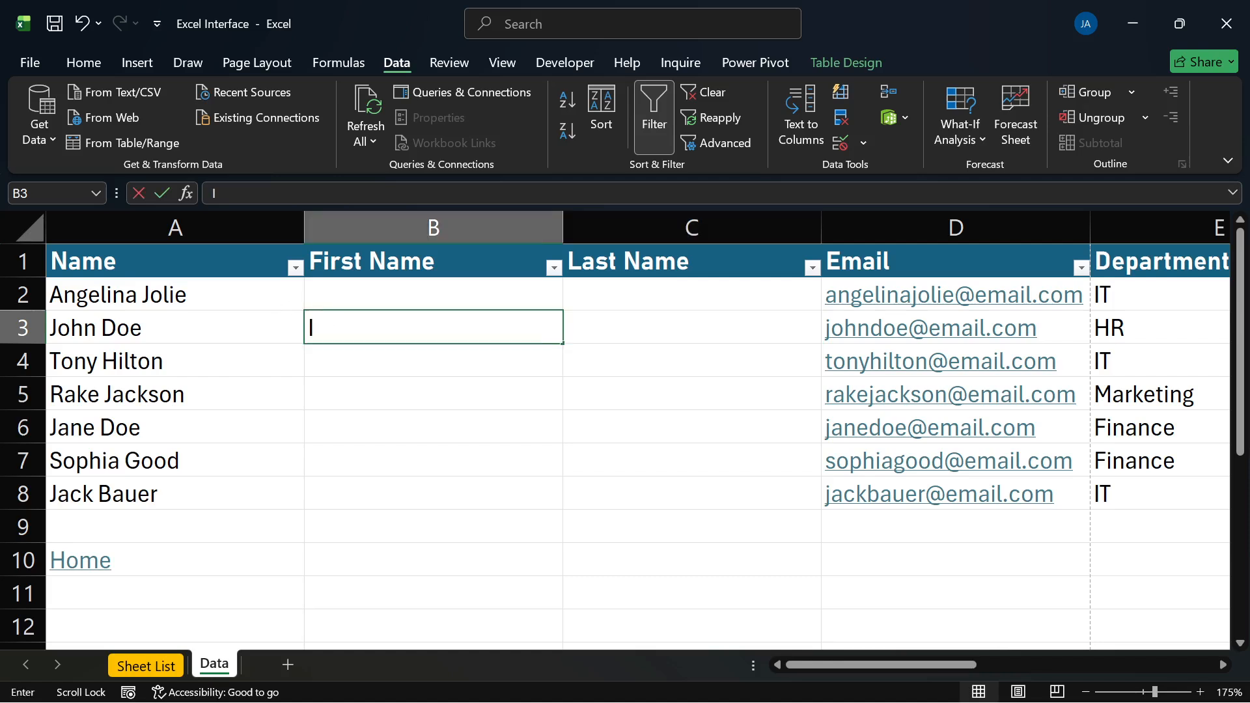
pyautogui.write(' used y')
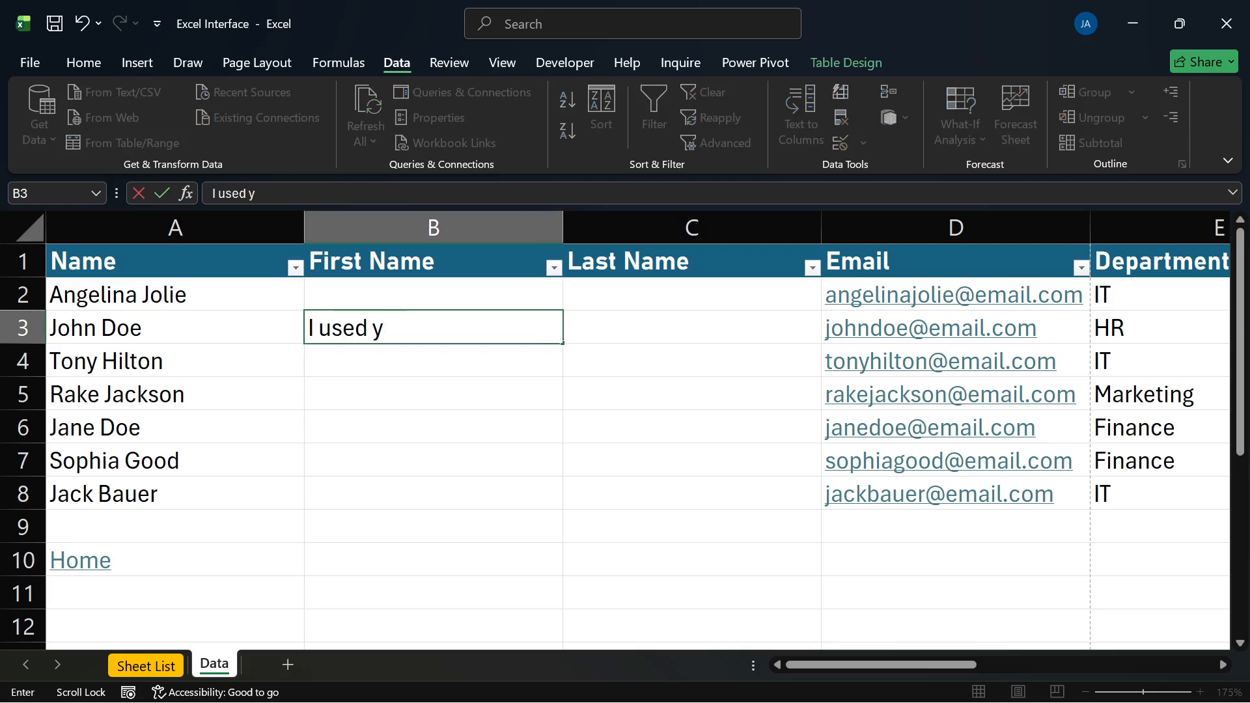
pyautogui.press('BackSpace')
pyautogui.write('the word ')
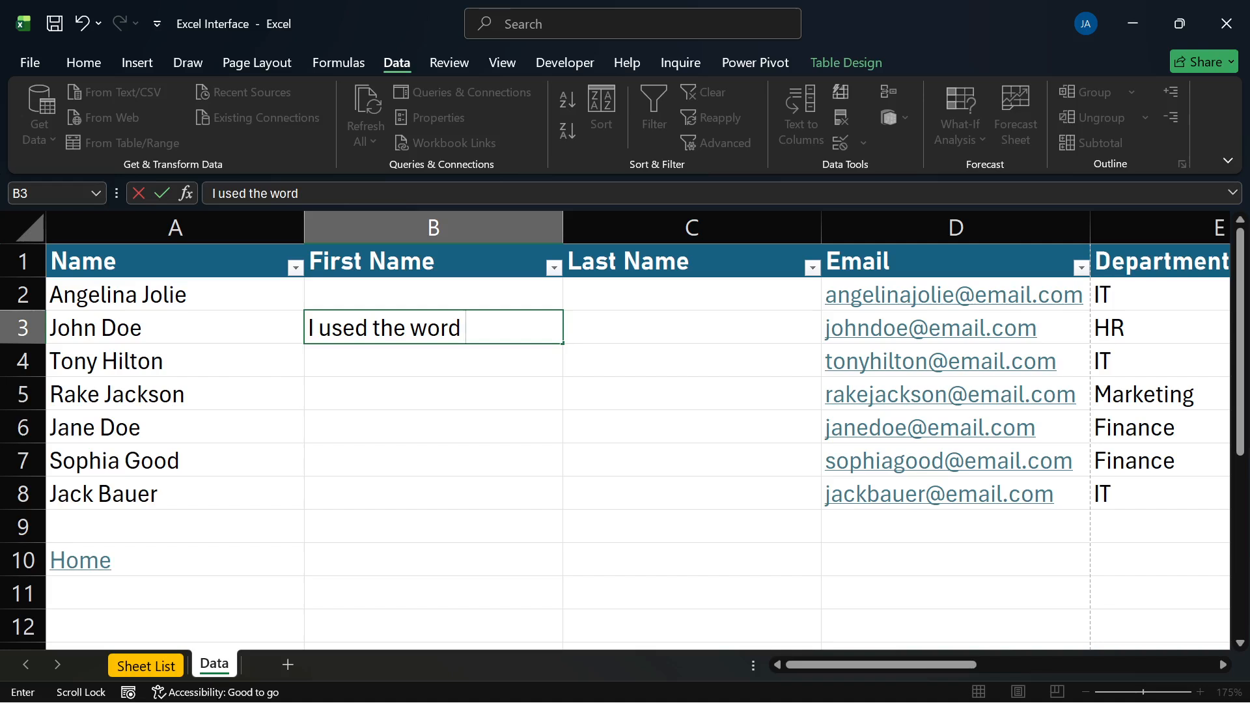
pyautogui.write('"word')
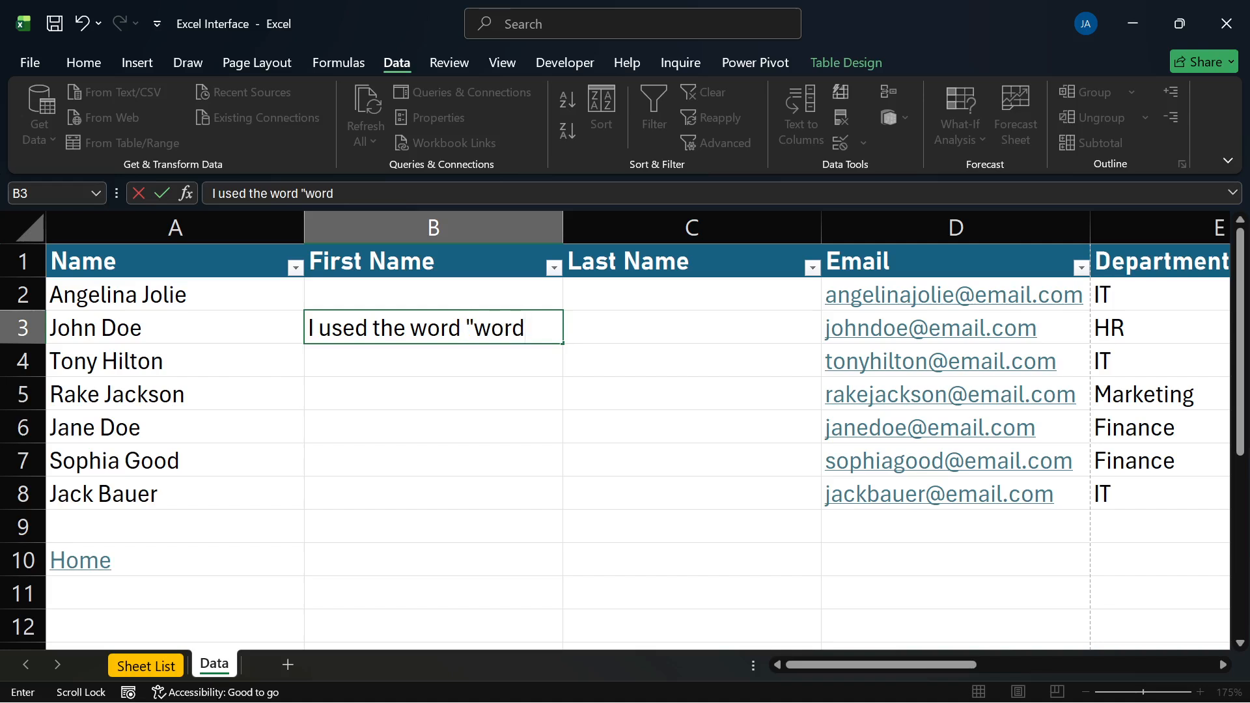
pyautogui.write('"')
pyautogui.press('BackSpace')
pyautogui.press('BackSpace')
pyautogui.press('BackSpace')
pyautogui.press('BackSpace')
pyautogui.press('BackSpace')
pyautogui.press('BackSpace')
pyautogui.press('BackSpace')
pyautogui.press('BackSpace')
pyautogui.press('BackSpace')
pyautogui.press('BackSpace')
pyautogui.press('BackSpace')
pyautogui.press('BackSpace')
pyautogui.press('BackSpace')
pyautogui.press('BackSpace')
pyautogui.press('BackSpace')
pyautogui.press('BackSpace')
pyautogui.press('BackSpace')
pyautogui.press('BackSpace')
pyautogui.press('BackSpace')
pyautogui.press('BackSpace')
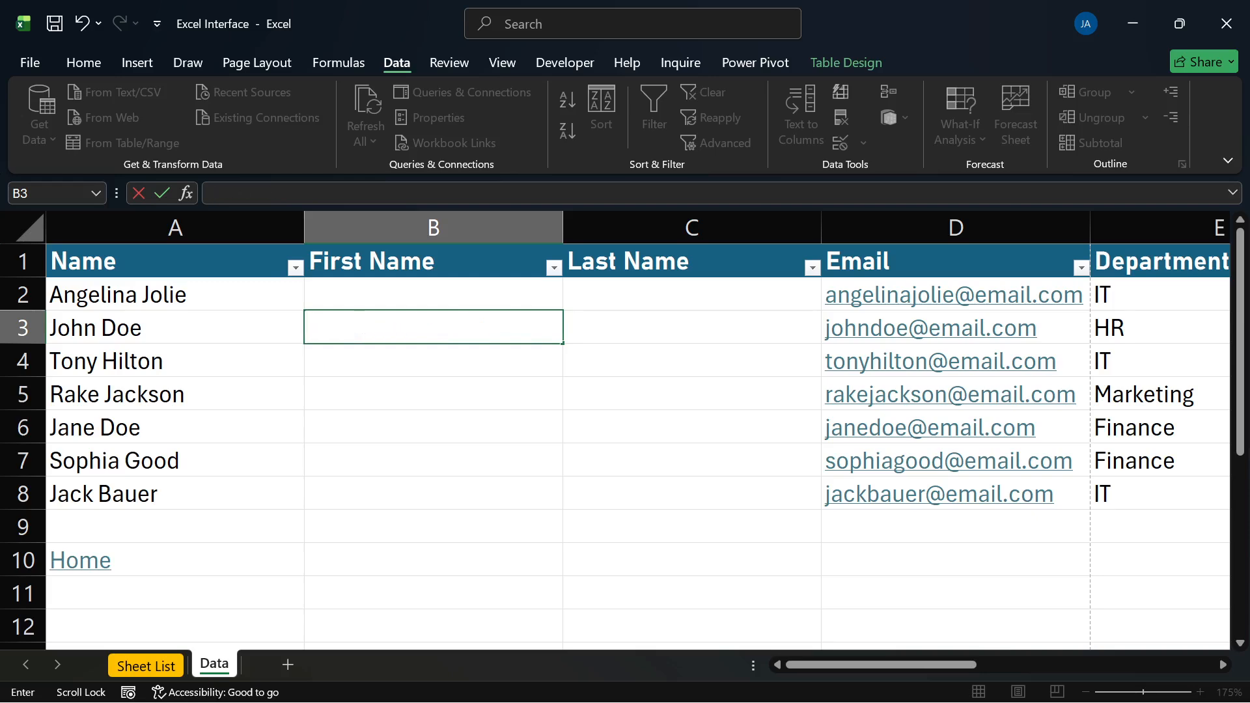
pyautogui.click(358, 363)
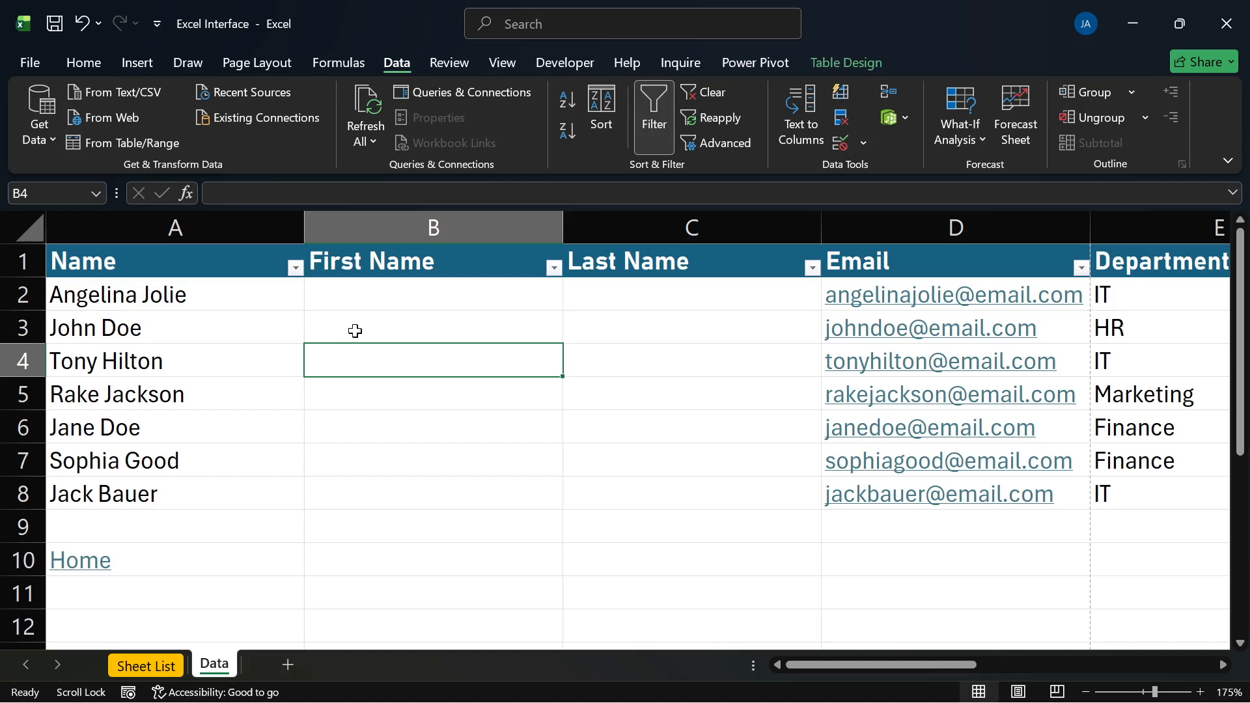
pyautogui.click(355, 331)
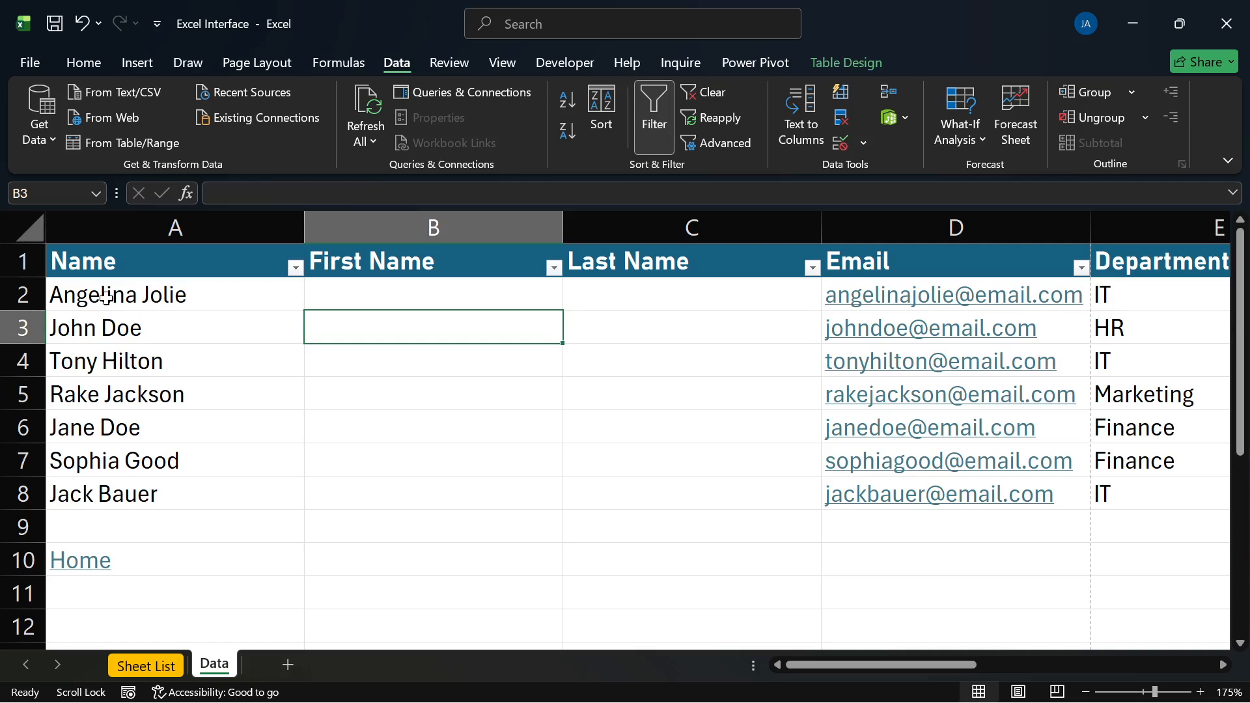
pyautogui.click(141, 300)
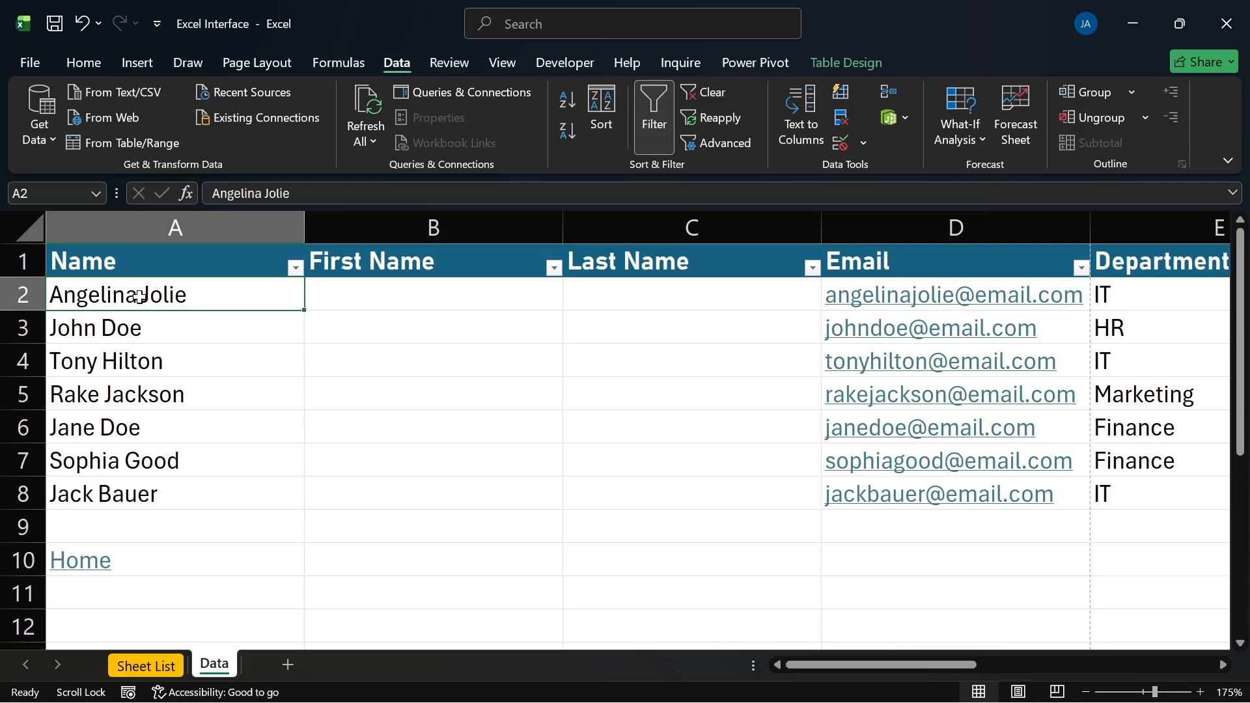
pyautogui.click(84, 328)
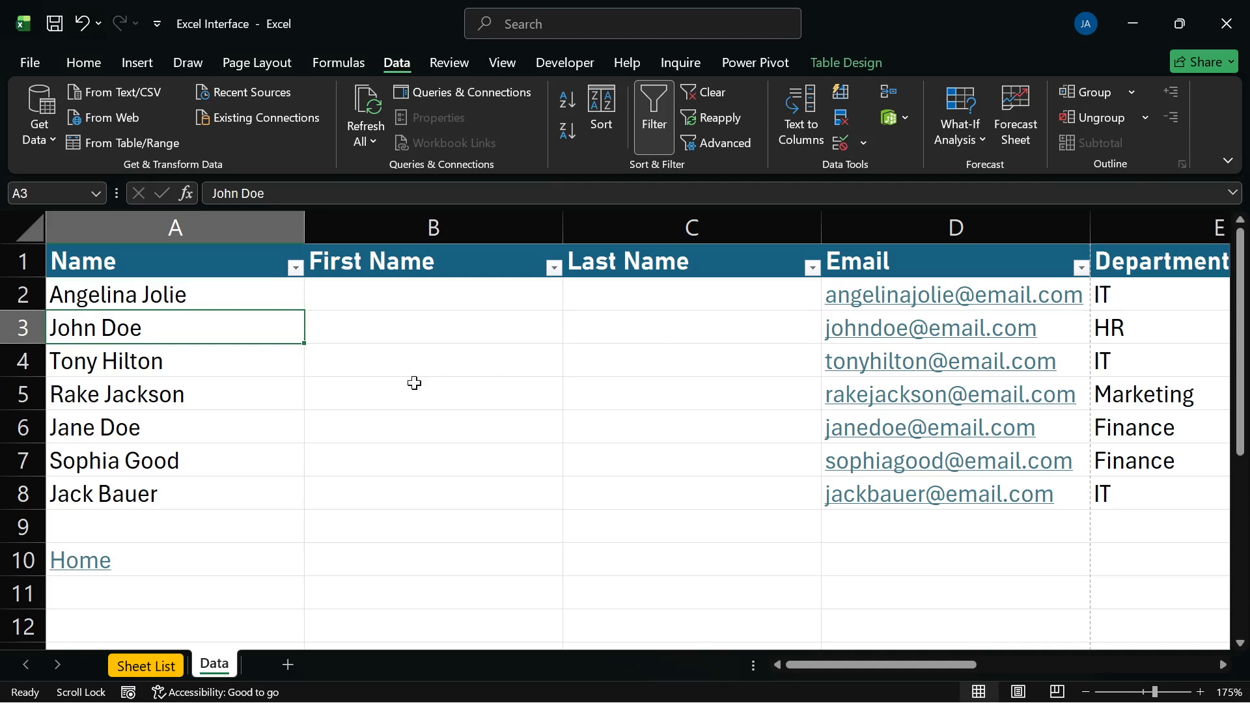
# Step: Start Text to Columns on the full names in A2:A8, keeping Delimited as the data type, and continue to the delimiter settings
pyautogui.click(258, 310)
pyautogui.moveTo(258, 312); pyautogui.dragTo(258, 490)
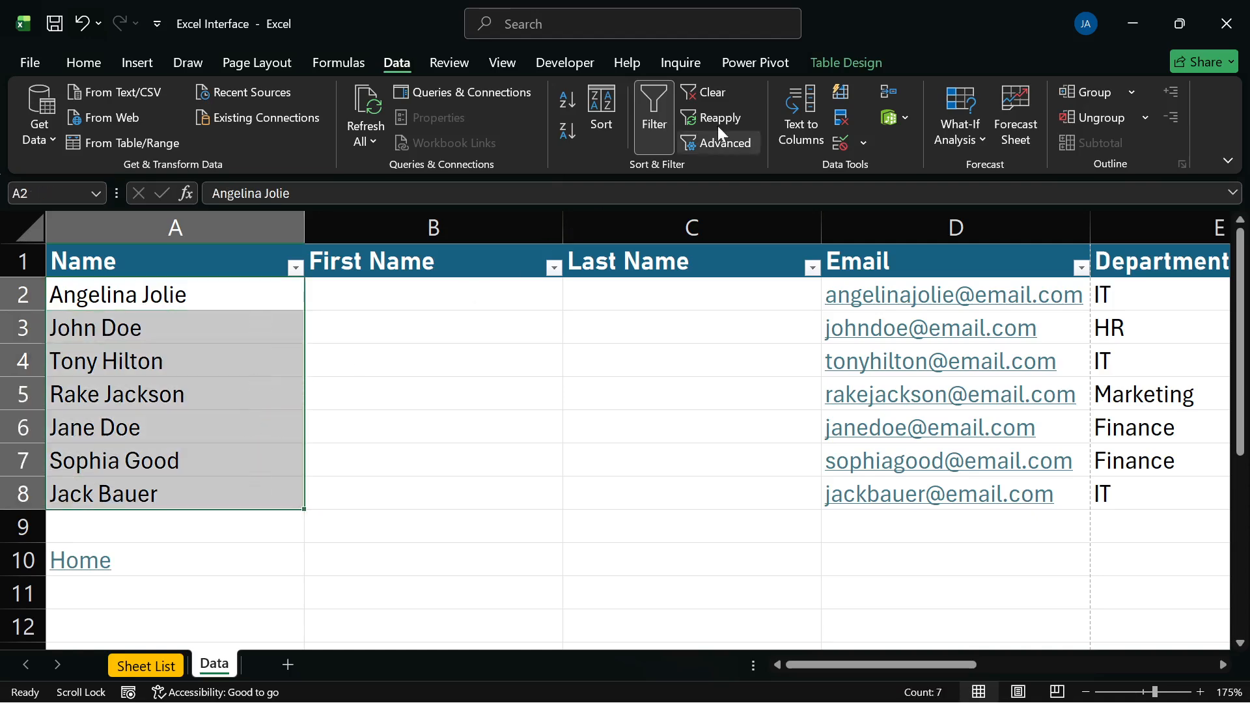
pyautogui.click(799, 99)
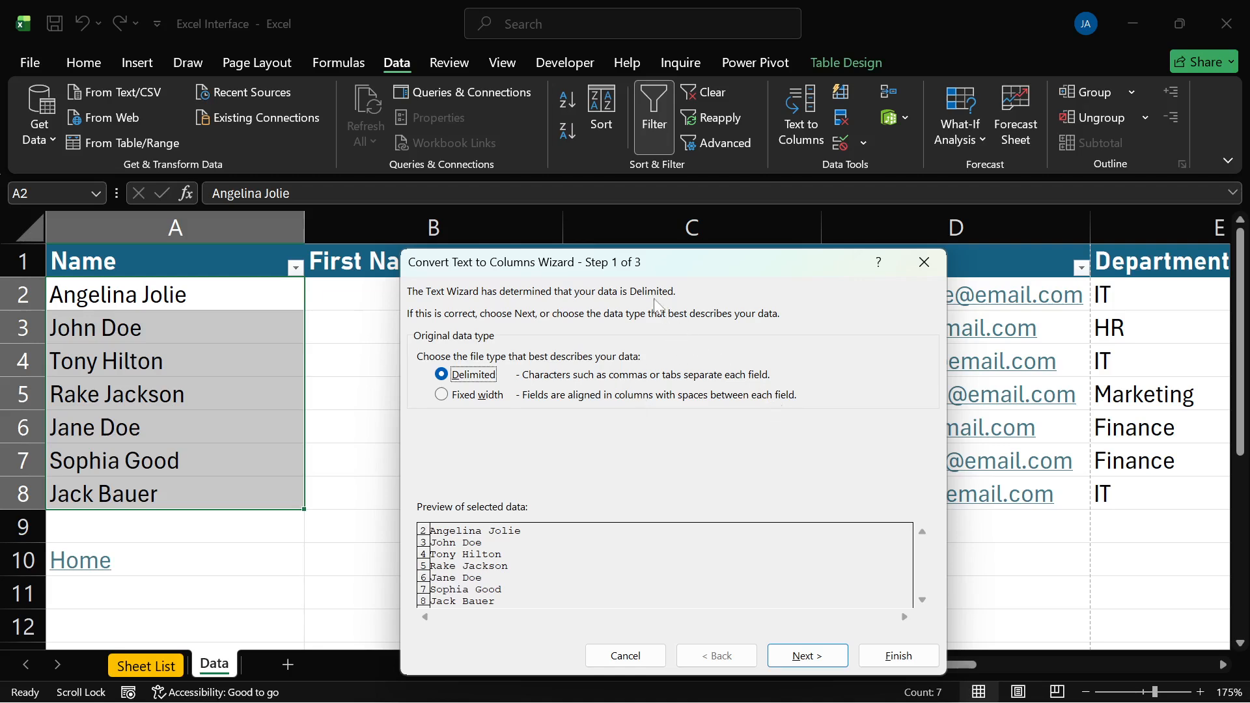
pyautogui.moveTo(555, 267); pyautogui.dragTo(773, 261)
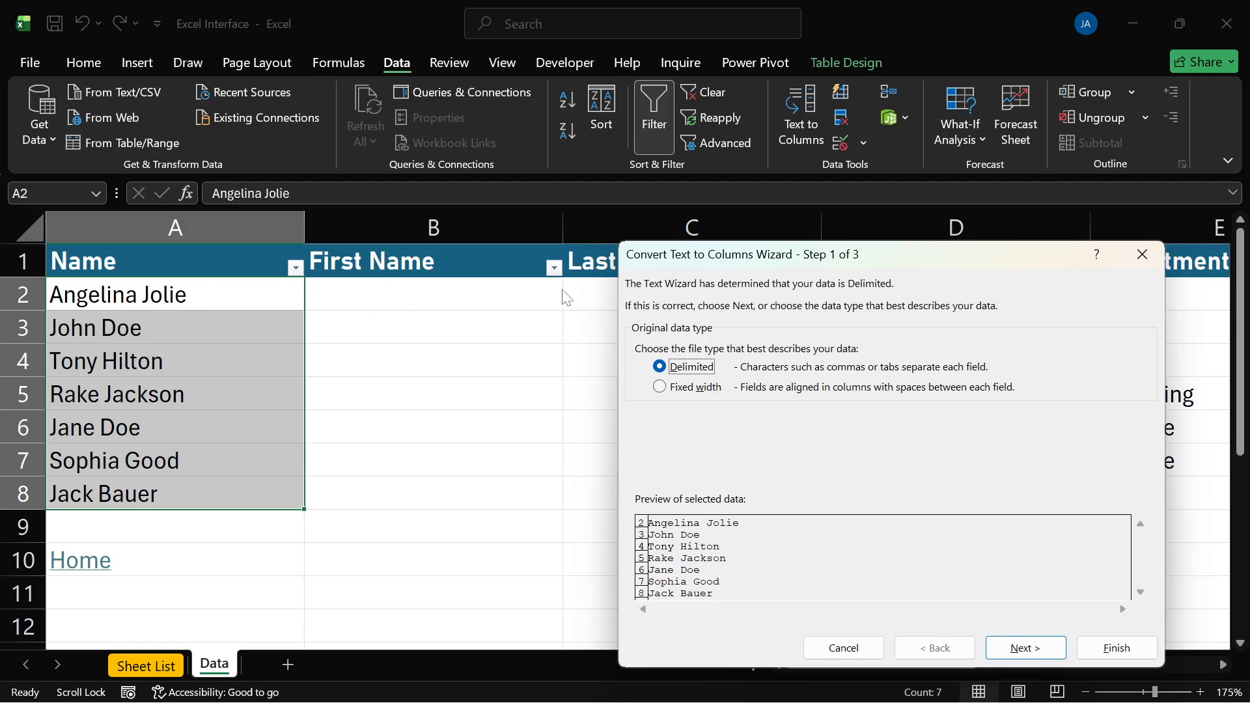
pyautogui.moveTo(719, 259); pyautogui.dragTo(461, 170)
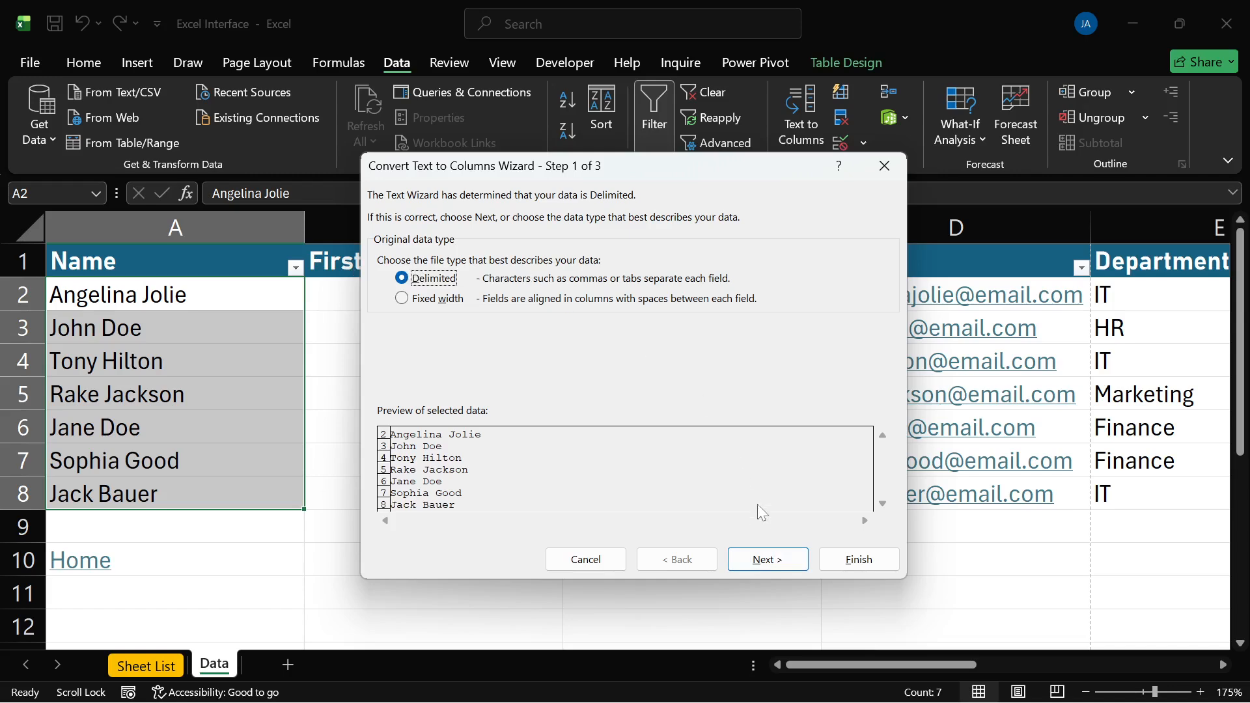
pyautogui.click(765, 559)
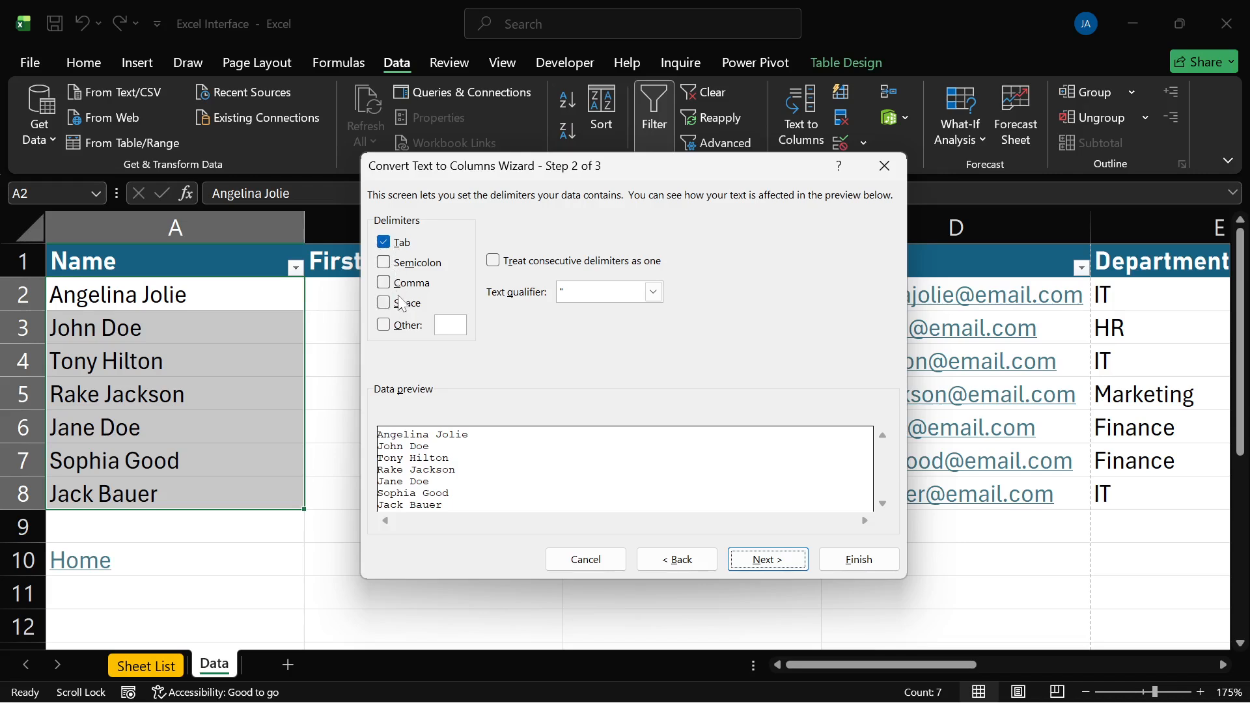
# Step: Split the names using Space as a delimiter alongside Tab, and continue to the column data format settings
pyautogui.click(390, 245)
pyautogui.click(389, 245)
pyautogui.click(389, 246)
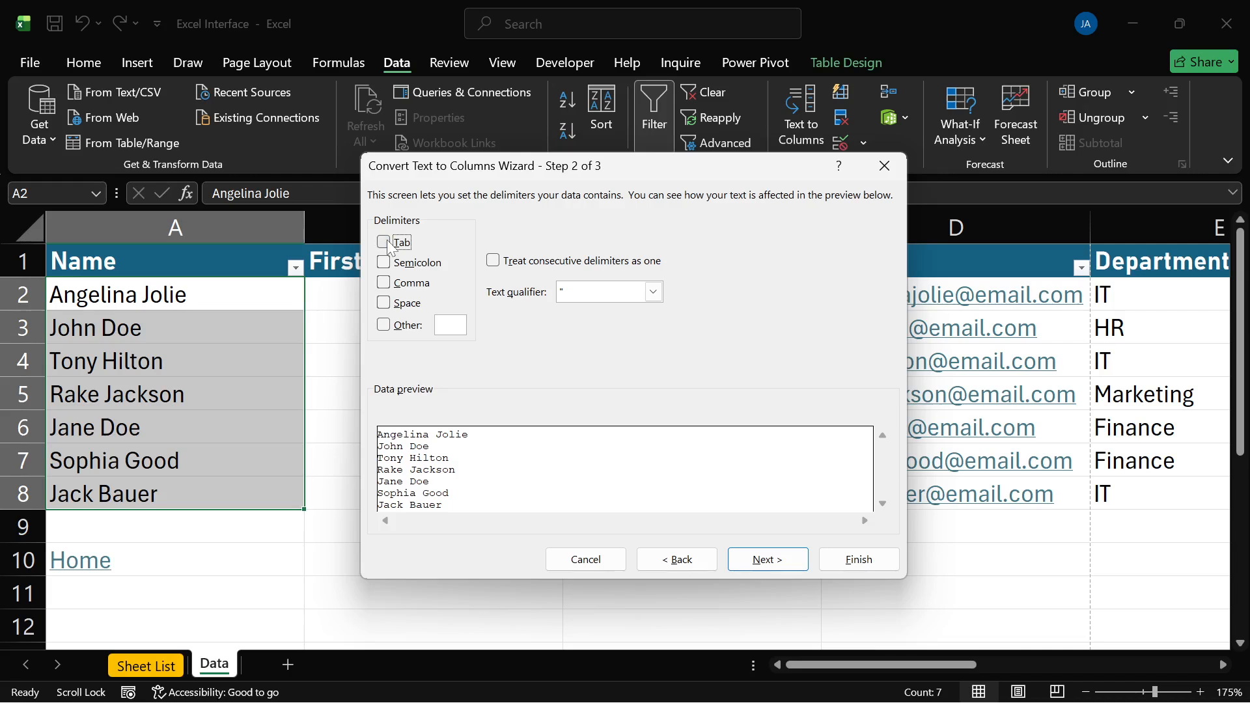
pyautogui.click(386, 246)
pyautogui.click(385, 325)
pyautogui.click(384, 325)
pyautogui.click(386, 304)
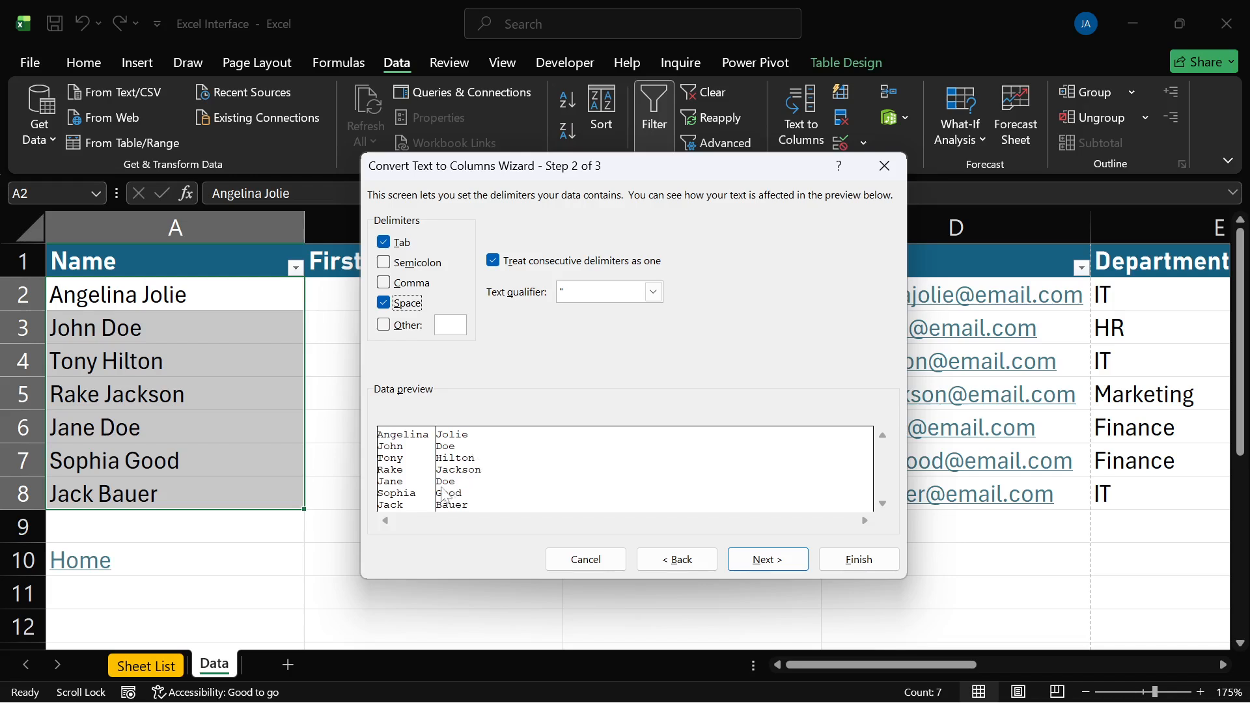
pyautogui.click(767, 560)
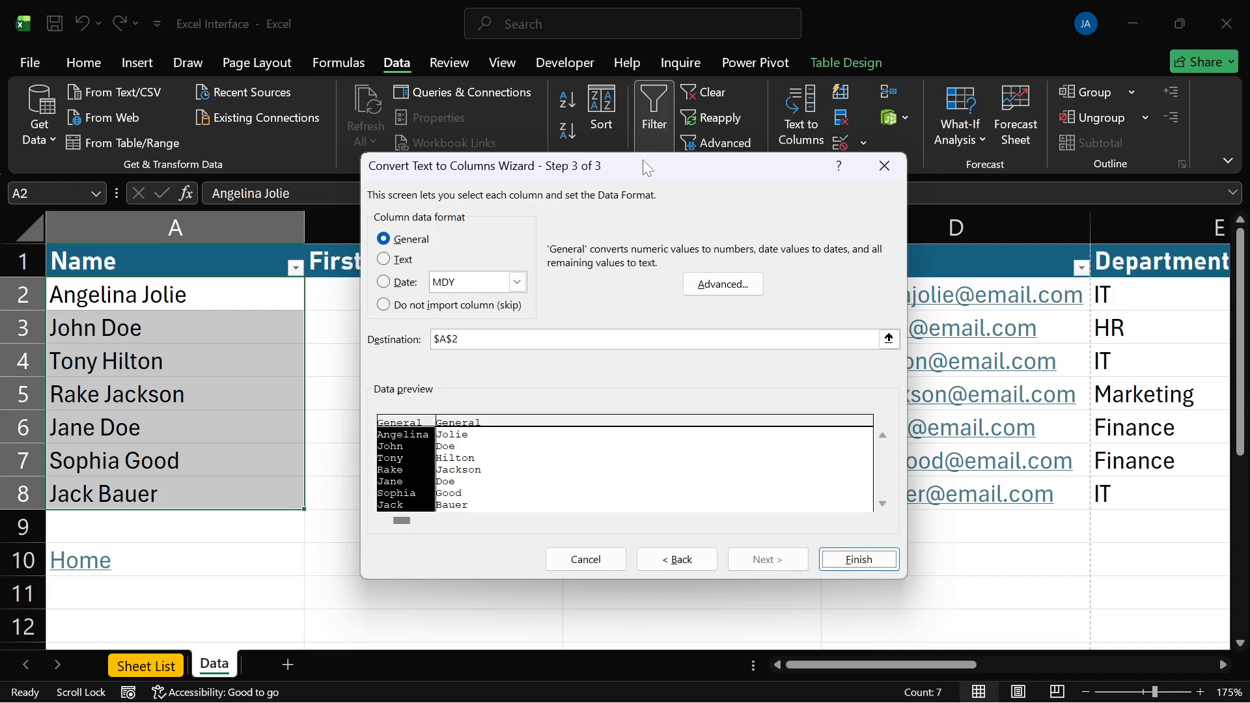
# Step: Set the split's destination to the empty First Name and Last Name cells, B2:C8
pyautogui.moveTo(643, 160); pyautogui.dragTo(772, 187)
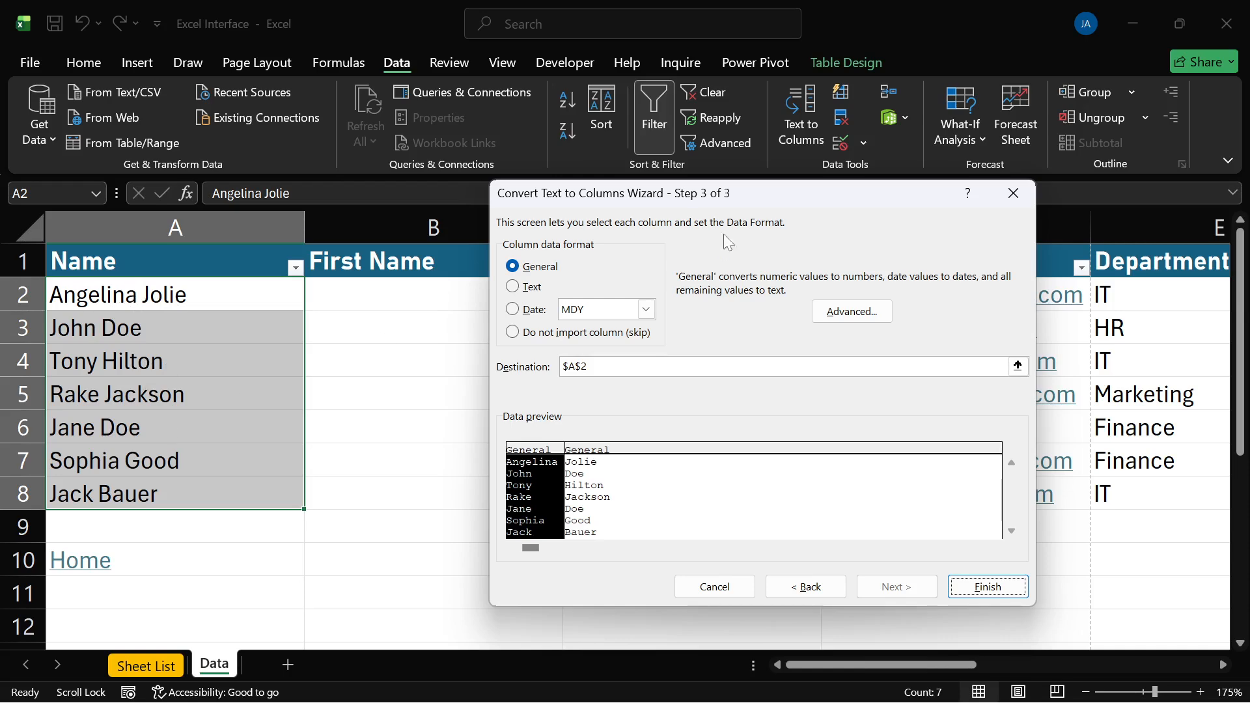
pyautogui.moveTo(736, 202); pyautogui.dragTo(636, 461)
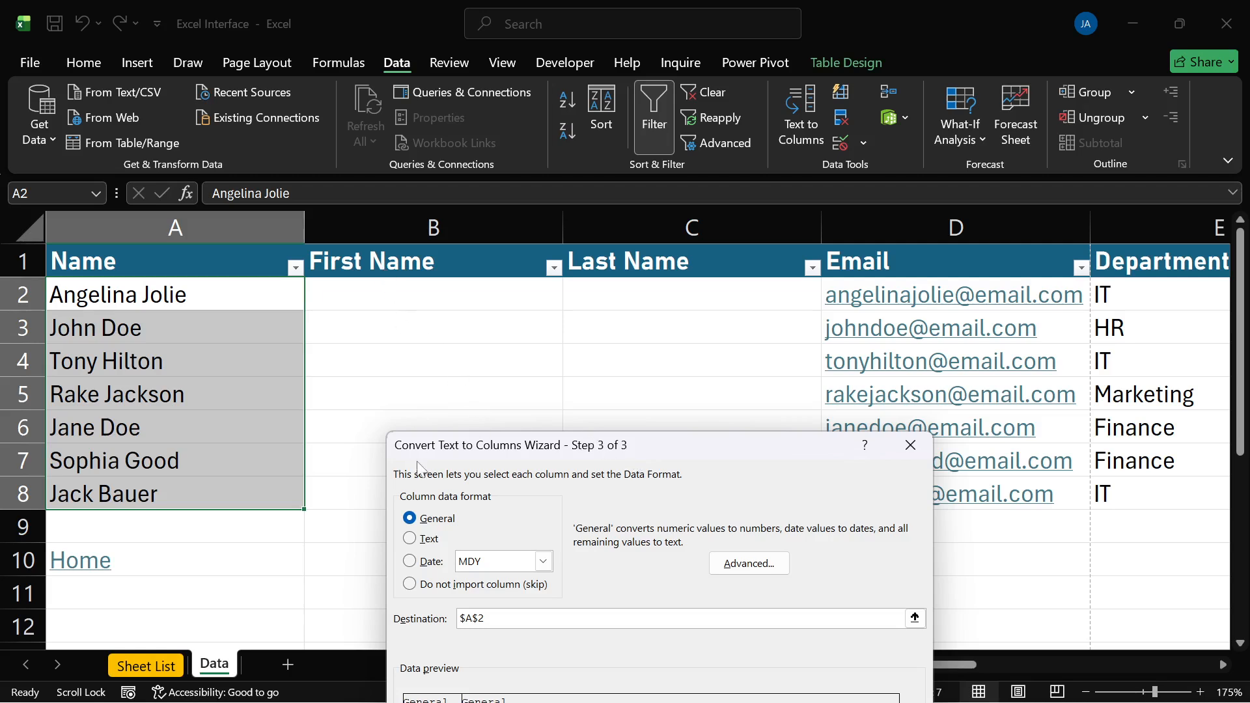
pyautogui.moveTo(688, 443); pyautogui.dragTo(829, 247)
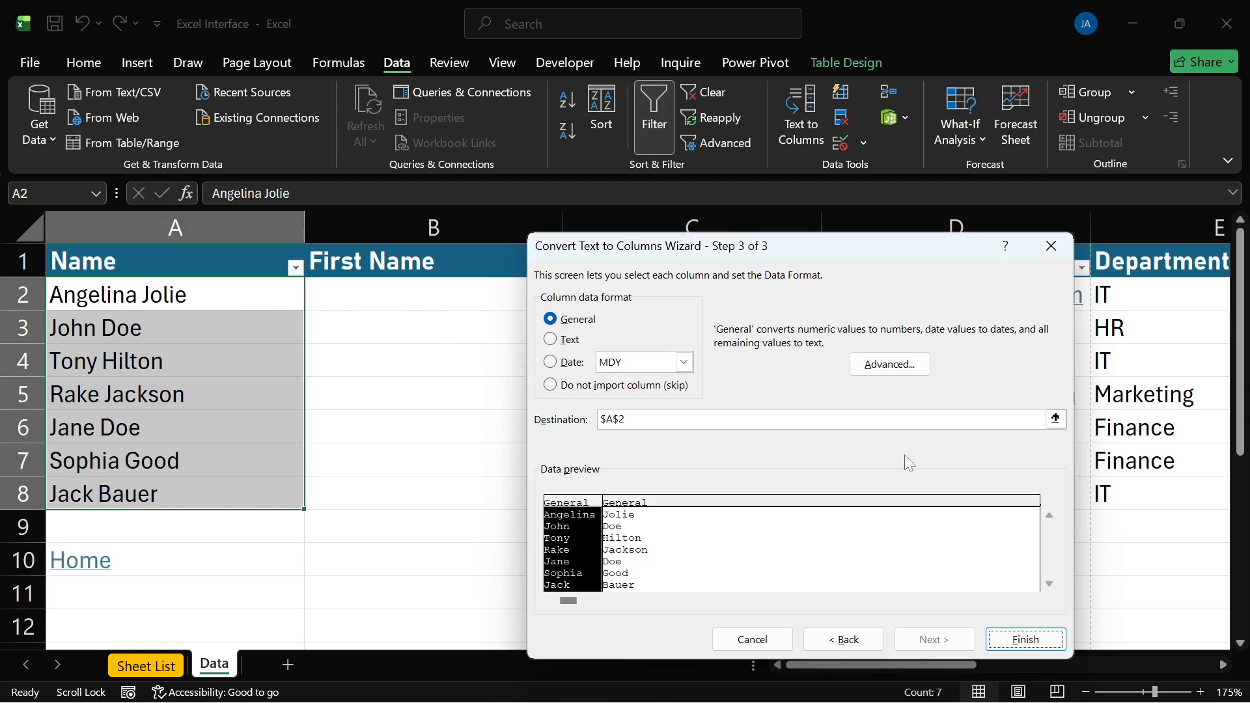
pyautogui.click(1056, 419)
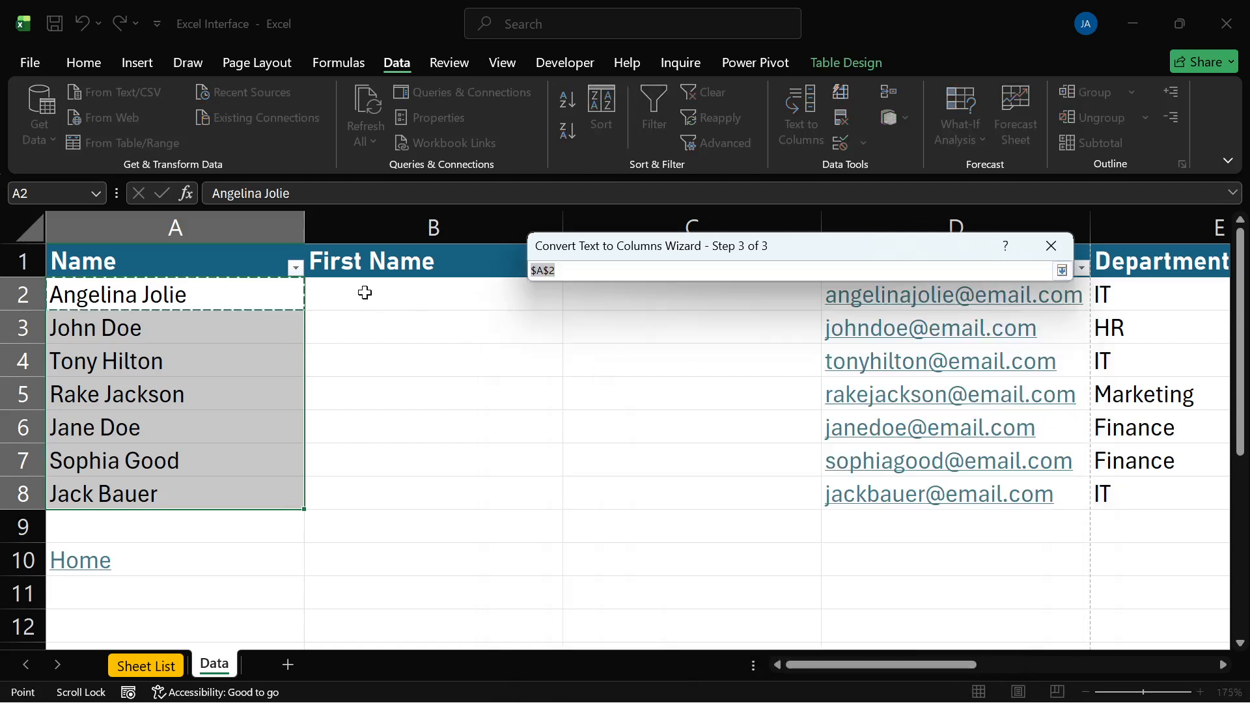
pyautogui.moveTo(362, 290); pyautogui.dragTo(612, 482)
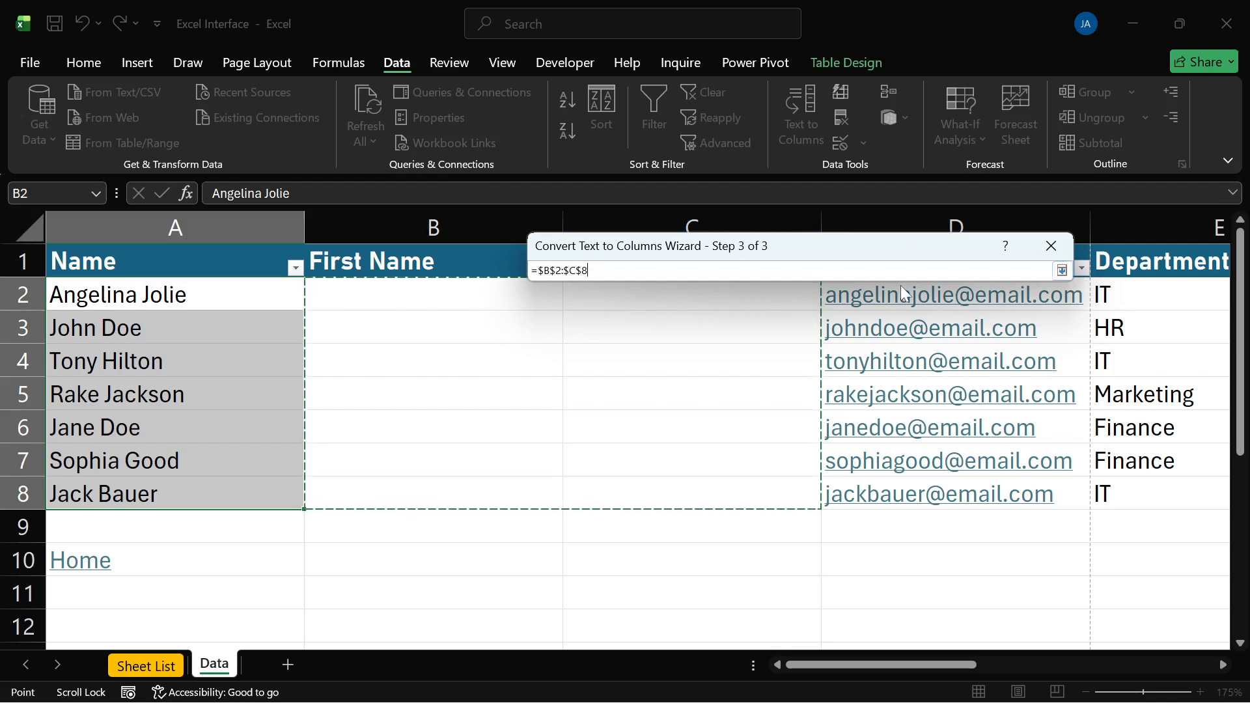
pyautogui.press('Return')
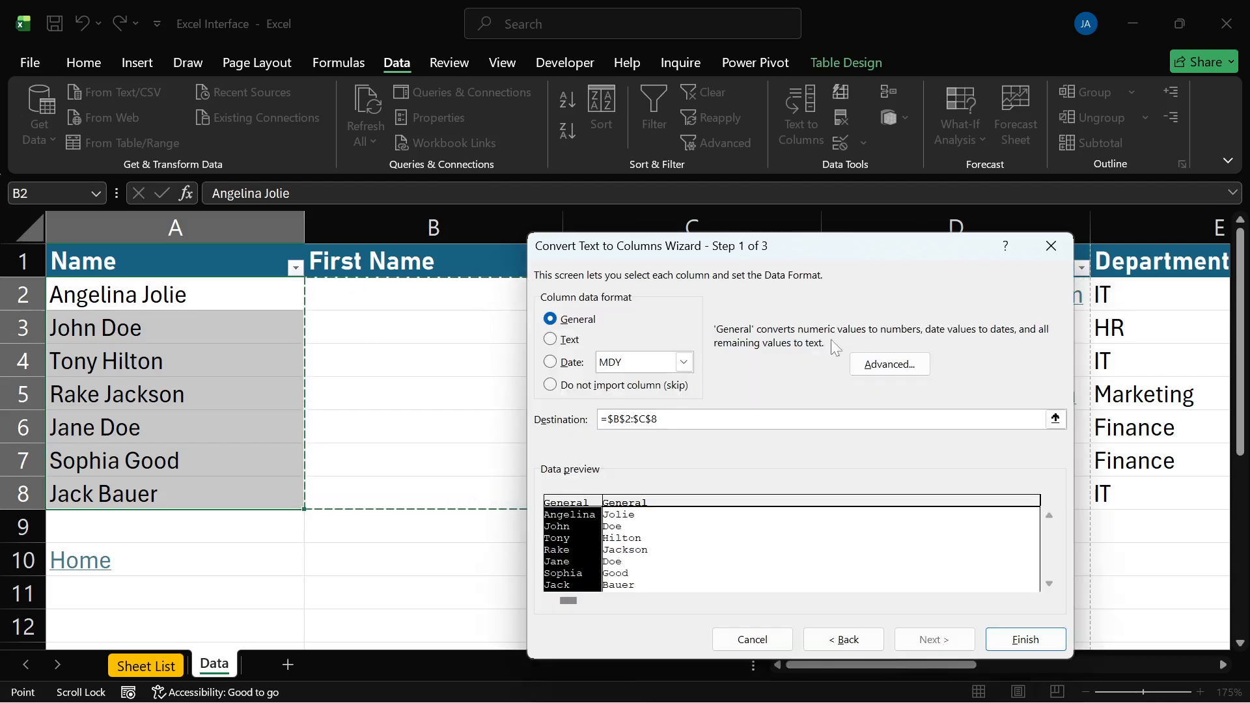
# Step: Finish the Text to Columns split of the full names into the First Name and Last Name columns
pyautogui.click(1017, 635)
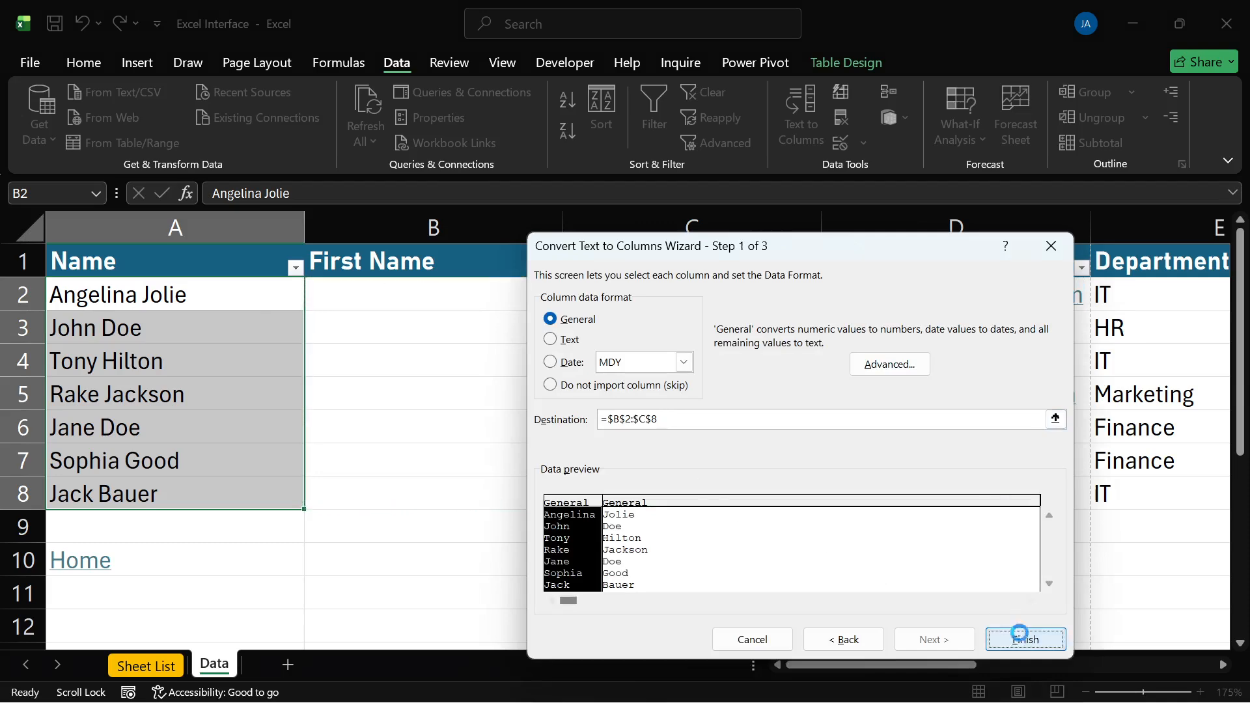
pyautogui.moveTo(645, 394); pyautogui.dragTo(653, 482)
pyautogui.click(636, 495)
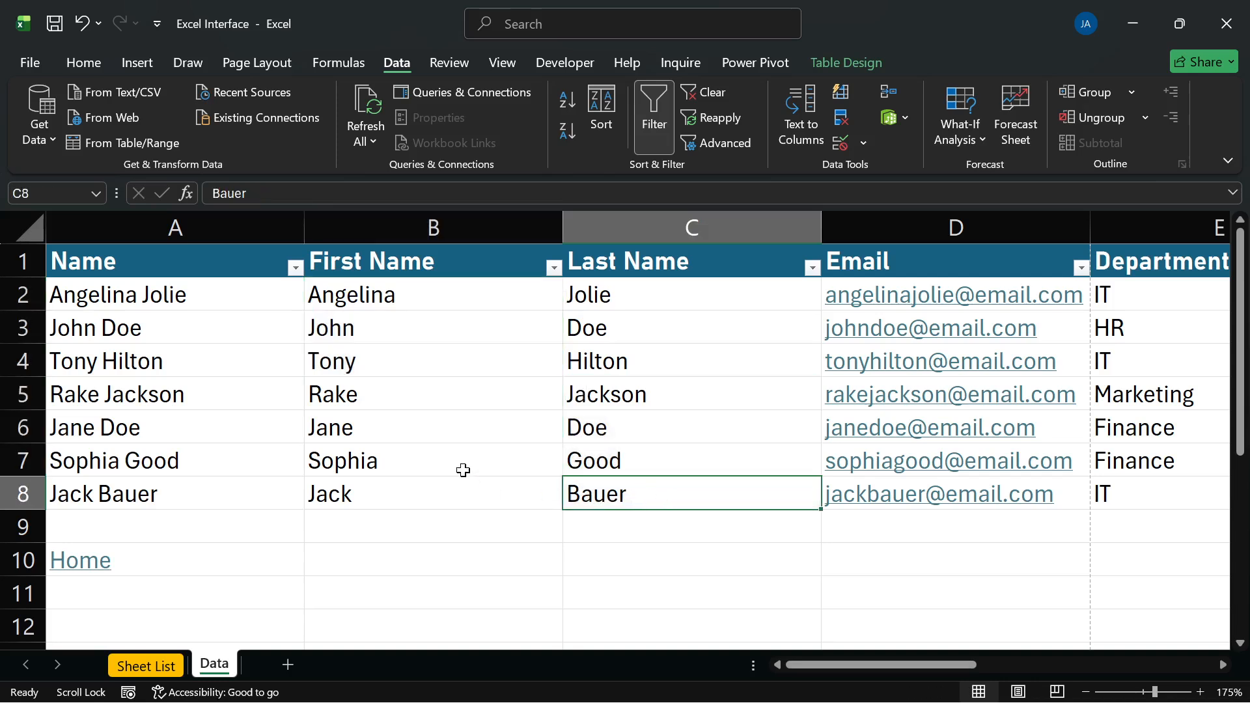
pyautogui.moveTo(143, 301); pyautogui.dragTo(147, 490)
pyautogui.click(407, 550)
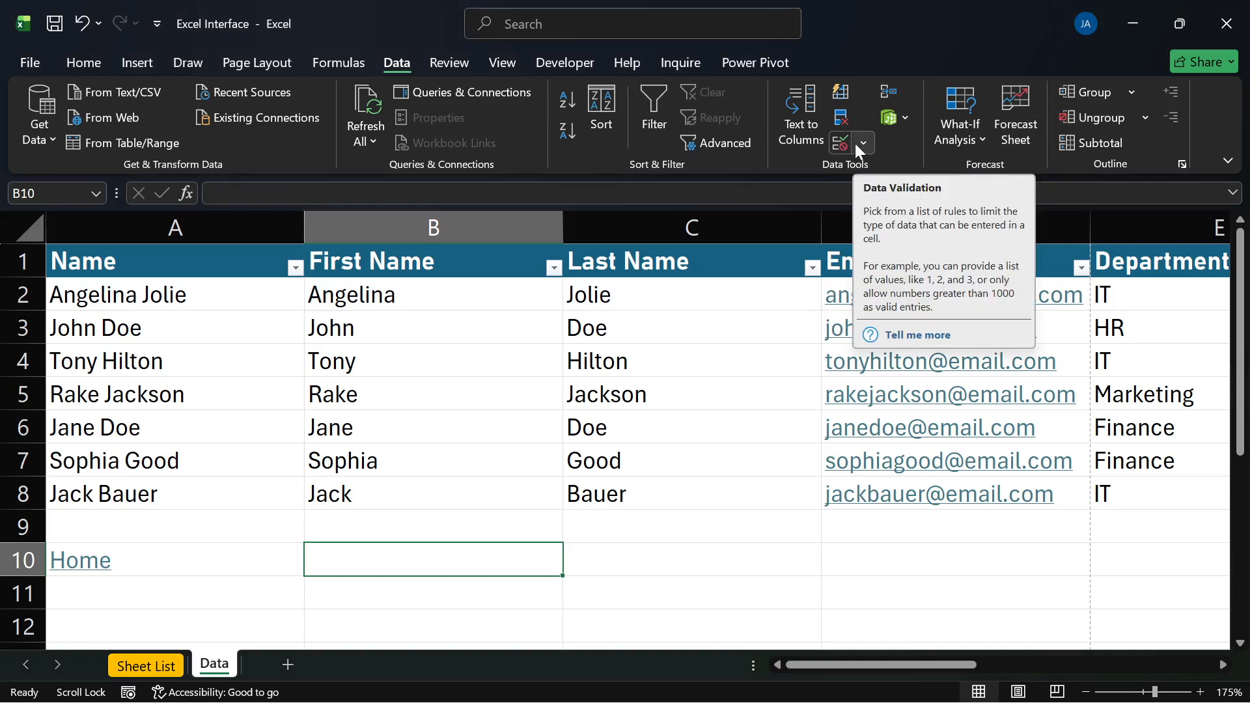
# Step: Look at the Data Validation settings, and close them without changing anything
pyautogui.click(846, 143)
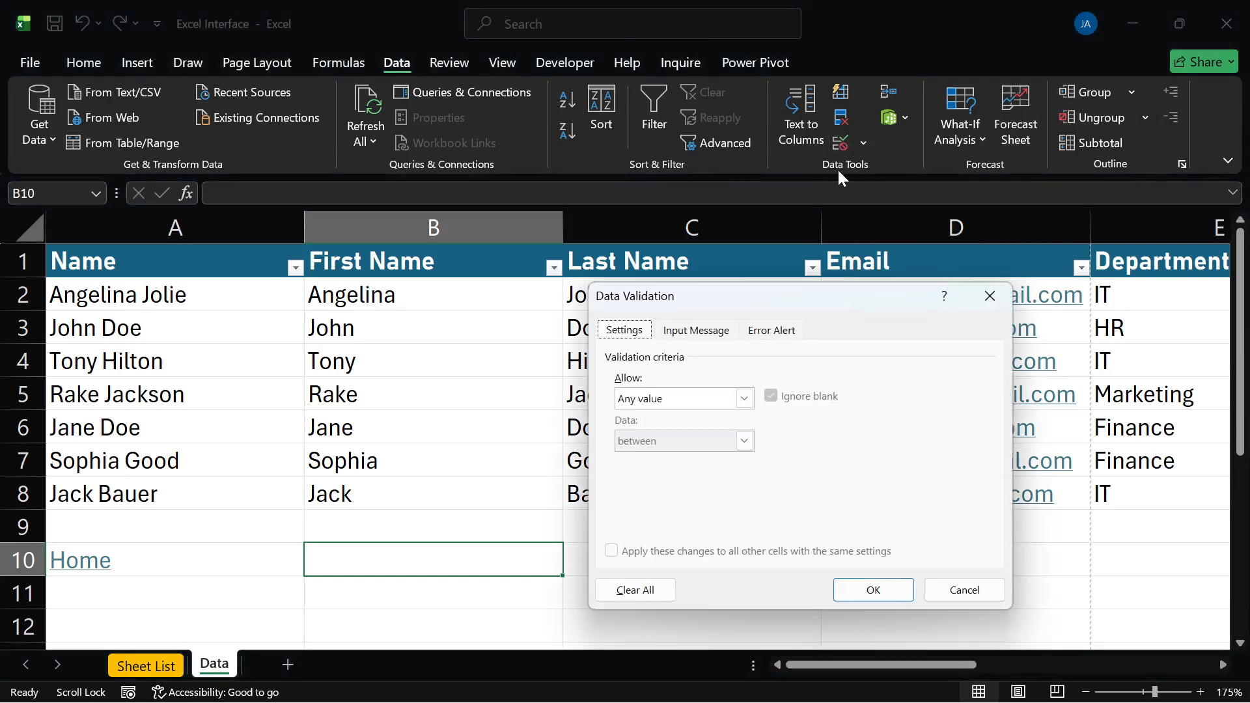
pyautogui.click(990, 296)
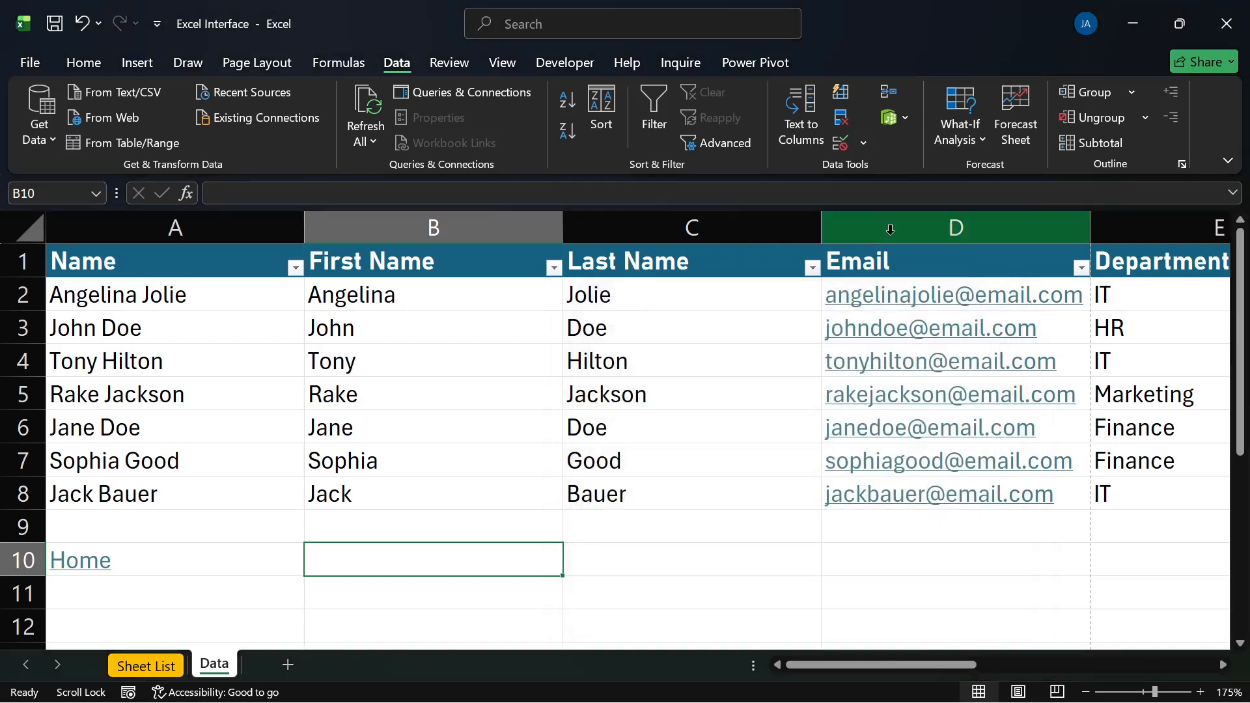
# Step: Insert a column before Email and title it Gender
pyautogui.click(890, 229)
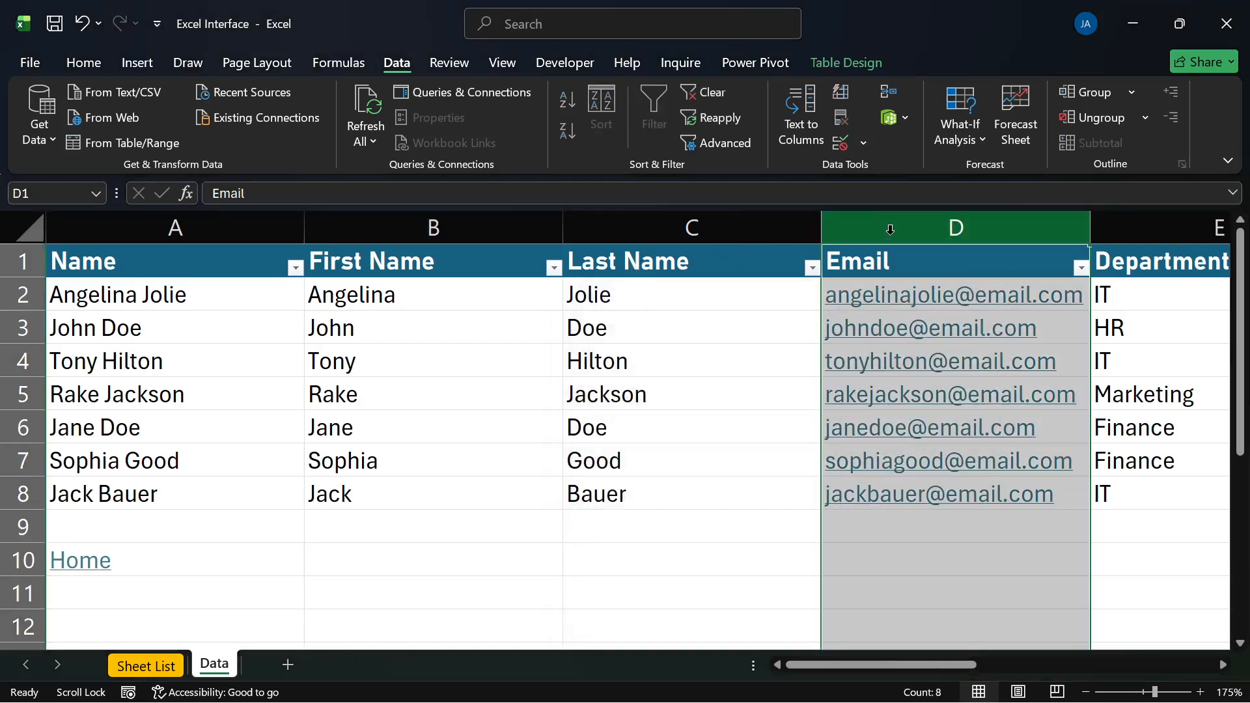
pyautogui.hotkey('ctrl', 'shift', '+')
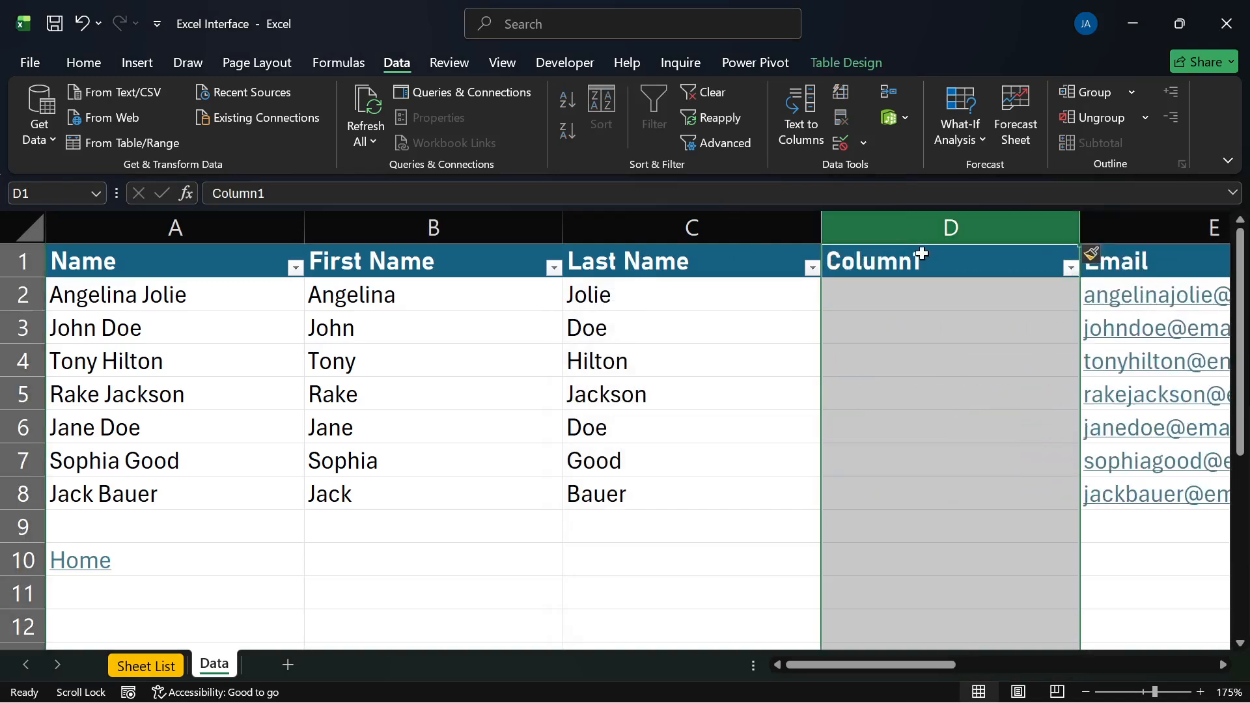
pyautogui.click(928, 258)
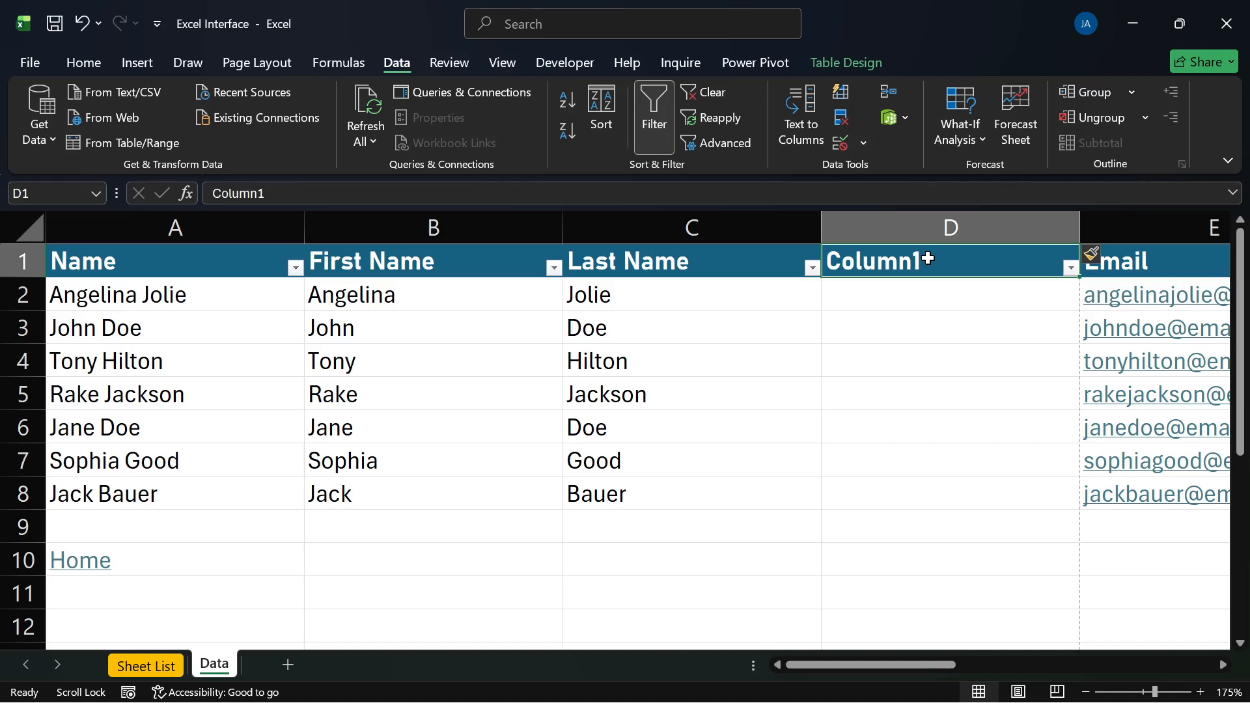
pyautogui.write('Gender')
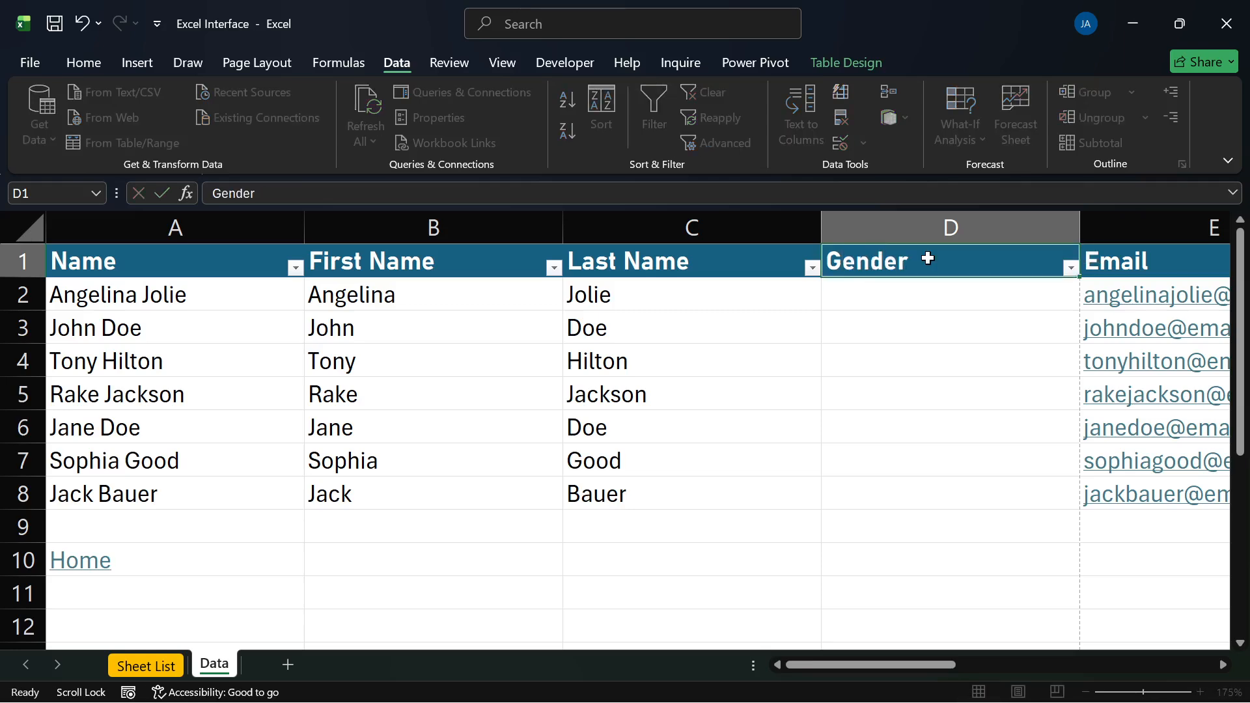
pyautogui.press('Return')
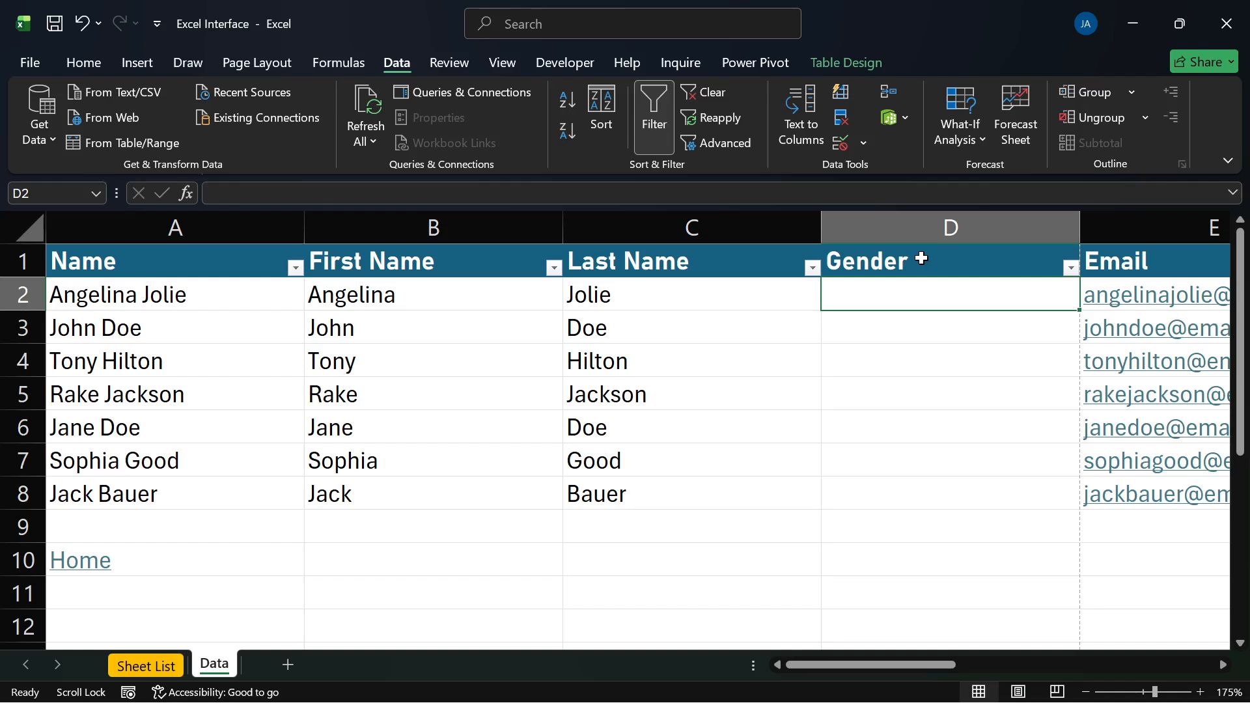
pyautogui.moveTo(845, 302); pyautogui.dragTo(857, 511)
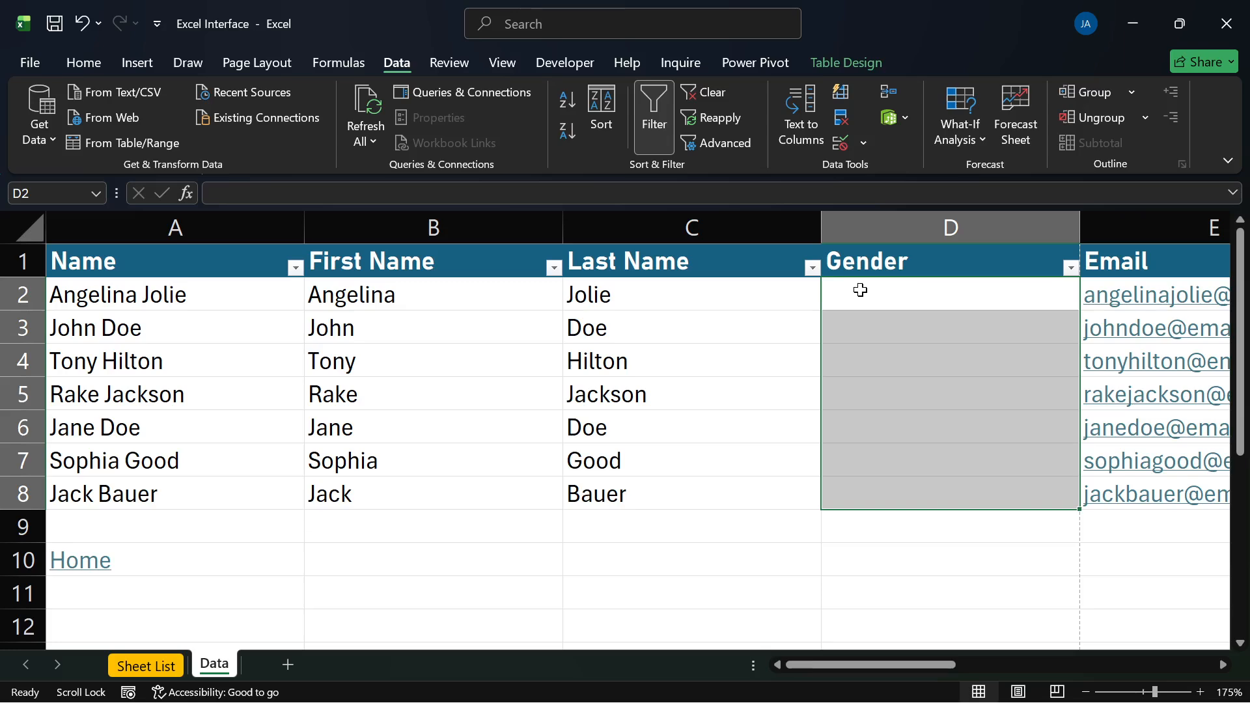
# Step: Delete the entire Gender column
pyautogui.click(887, 230)
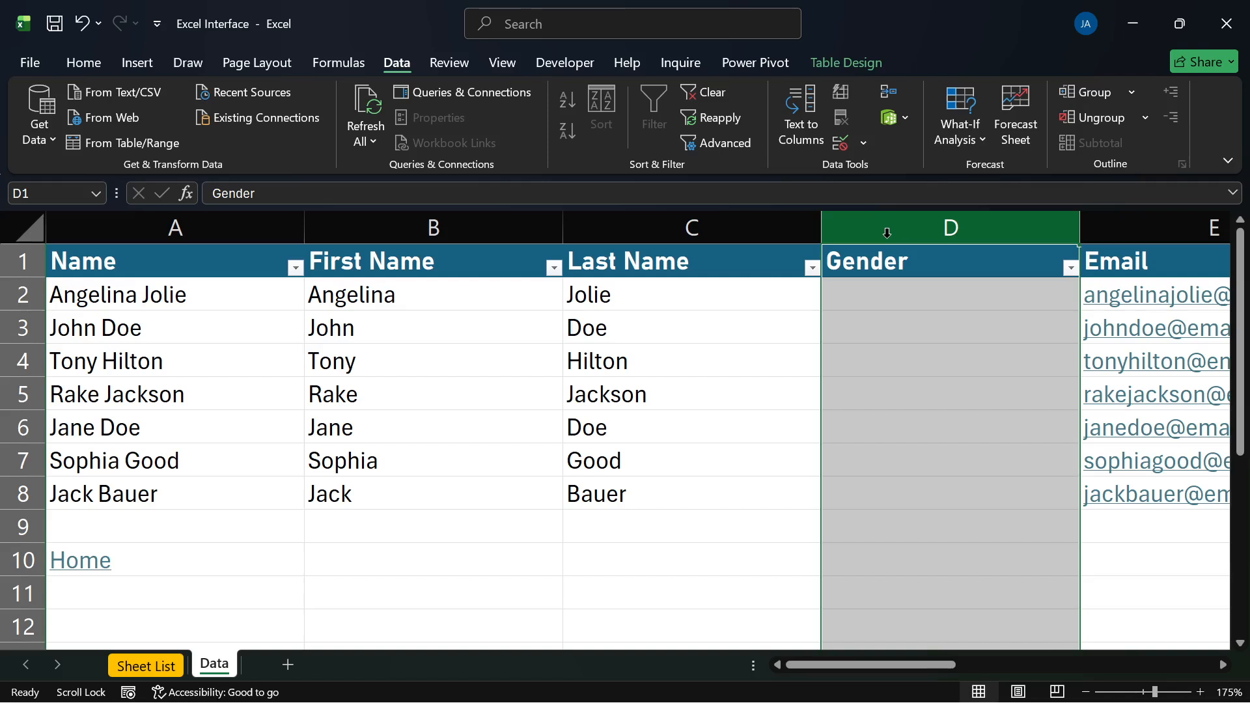
pyautogui.click(911, 255)
pyautogui.click(917, 226)
pyautogui.hotkey('ctrl', '-')
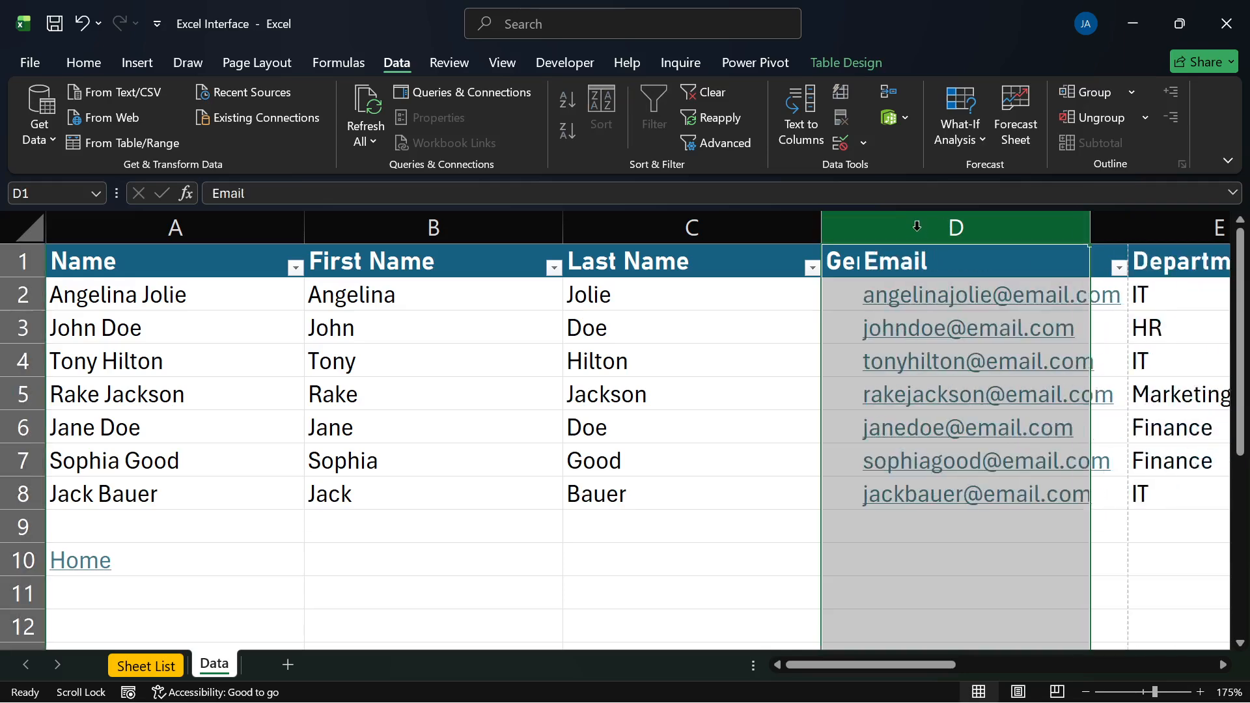
# Step: Add a Manager column to the table by entering its header in G1, right after Salary
pyautogui.moveTo(868, 664); pyautogui.dragTo(979, 668)
pyautogui.click(1083, 255)
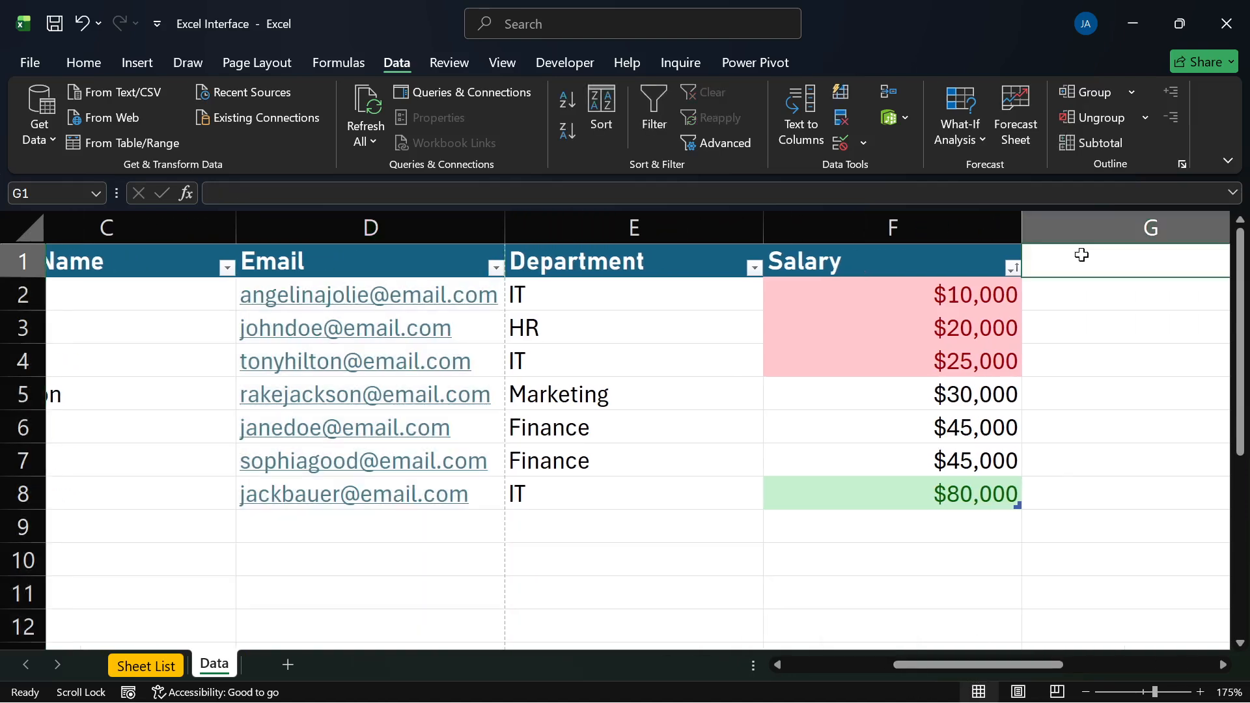
pyautogui.write('Man')
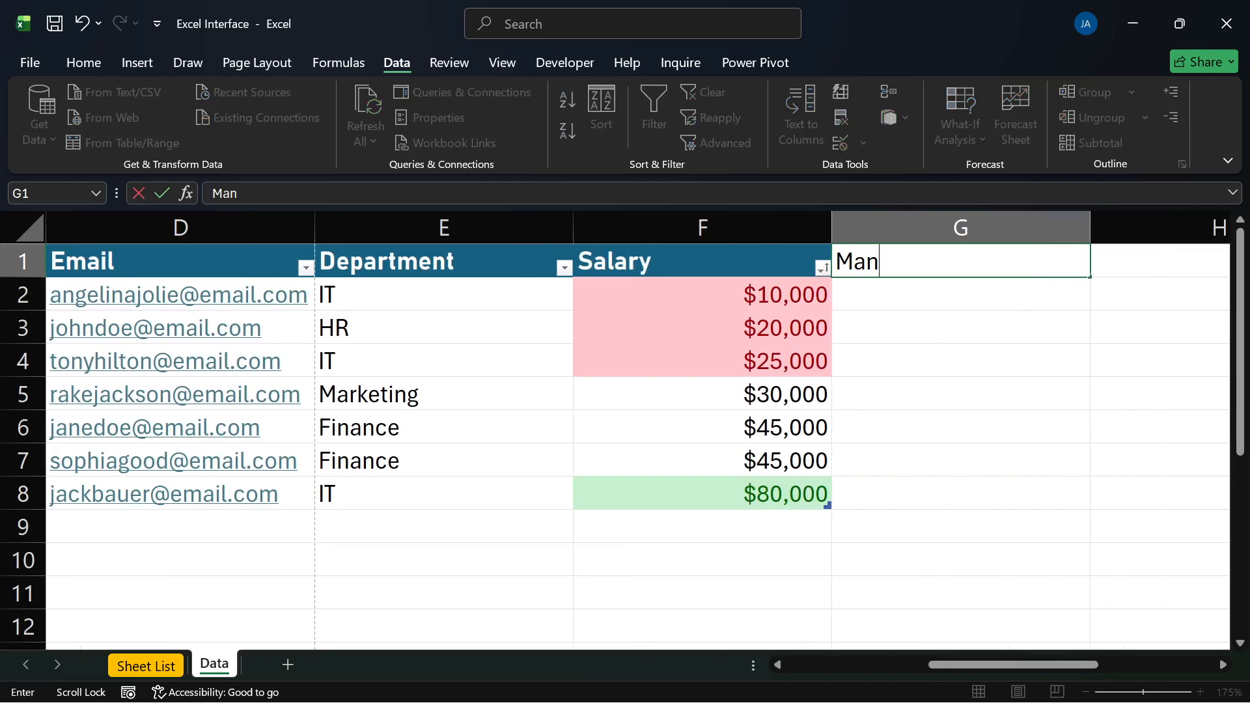
pyautogui.write('ager')
pyautogui.press('Return')
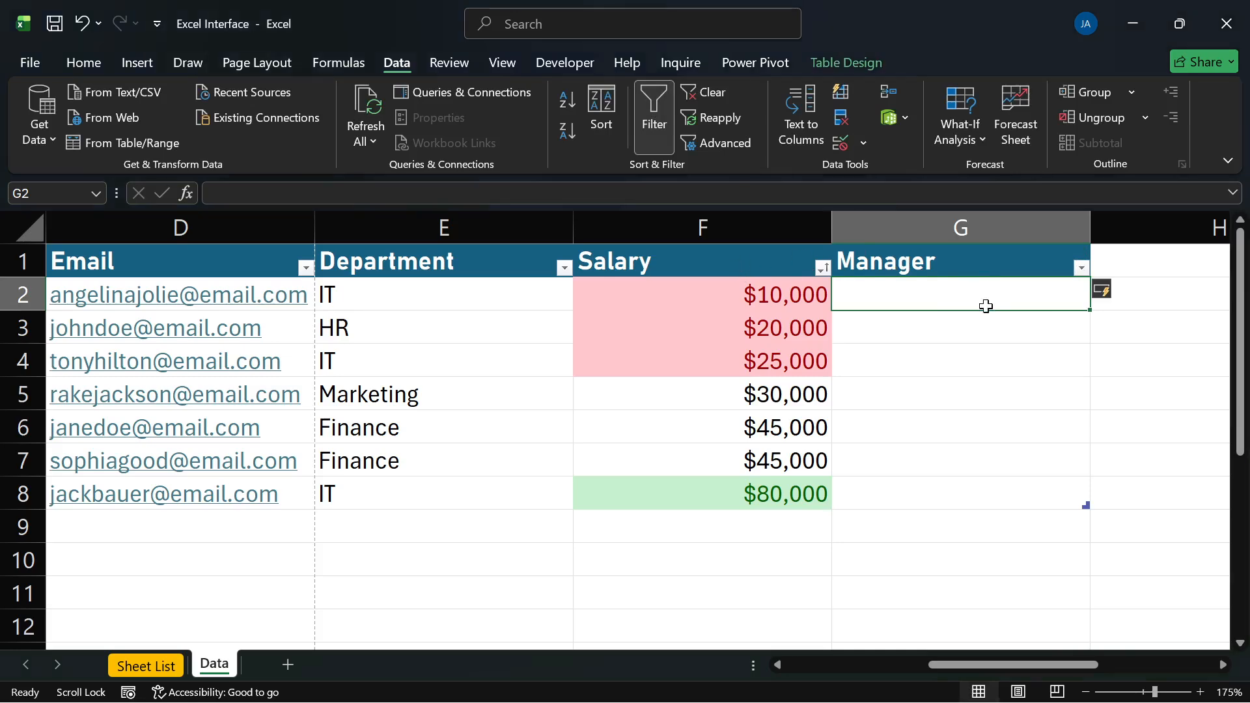
pyautogui.click(1073, 491)
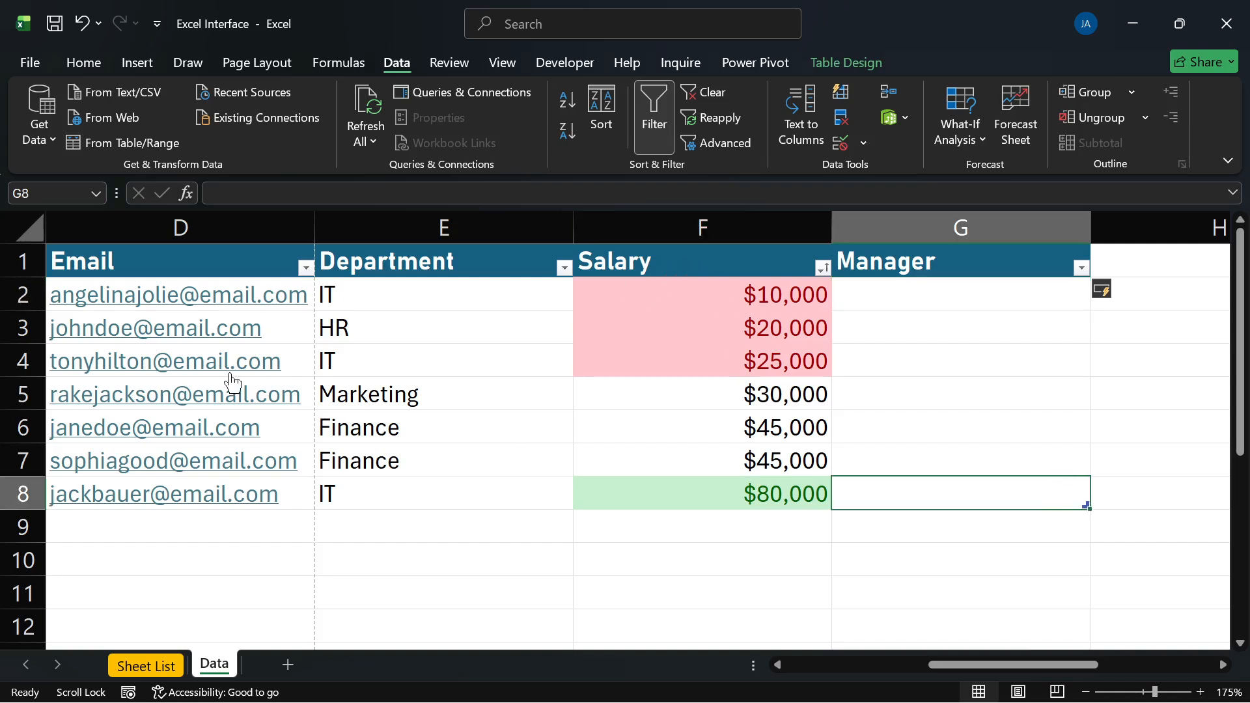
pyautogui.click(883, 298)
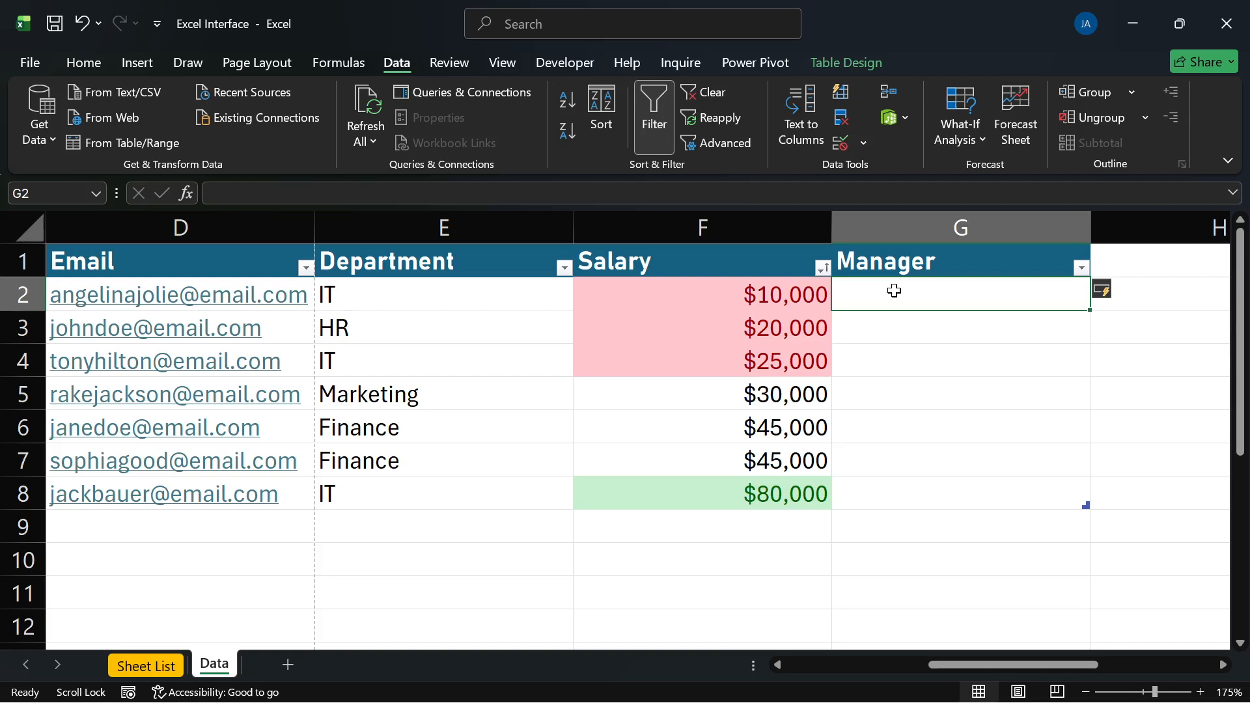
pyautogui.moveTo(894, 291); pyautogui.dragTo(899, 495)
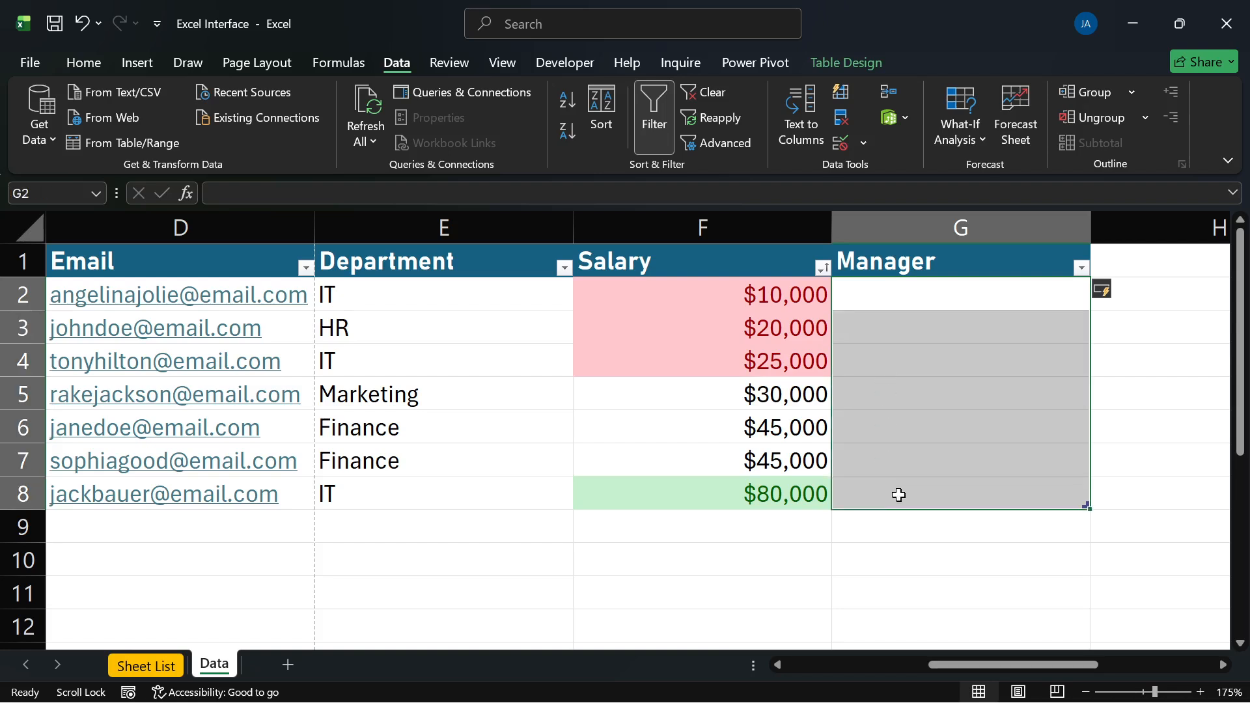
pyautogui.click(841, 143)
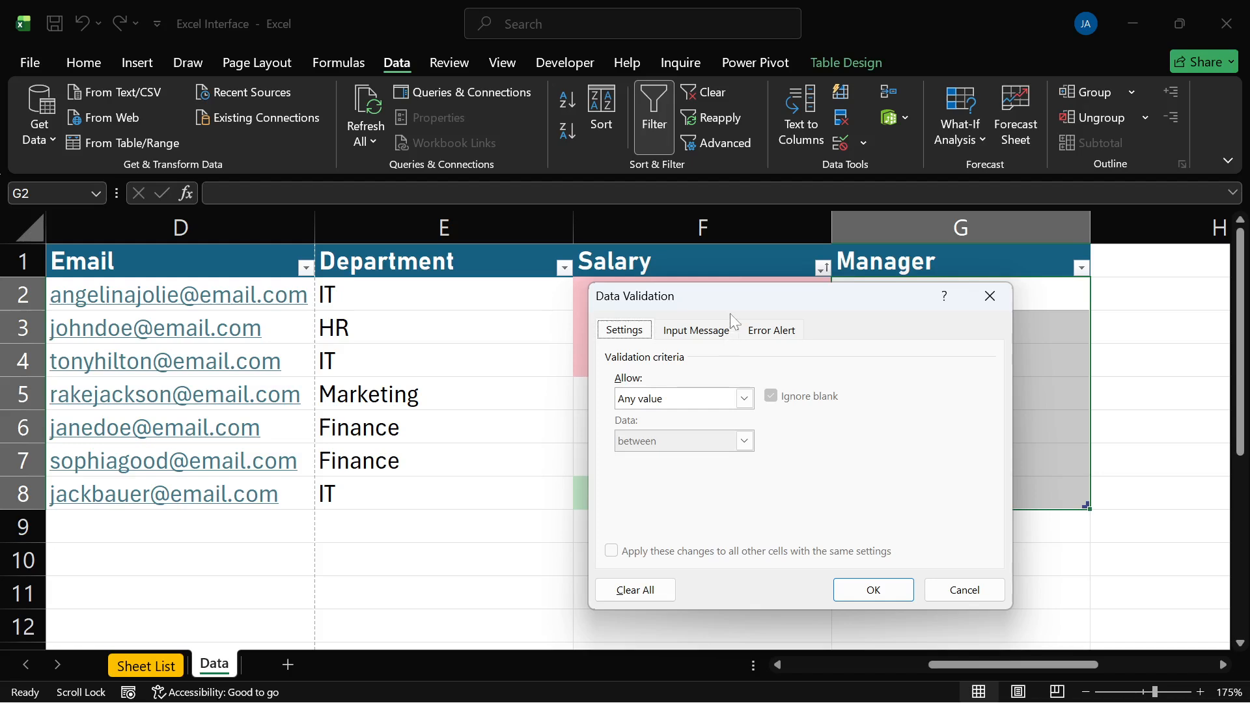
pyautogui.moveTo(752, 298); pyautogui.dragTo(505, 289)
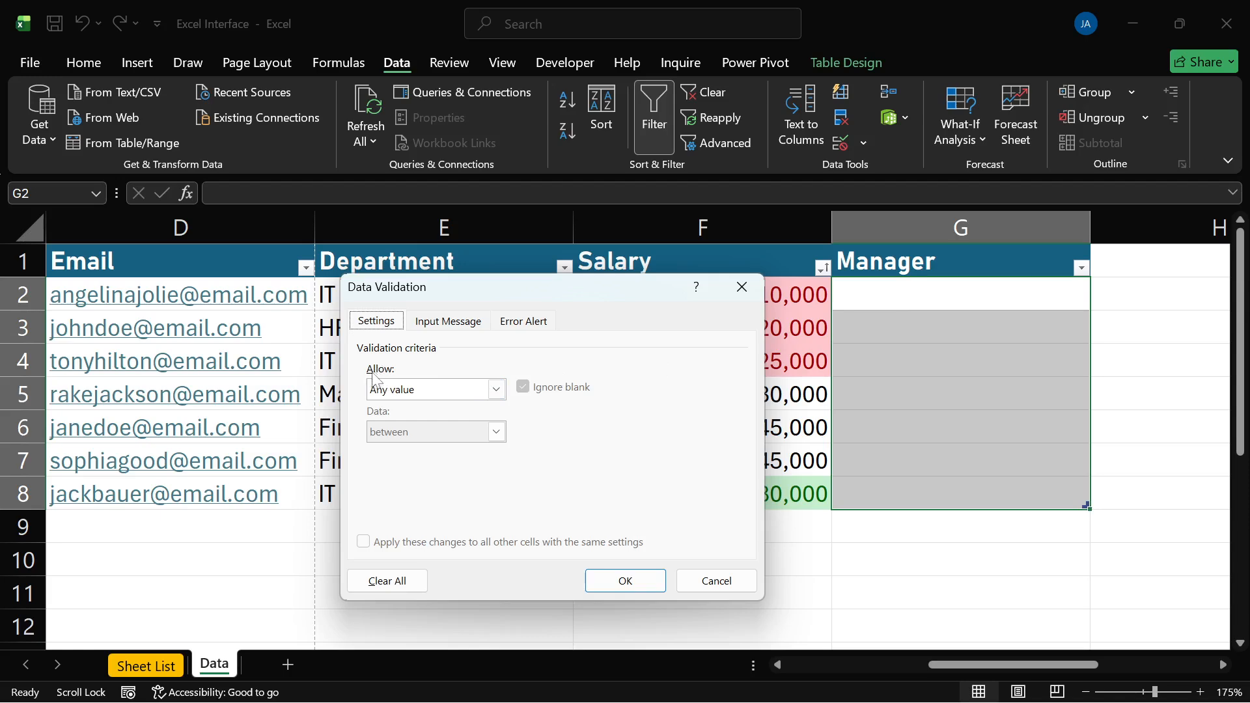
pyautogui.click(496, 391)
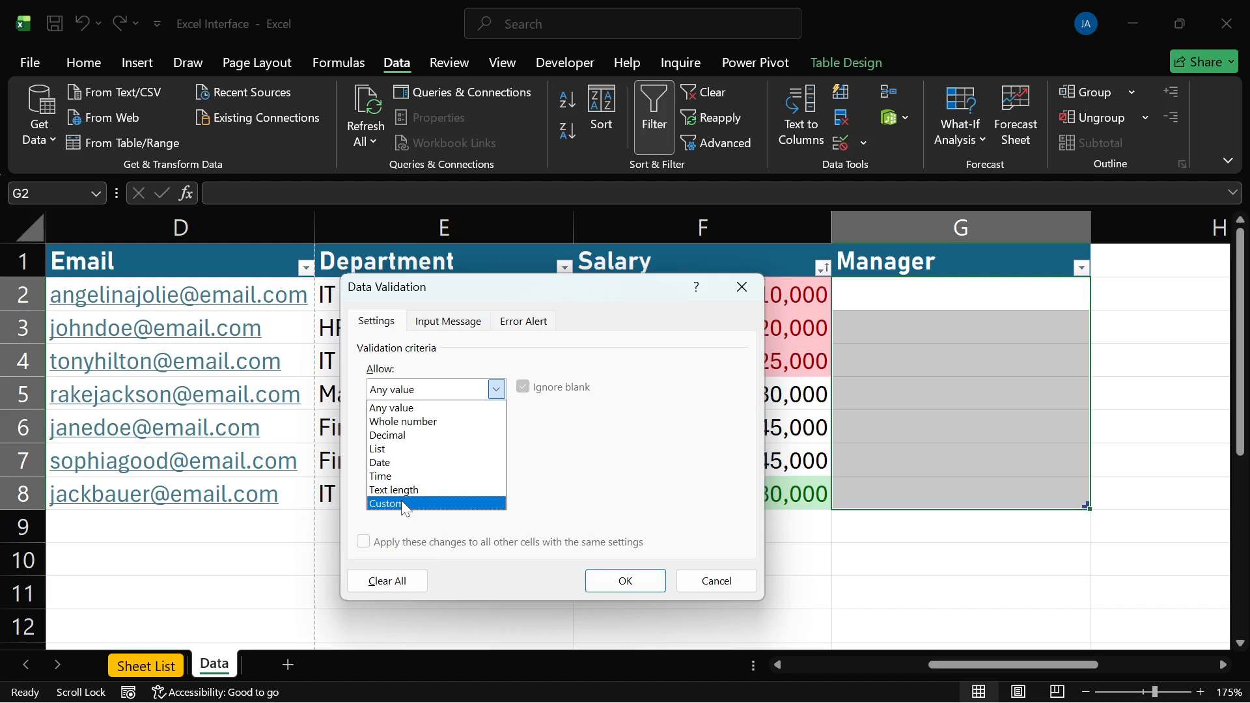
pyautogui.click(399, 451)
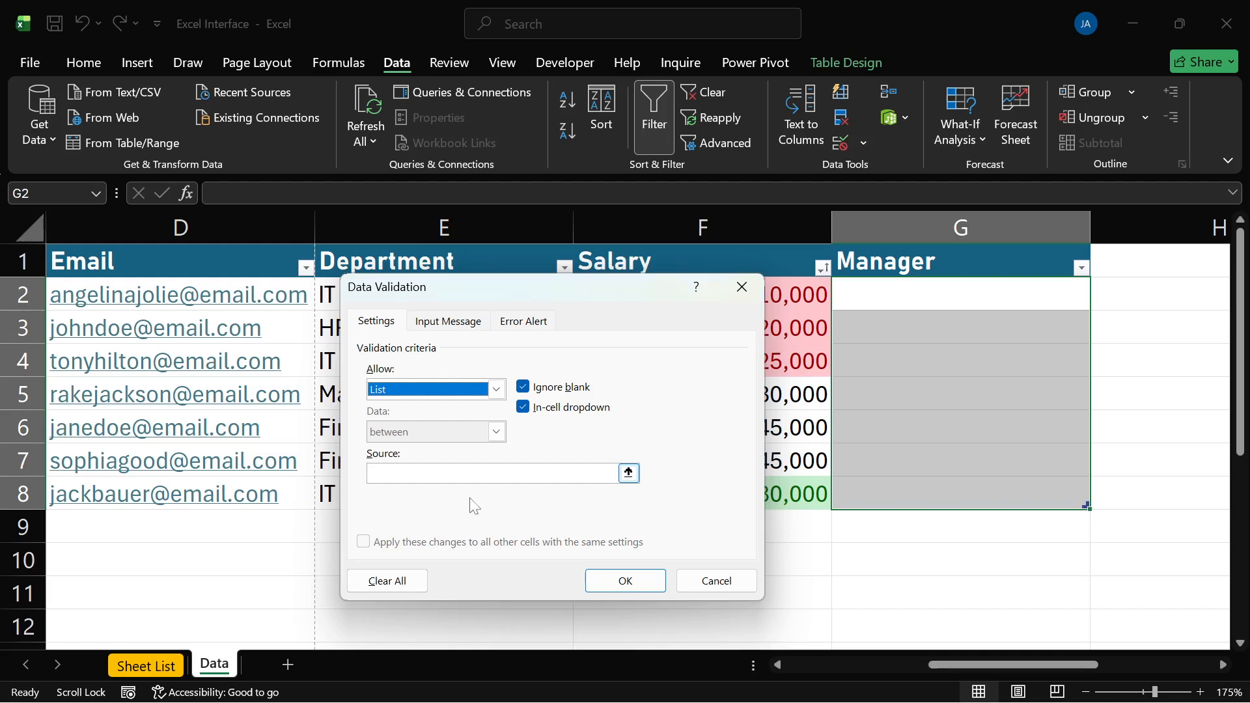
pyautogui.click(743, 288)
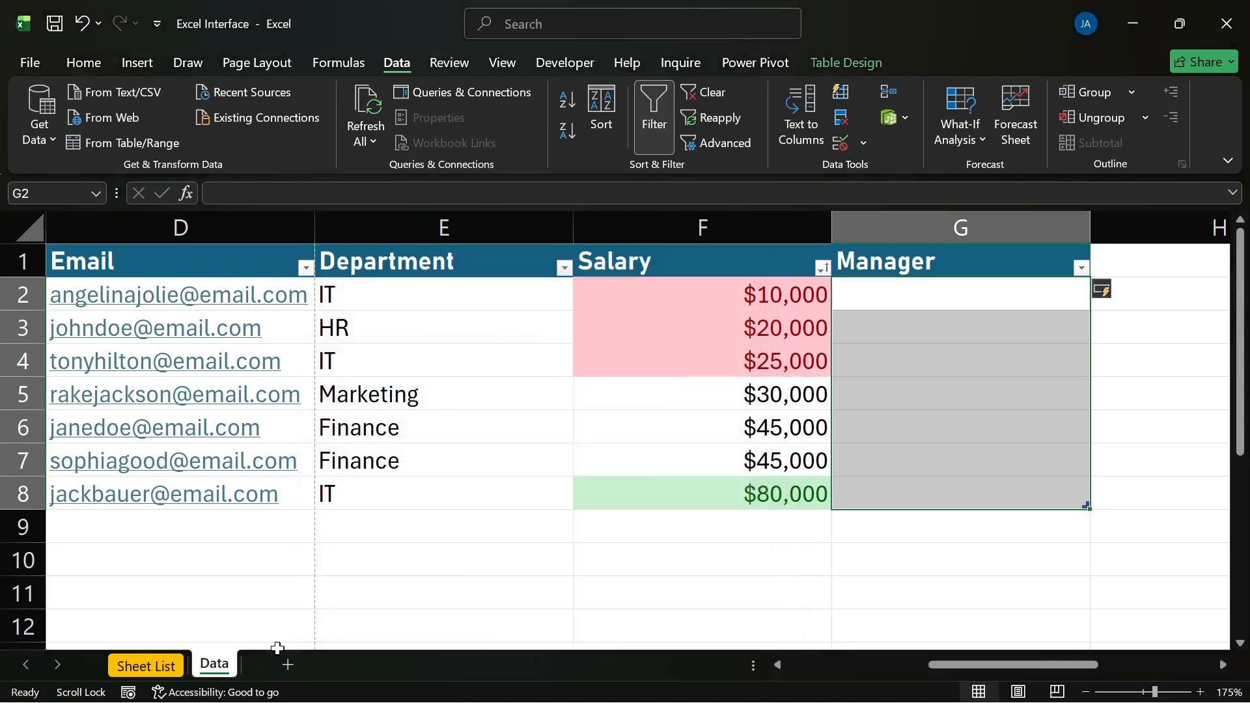
# Step: Add a new sheet after the Data sheet and name it Managers
pyautogui.click(289, 669)
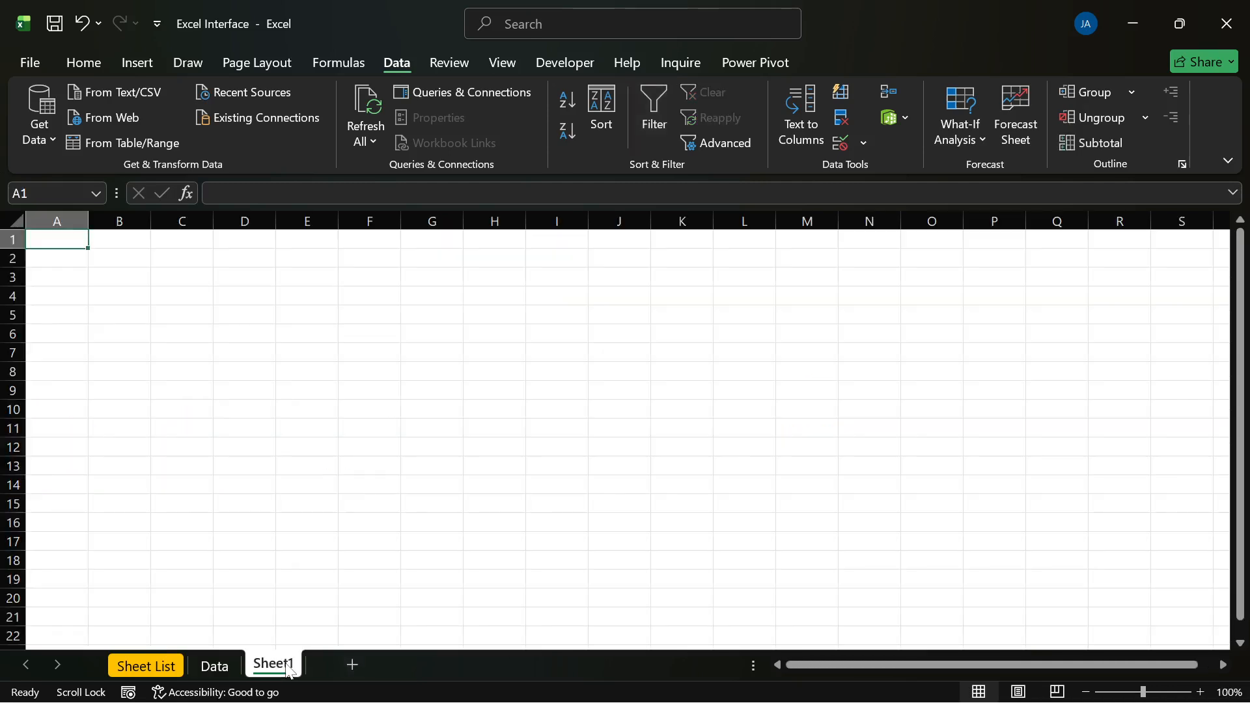
pyautogui.doubleClick(272, 664)
pyautogui.write('M')
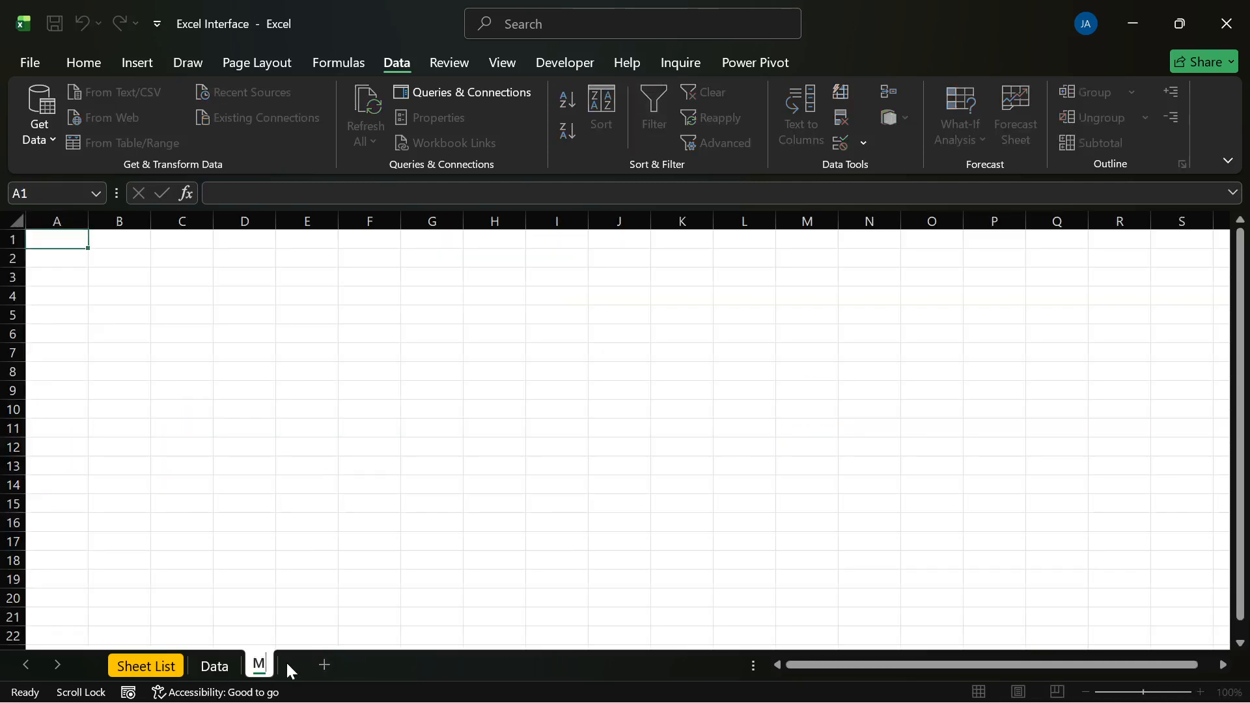
pyautogui.write('anag')
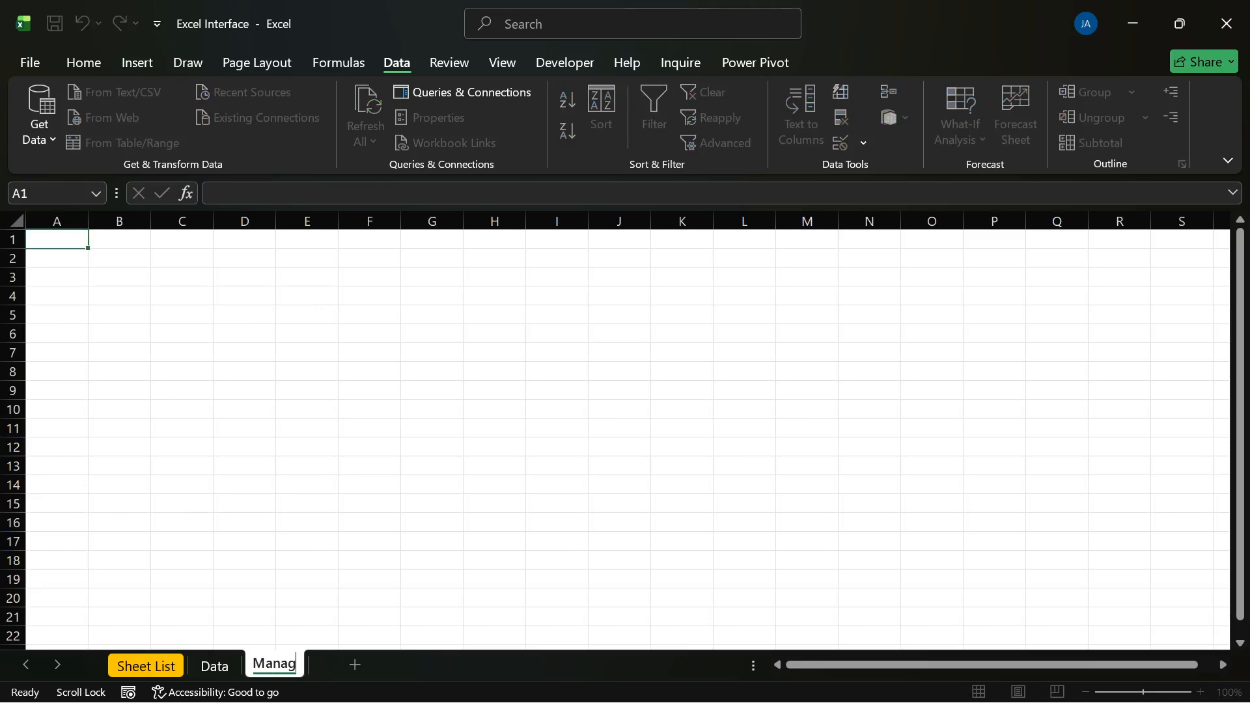
pyautogui.write('ers')
pyautogui.press('BackSpace')
pyautogui.press('Return')
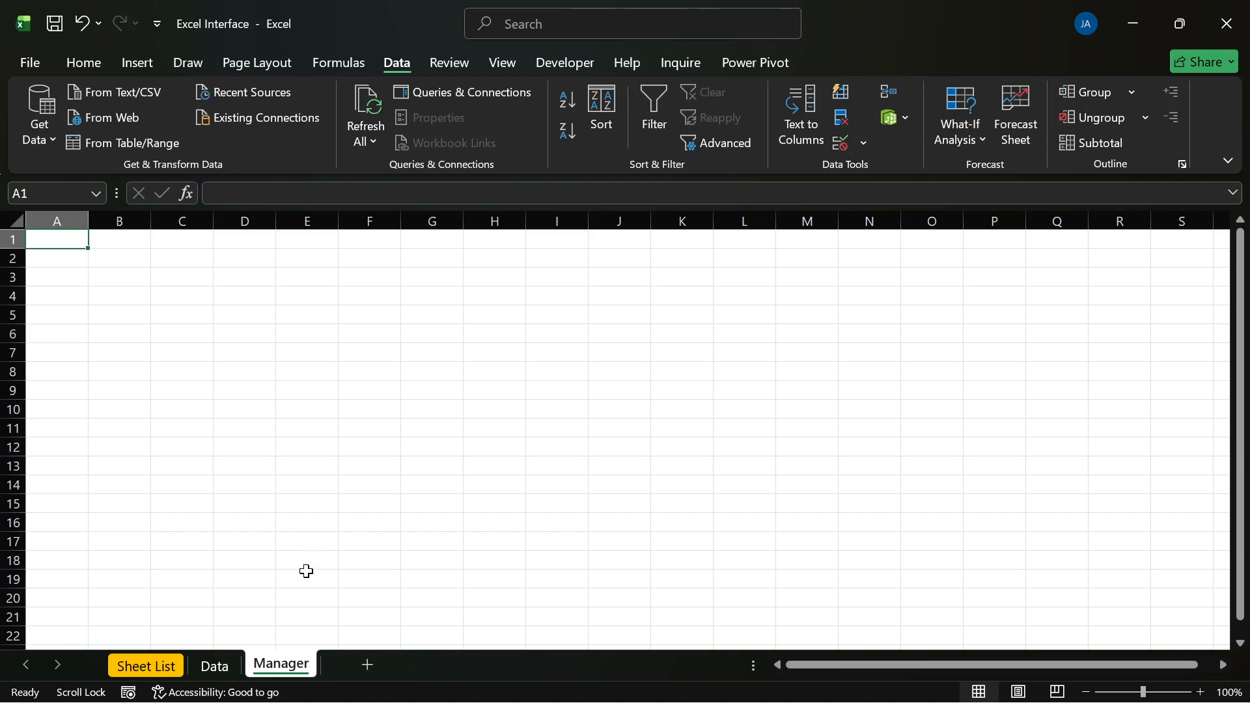
pyautogui.doubleClick(314, 666)
pyautogui.press('End')
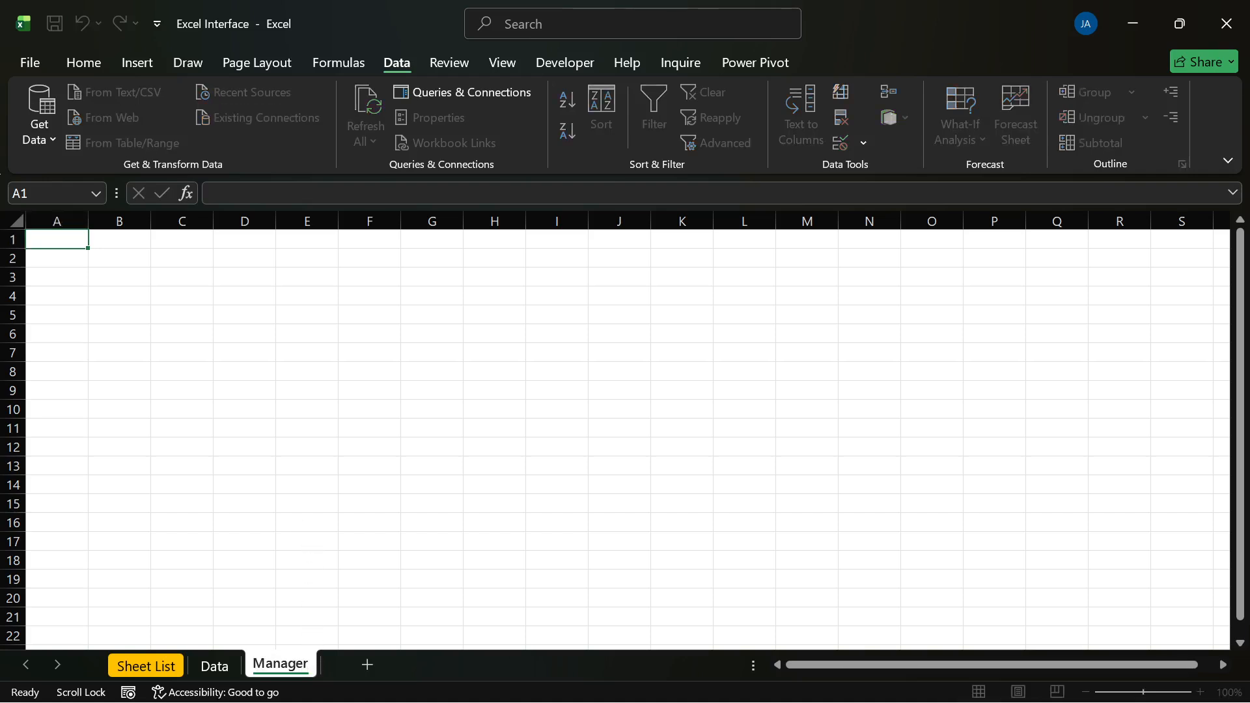
pyautogui.write('s')
pyautogui.press('Return')
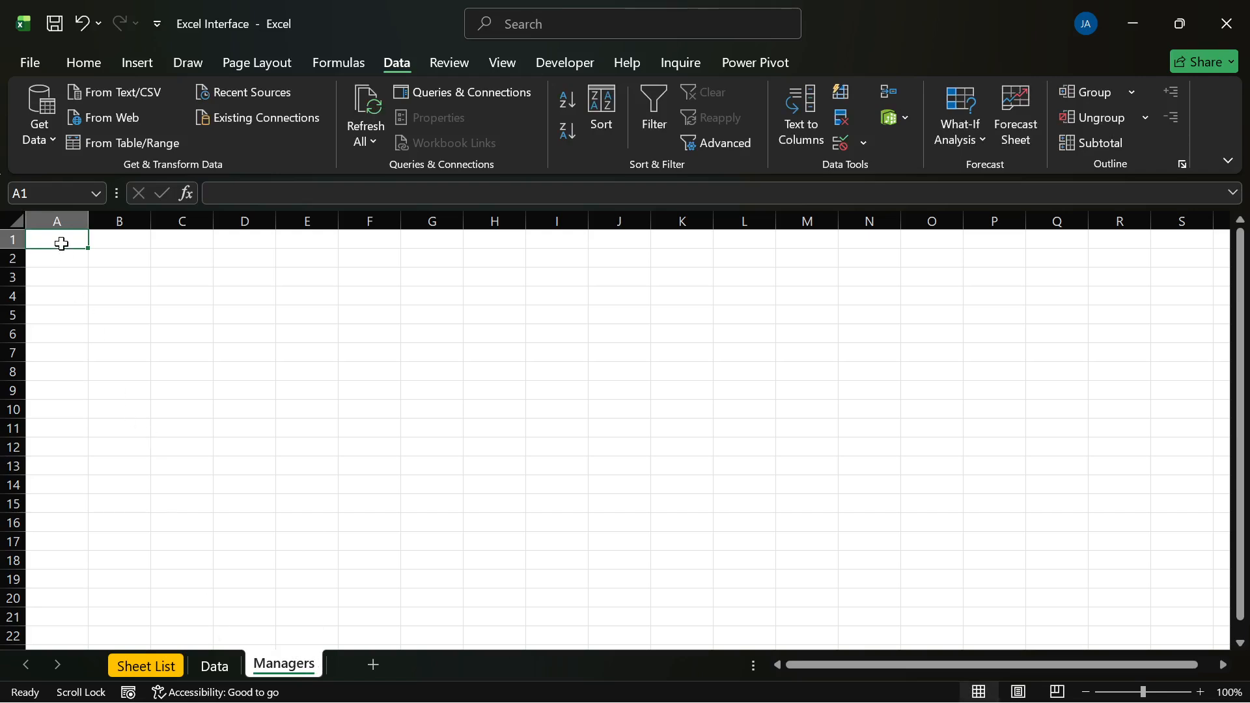
# Step: Enter the headers ID, Name and Region in A1:C1 of the Managers sheet
pyautogui.write('ID')
pyautogui.press('Tab')
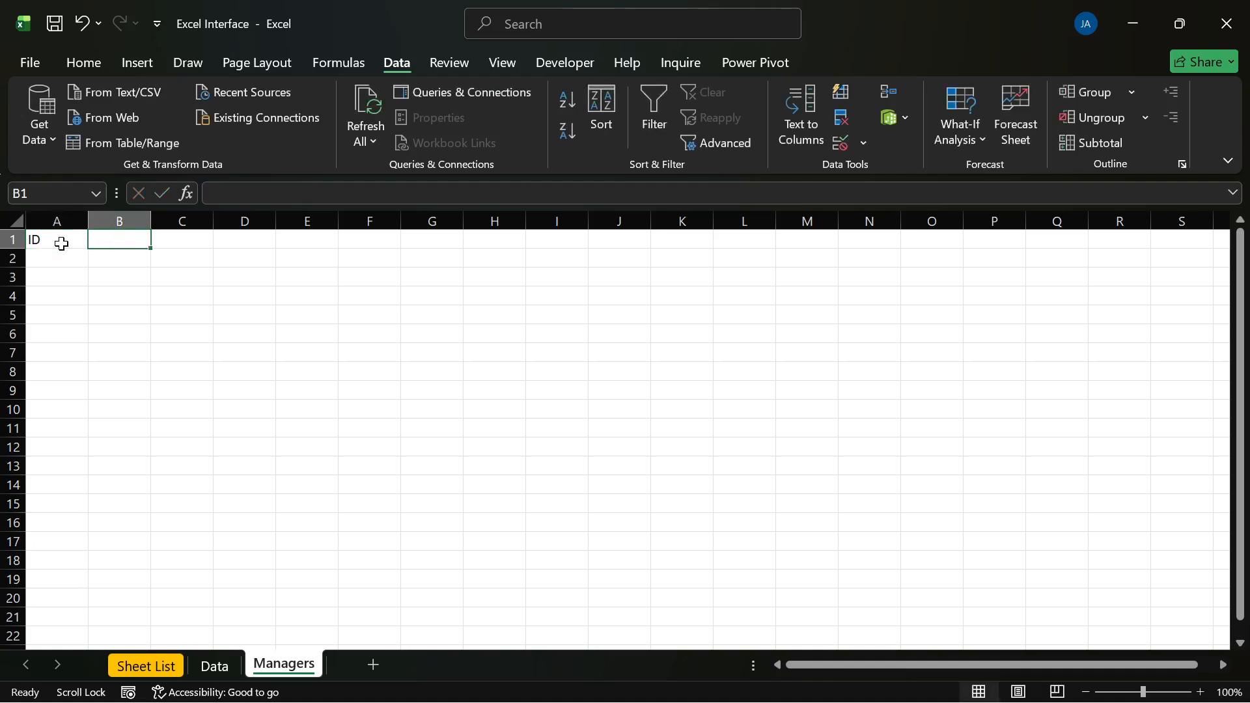
pyautogui.write('Regio')
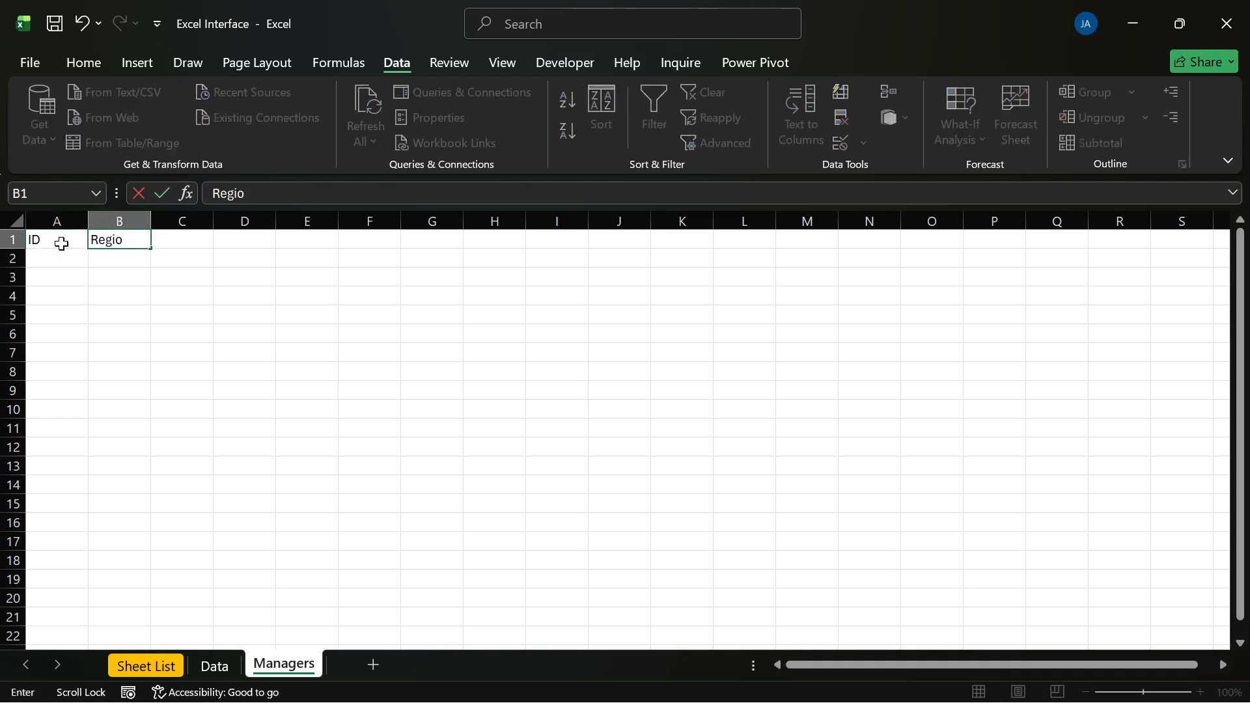
pyautogui.press('BackSpace')
pyautogui.press('BackSpace')
pyautogui.press('BackSpace')
pyautogui.press('BackSpace')
pyautogui.press('BackSpace')
pyautogui.write('n')
pyautogui.press('BackSpace')
pyautogui.write('Name')
pyautogui.press('Tab')
pyautogui.write('Rgion')
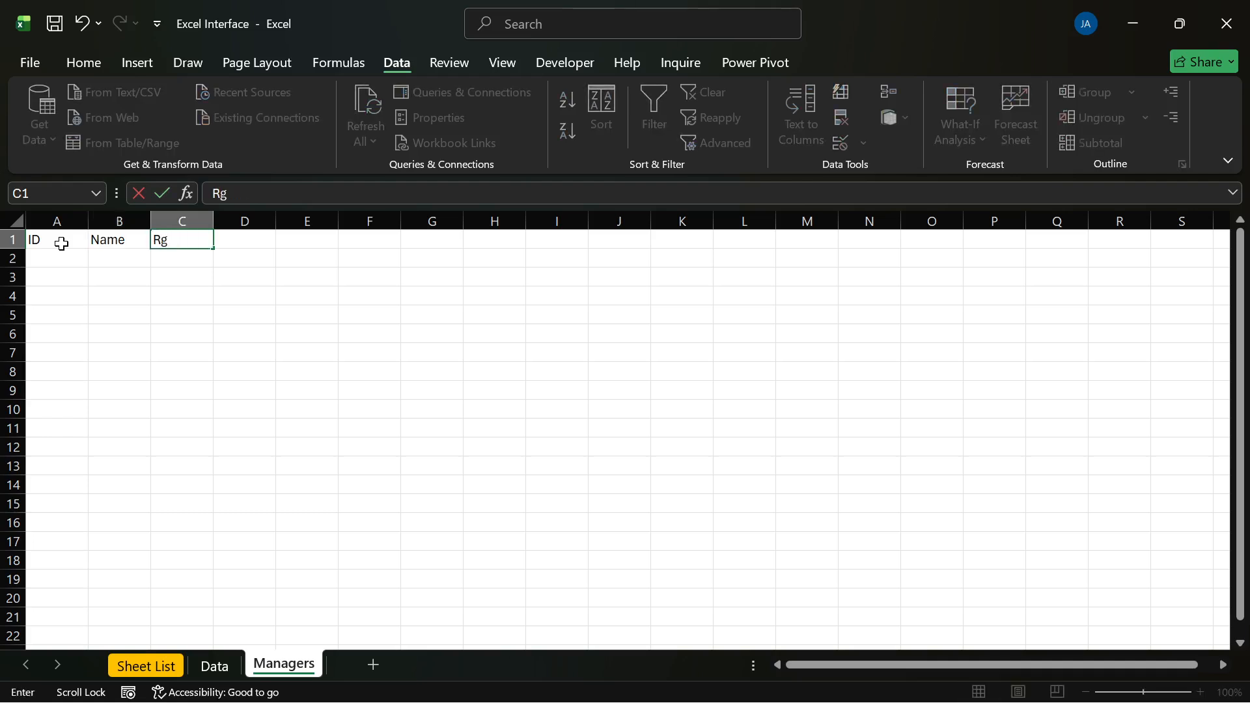
pyautogui.press('BackSpace')
pyautogui.press('BackSpace')
pyautogui.press('BackSpace')
pyautogui.press('BackSpace')
pyautogui.write('egion')
pyautogui.press('Return')
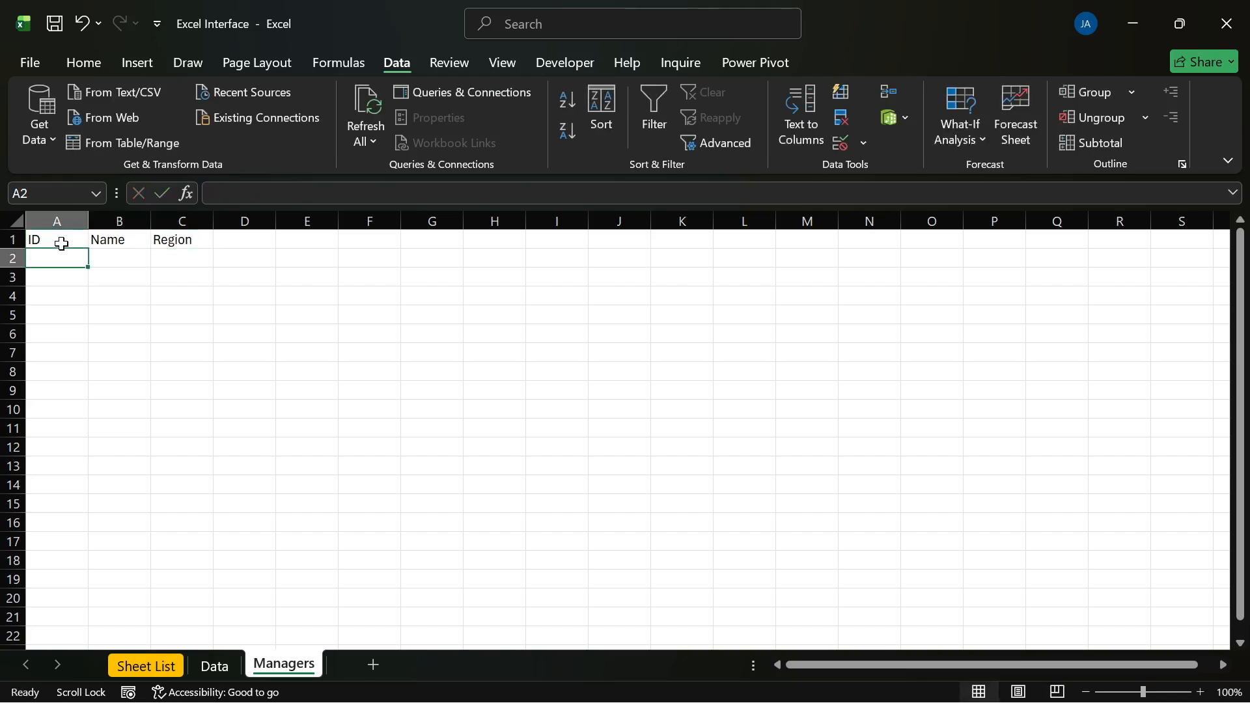
# Step: Convert A1:C2 of the Managers sheet into a table, treating the first row as headers
pyautogui.moveTo(59, 240); pyautogui.dragTo(168, 267)
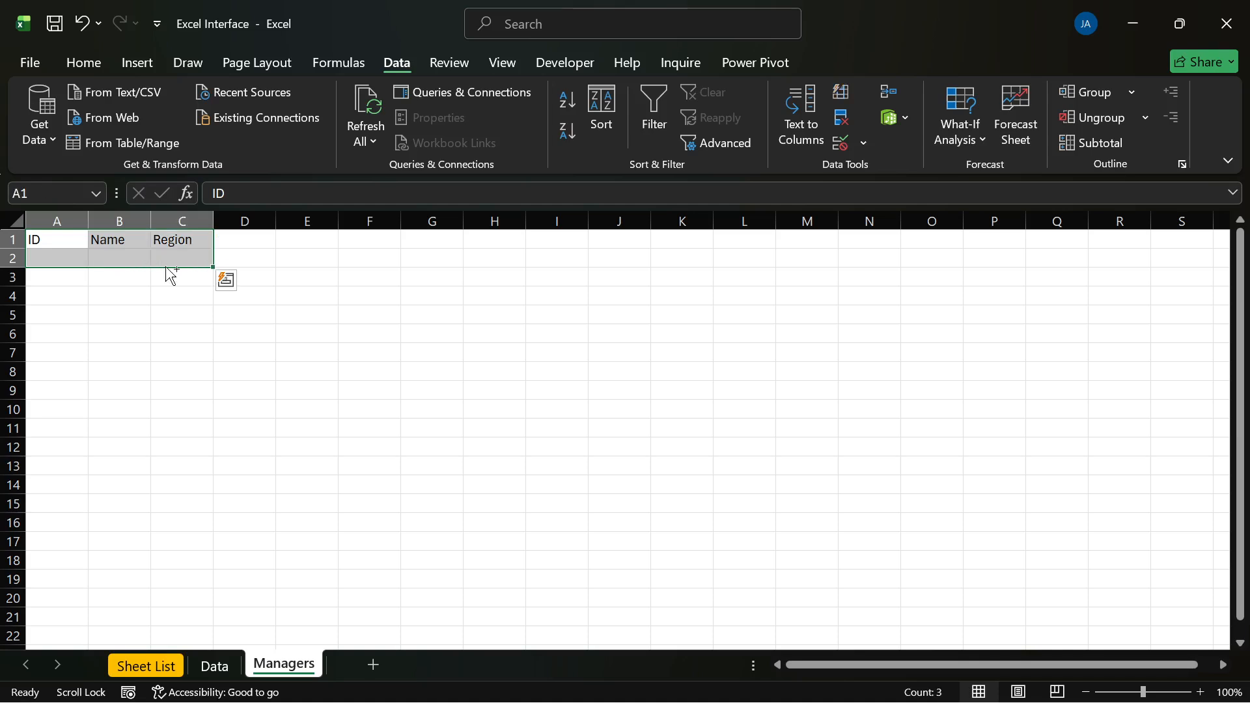
pyautogui.hotkey('ctrl', 't')
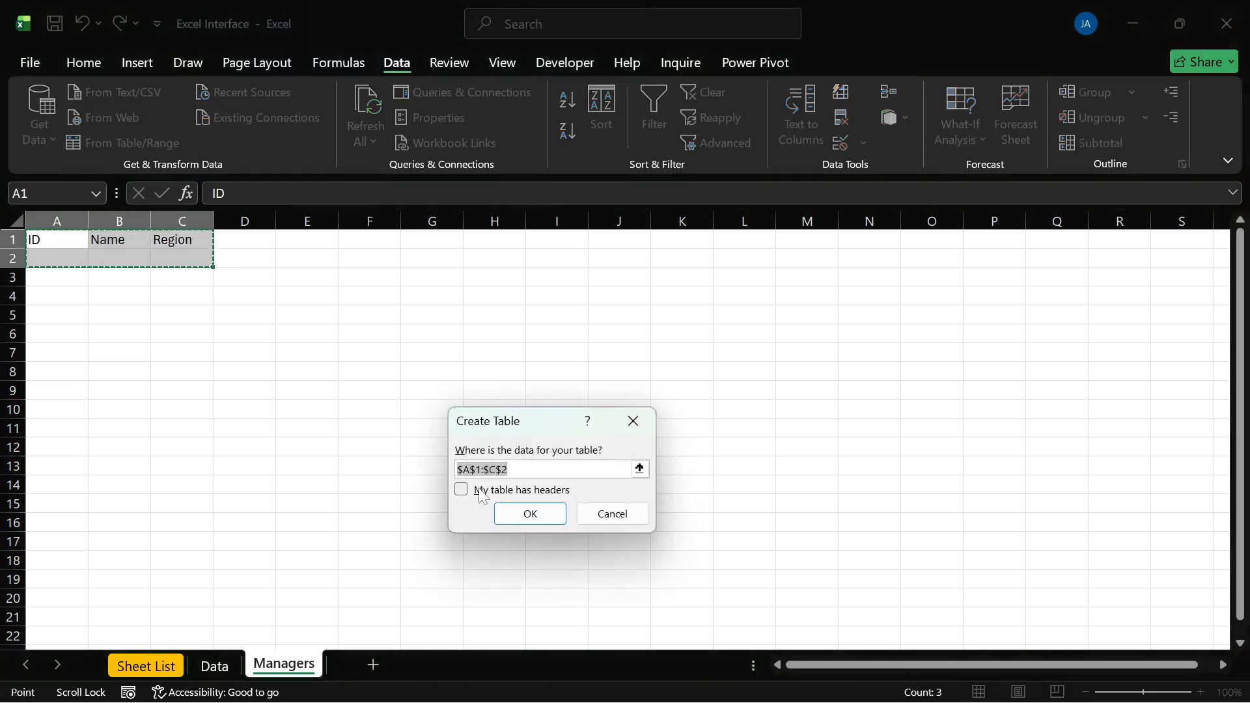
pyautogui.click(482, 495)
pyautogui.click(521, 514)
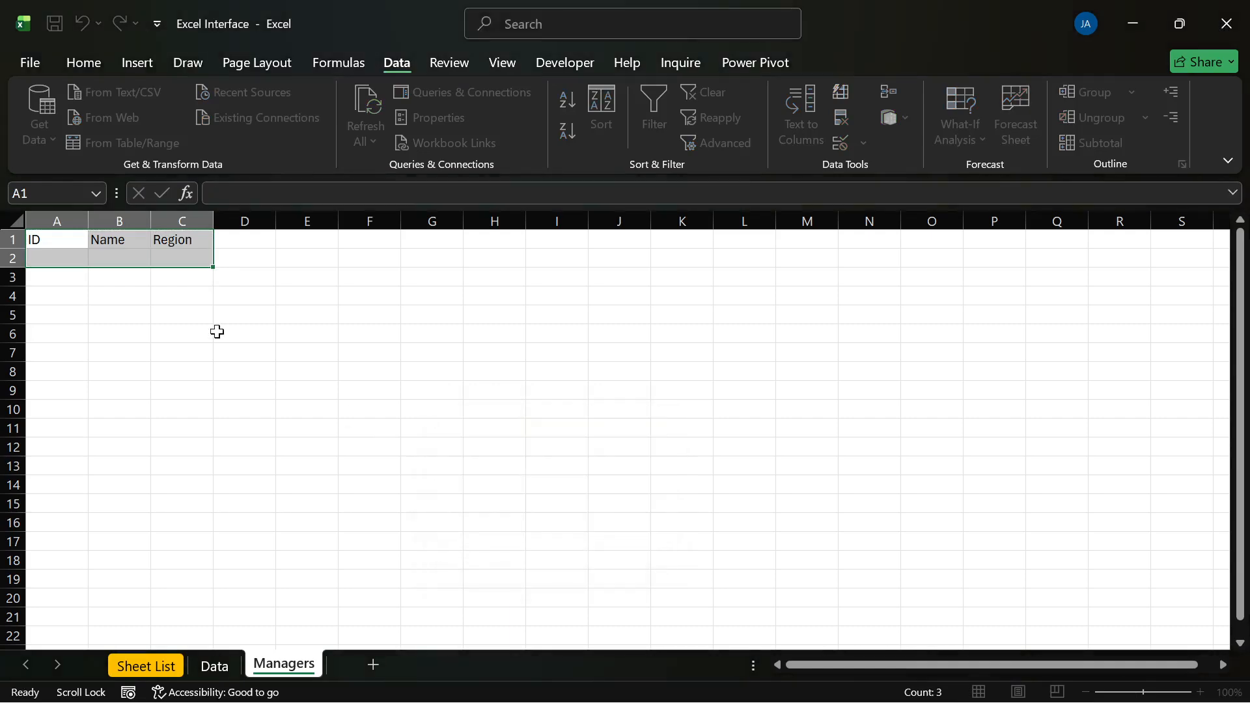
pyautogui.click(69, 257)
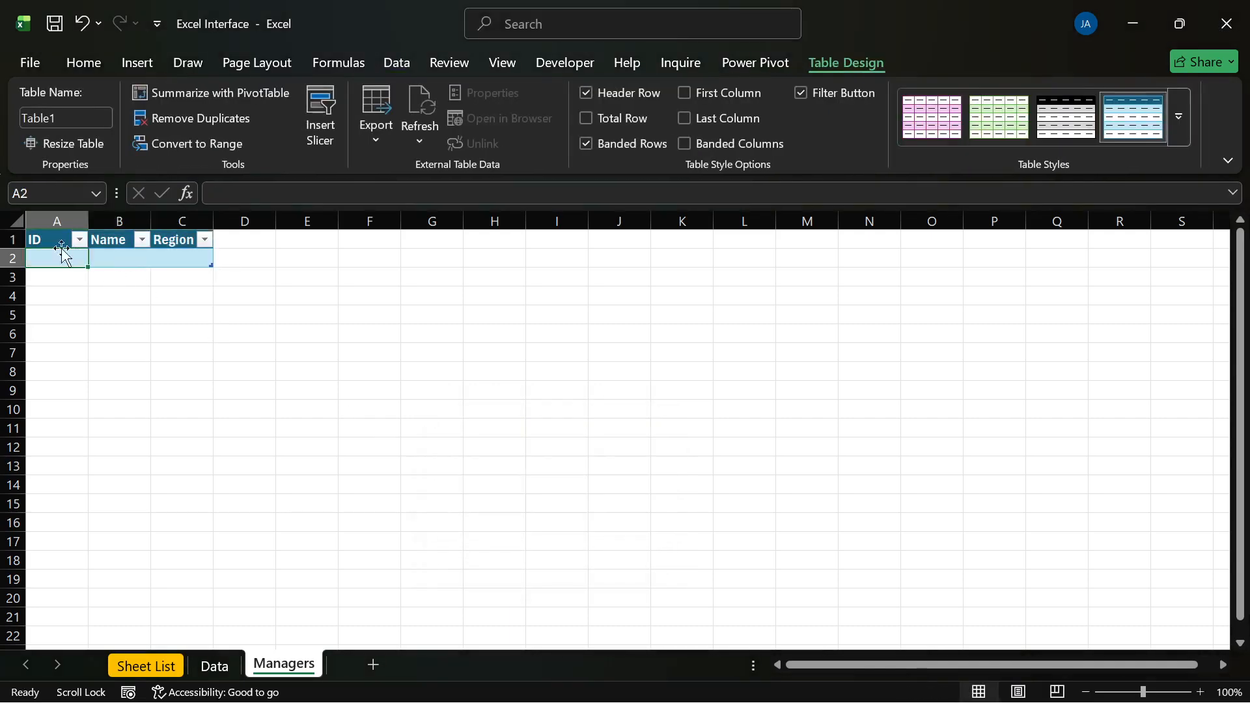
pyautogui.moveTo(53, 258); pyautogui.dragTo(178, 263)
pyautogui.click(171, 257)
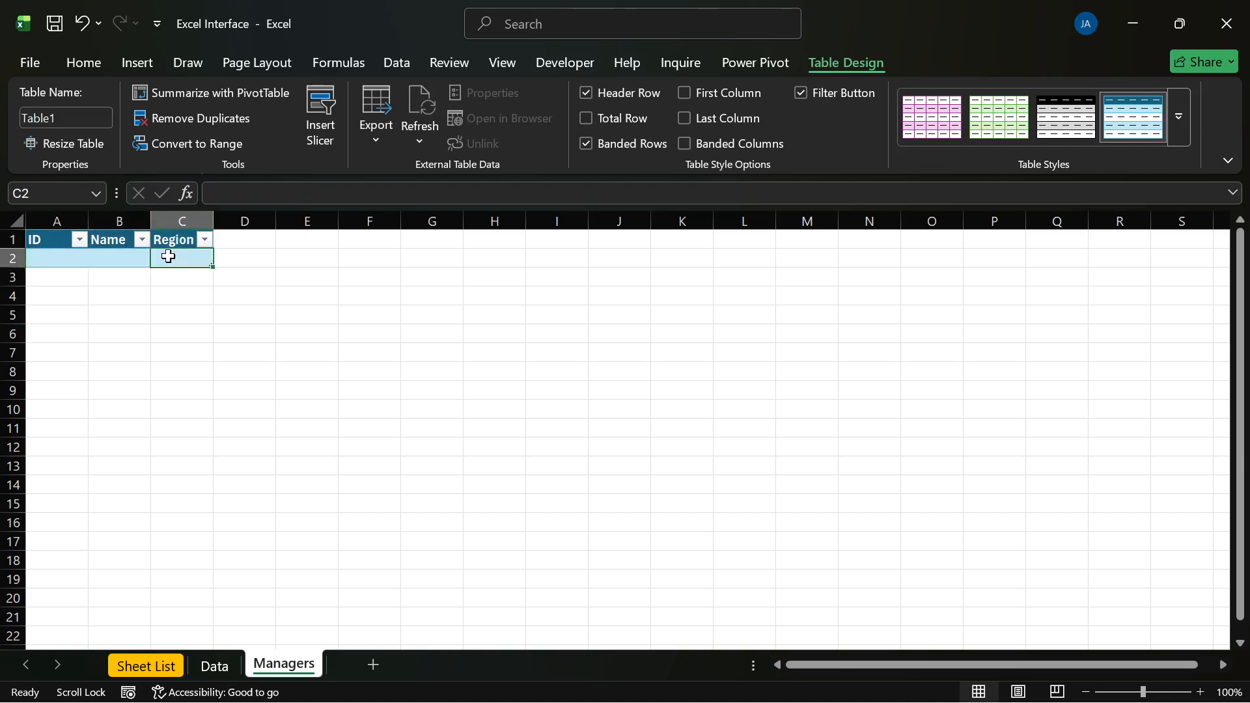
# Step: Clear the table style from the Managers table, leaving it as a plain table
pyautogui.moveTo(56, 241); pyautogui.dragTo(173, 257)
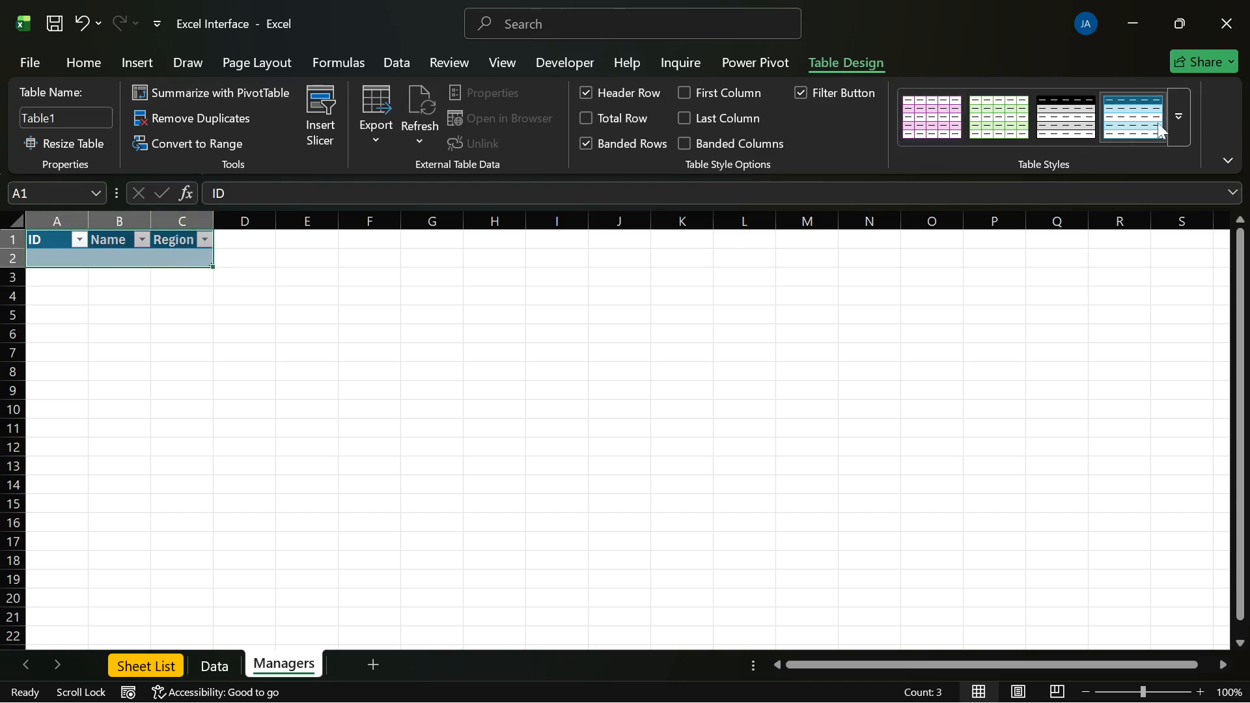
pyautogui.click(1182, 116)
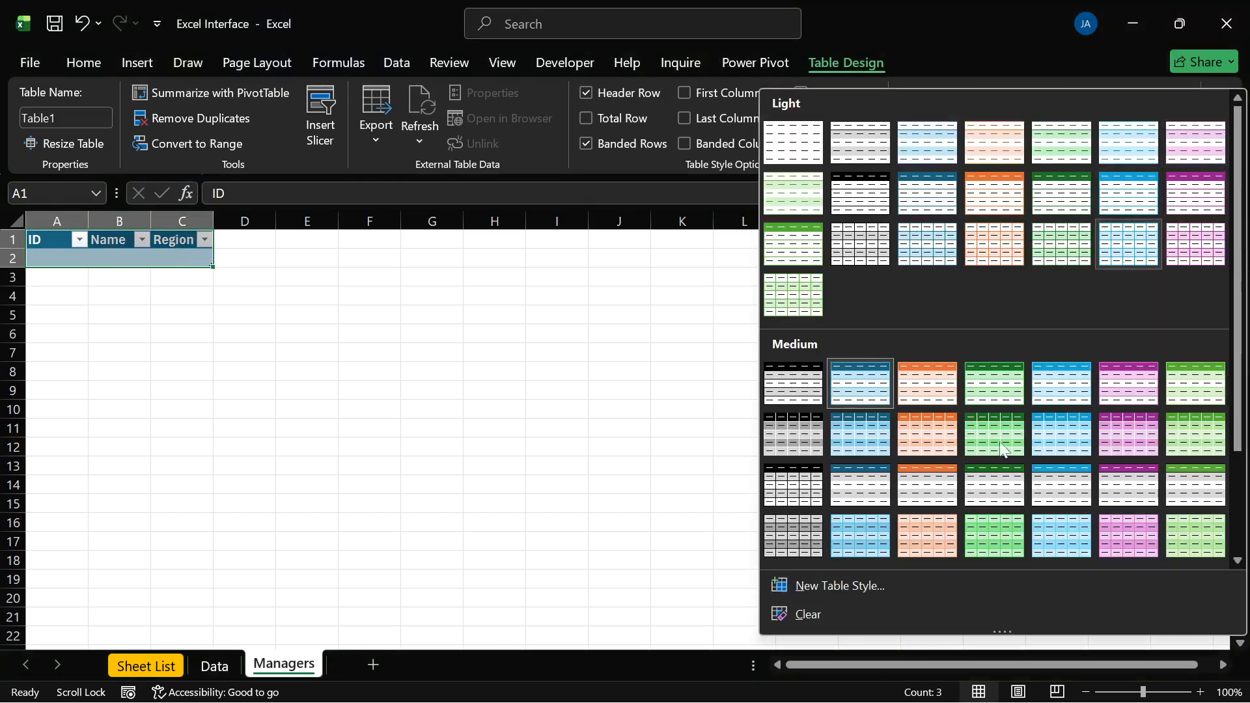
pyautogui.click(821, 606)
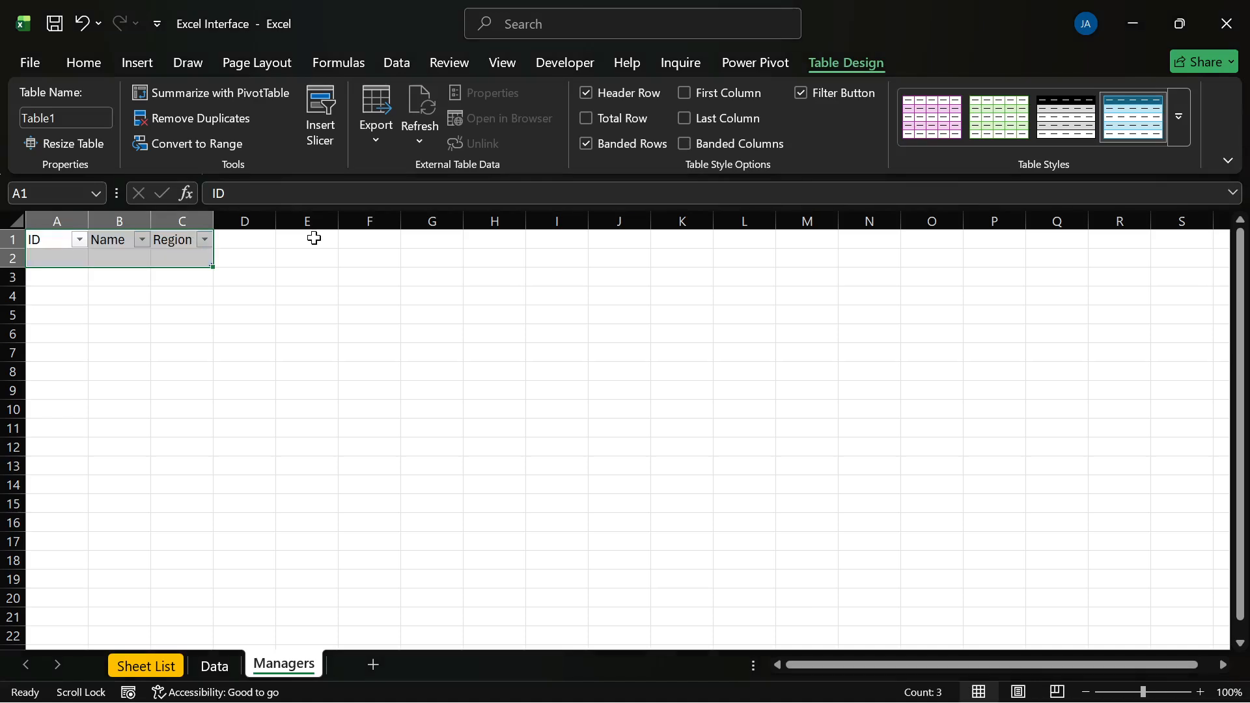
pyautogui.click(63, 239)
pyautogui.click(219, 319)
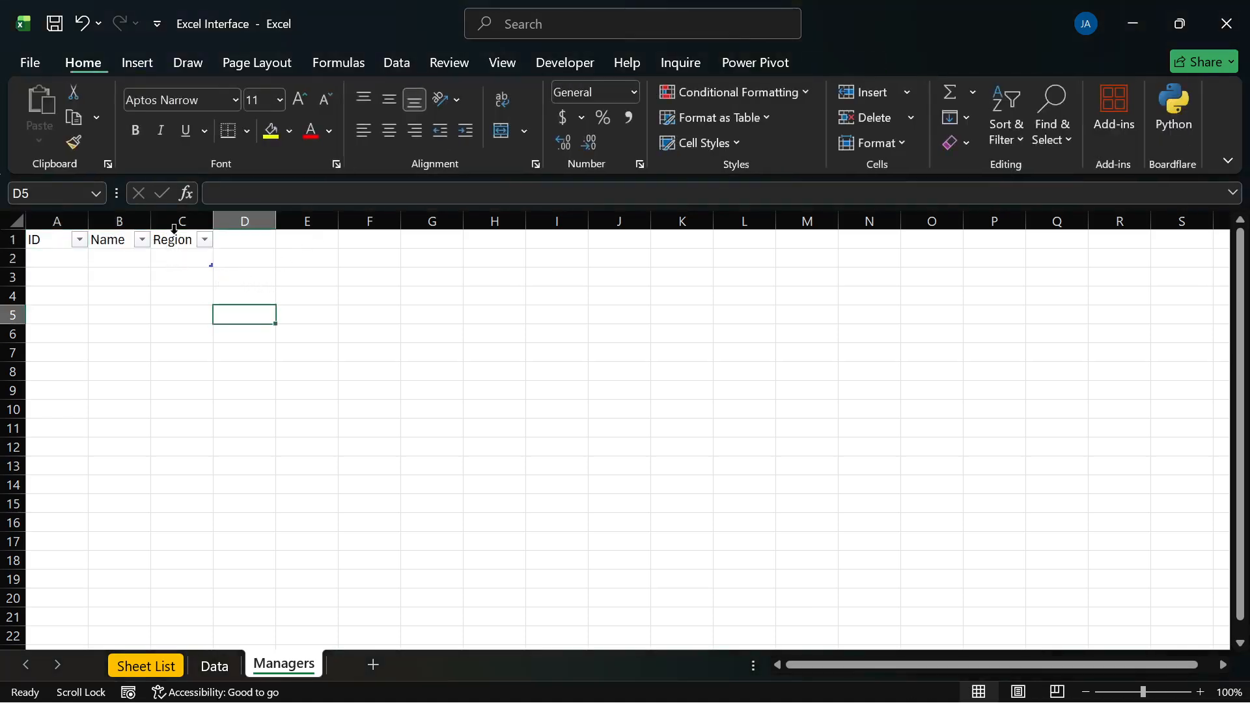
# Step: Fill the header cells A1:C1 of the Managers table with light gray
pyautogui.moveTo(183, 242); pyautogui.dragTo(61, 234)
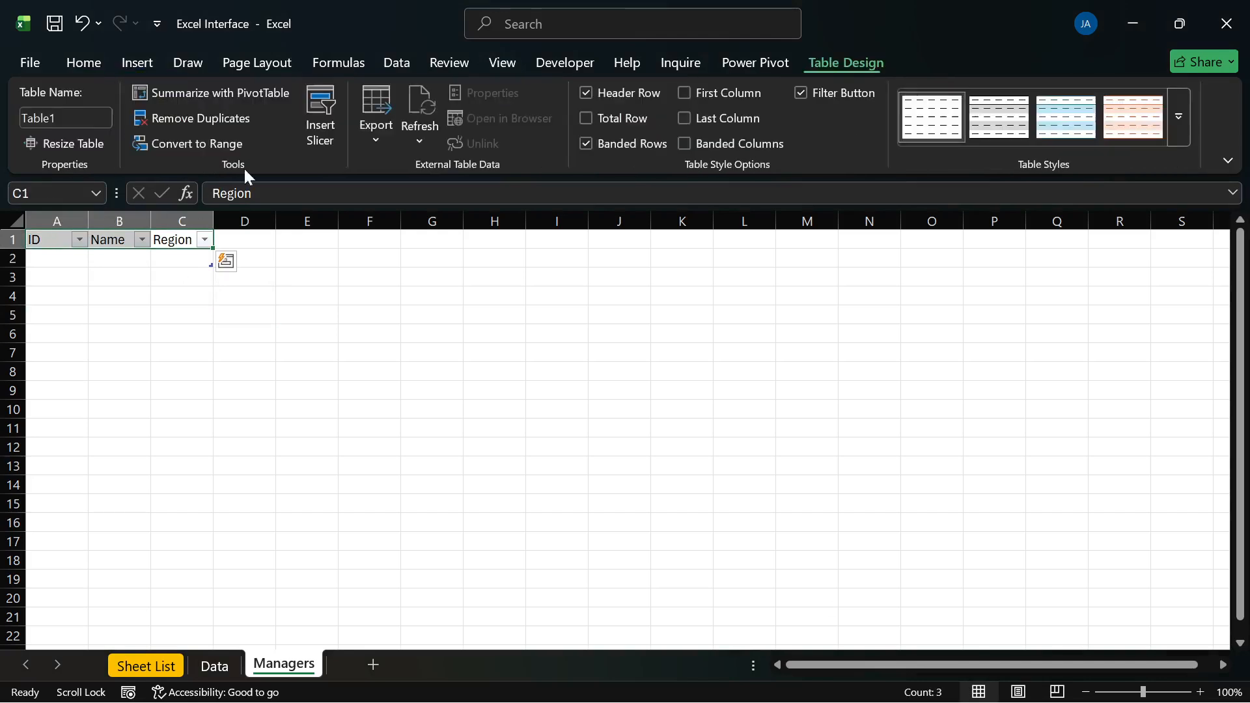
pyautogui.click(106, 58)
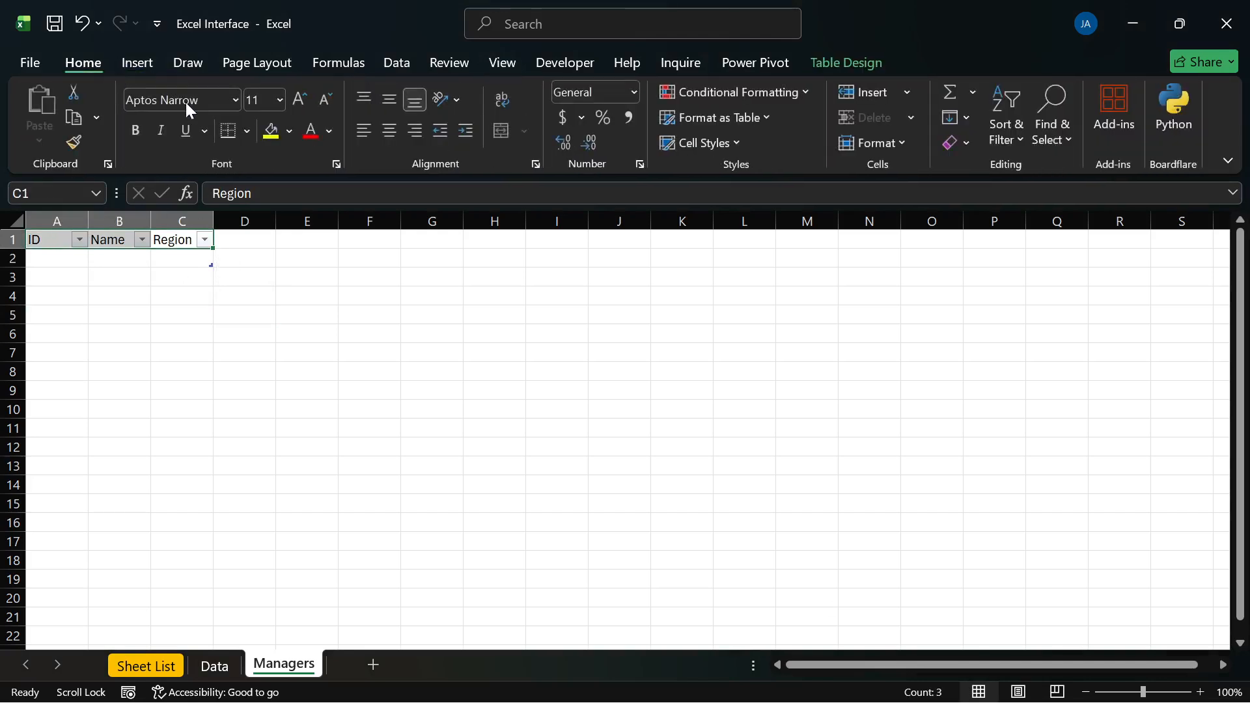
pyautogui.click(290, 130)
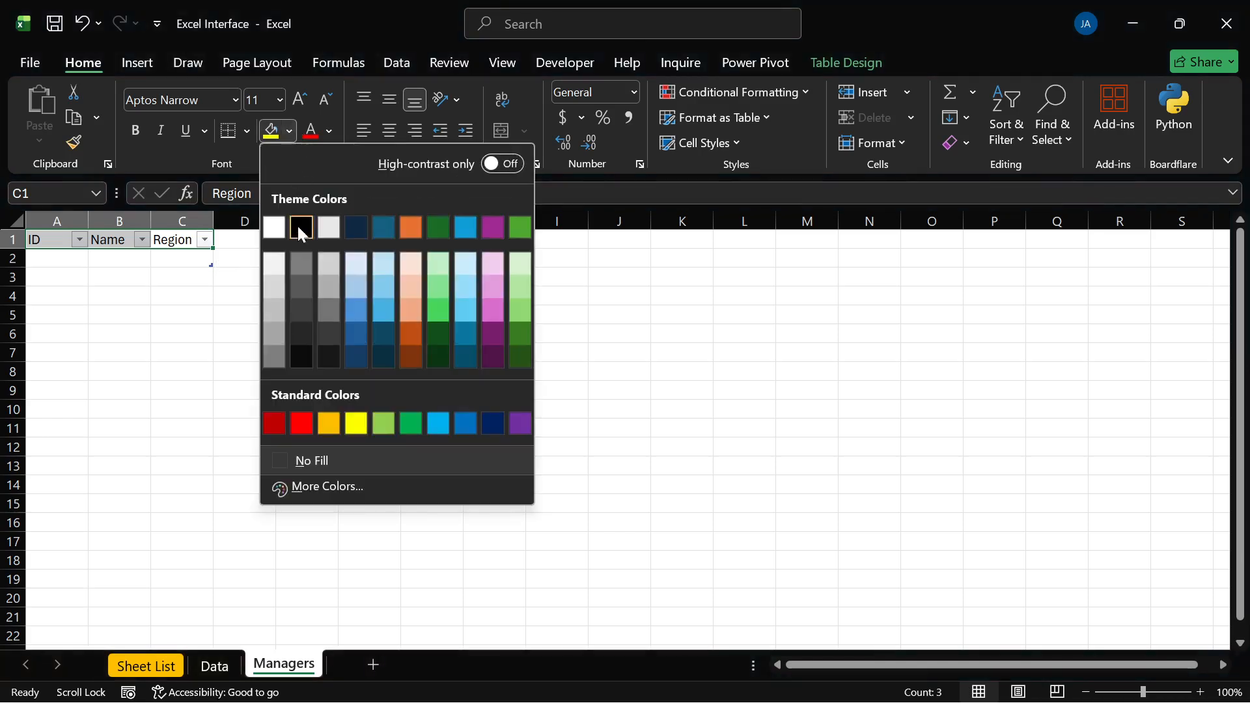
pyautogui.click(273, 279)
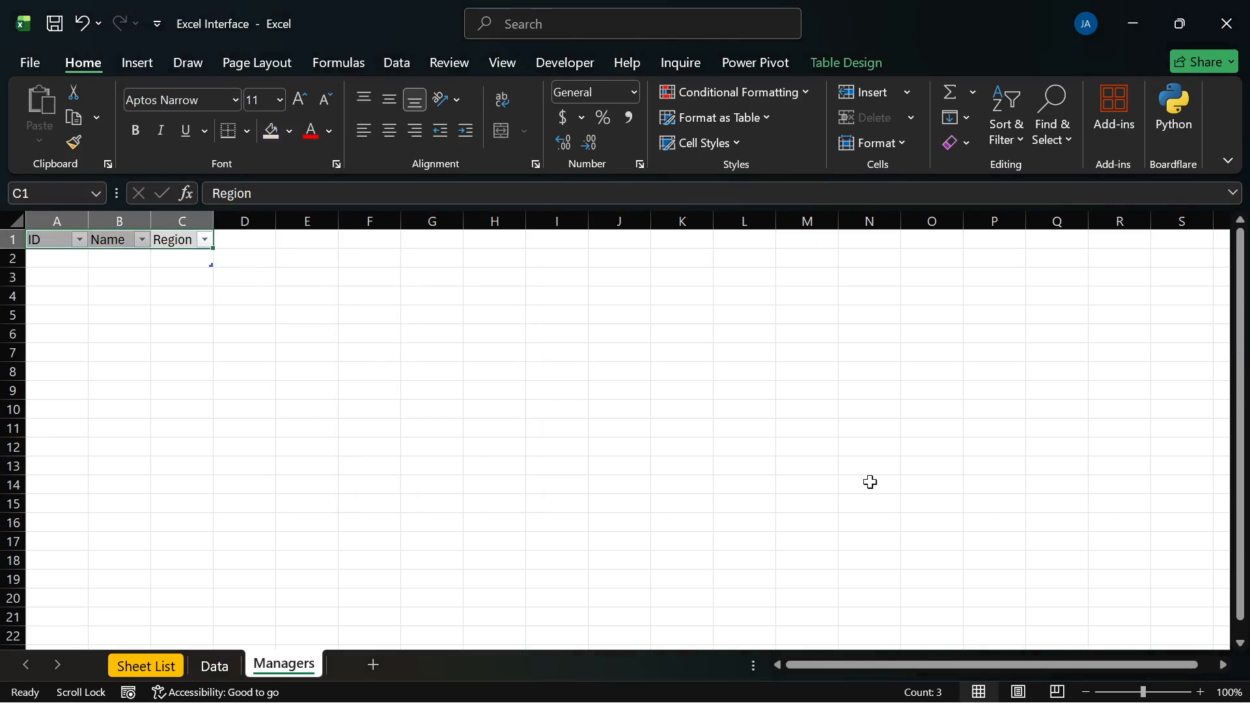
# Step: Set the Managers sheet's magnification to 200%
pyautogui.click(1229, 692)
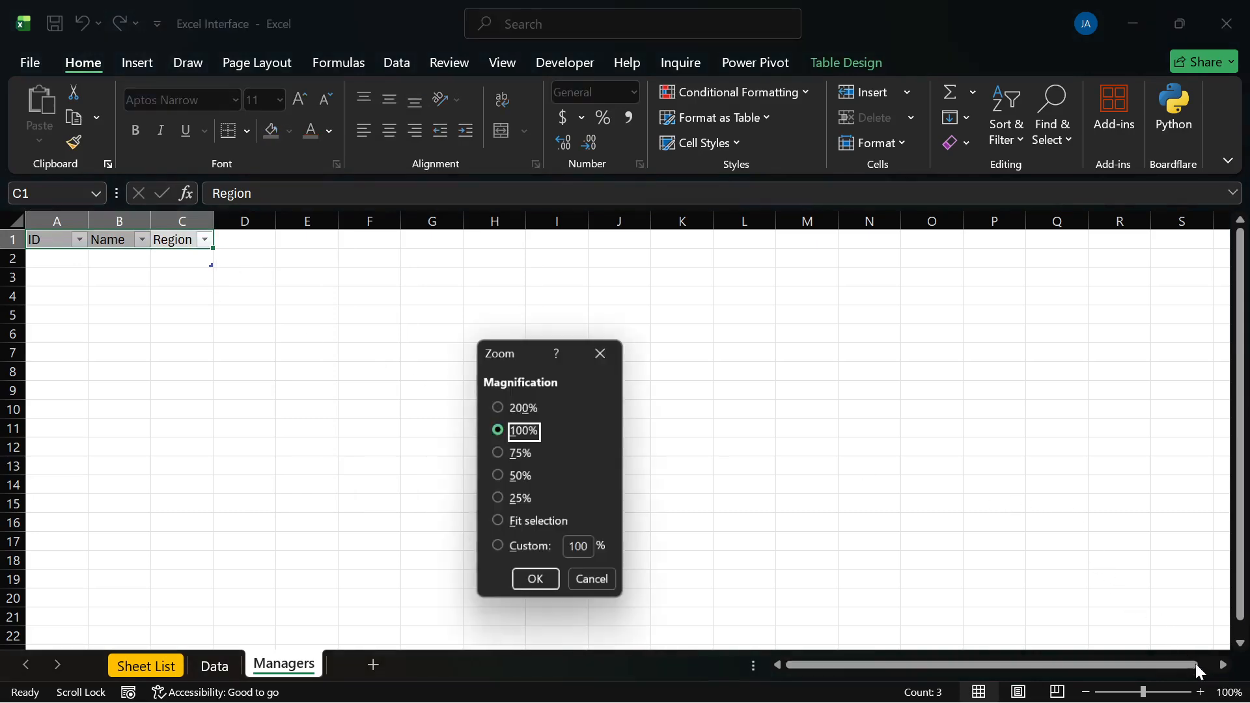
pyautogui.click(524, 406)
pyautogui.click(547, 577)
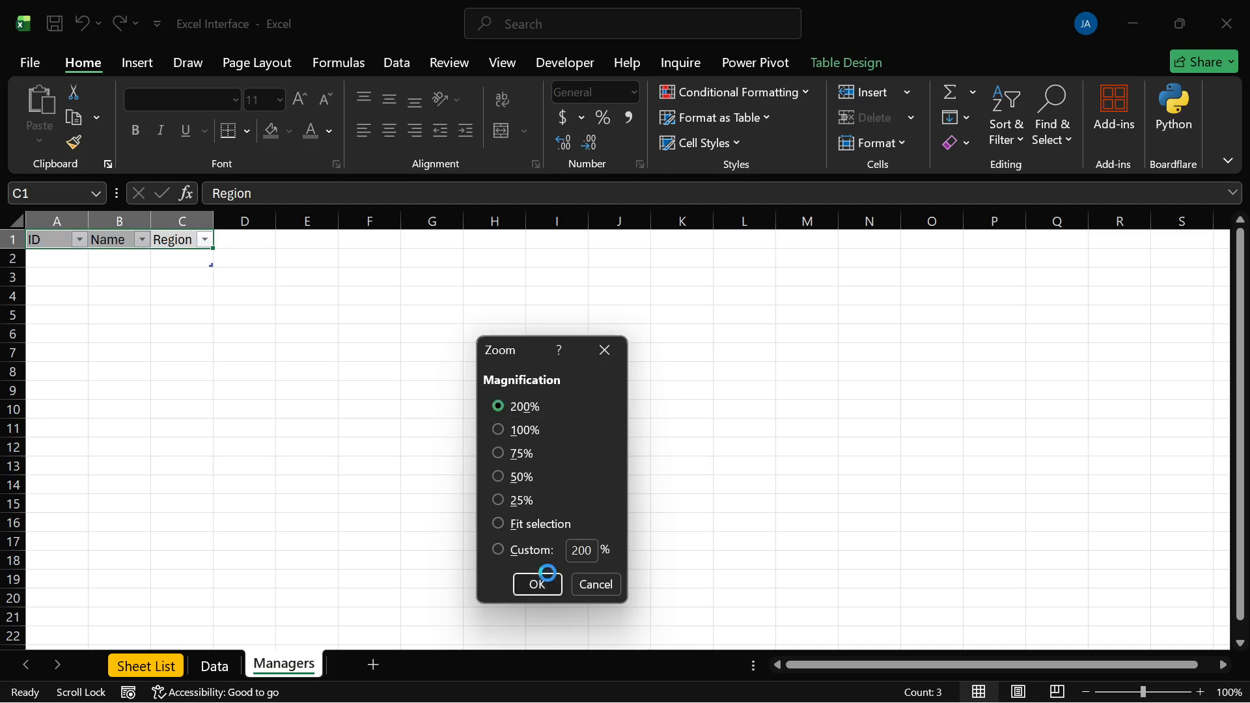
pyautogui.click(267, 357)
# Step: Enter the three managers' ID codes in A2:A4 under the ID header, in uppercase
pyautogui.click(143, 306)
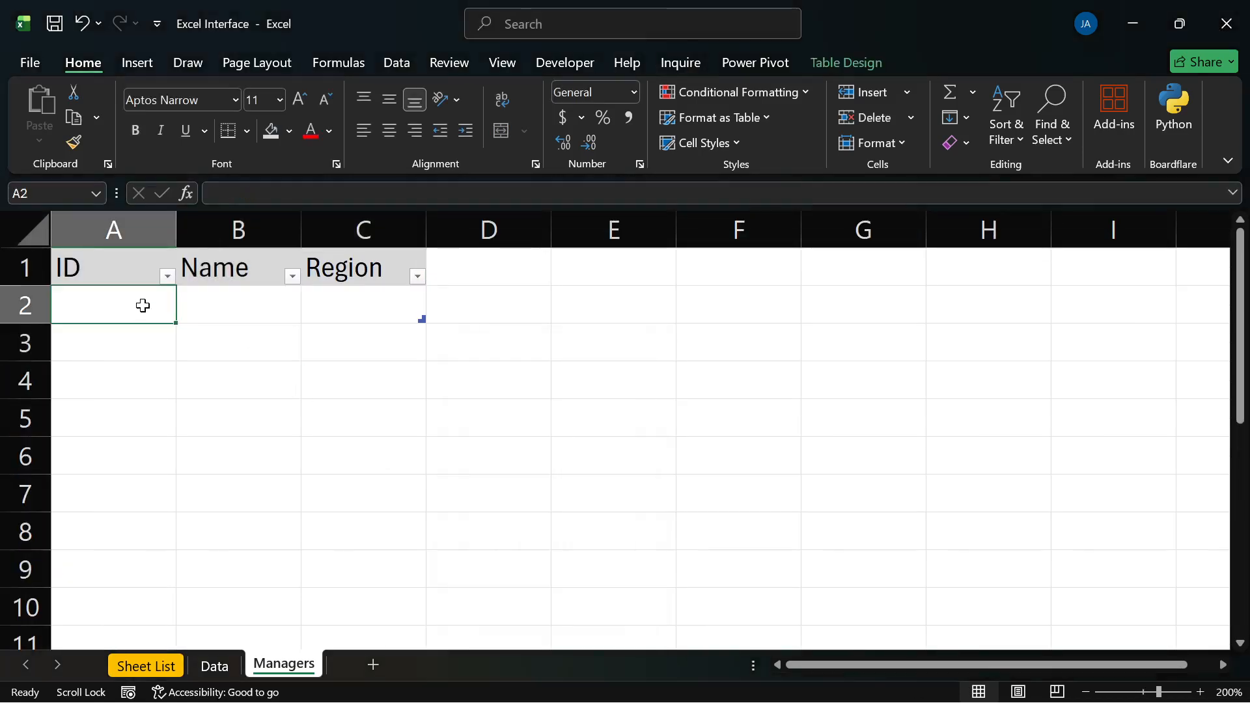
pyautogui.write('mg')
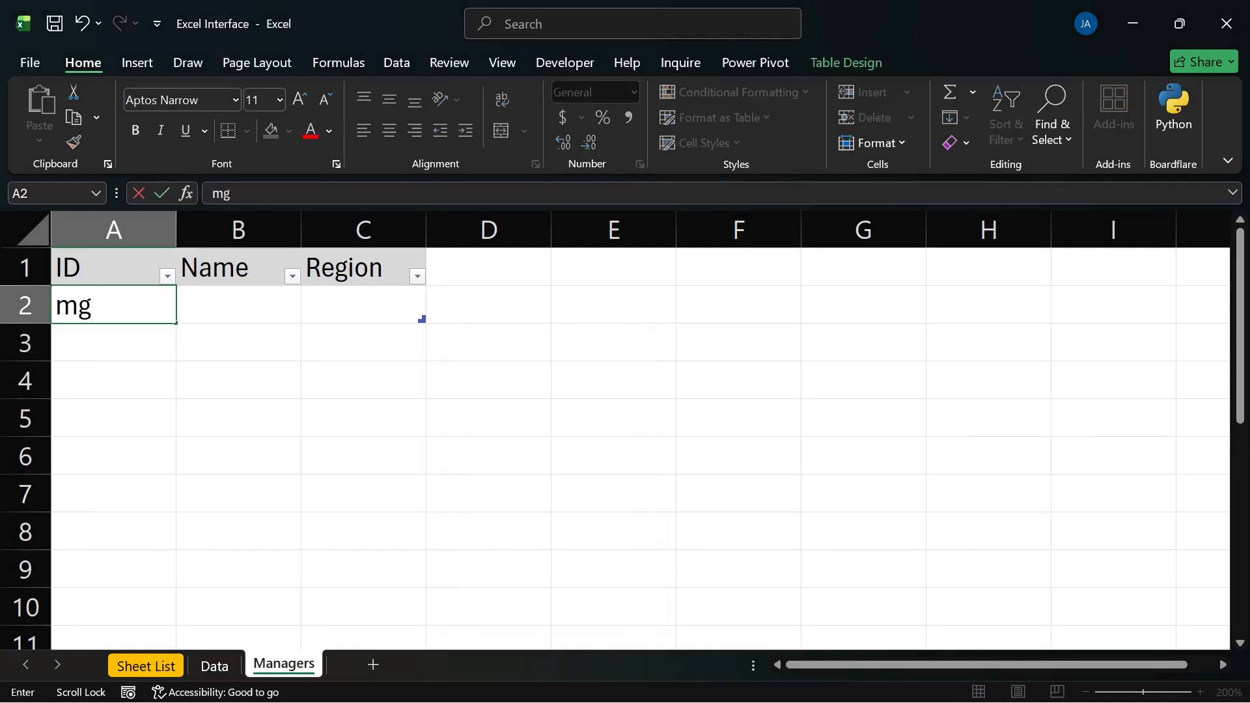
pyautogui.press('BackSpace')
pyautogui.press('BackSpace')
pyautogui.write('MG')
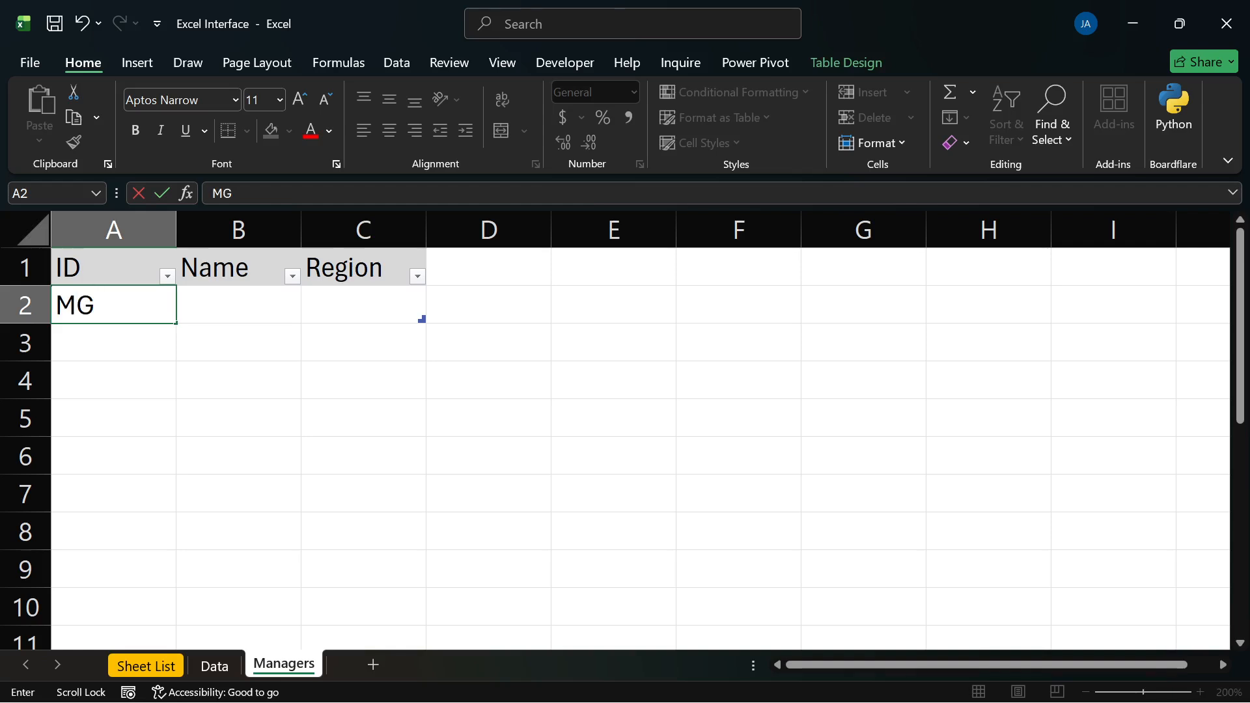
pyautogui.write('E101')
pyautogui.press('Return')
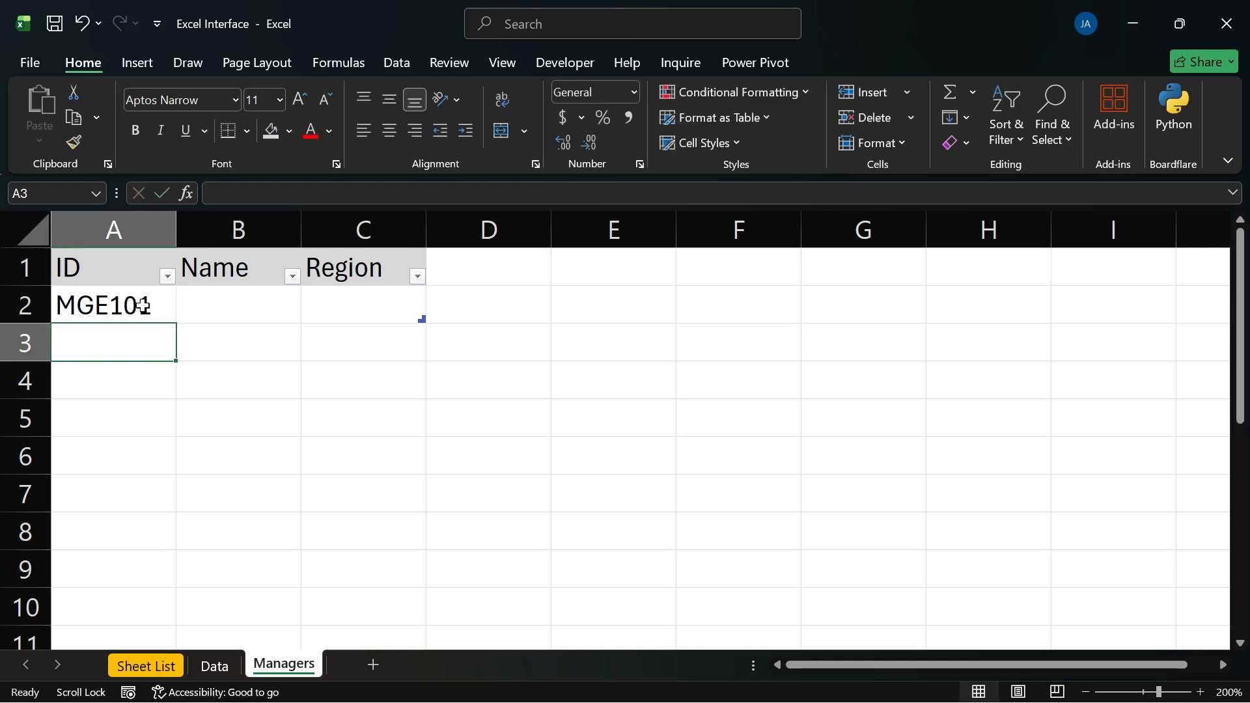
pyautogui.write('MGA')
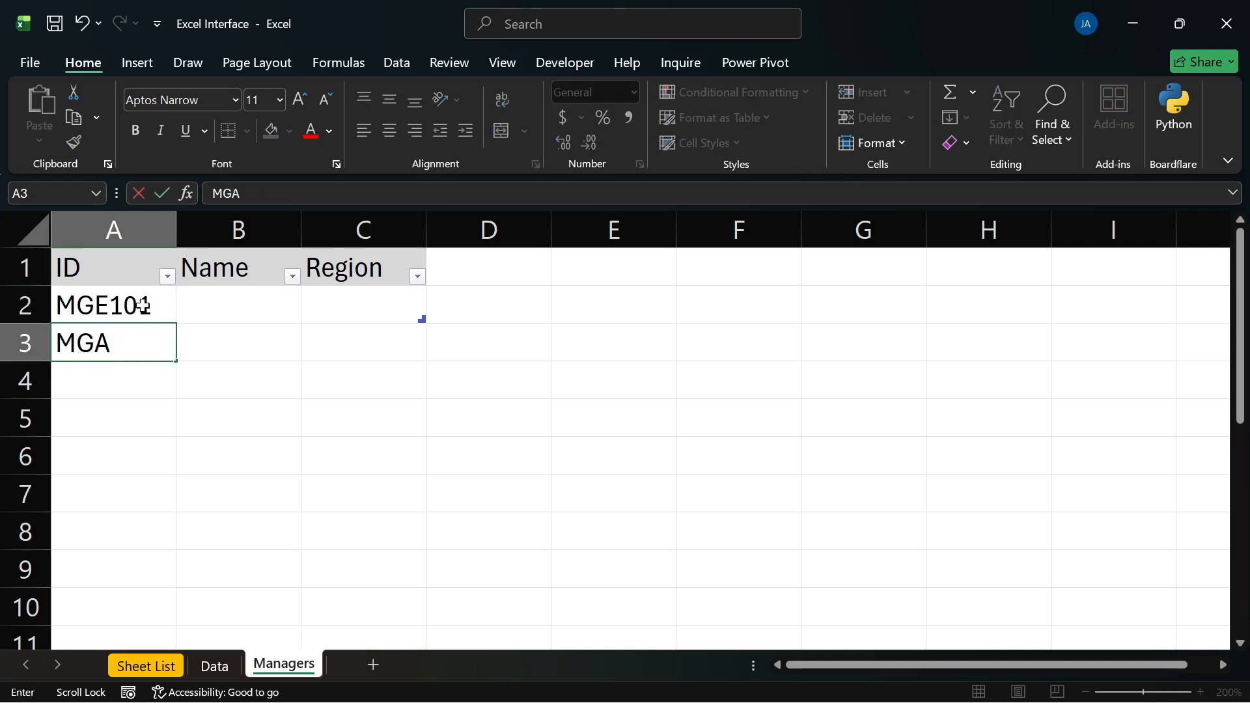
pyautogui.press('BackSpace')
pyautogui.write('S352')
pyautogui.press('Return')
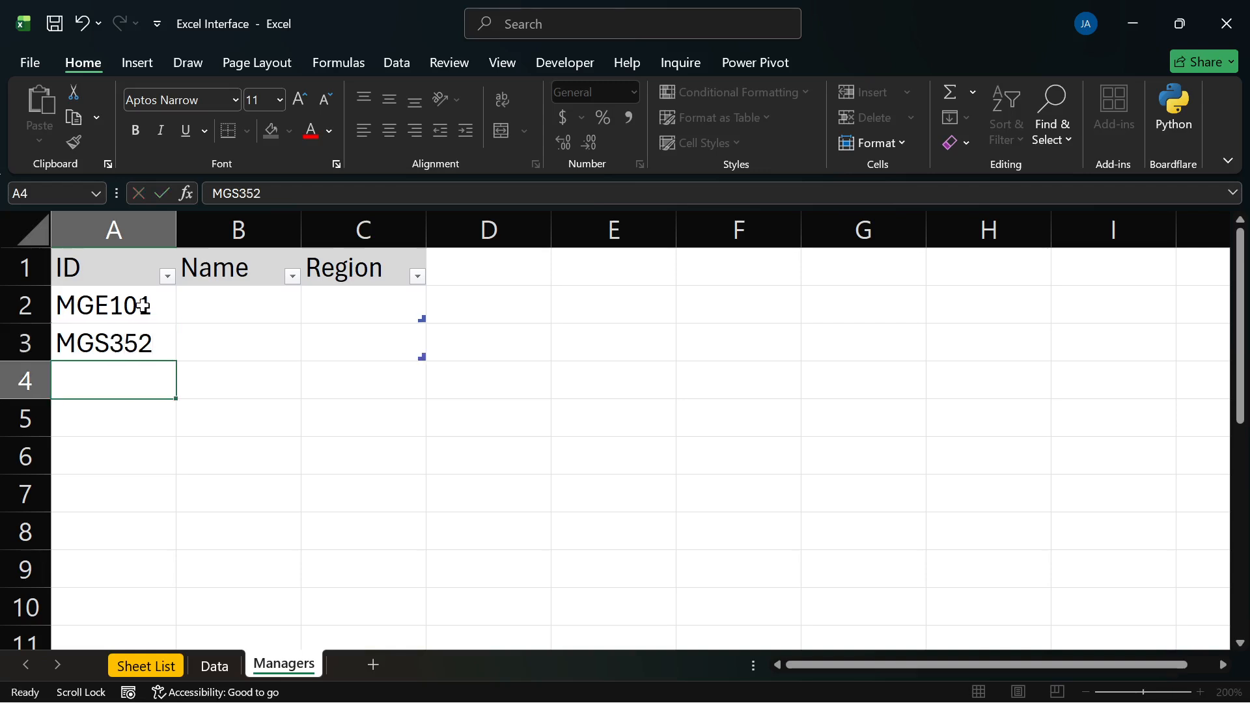
pyautogui.write('M')
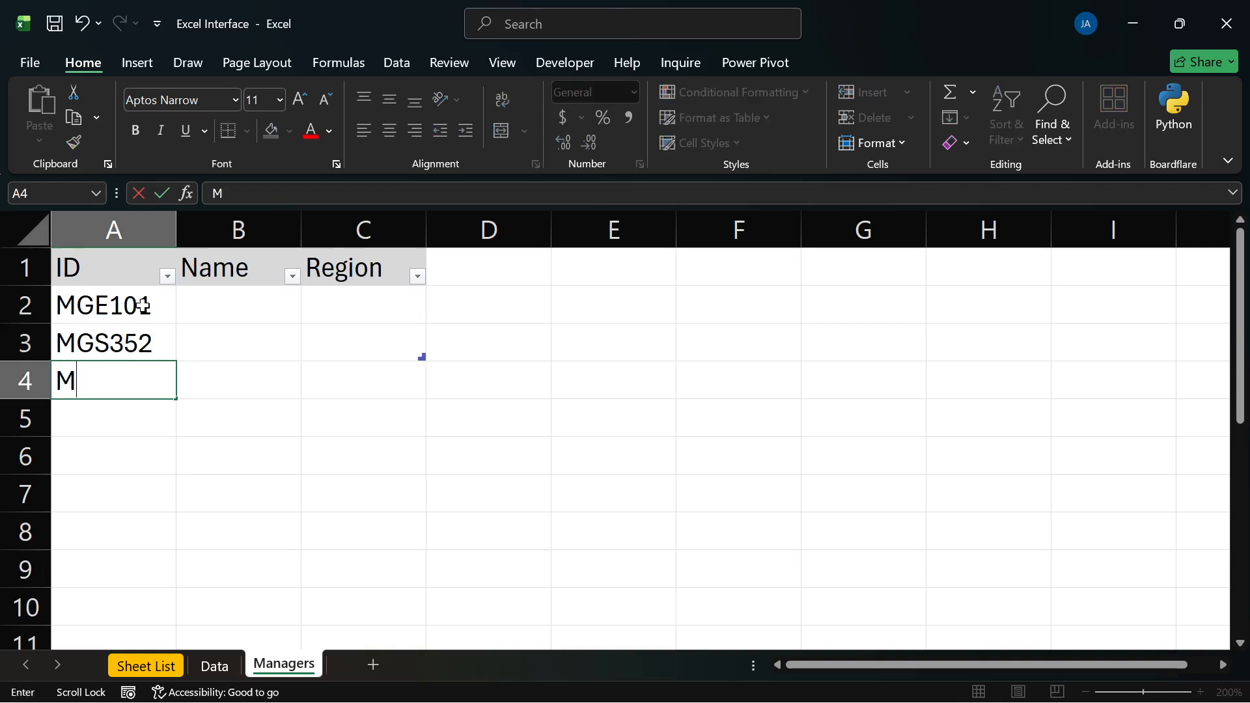
pyautogui.write('GW103')
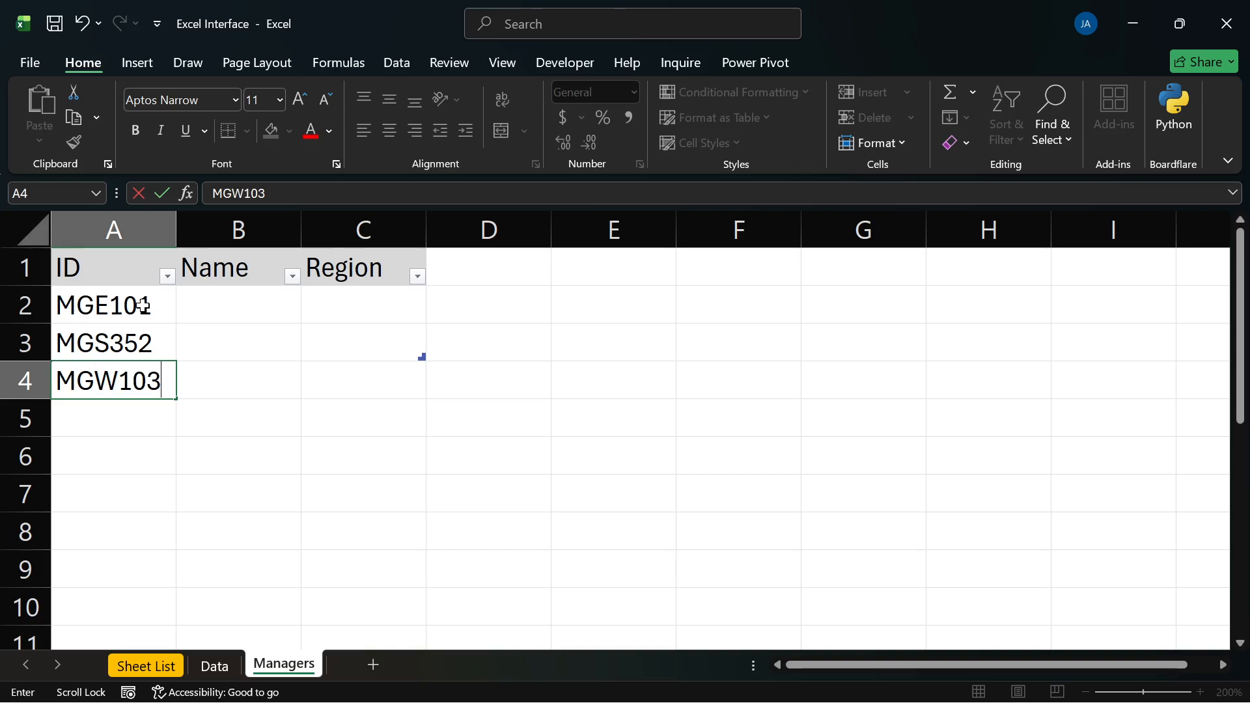
pyautogui.press('Return')
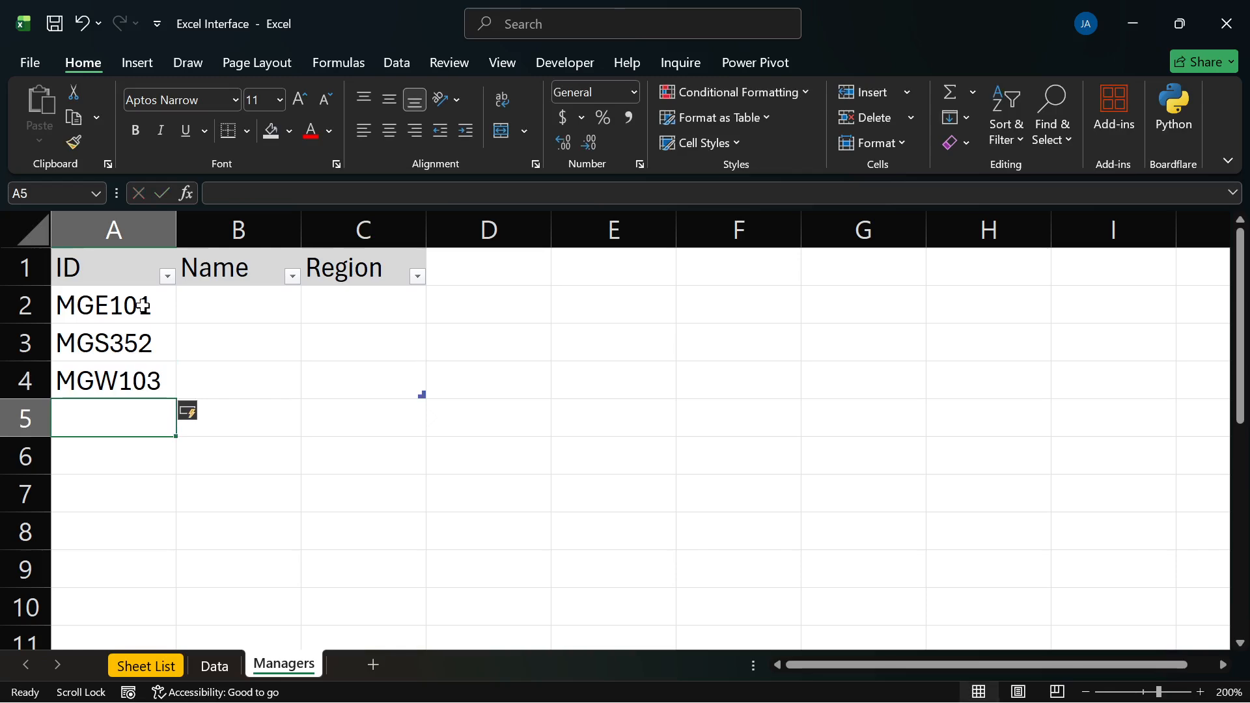
# Step: Enter the three managers' full names in B2:B4 and autofit column B to them
pyautogui.click(264, 312)
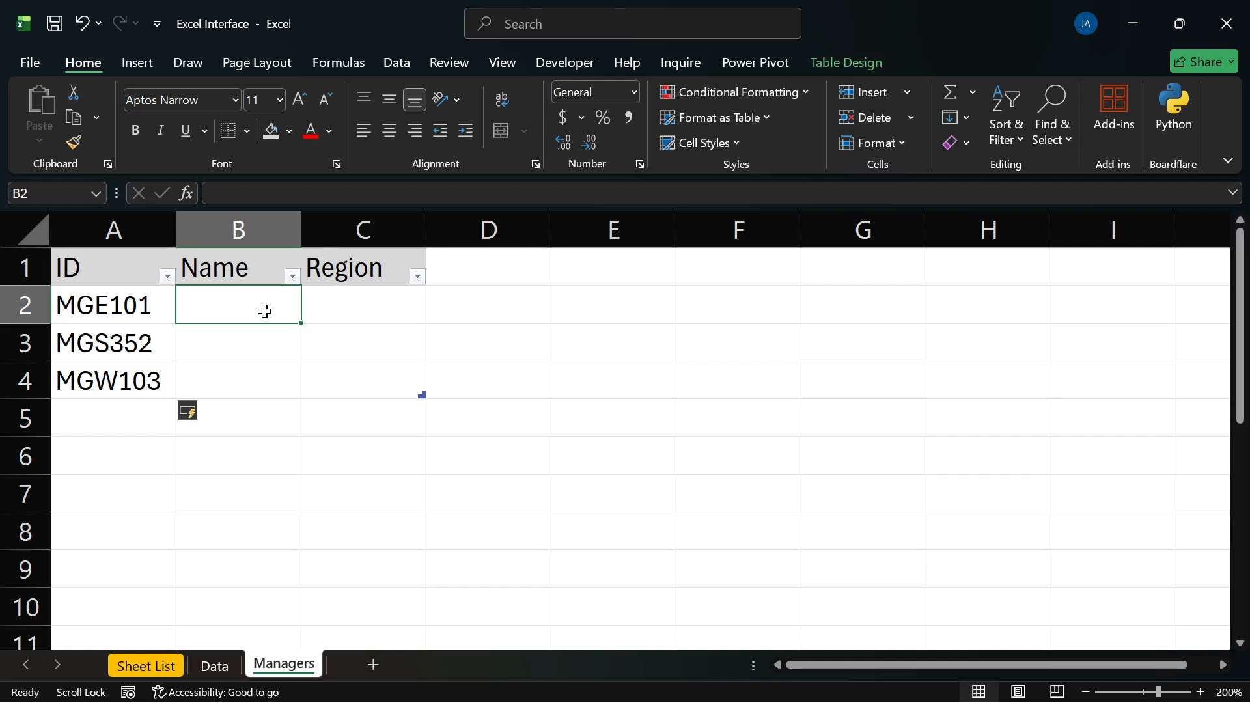
pyautogui.write('Paul ')
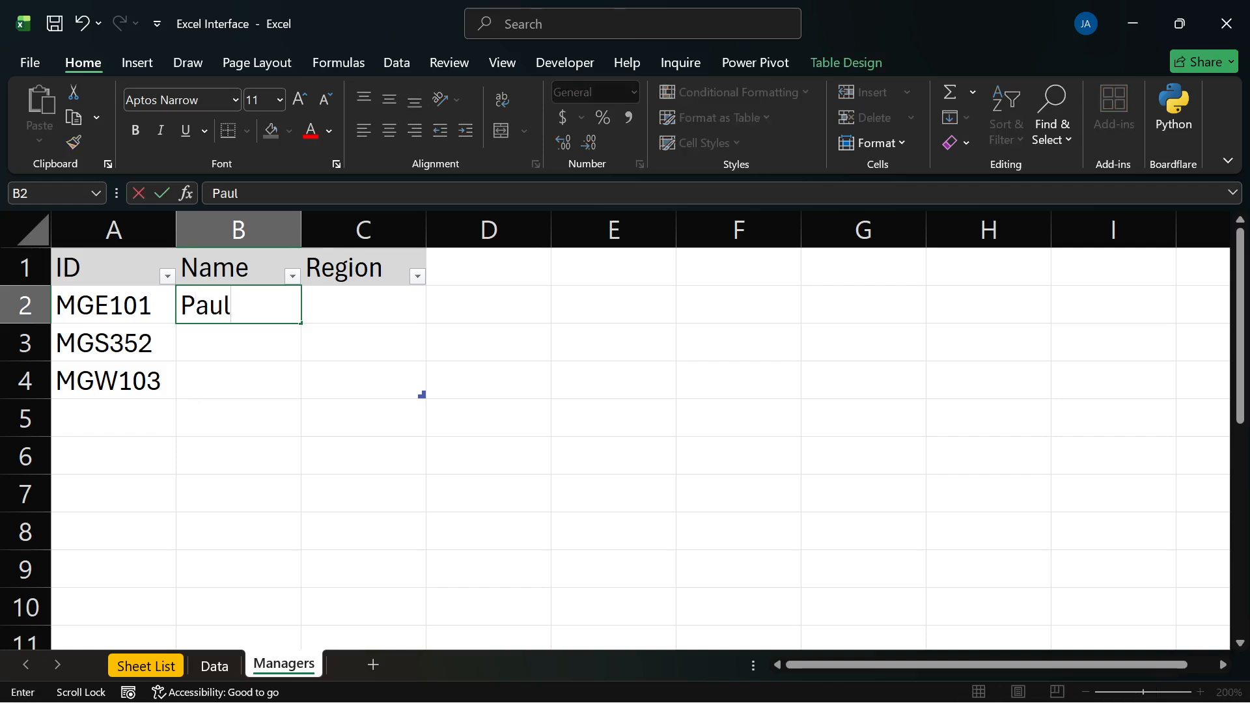
pyautogui.write('Kye')
pyautogui.press('BackSpace')
pyautogui.write('le')
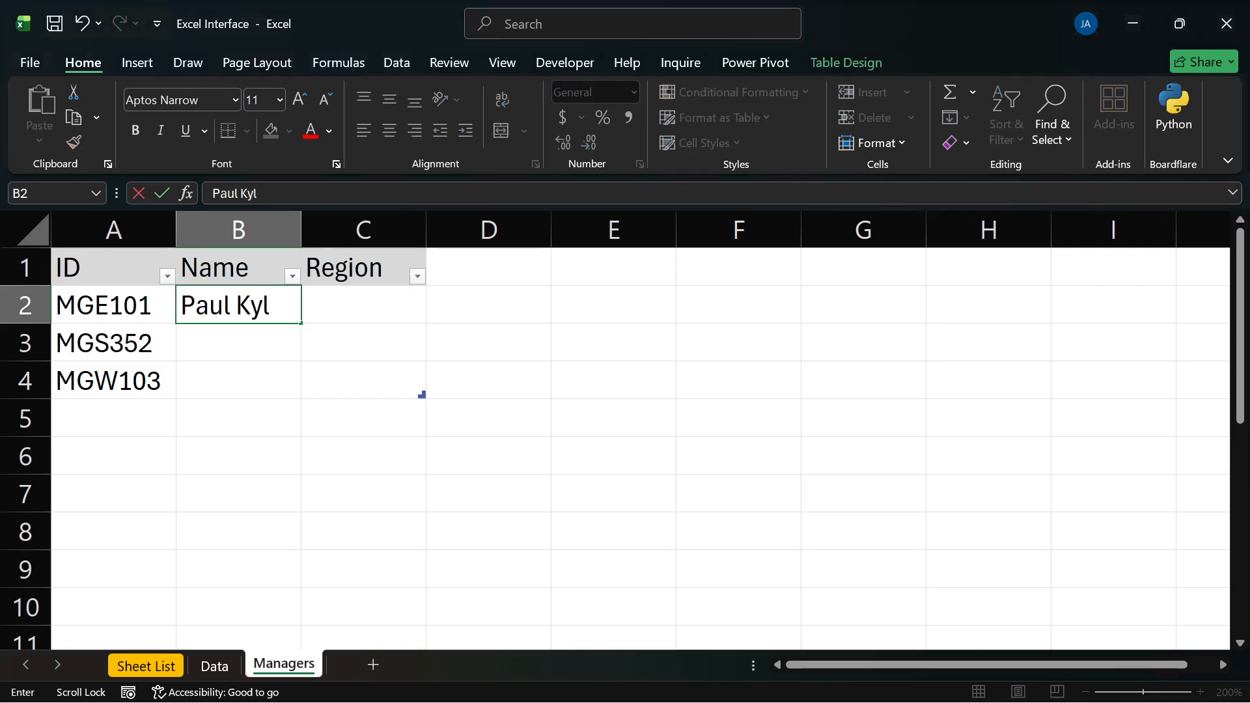
pyautogui.press('Return')
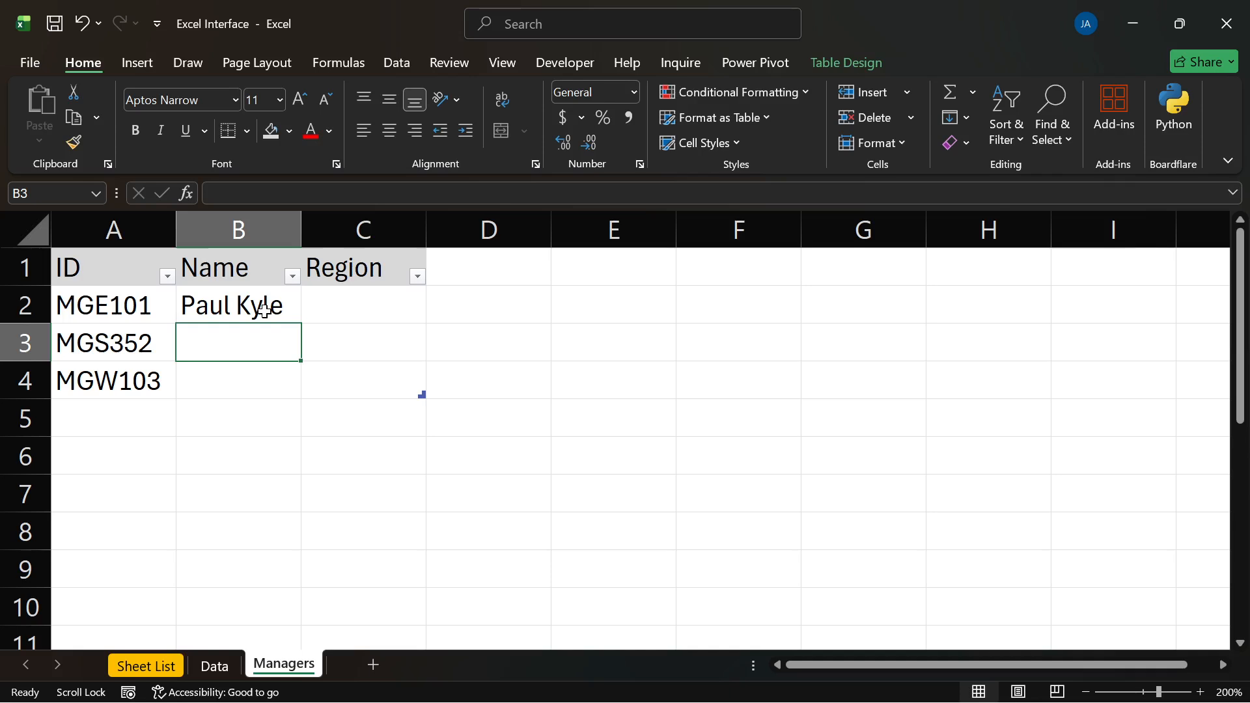
pyautogui.write('G')
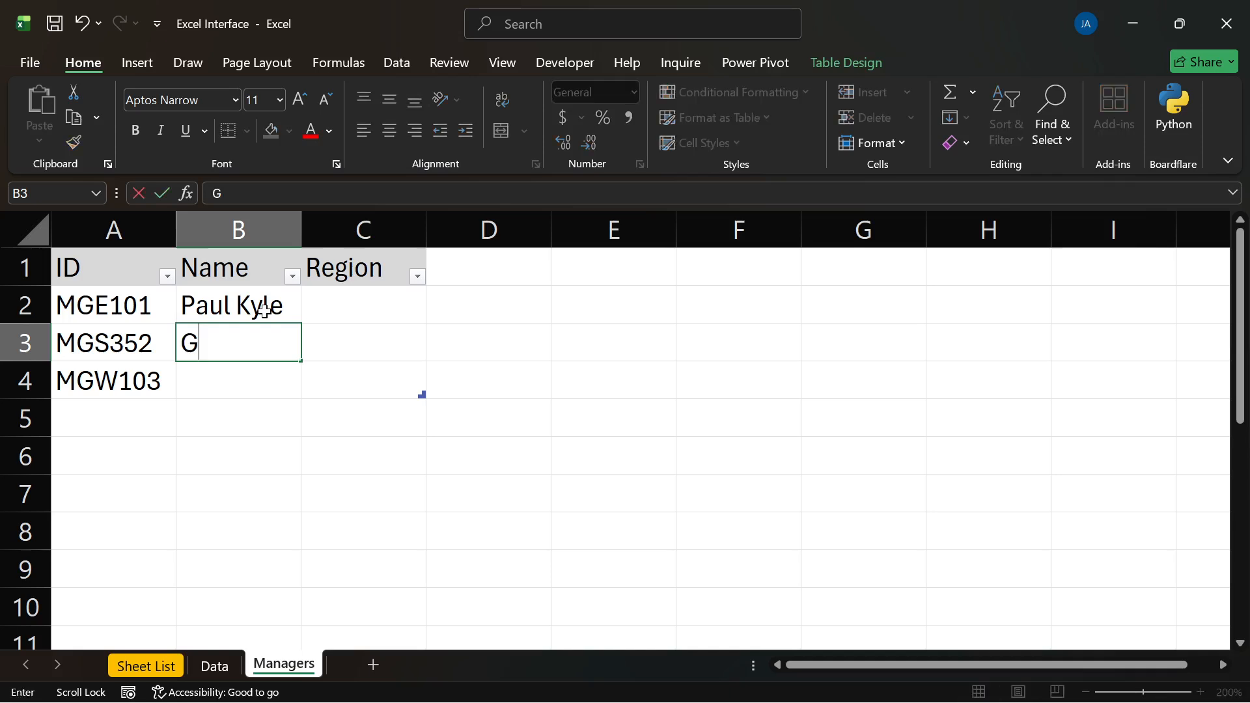
pyautogui.write('oerge')
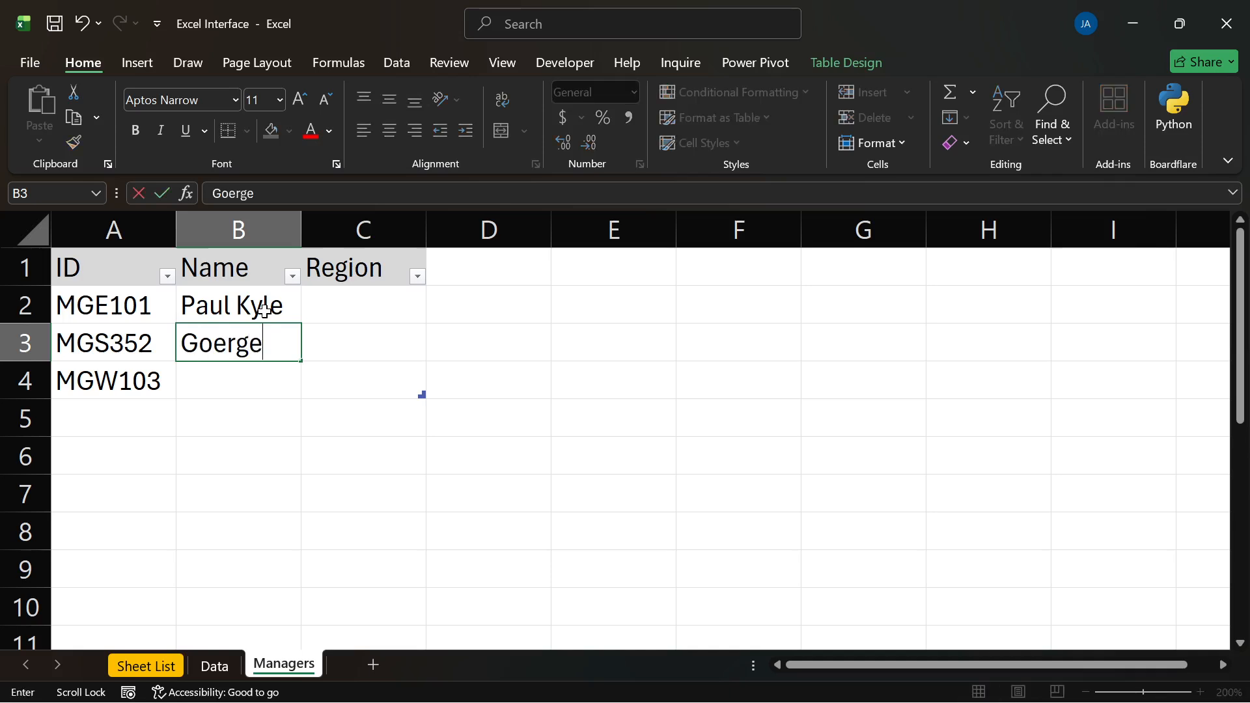
pyautogui.write(' Bale')
pyautogui.press('Return')
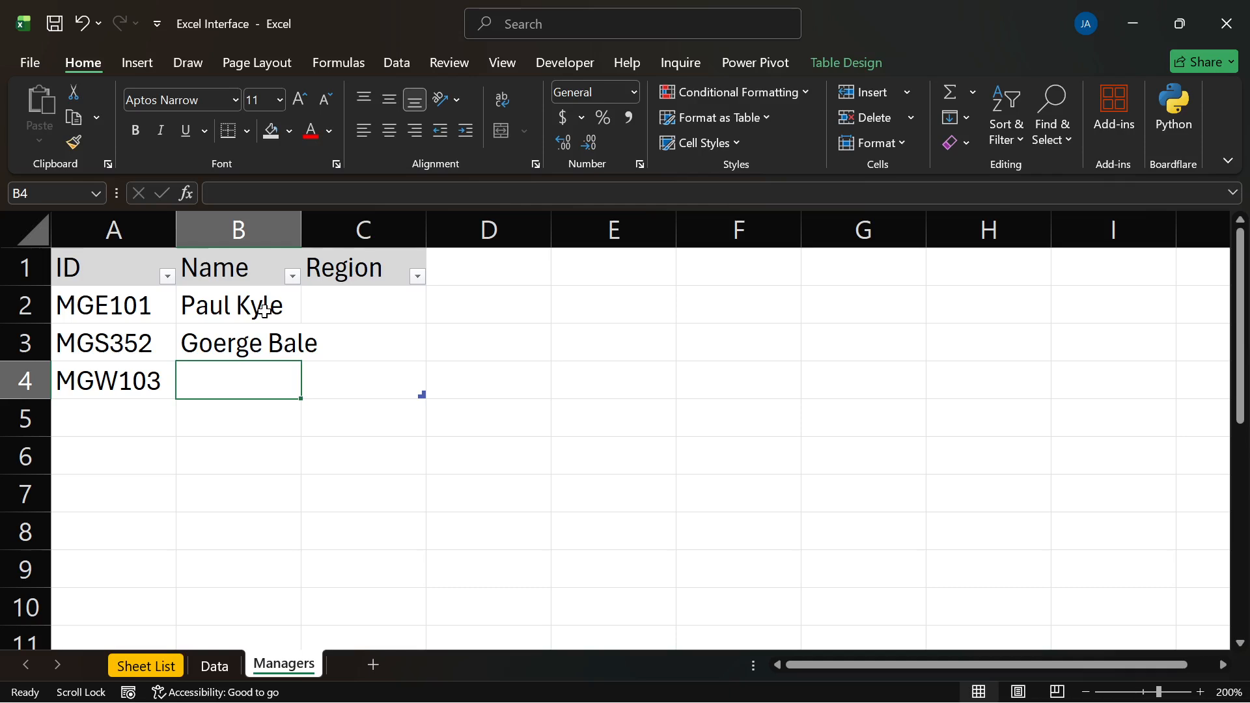
pyautogui.write('Brady')
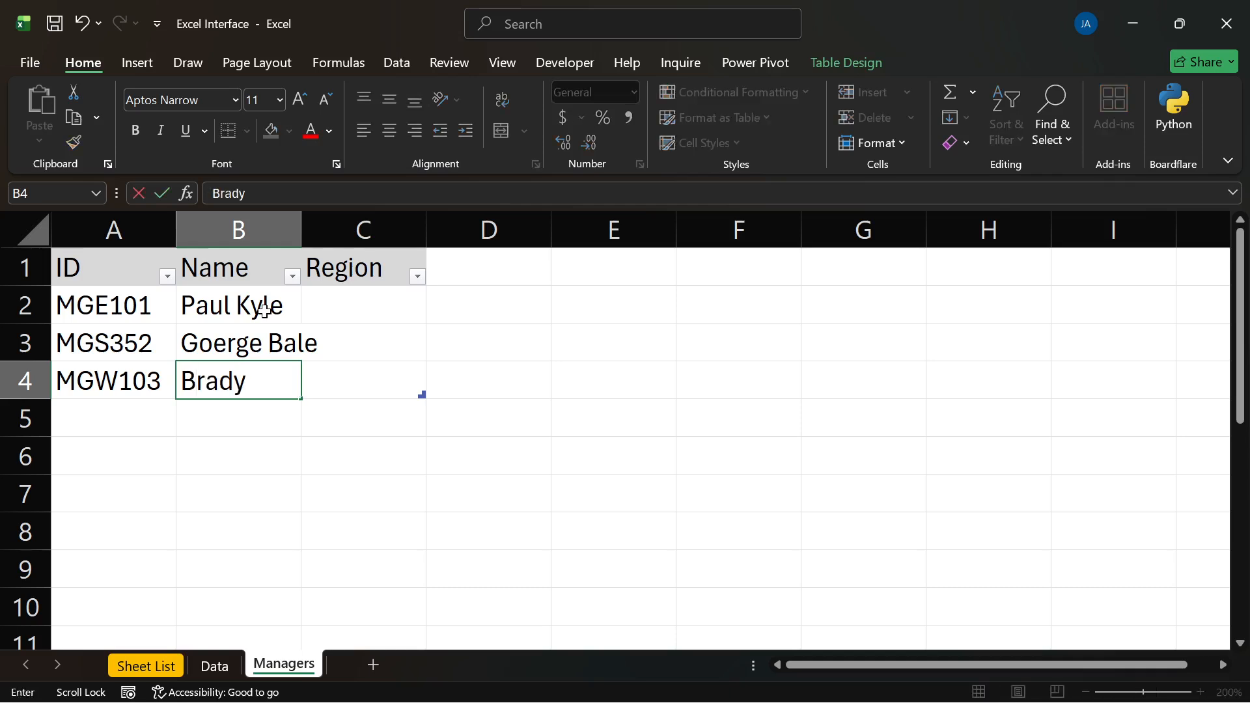
pyautogui.write(' Ford')
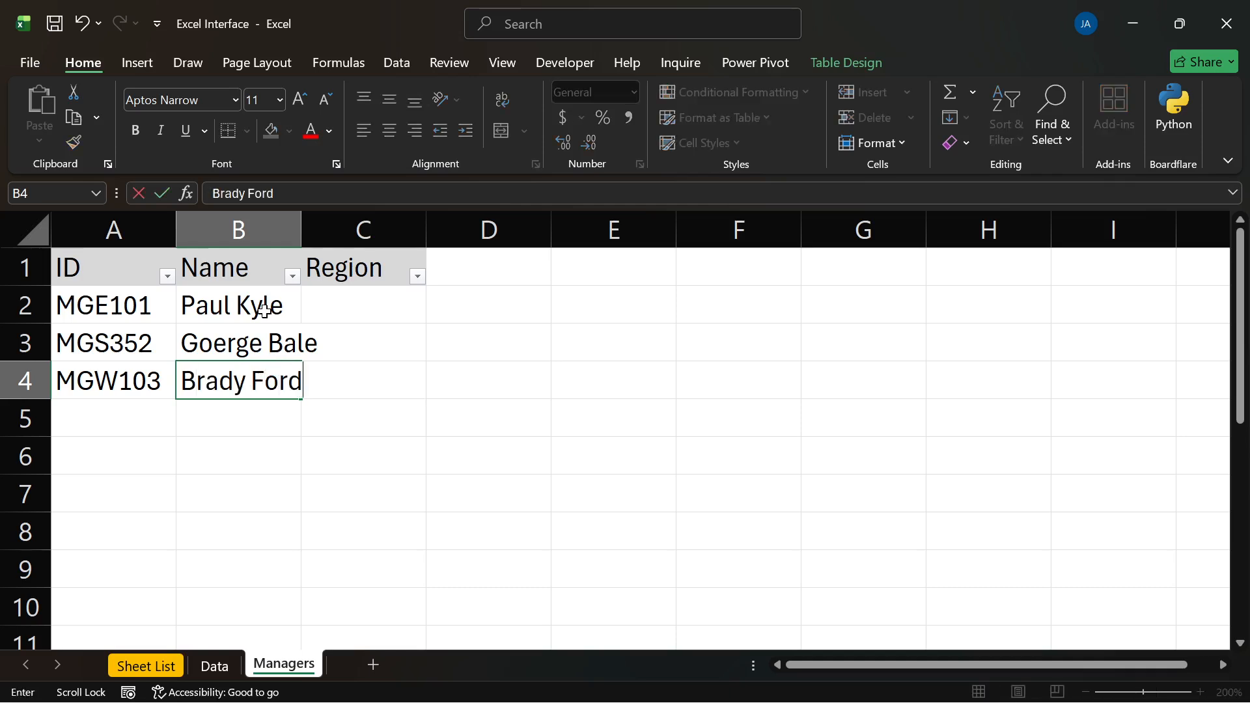
pyautogui.press('Return')
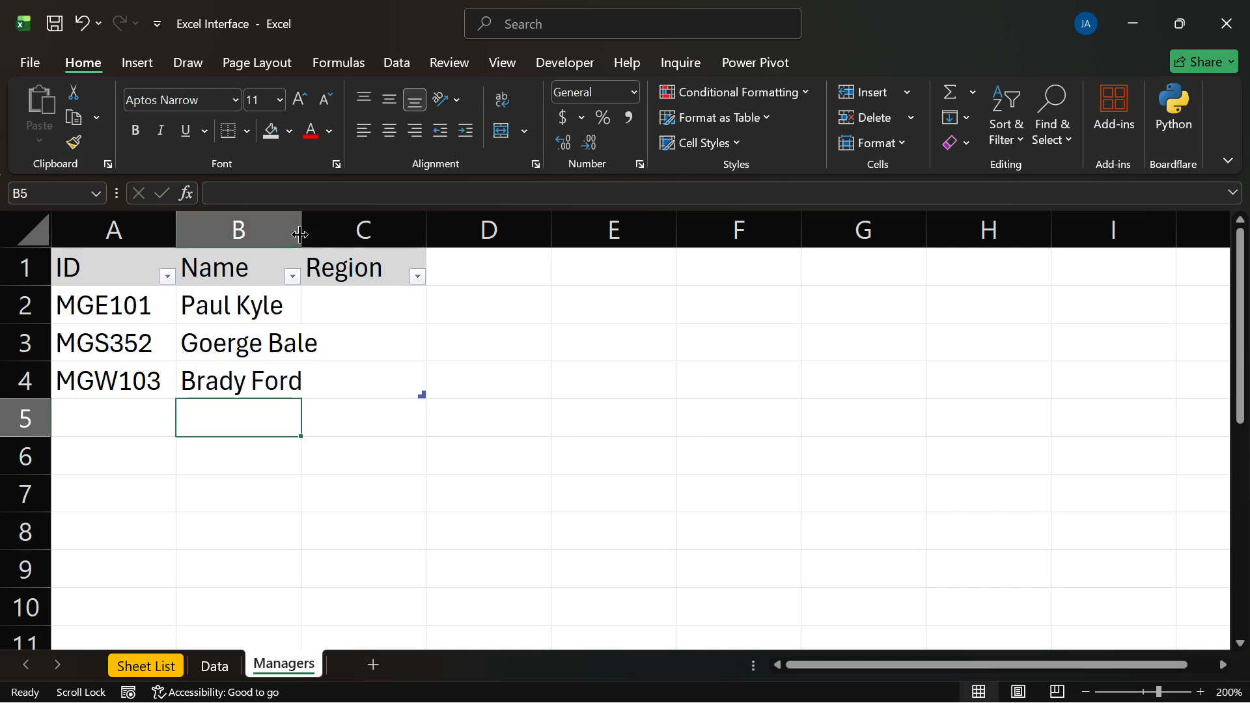
pyautogui.doubleClick(302, 228)
pyautogui.click(355, 304)
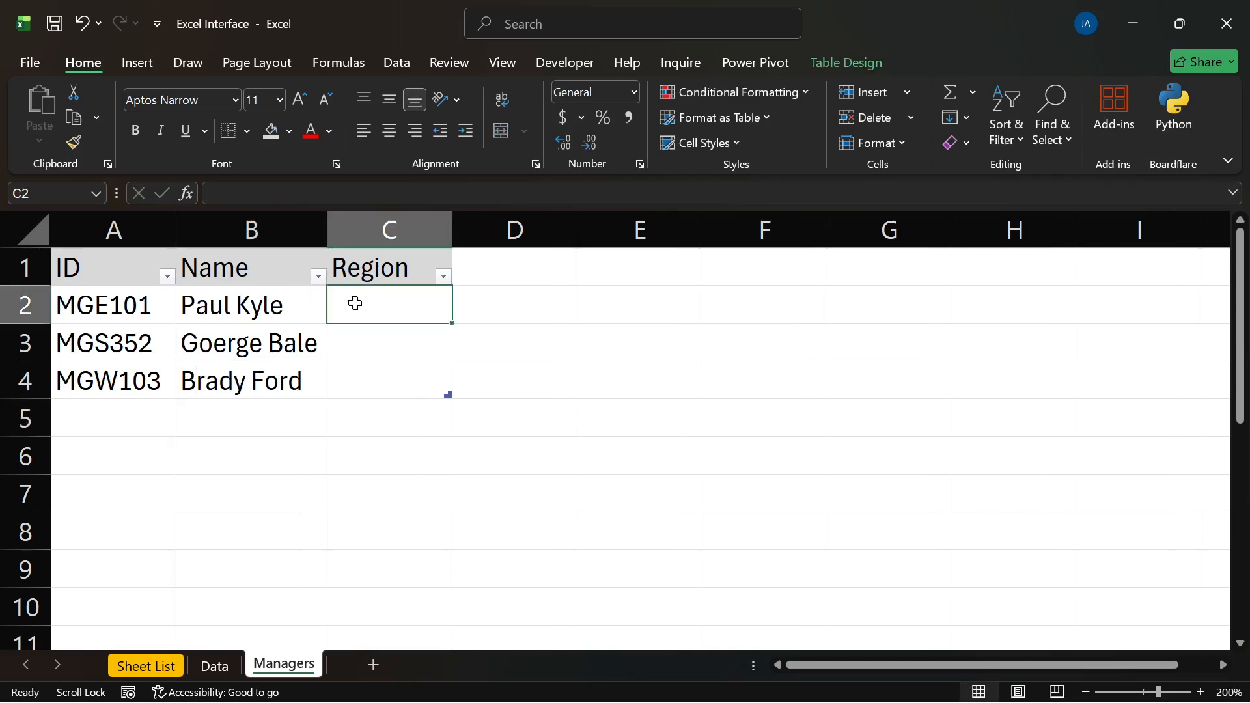
# Step: Enter East, South and West in C2:C4 under the Region header of the Managers table
pyautogui.write('East')
pyautogui.press('Return')
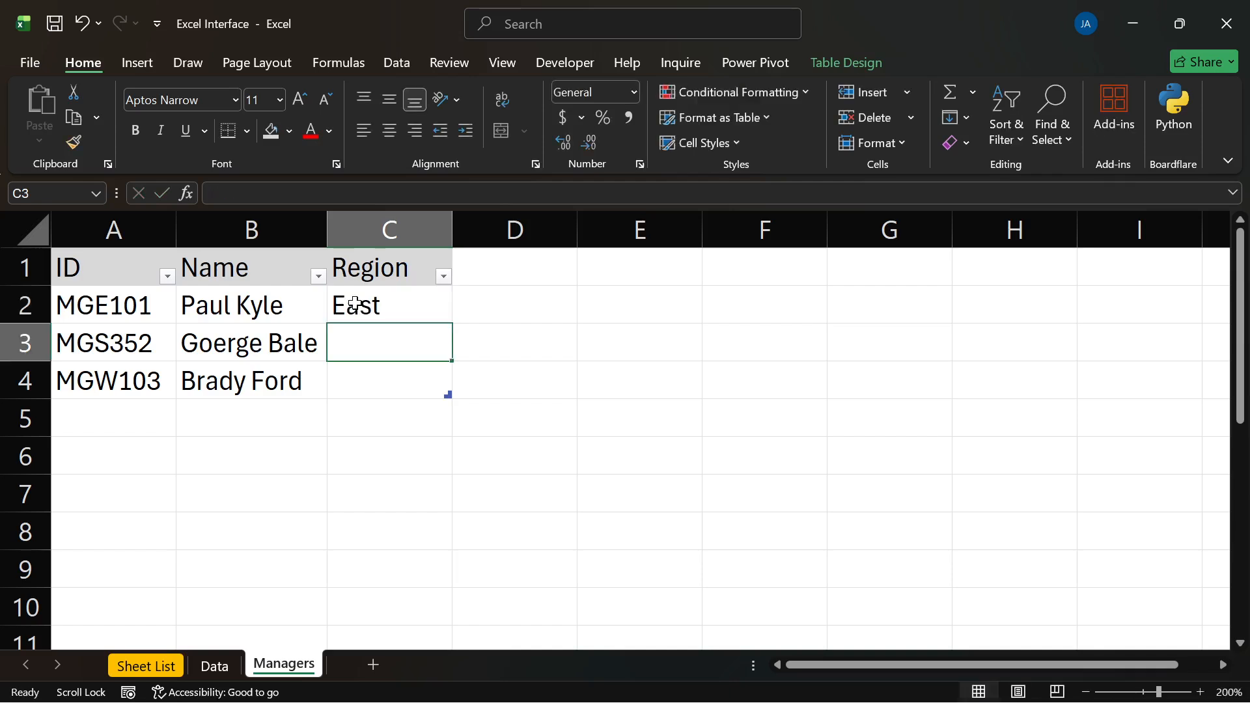
pyautogui.write('South')
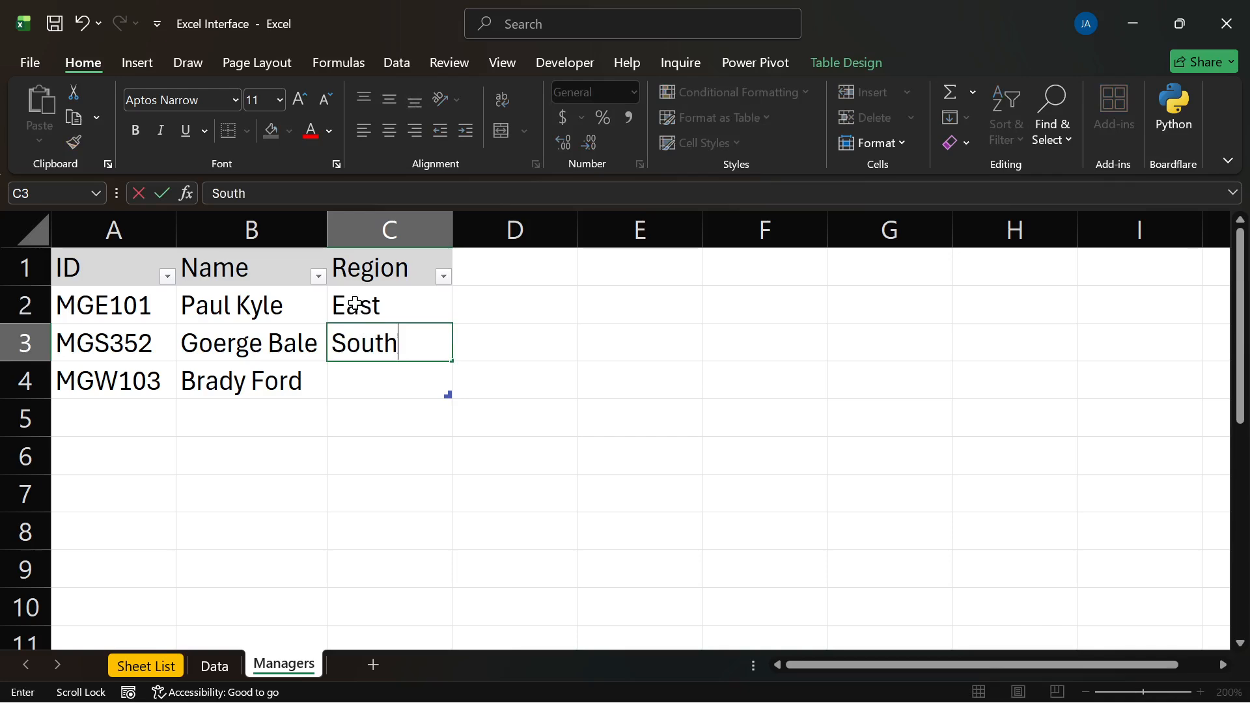
pyautogui.press('Return')
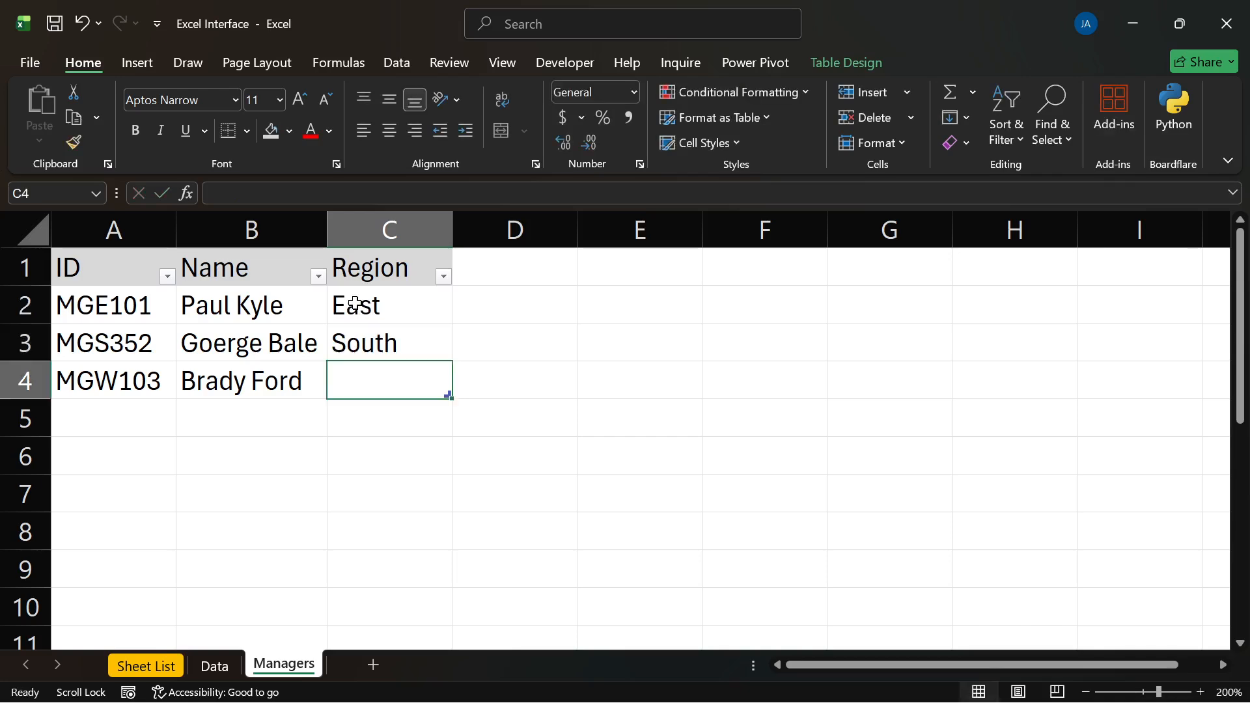
pyautogui.write('West')
pyautogui.press('Return')
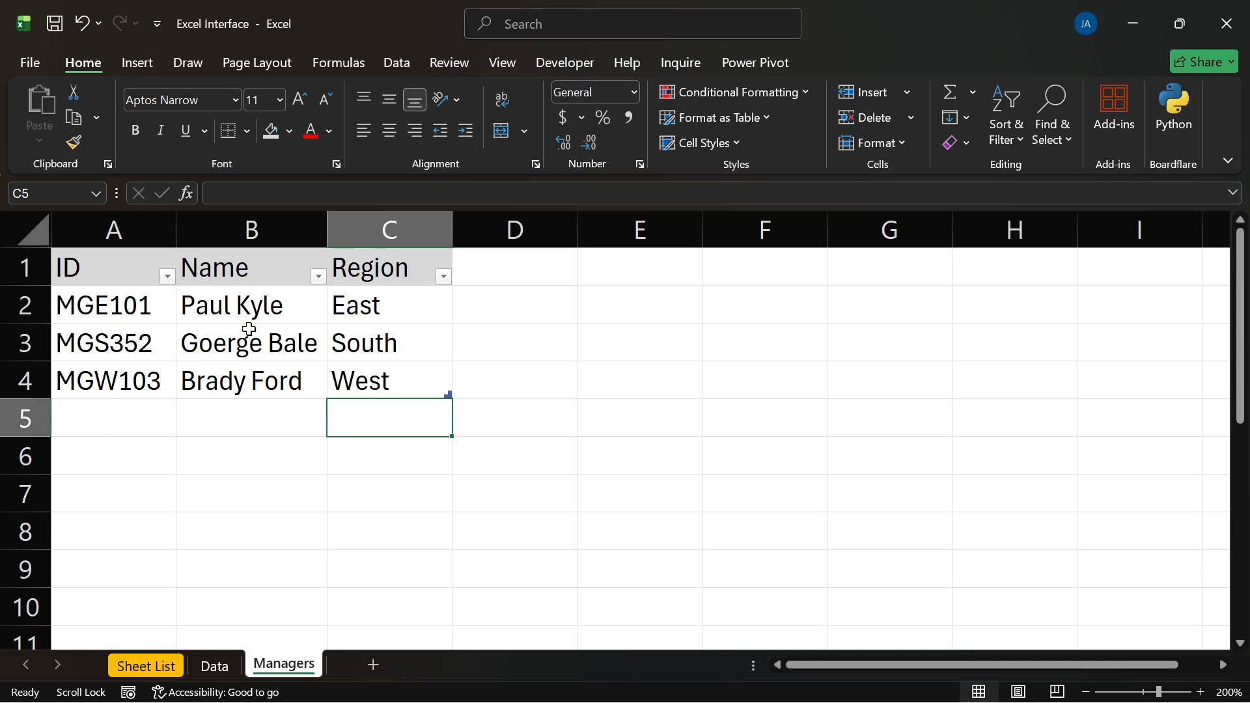
# Step: Start a Data Validation rule for the Manager cells G2:G8 on the Data sheet, allowing List values
pyautogui.moveTo(251, 303); pyautogui.dragTo(252, 372)
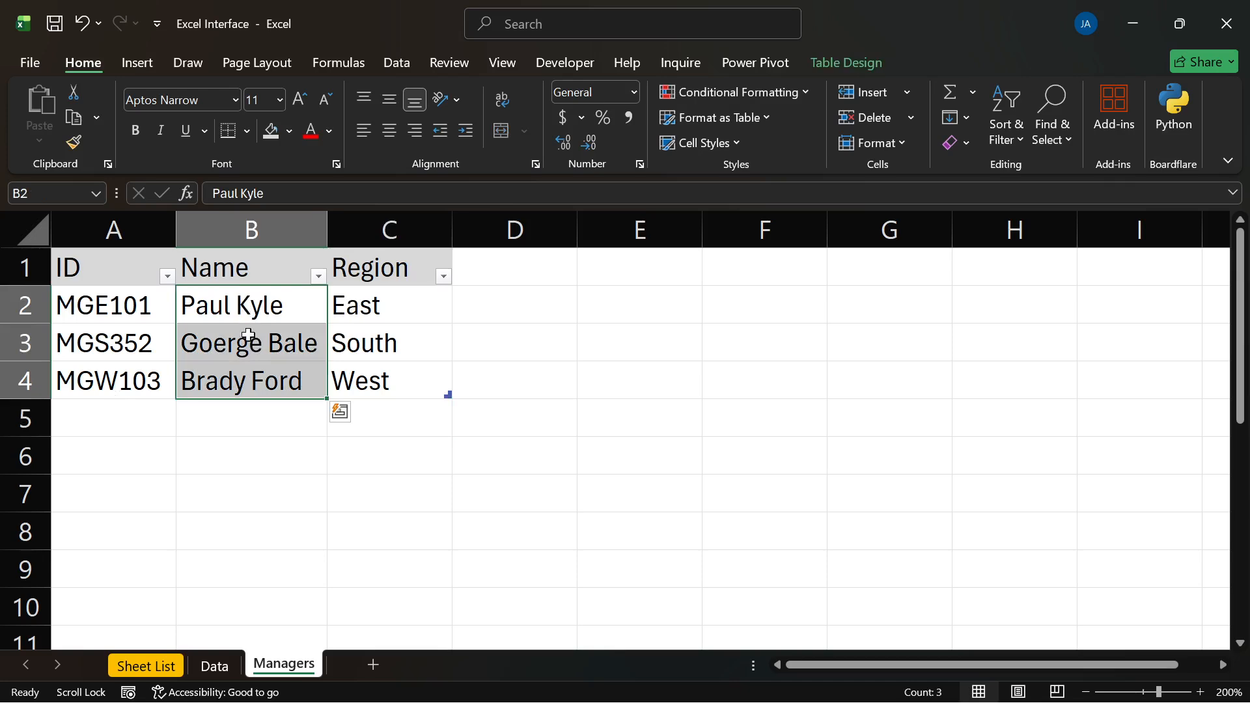
pyautogui.click(215, 665)
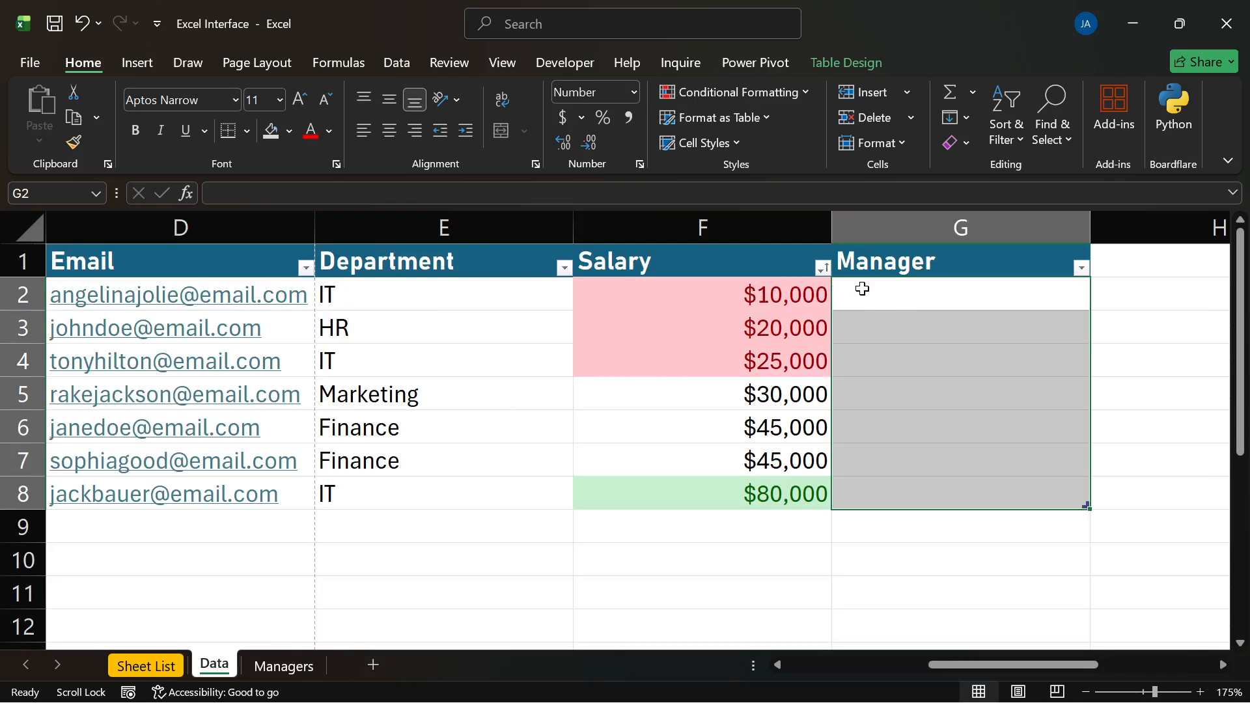
pyautogui.moveTo(862, 287); pyautogui.dragTo(863, 488)
pyautogui.click(389, 56)
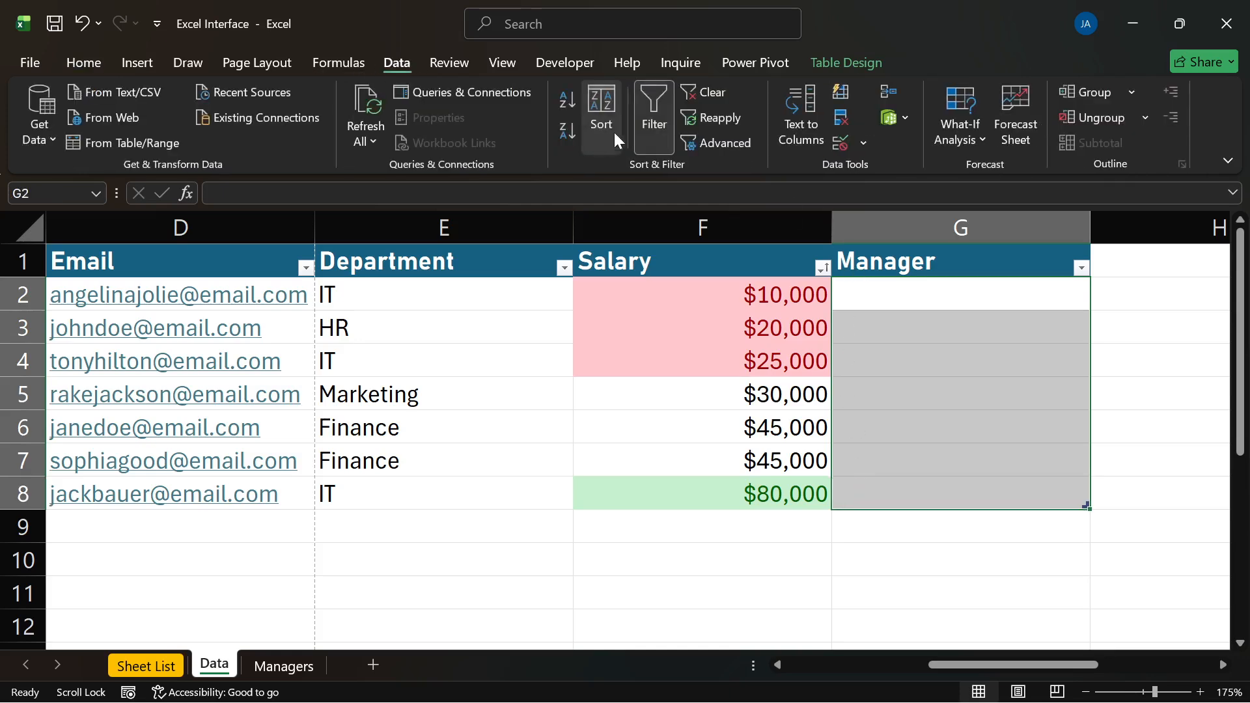
pyautogui.click(833, 144)
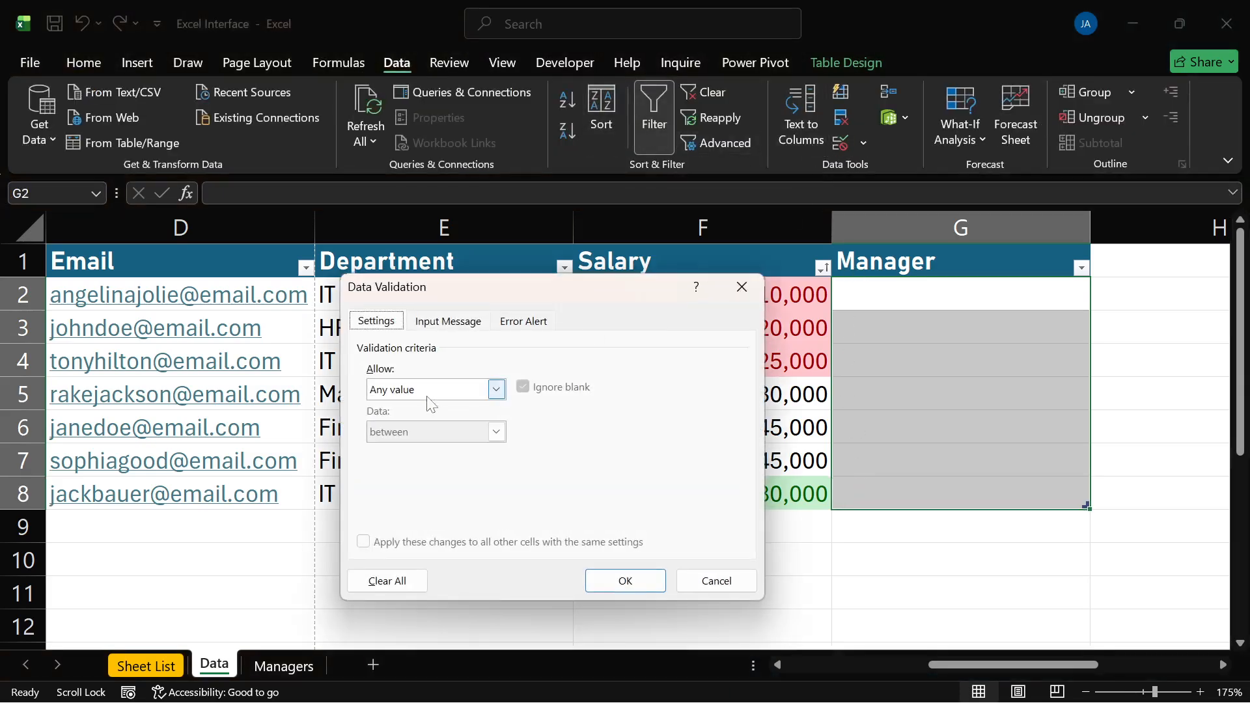
pyautogui.click(496, 390)
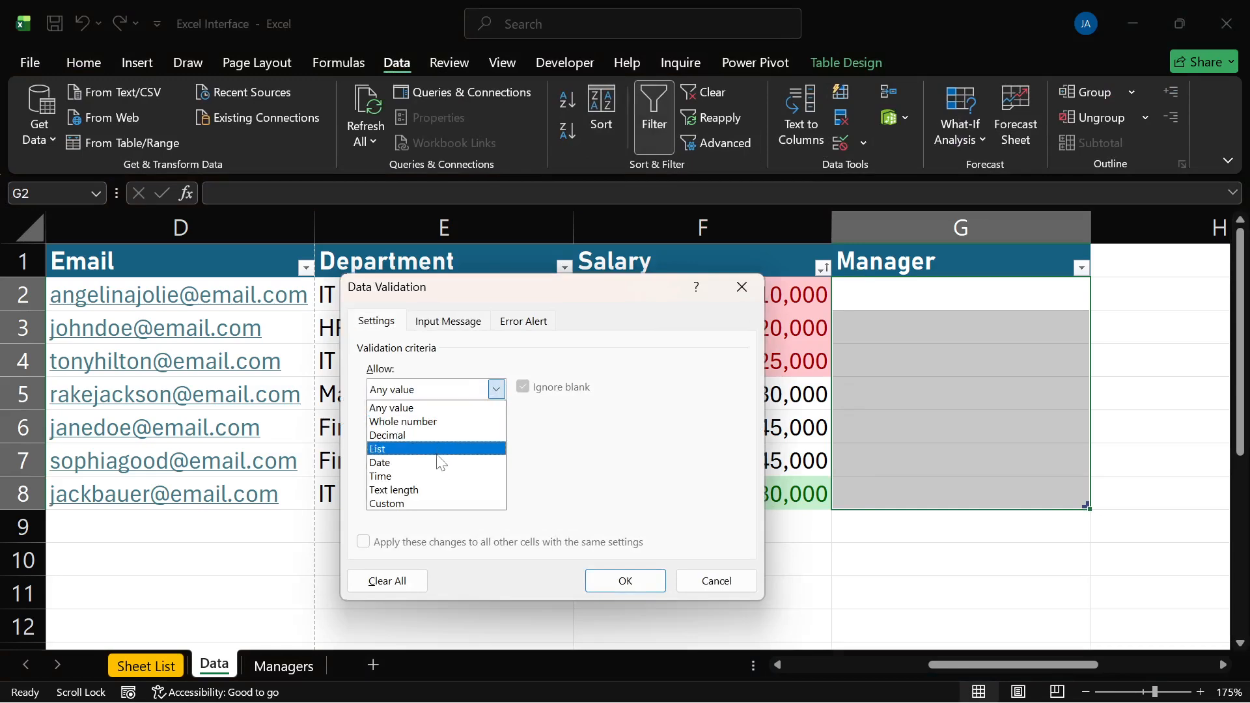
pyautogui.click(437, 449)
pyautogui.click(482, 473)
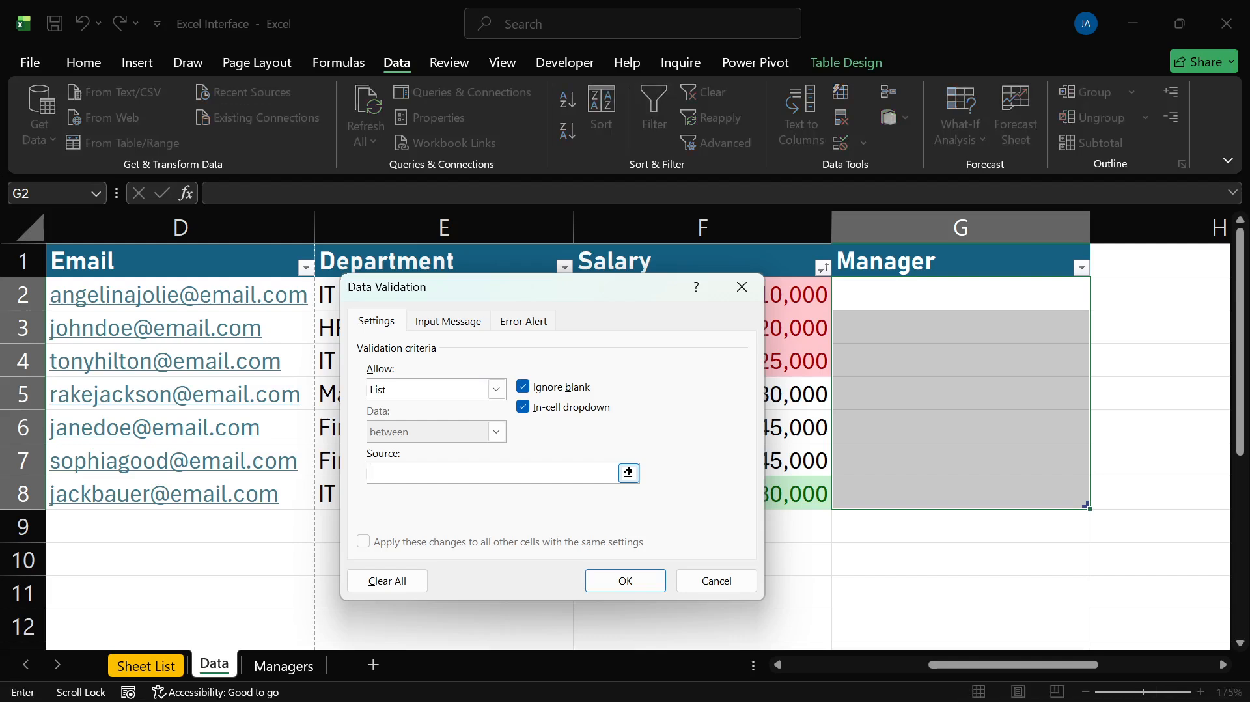
pyautogui.write('Paul Kyle,')
pyautogui.press('BackSpace')
pyautogui.press('BackSpace')
pyautogui.press('BackSpace')
pyautogui.press('BackSpace')
pyautogui.press('BackSpace')
pyautogui.press('BackSpace')
pyautogui.press('BackSpace')
pyautogui.press('BackSpace')
pyautogui.press('BackSpace')
pyautogui.press('BackSpace')
pyautogui.scroll(-1, 629, 473)
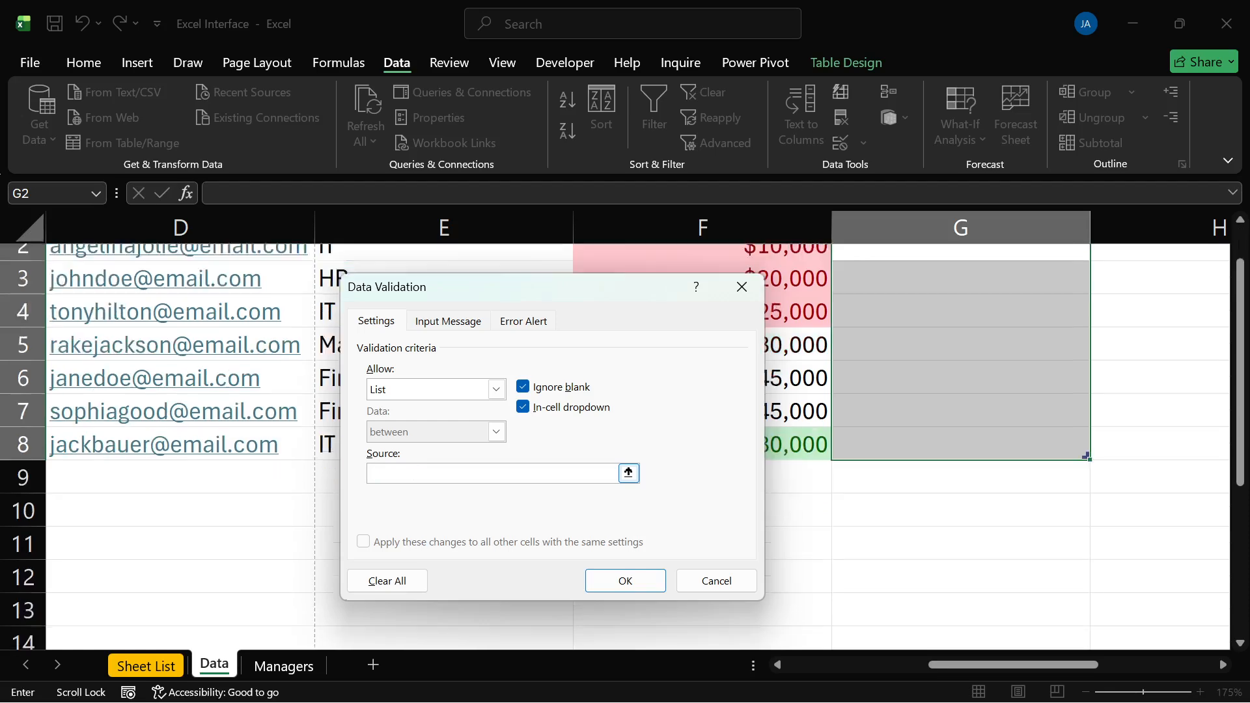
pyautogui.scroll(1, 815, 391)
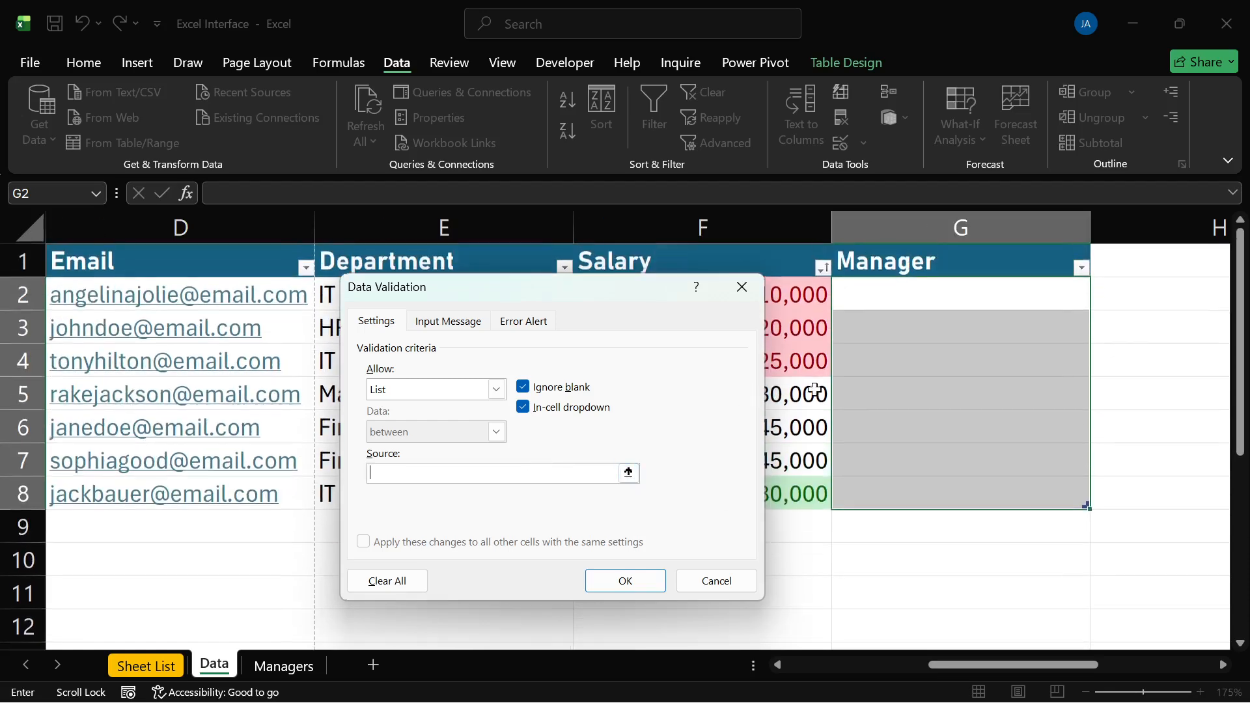
pyautogui.click(628, 474)
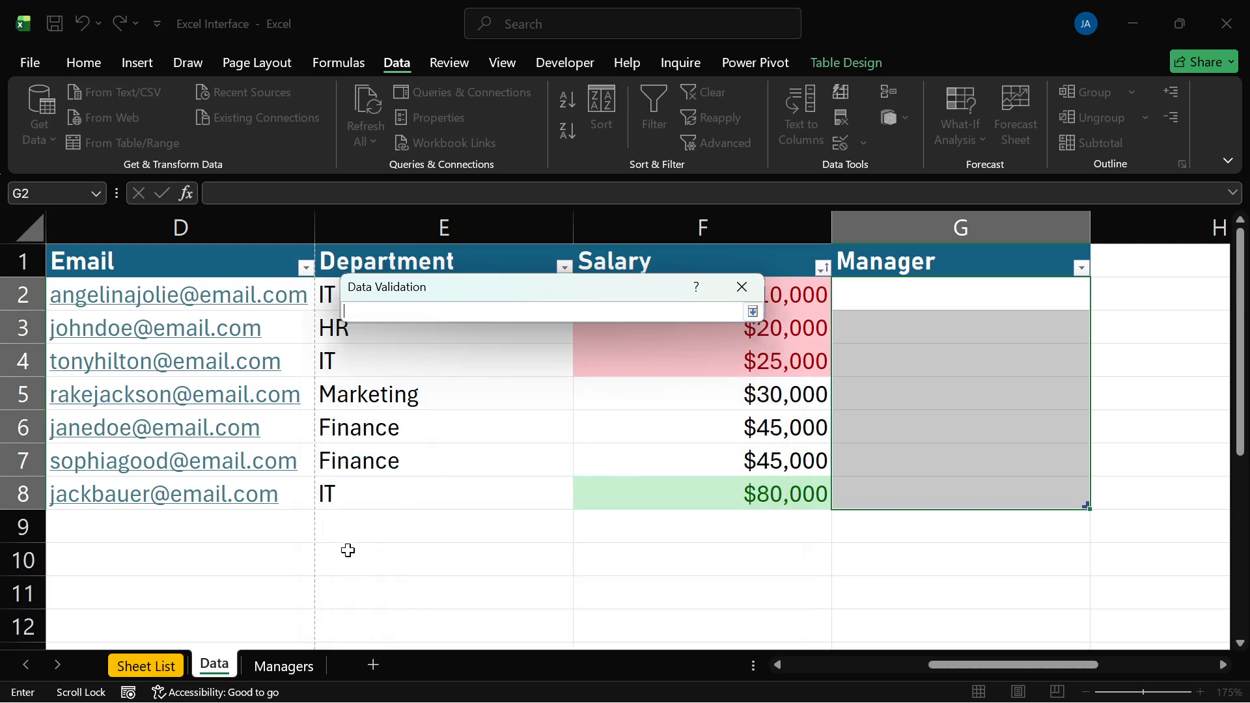
pyautogui.click(753, 312)
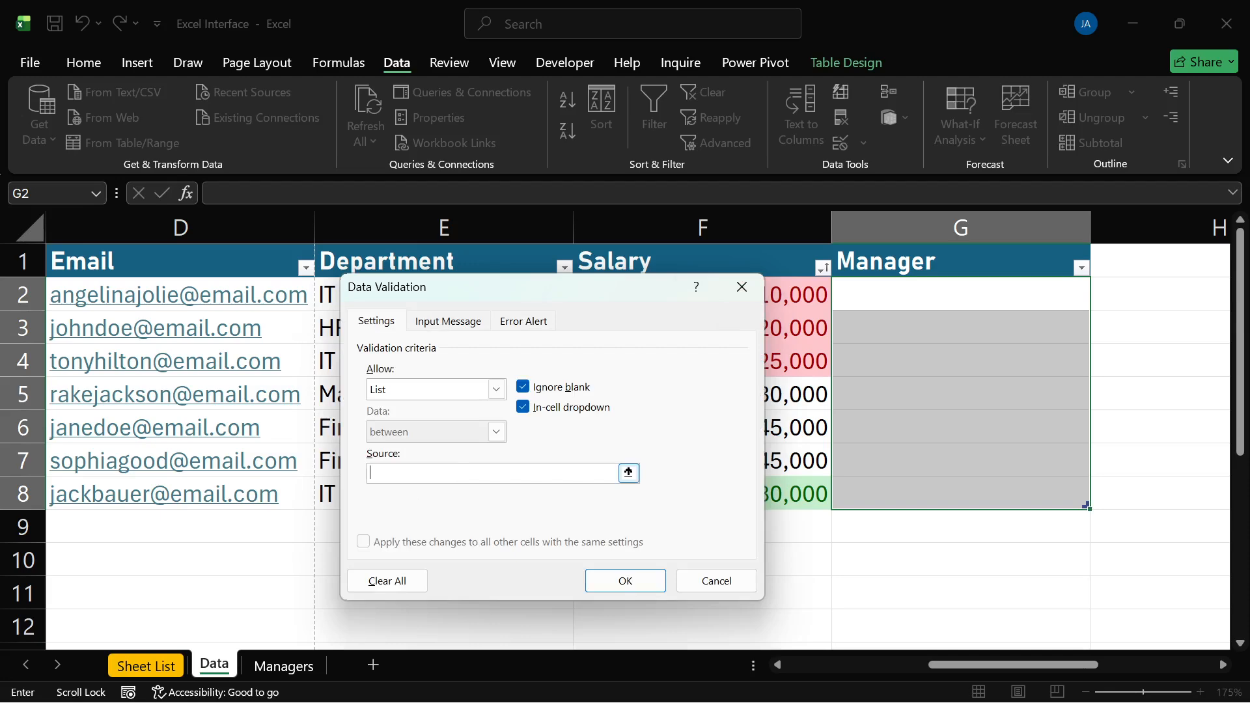
# Step: Set the validation list's source to =Managers!$B$2:$B$4 and apply the rule
pyautogui.click(628, 473)
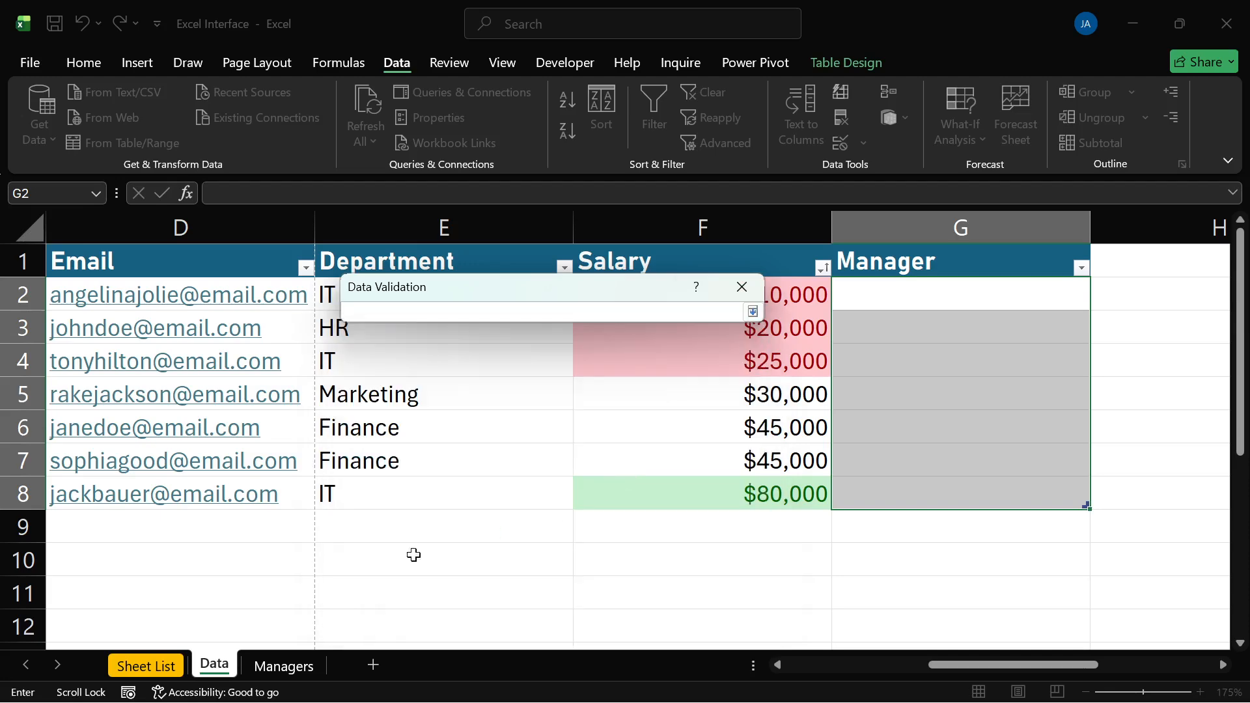
pyautogui.click(292, 667)
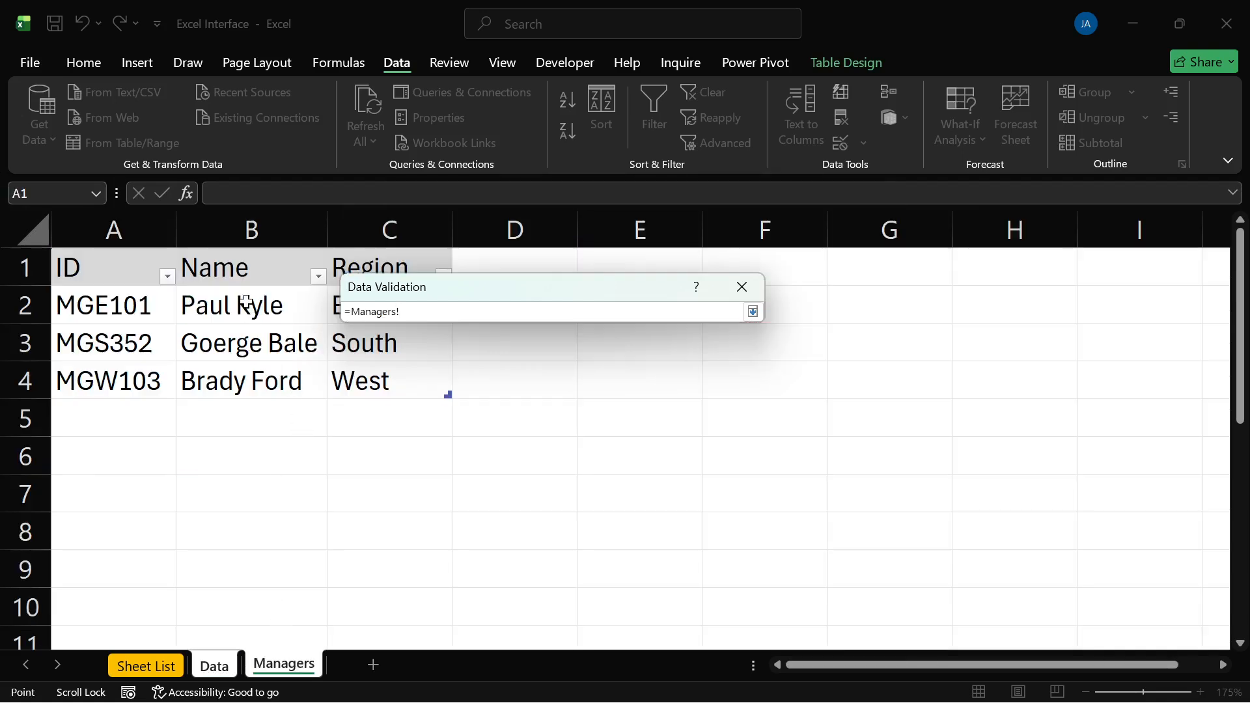
pyautogui.moveTo(246, 303); pyautogui.dragTo(263, 371)
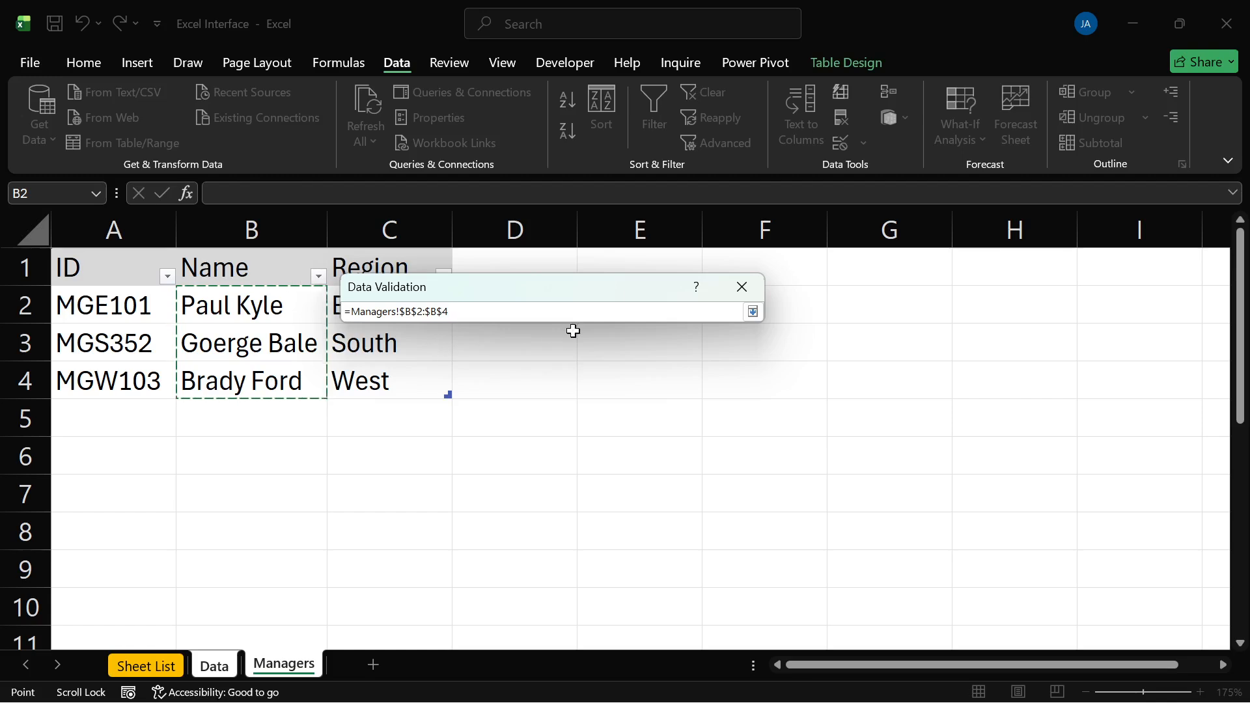
pyautogui.press('Return')
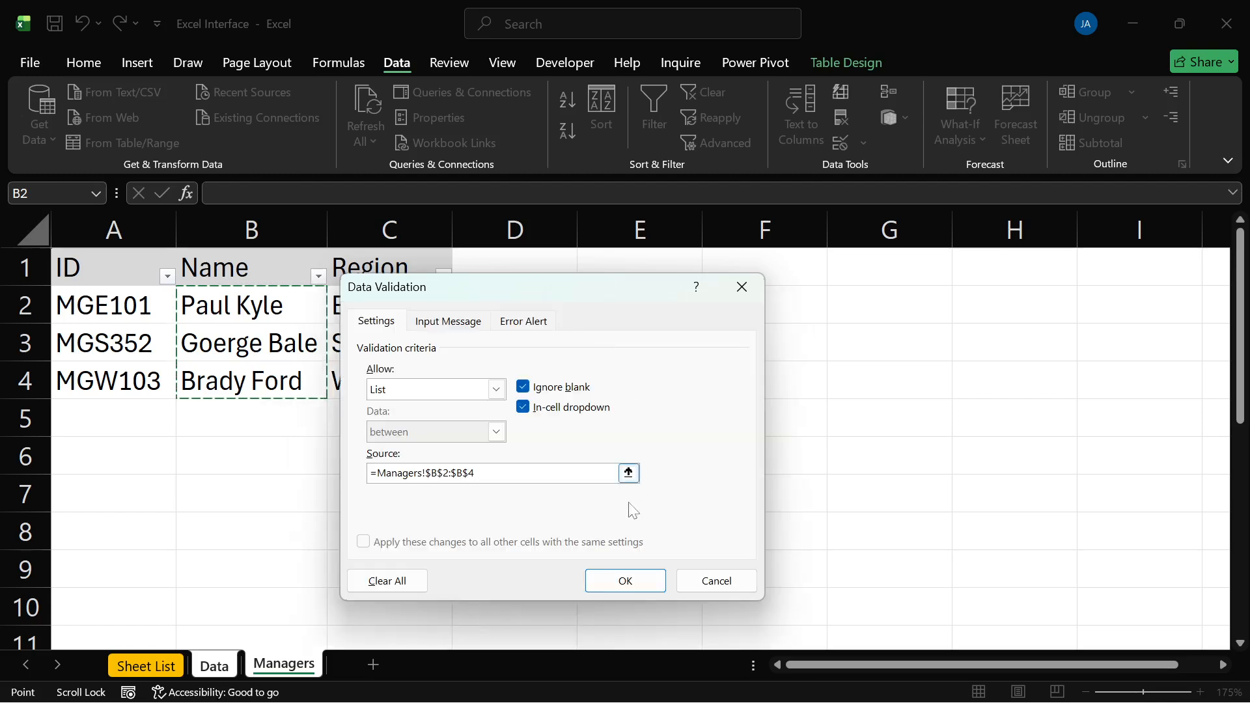
pyautogui.click(617, 581)
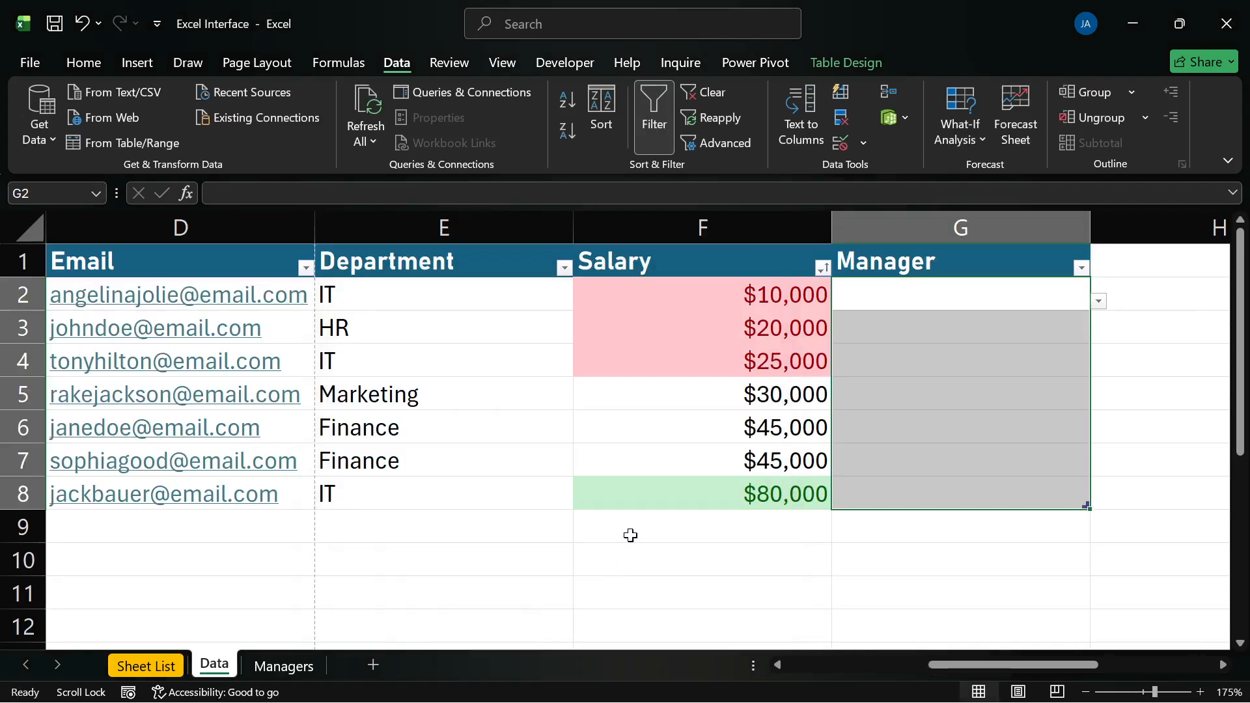
# Step: Try to enter the full name of someone who is not in the Managers list in G2
pyautogui.click(880, 290)
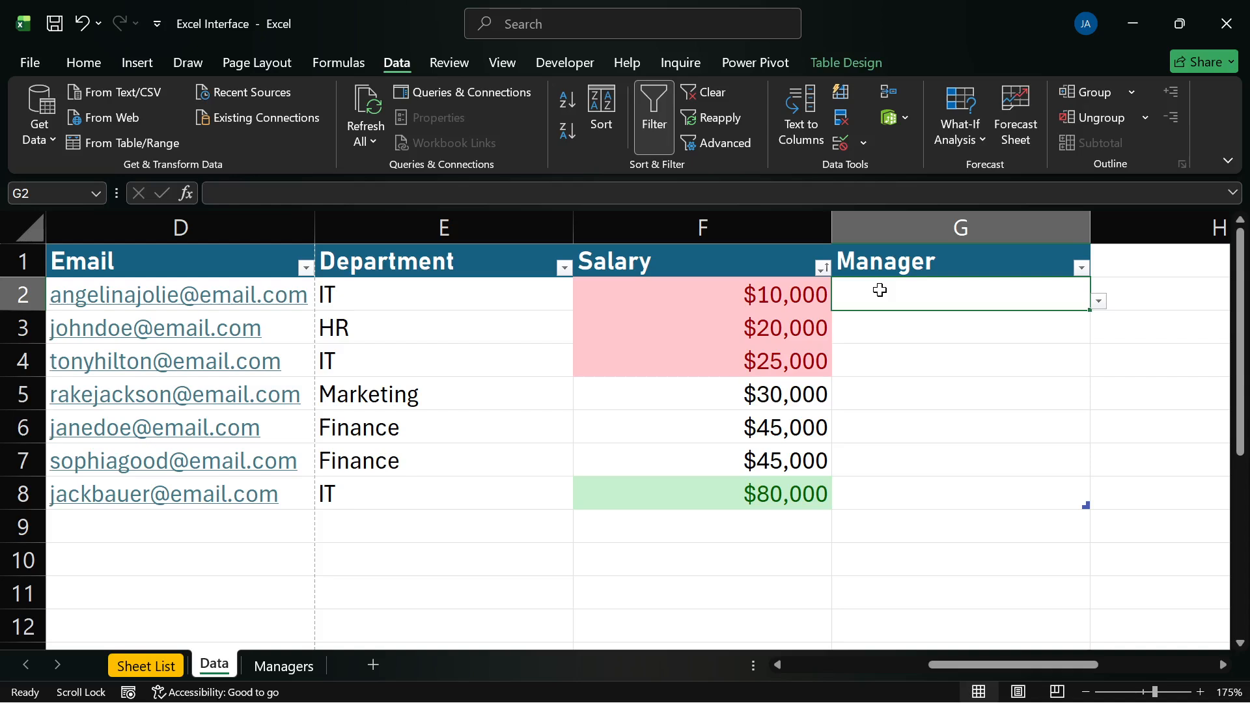
pyautogui.write('John')
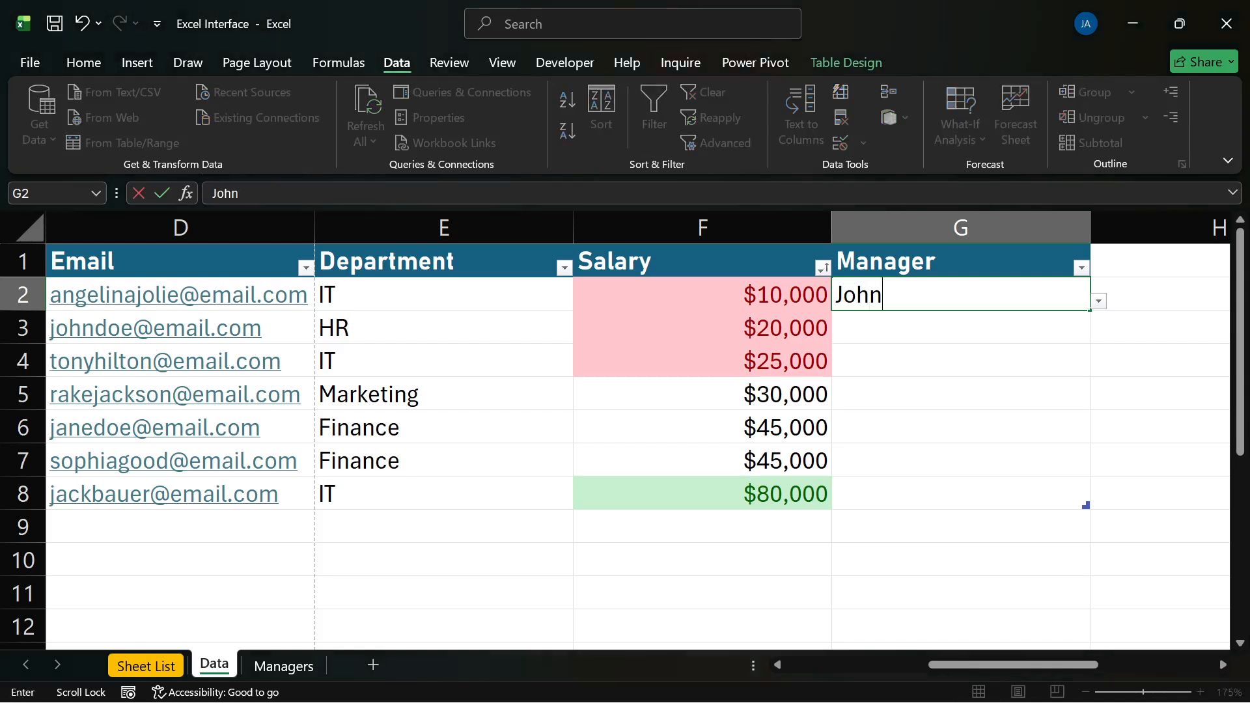
pyautogui.write(' Doe')
pyautogui.press('Return')
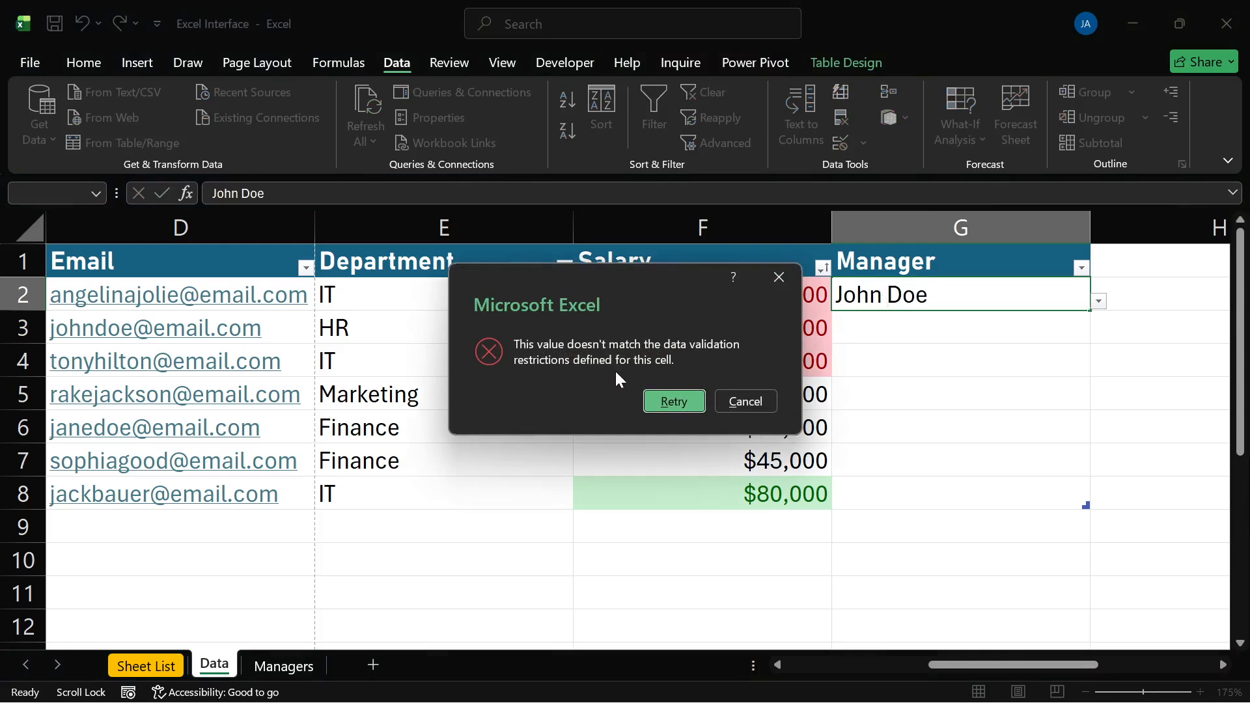
pyautogui.click(668, 401)
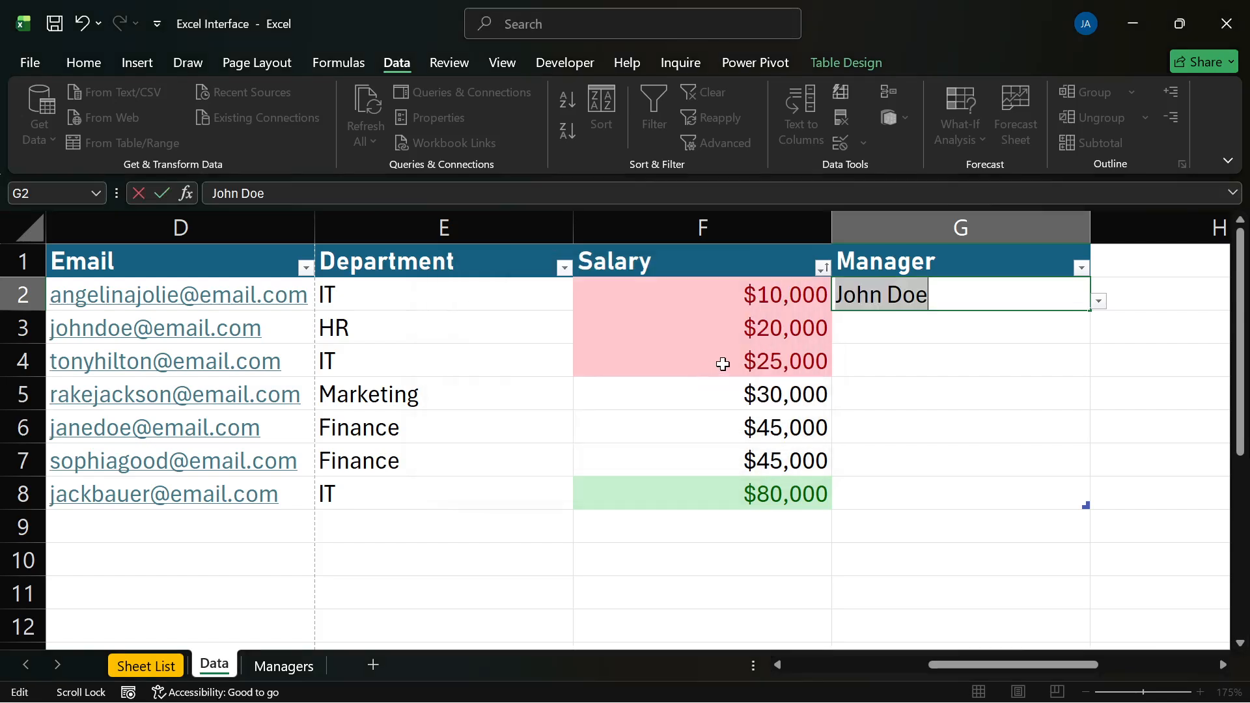
pyautogui.press('Return')
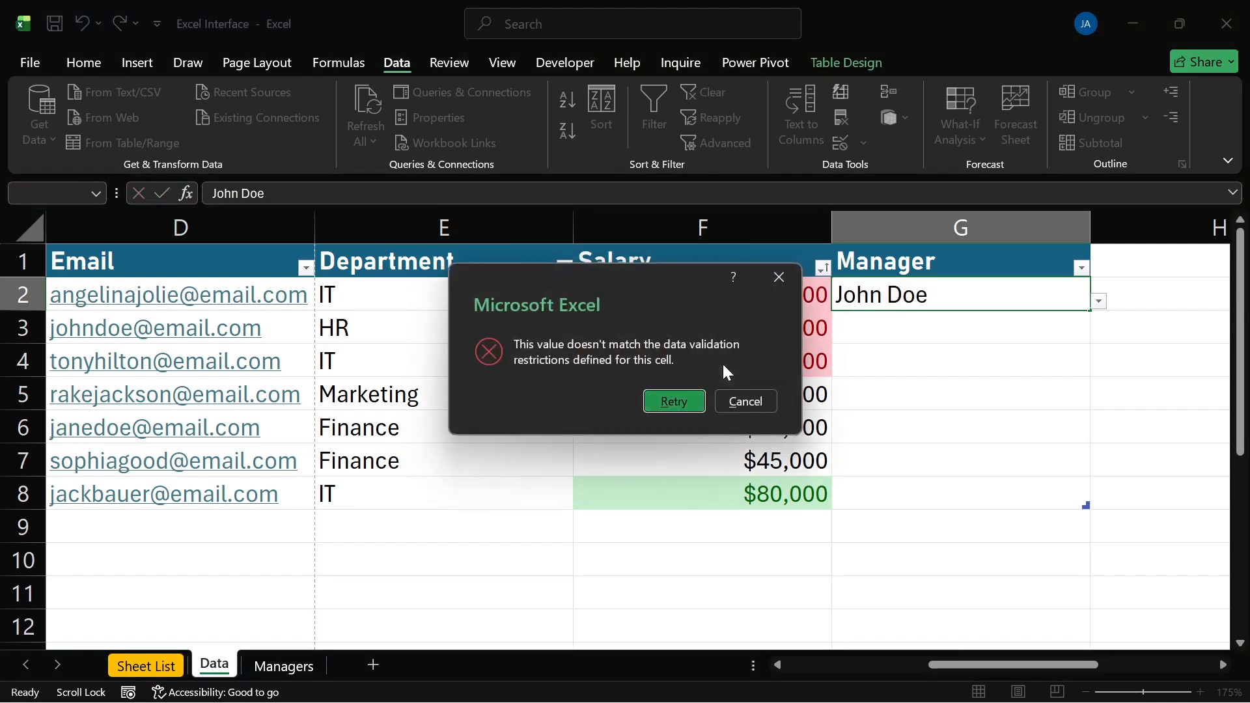
pyautogui.press('Return')
pyautogui.press('Return')
pyautogui.press('Return')
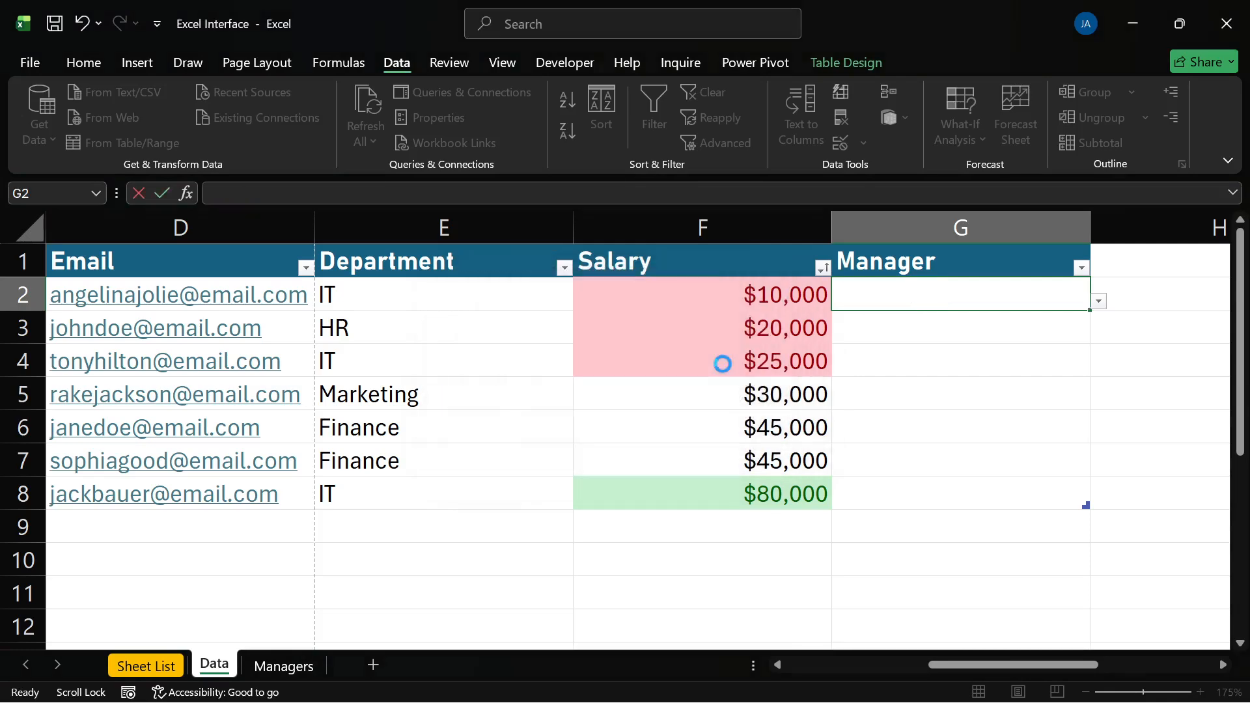
# Step: Enter the East region manager's full name in G2 and the West region manager's full name in G3
pyautogui.write('Paul')
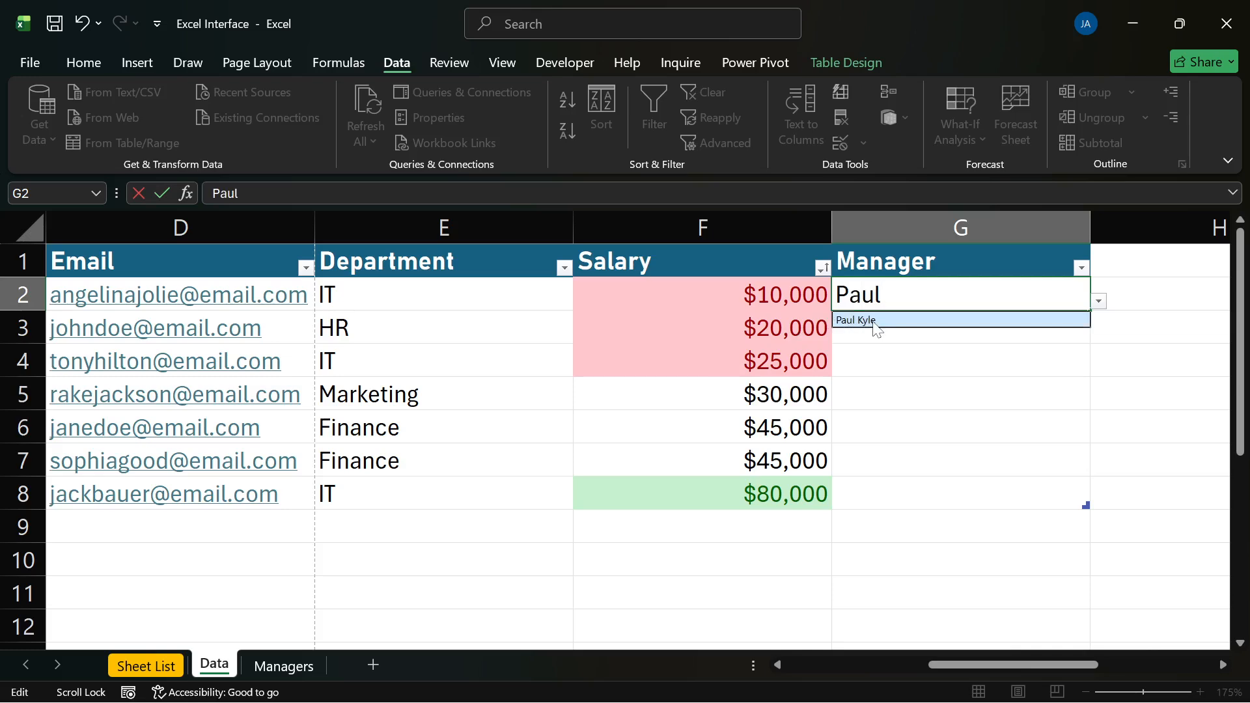
pyautogui.click(882, 322)
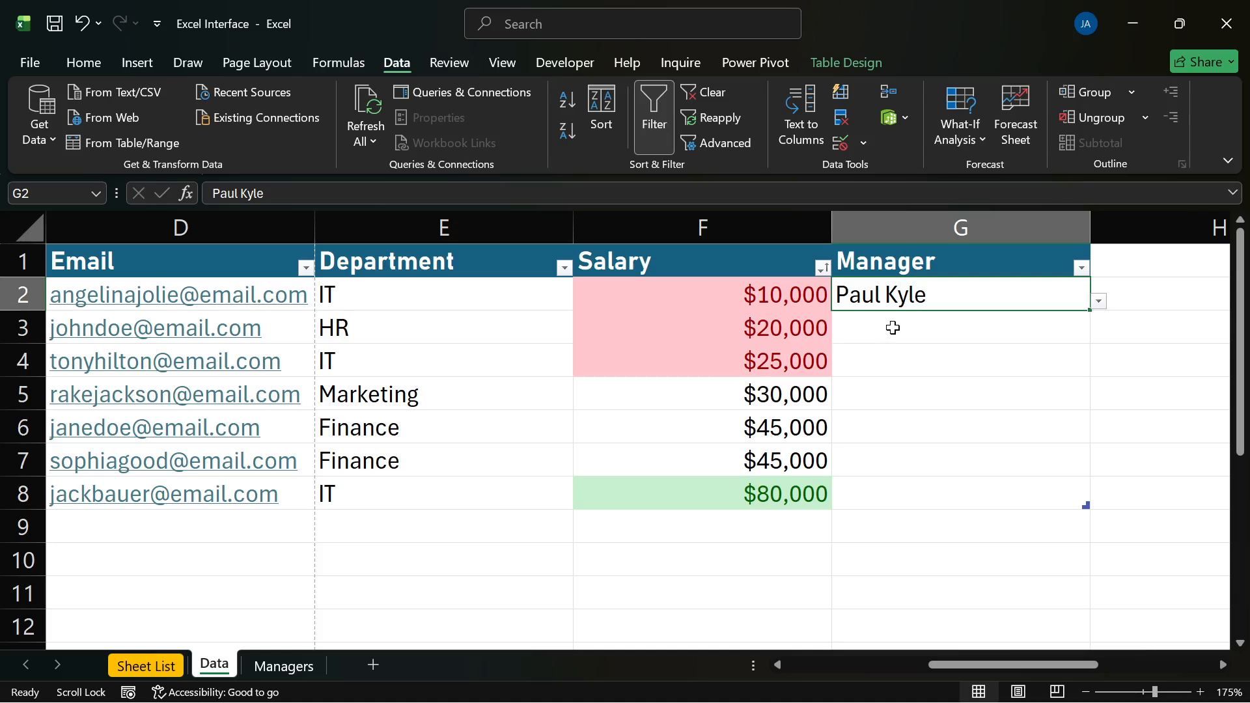
pyautogui.click(894, 327)
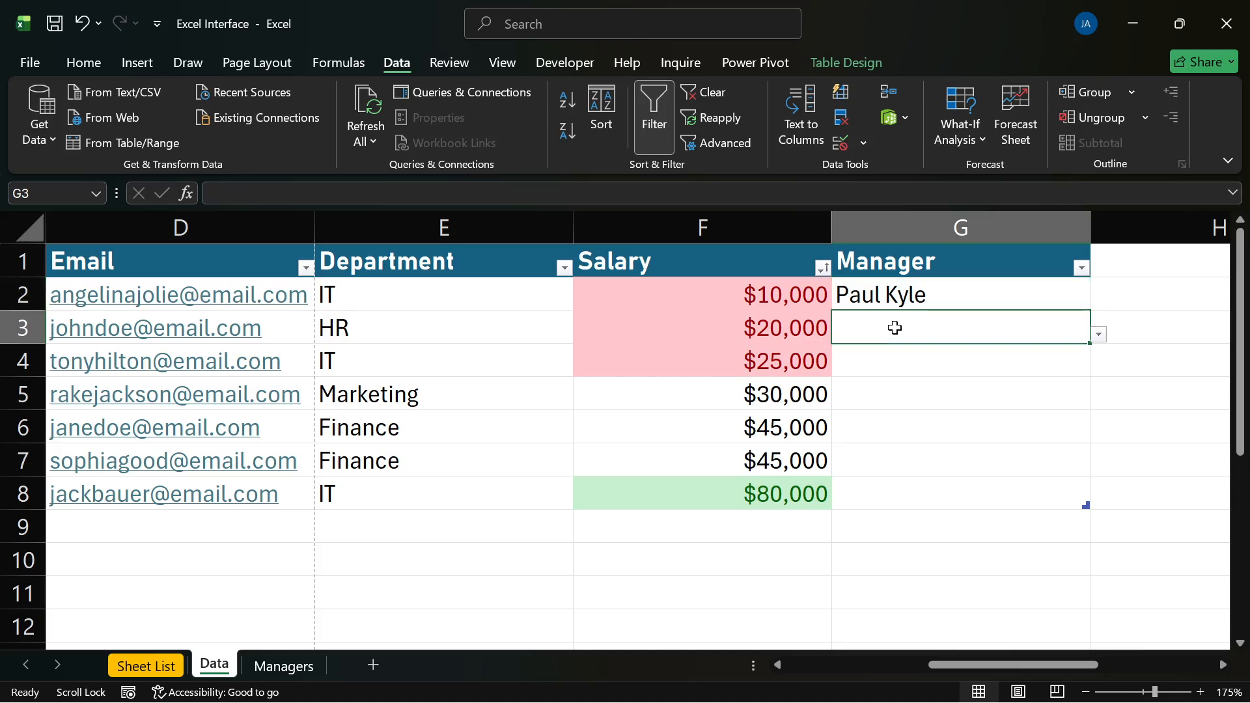
pyautogui.write('Brady')
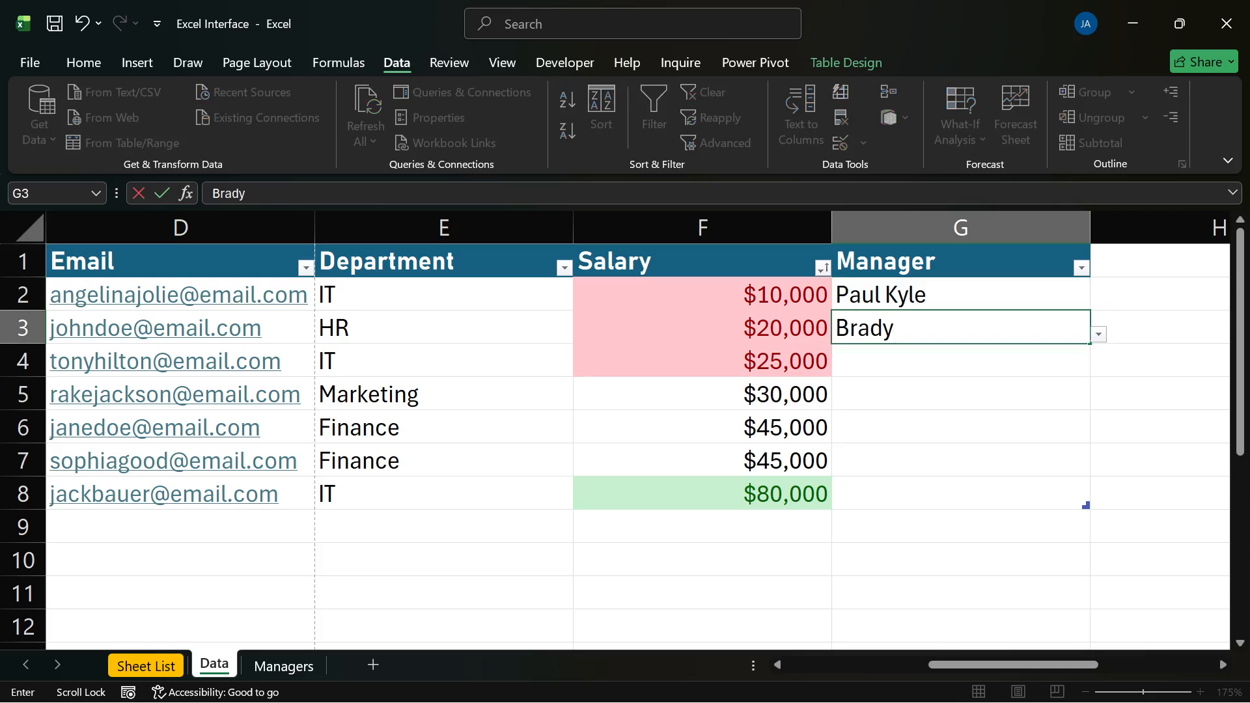
pyautogui.write(' Ford')
pyautogui.press('Return')
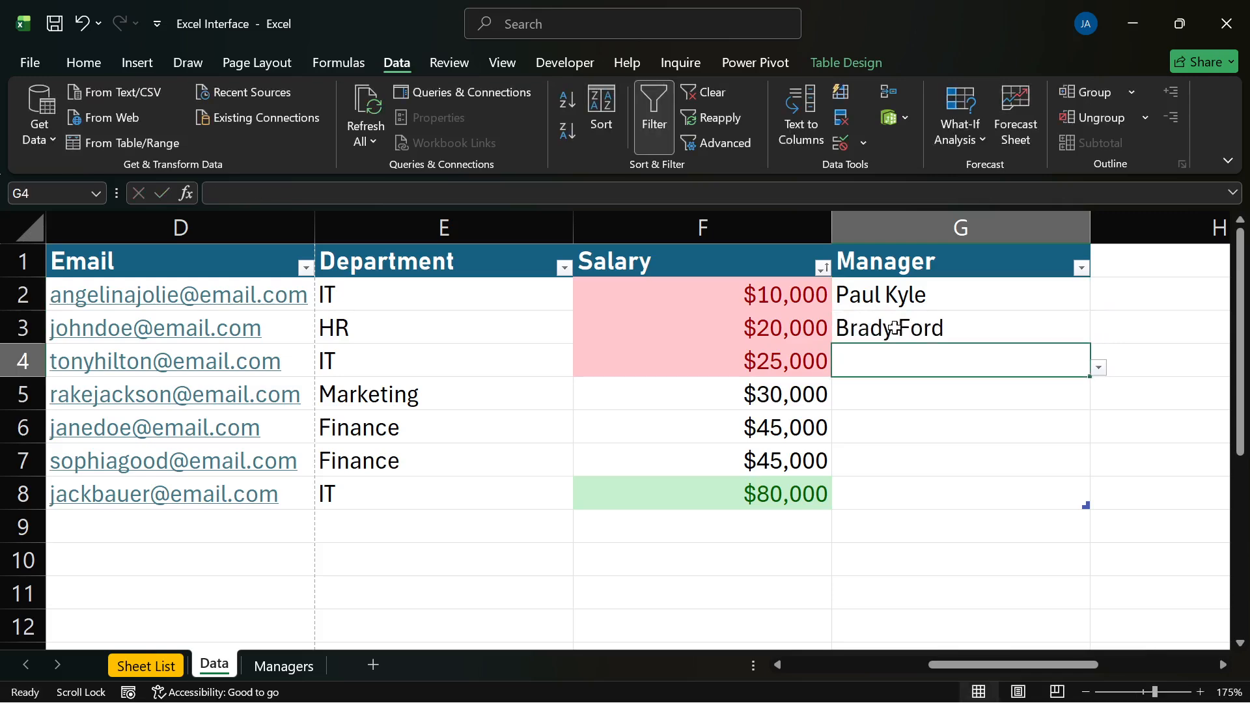
# Step: Try to append an "s" to the manager's name in G3, and restore the correct spelling
pyautogui.doubleClick(954, 325)
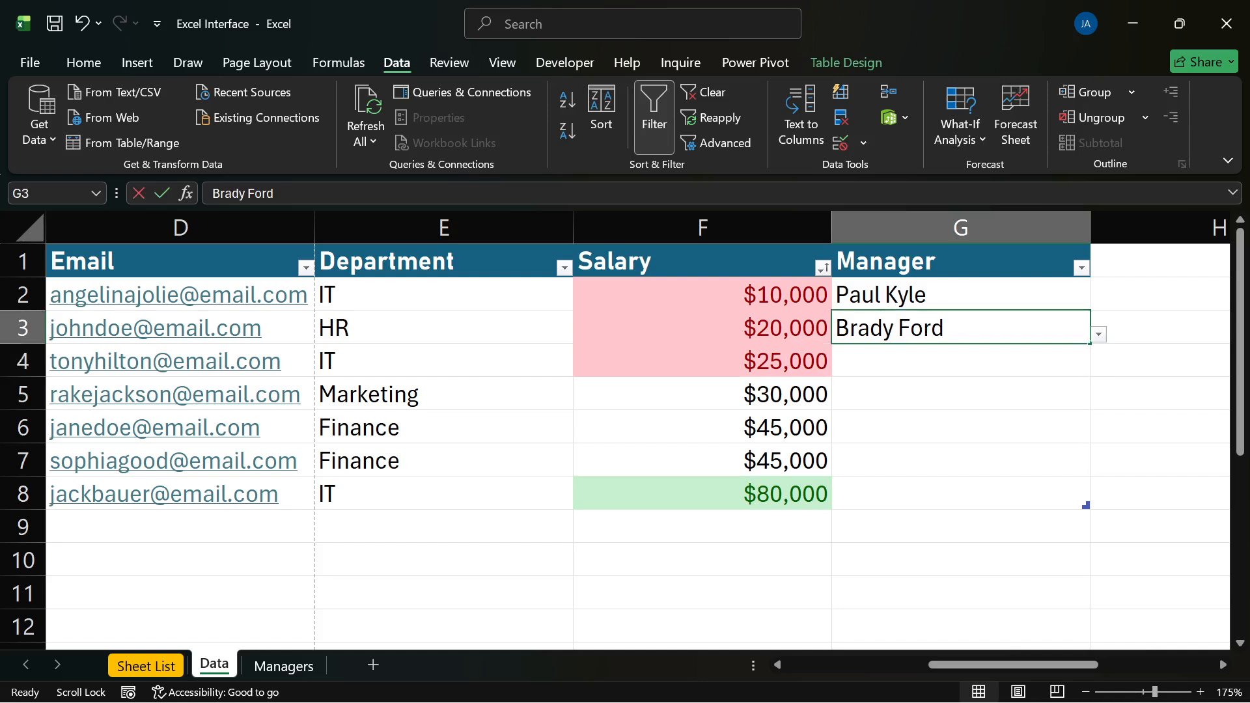
pyautogui.write('s')
pyautogui.press('Return')
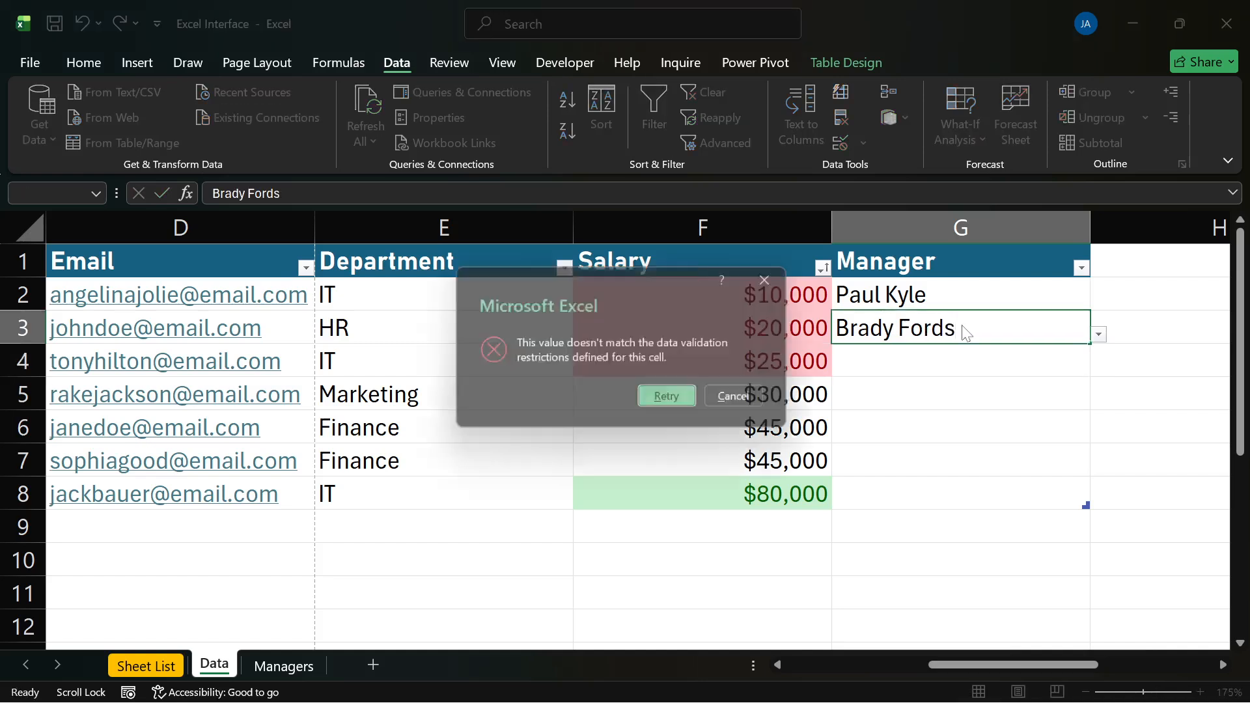
pyautogui.click(657, 403)
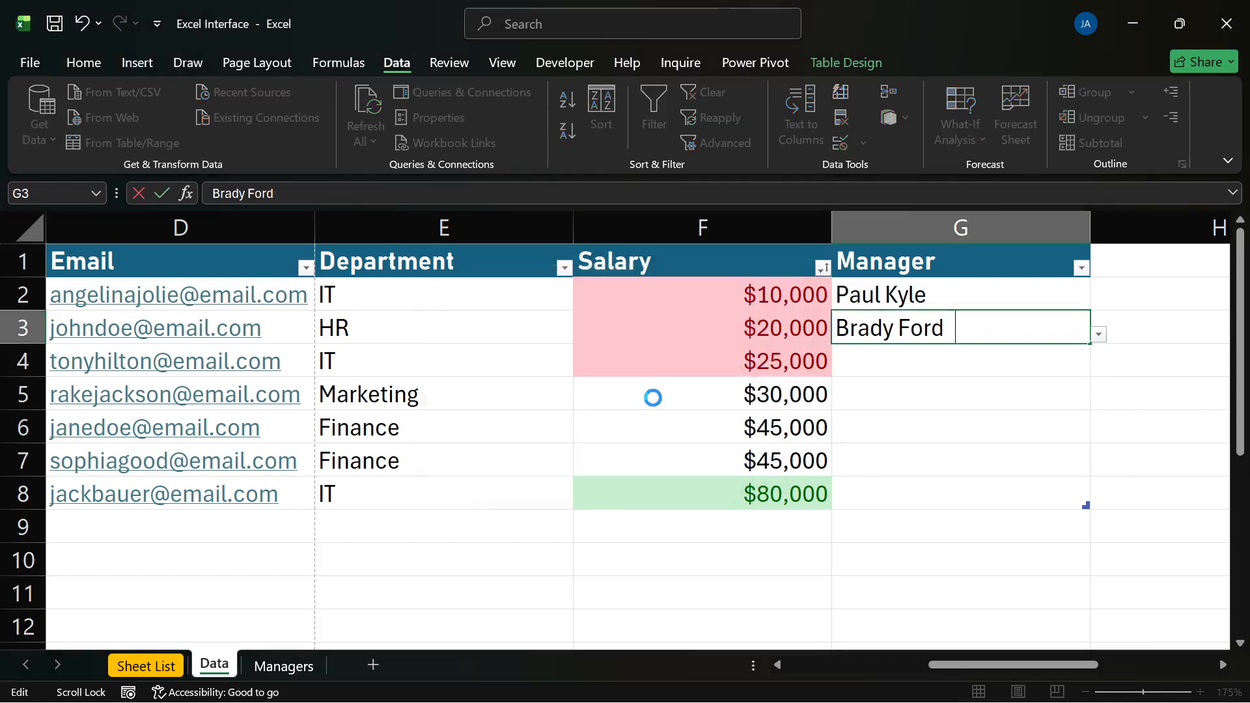
pyautogui.click(982, 340)
pyautogui.press('BackSpace')
pyautogui.click(984, 403)
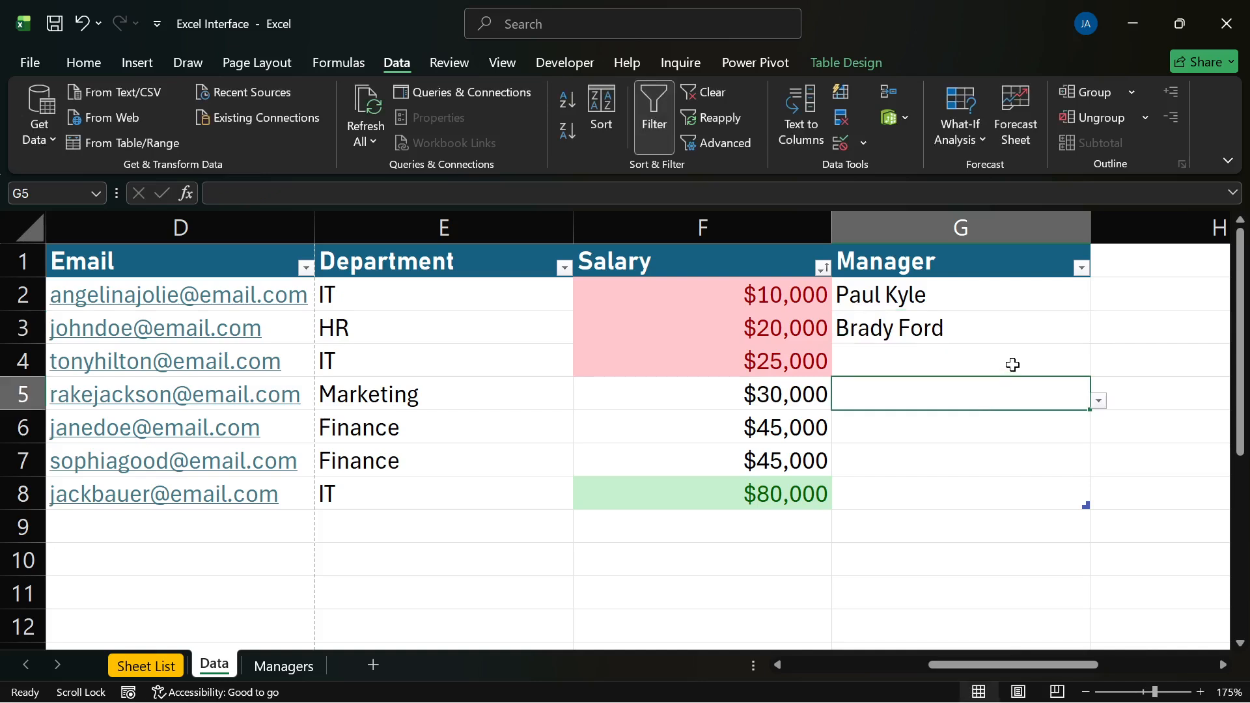
pyautogui.click(1013, 365)
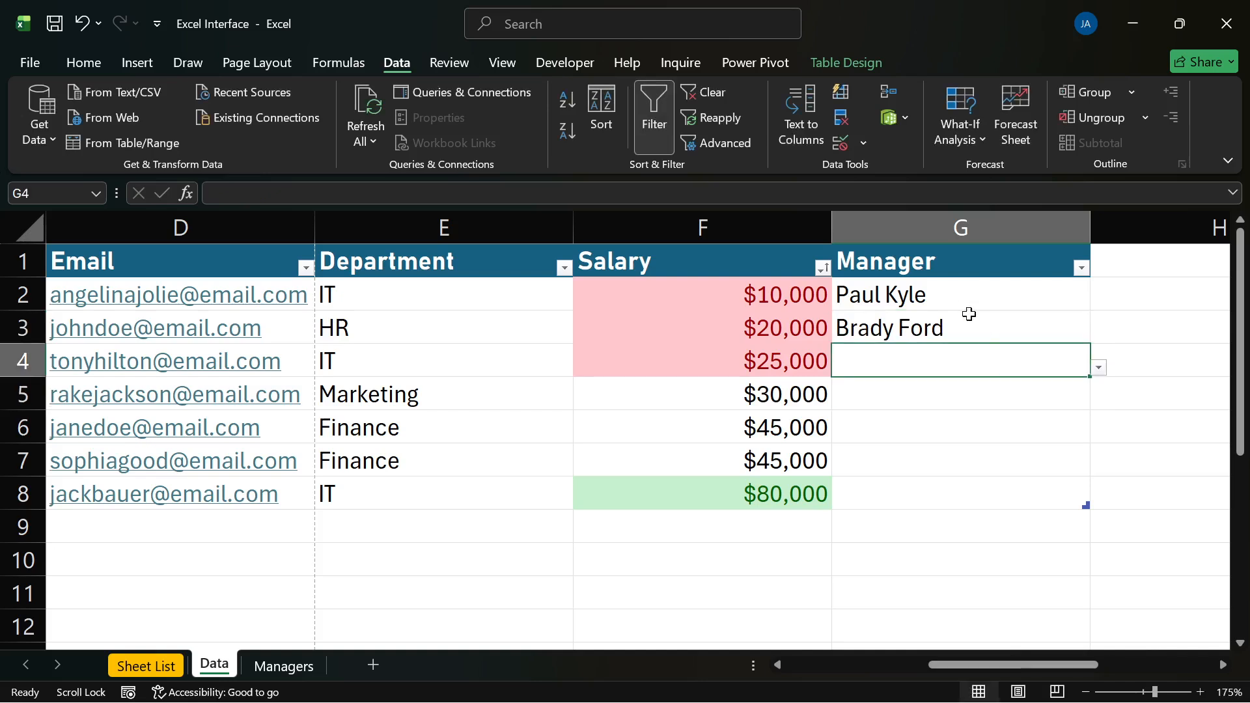
# Step: Choose the West region manager for G4 and the South region manager for G5 from the validation list
pyautogui.click(1099, 368)
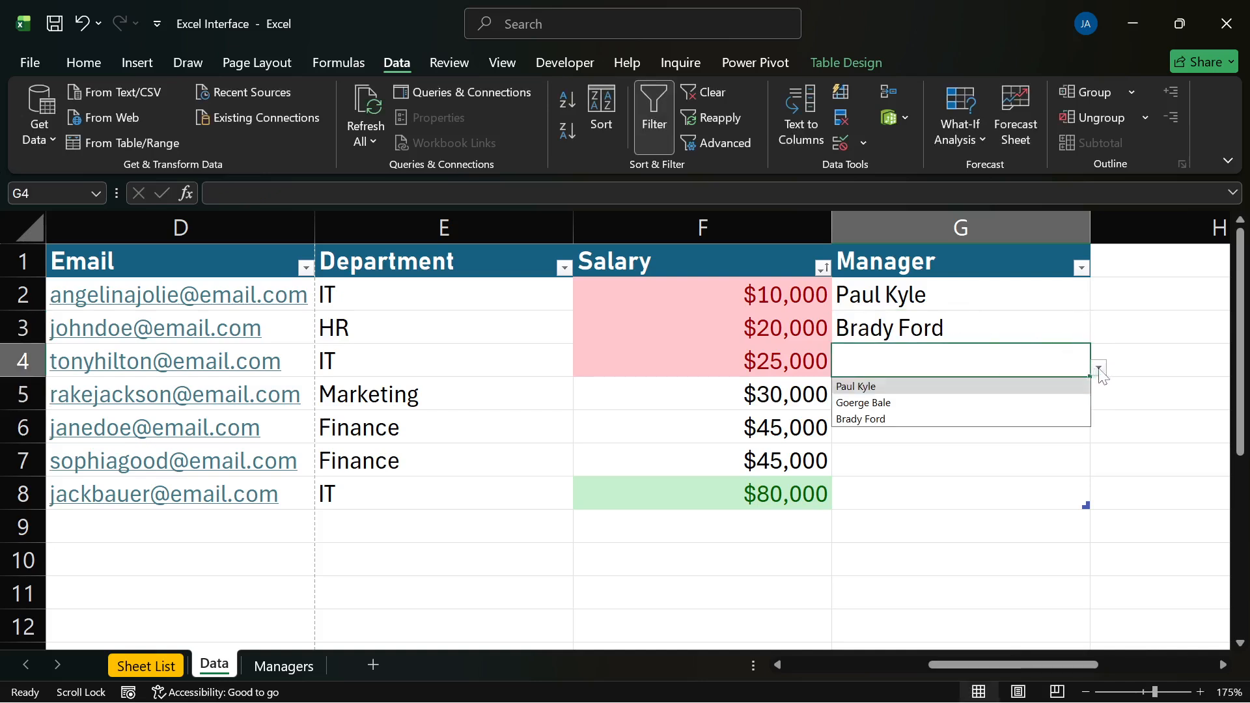
pyautogui.click(949, 418)
pyautogui.click(1028, 392)
pyautogui.click(1099, 401)
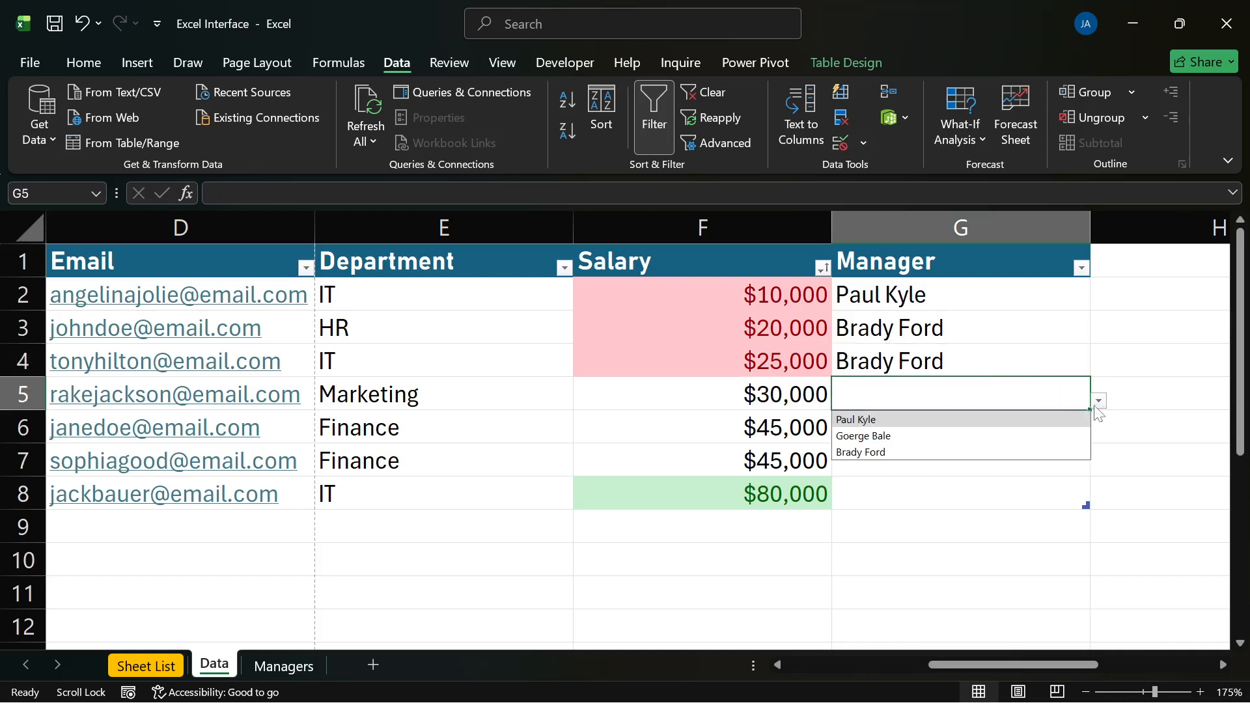
pyautogui.click(980, 432)
# Step: Choose the East region manager for G6 and the West region manager for G7 and G8 from the validation list
pyautogui.click(1071, 422)
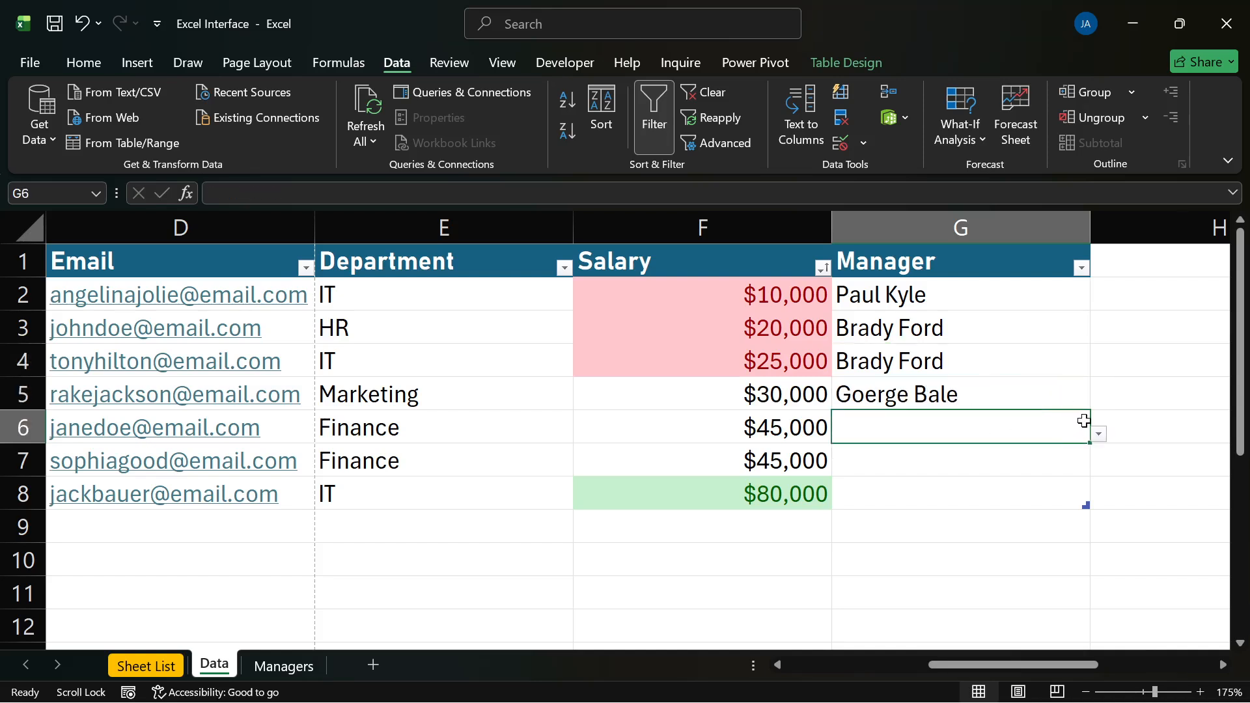
pyautogui.click(1099, 434)
pyautogui.click(1027, 454)
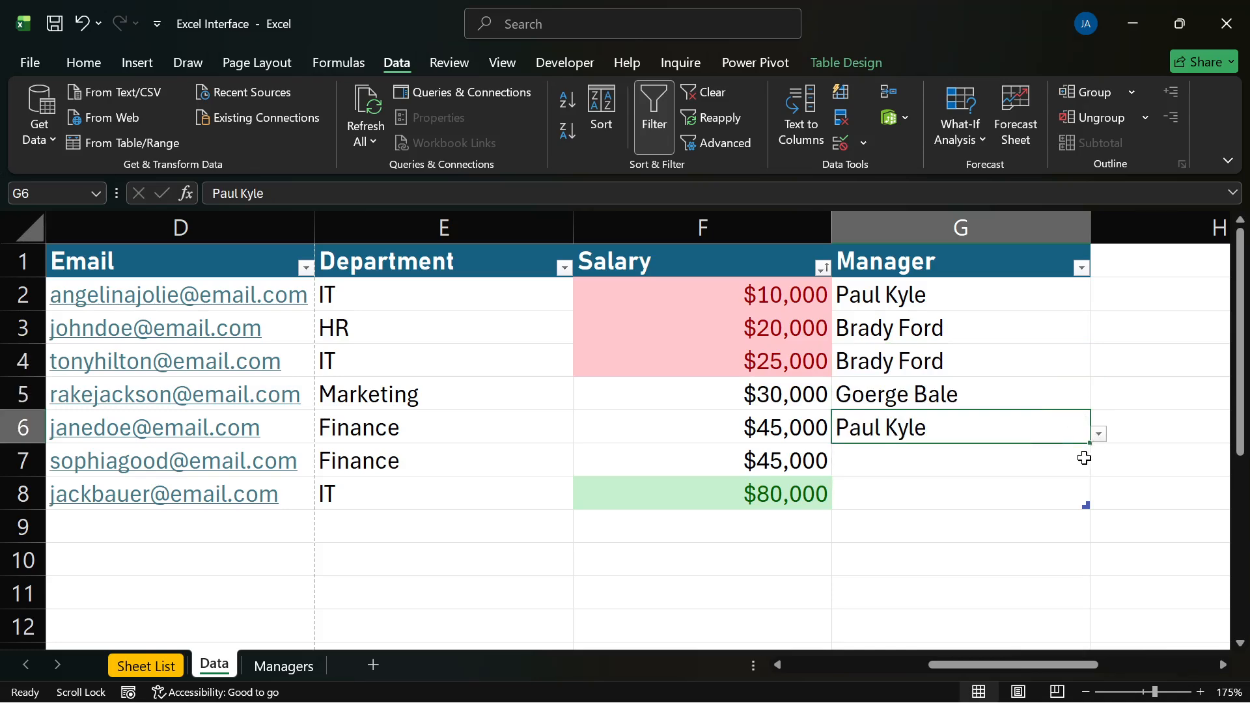
pyautogui.click(1085, 463)
pyautogui.click(1099, 467)
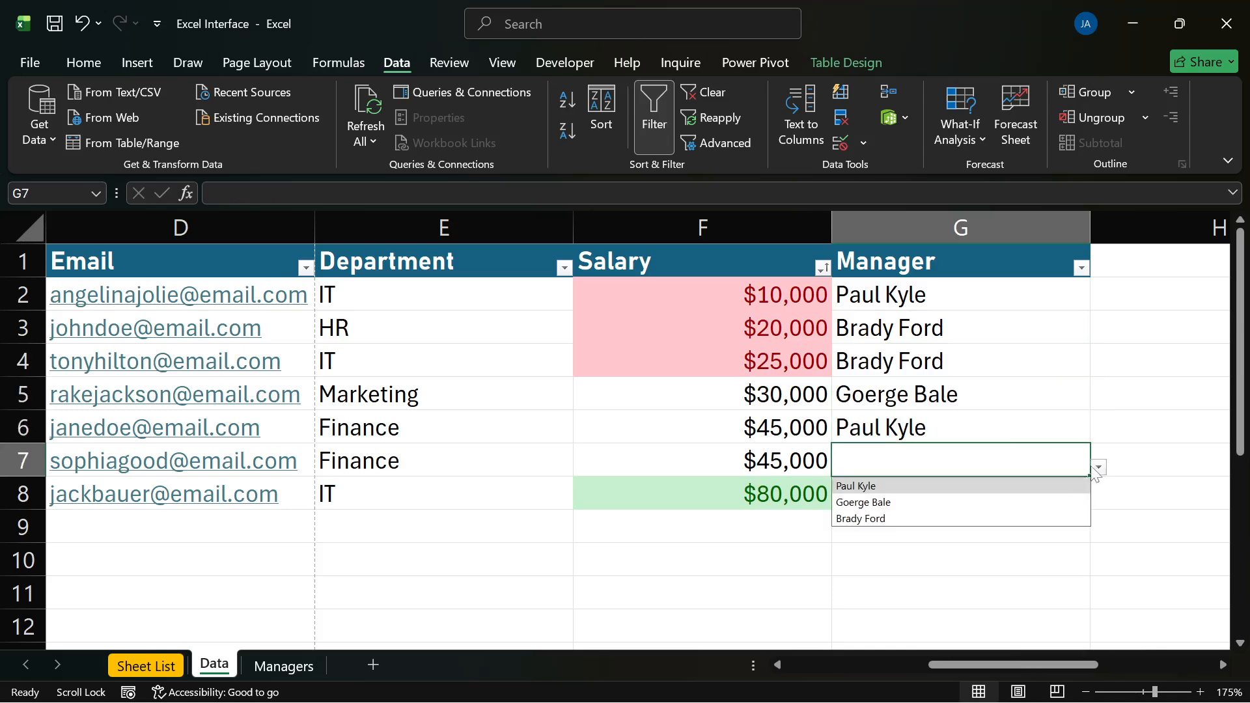
pyautogui.click(976, 517)
pyautogui.click(1010, 505)
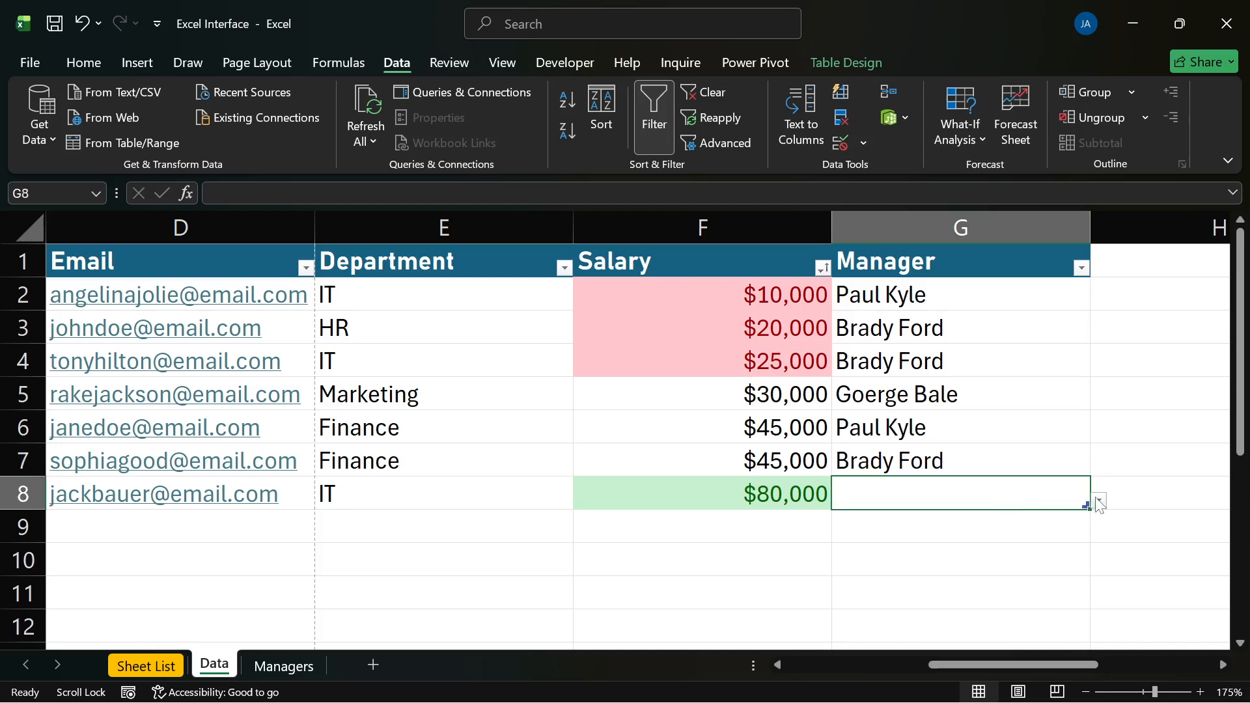
pyautogui.click(1098, 500)
pyautogui.click(974, 543)
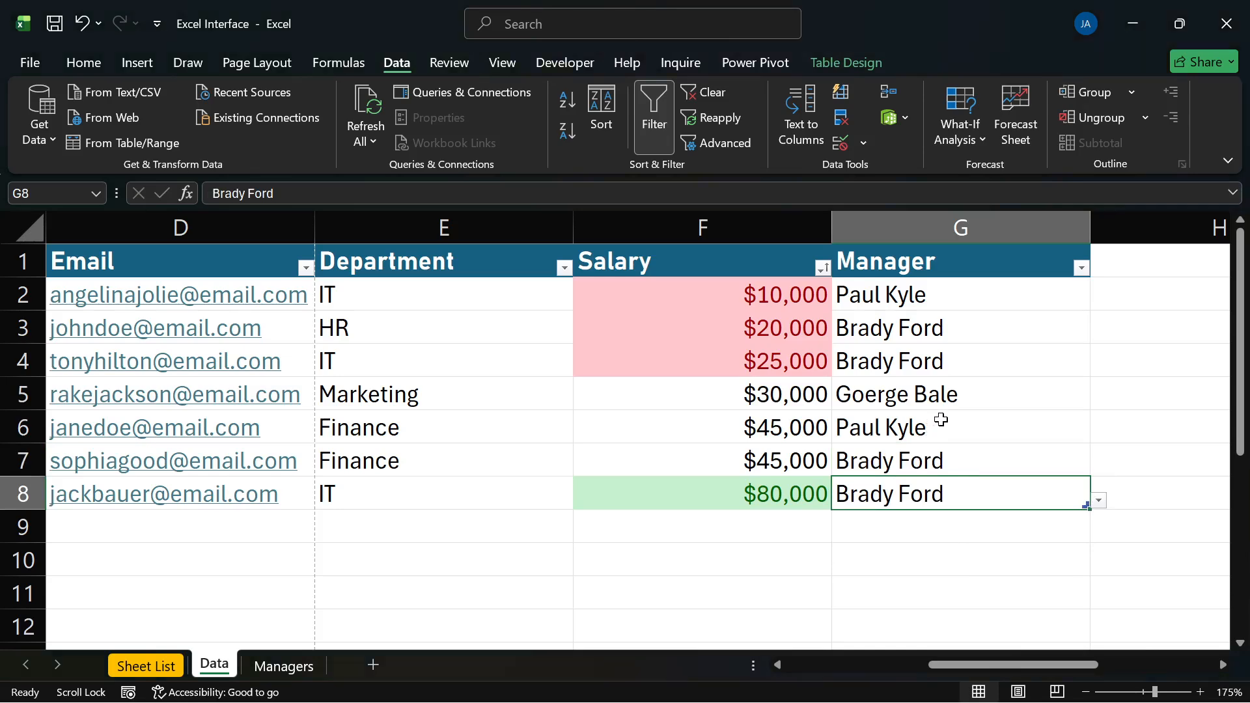
pyautogui.click(929, 550)
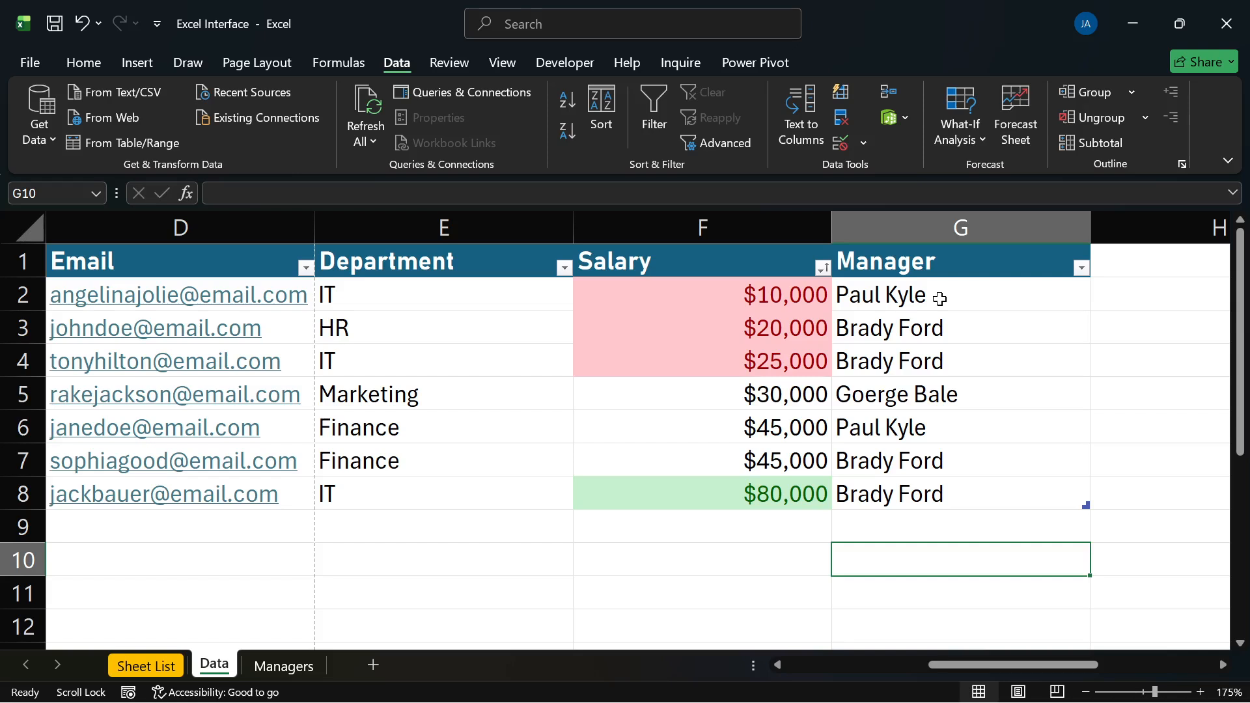
# Step: Inspect the list source of the Data Validation rule on G2:G8, and leave the rule without changing it
pyautogui.moveTo(940, 299); pyautogui.dragTo(963, 491)
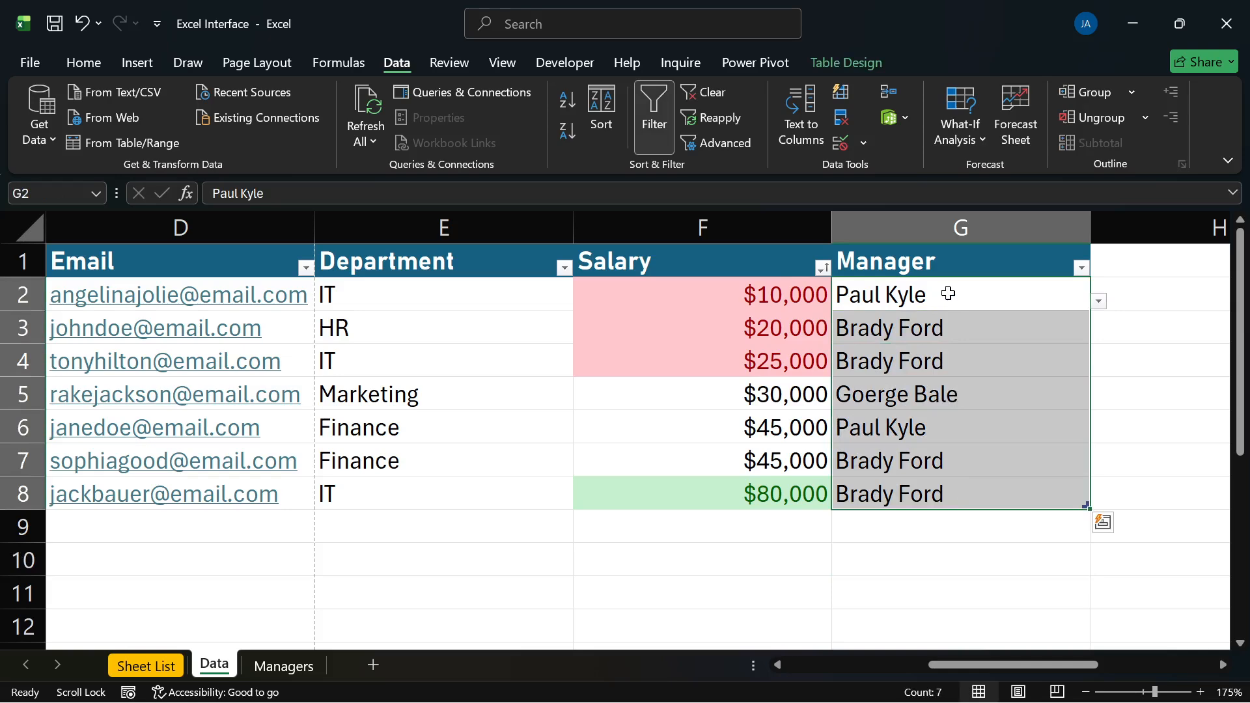
pyautogui.click(1070, 299)
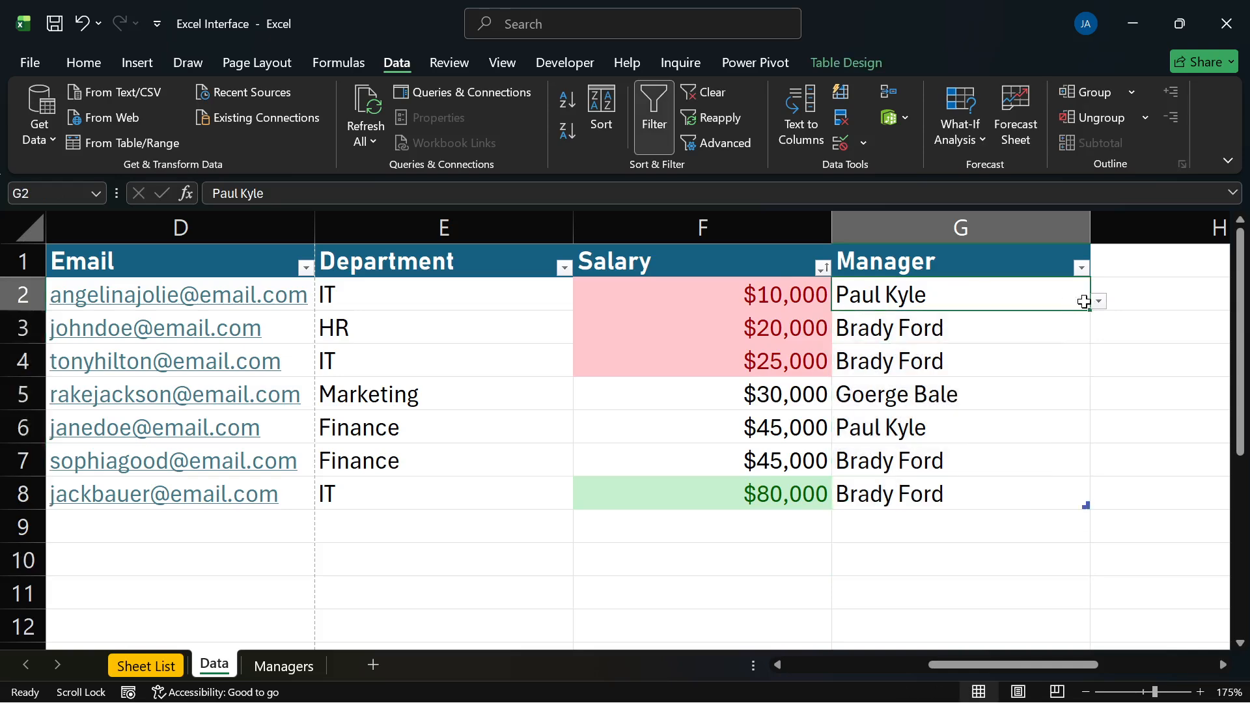
pyautogui.moveTo(907, 294); pyautogui.dragTo(907, 486)
pyautogui.click(842, 144)
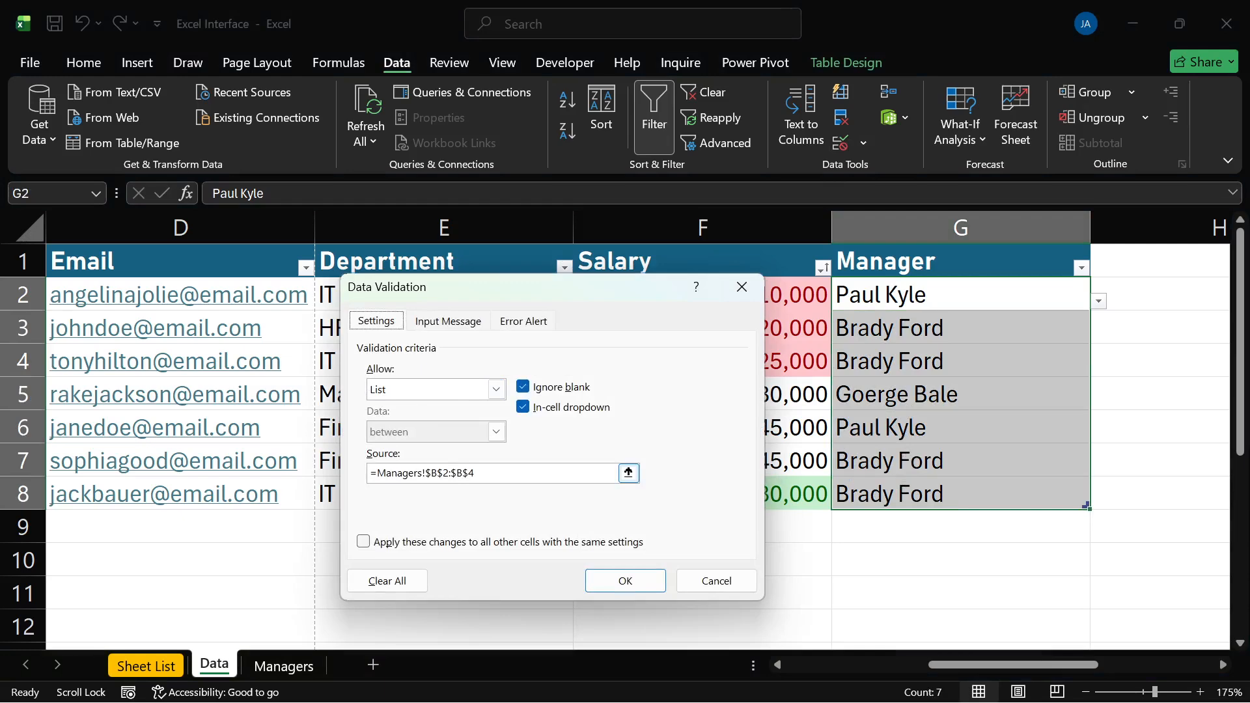
pyautogui.moveTo(480, 474); pyautogui.dragTo(377, 473)
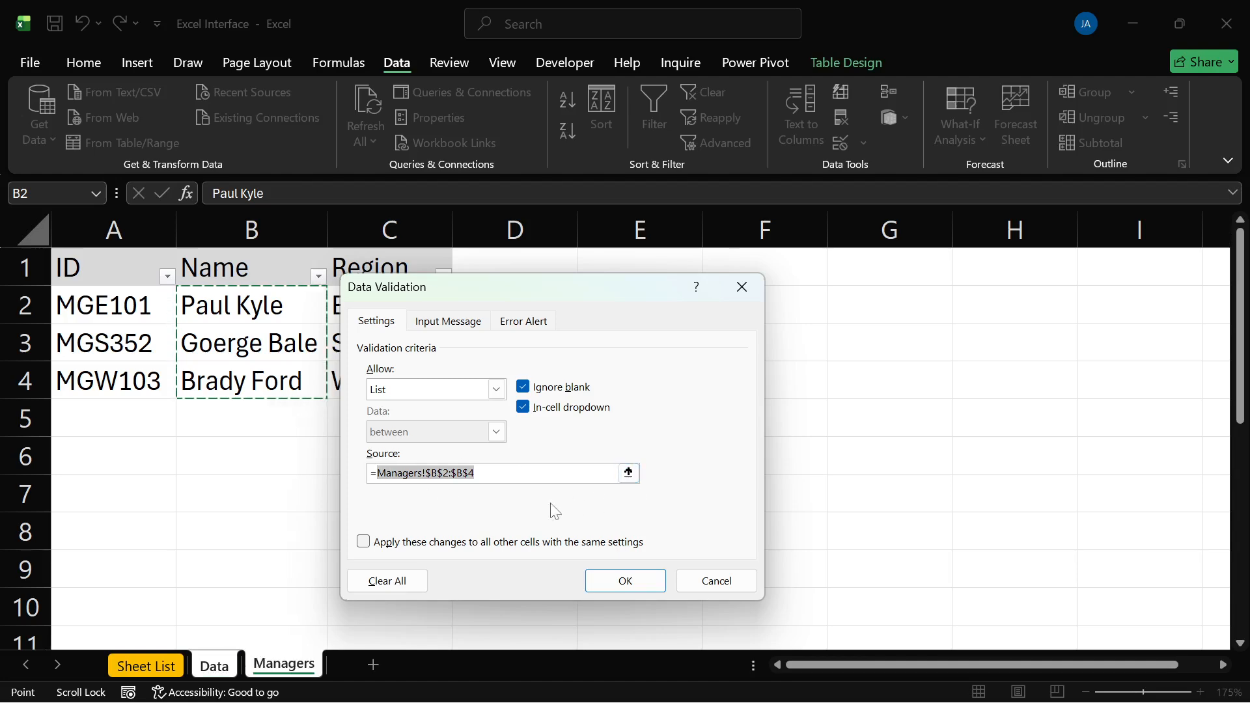
pyautogui.click(711, 583)
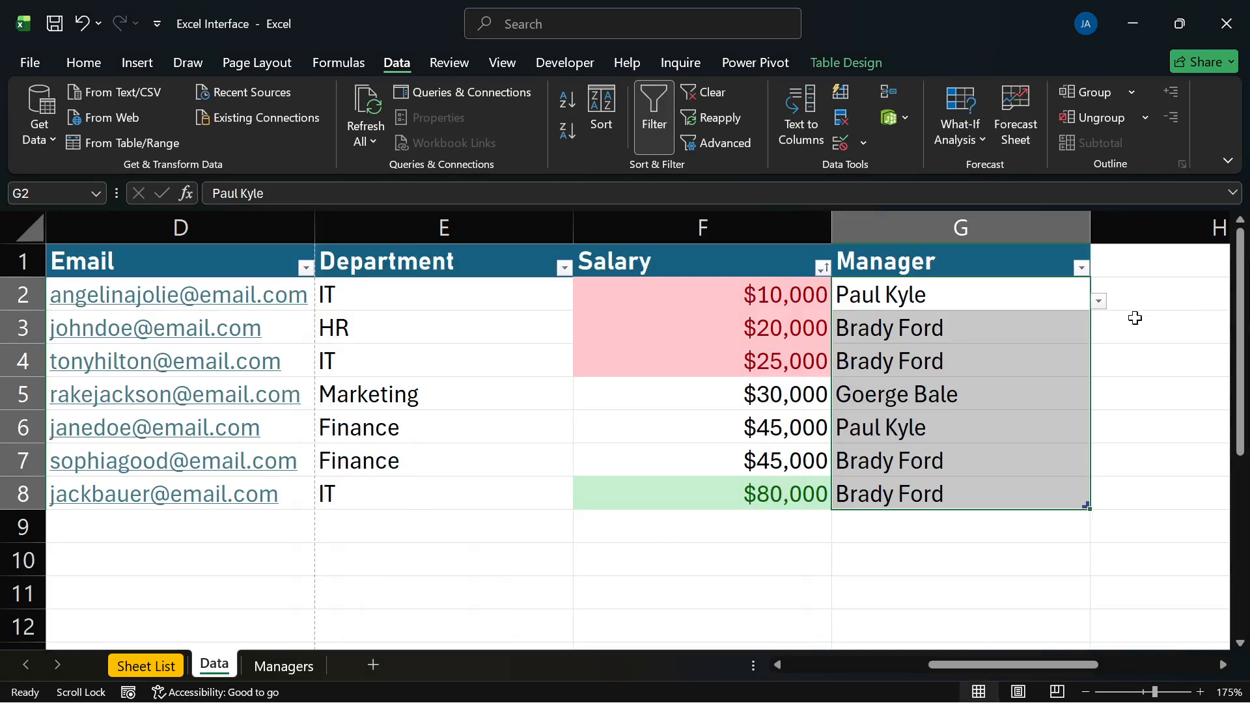
pyautogui.click(905, 559)
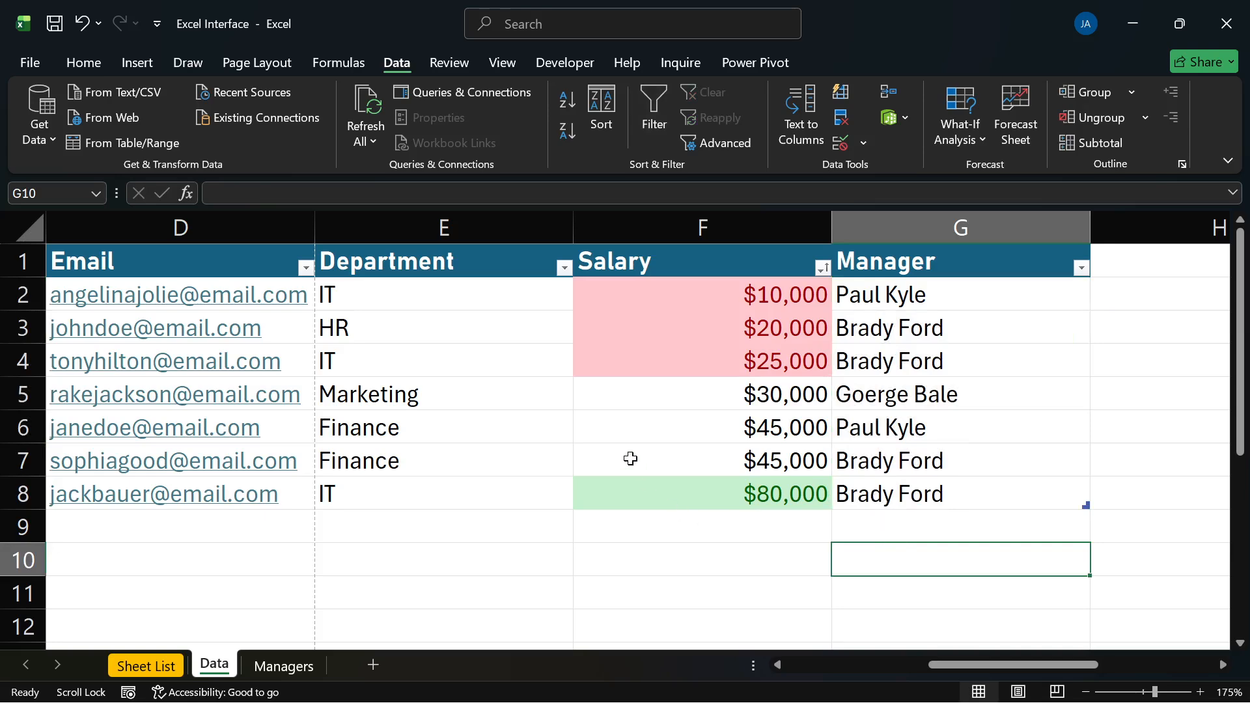
# Step: Add a blank worksheet after the Data sheet, and delete it again
pyautogui.click(535, 450)
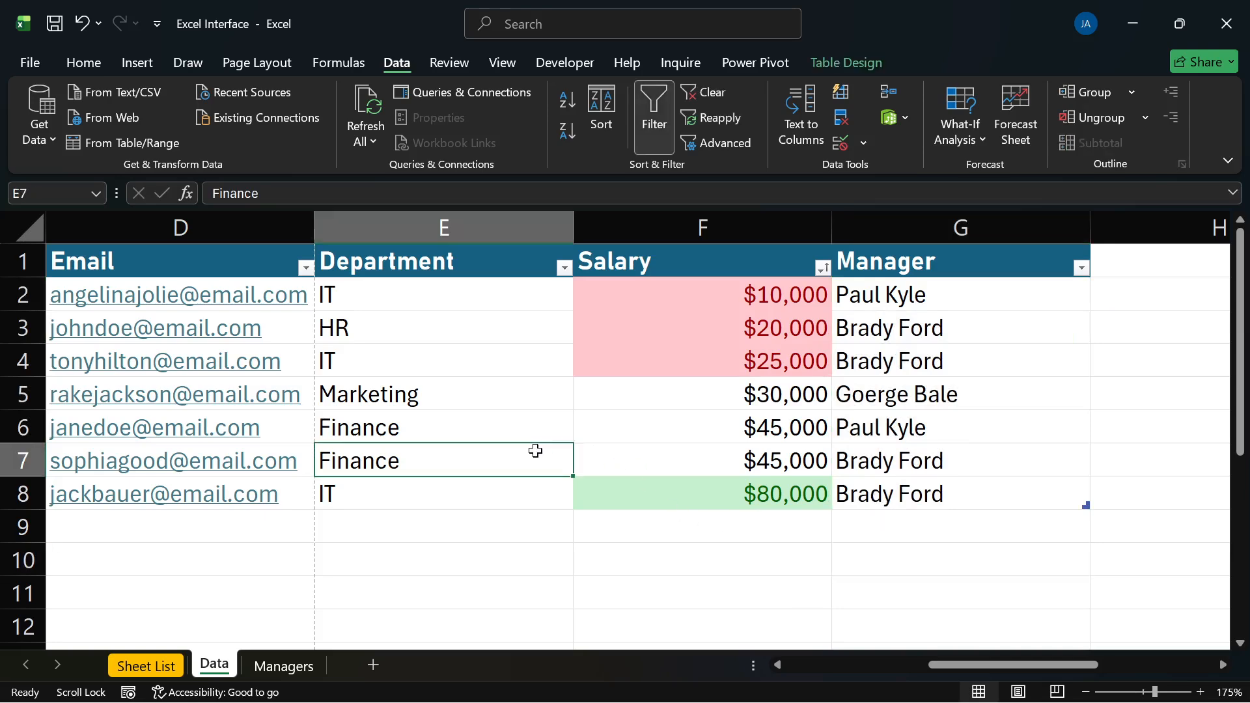
pyautogui.click(449, 66)
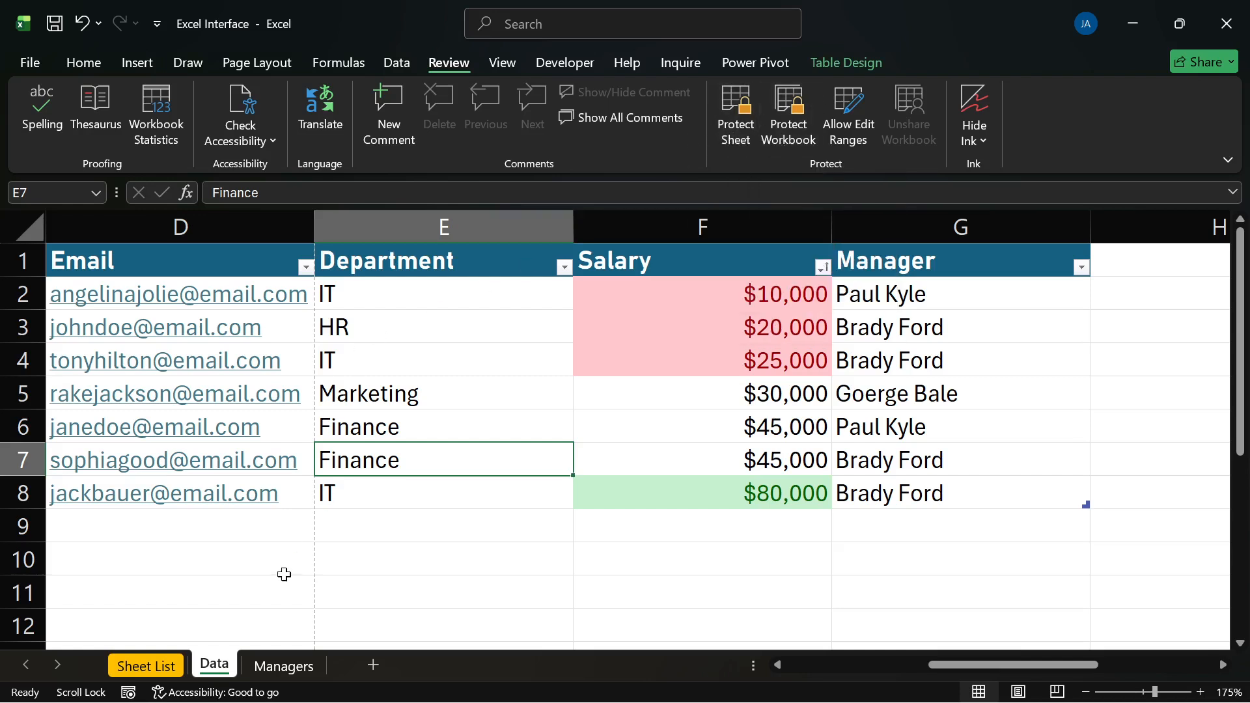
pyautogui.click(284, 574)
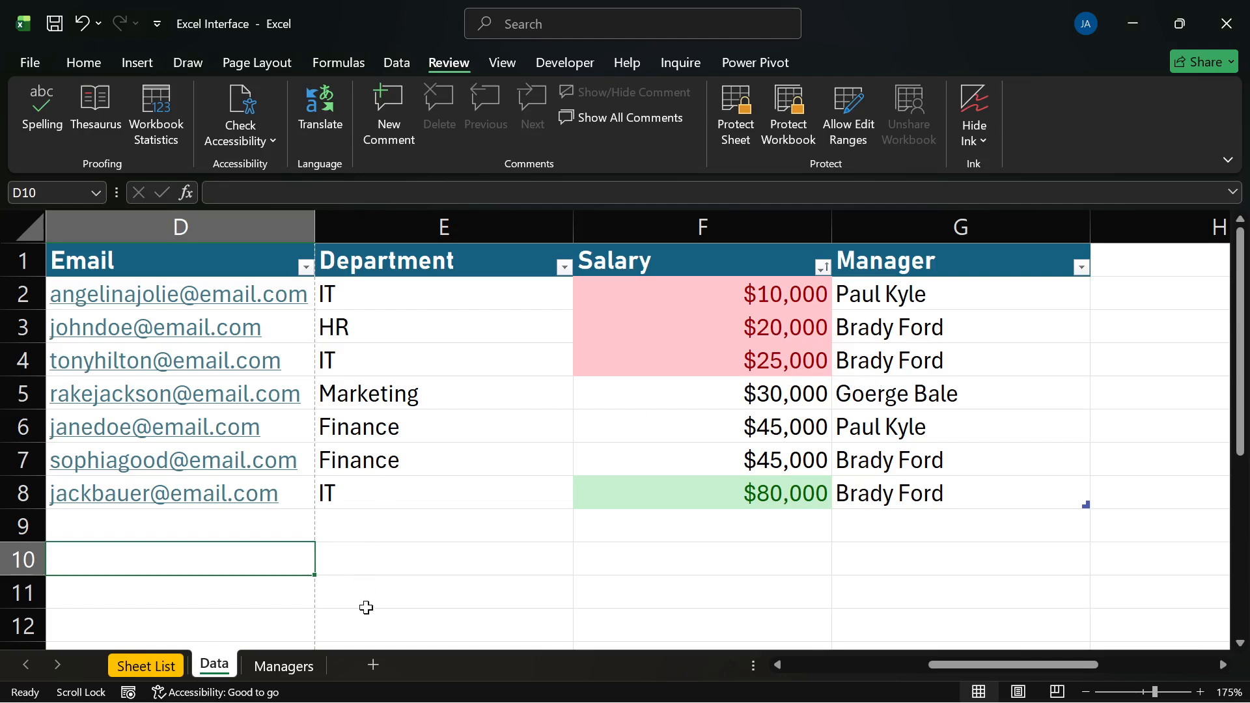
pyautogui.click(373, 665)
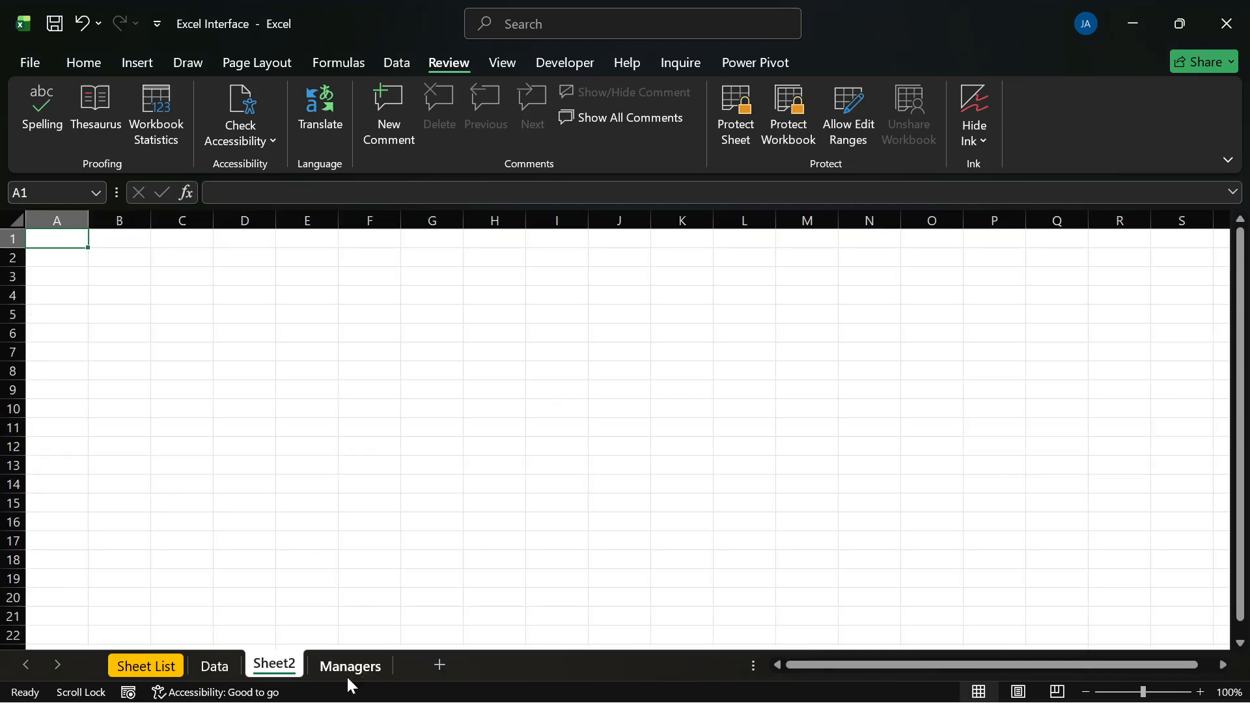
pyautogui.rightClick(249, 667)
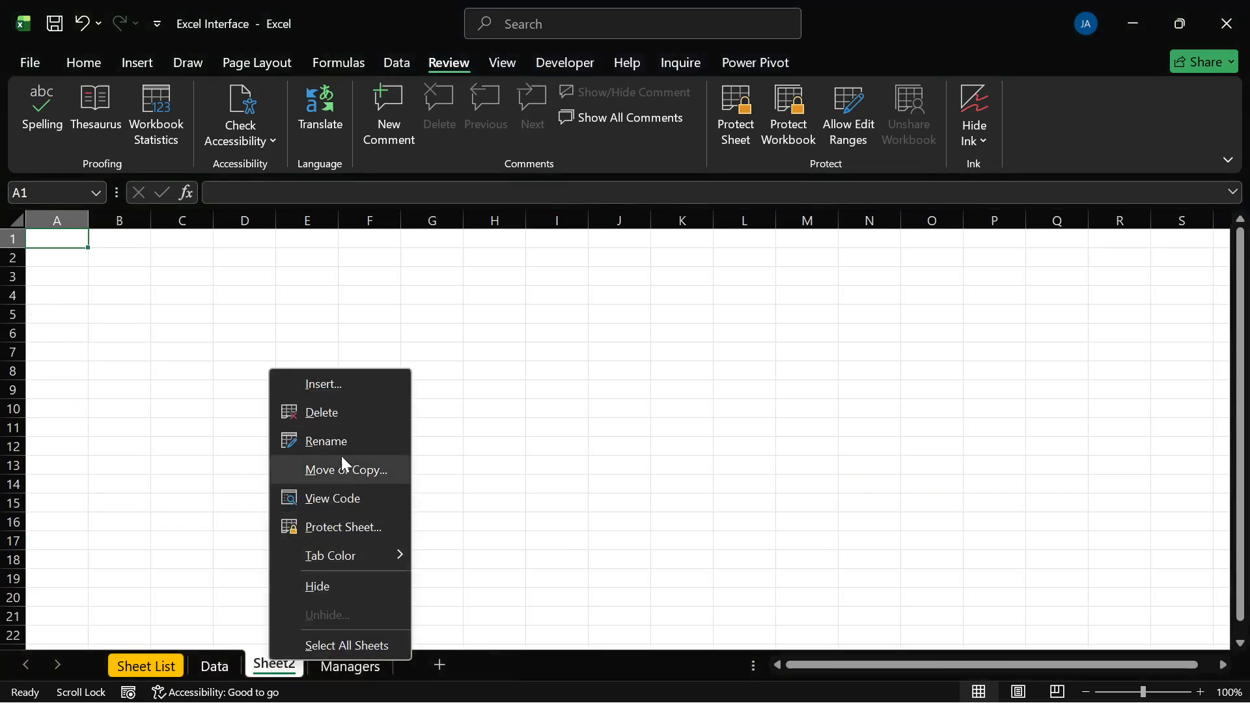
pyautogui.click(344, 417)
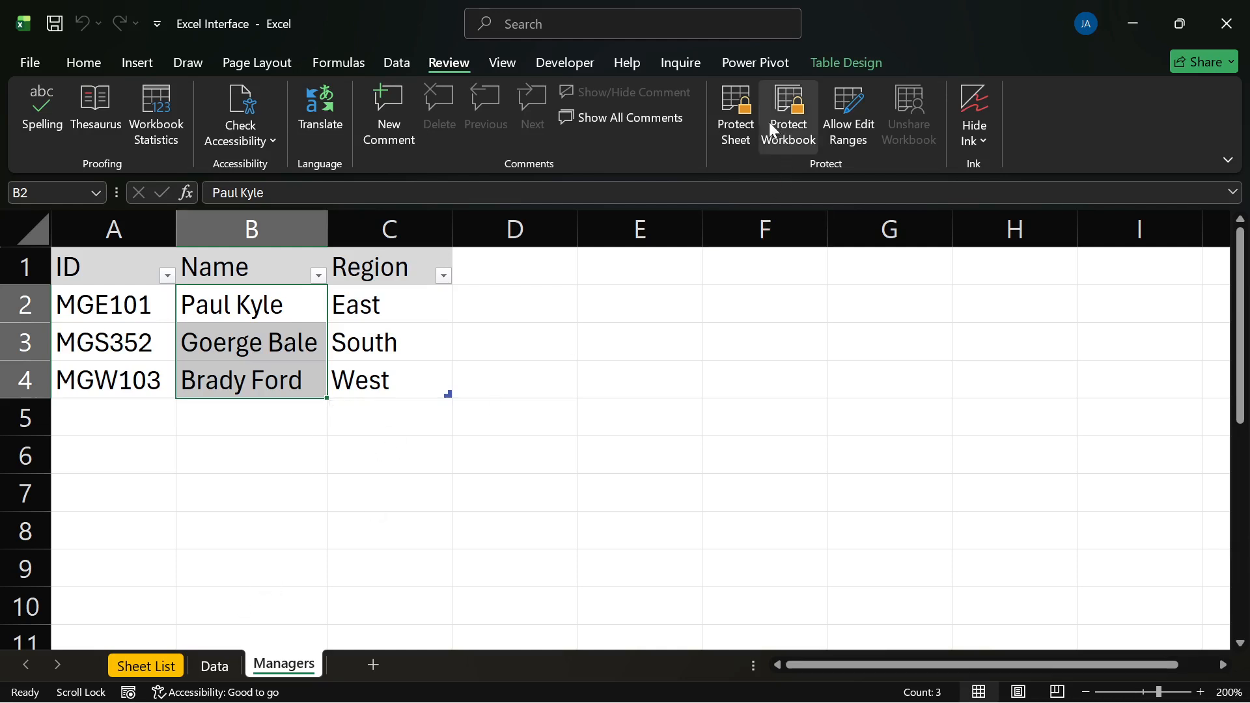
# Step: Examine the user permissions offered by Protect Sheet for the Managers sheet
pyautogui.click(747, 134)
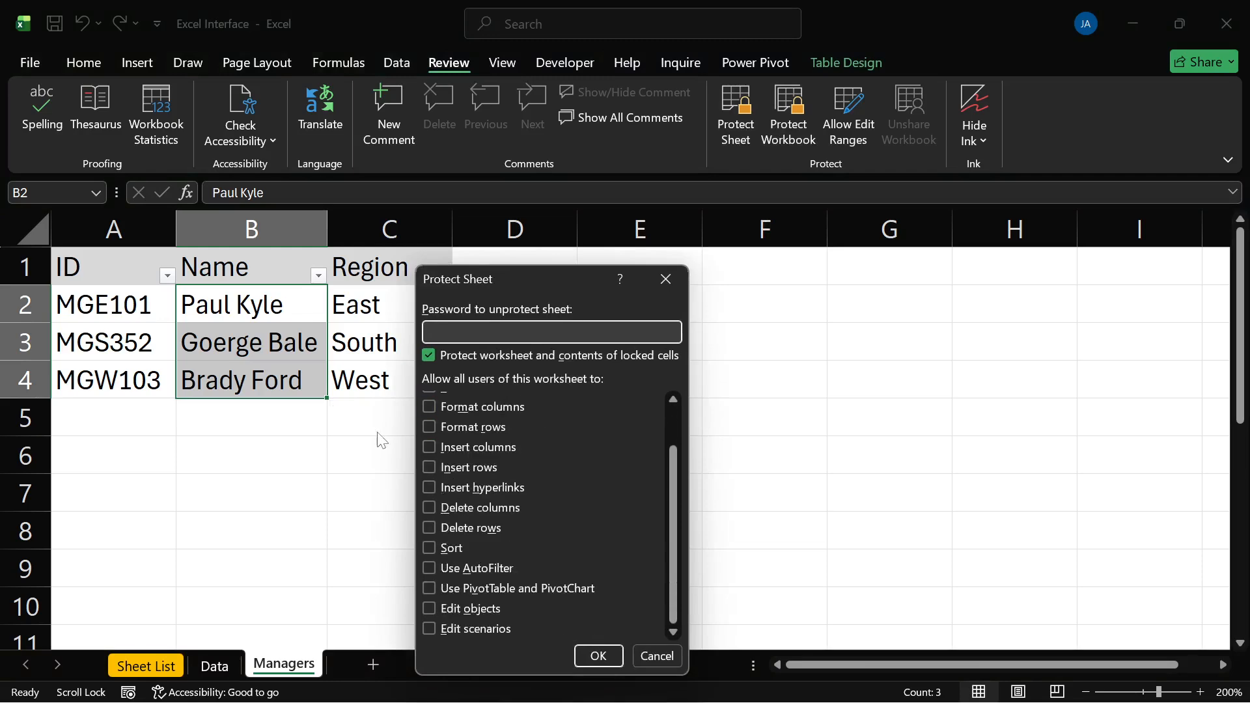
pyautogui.scroll(1, 455, 470)
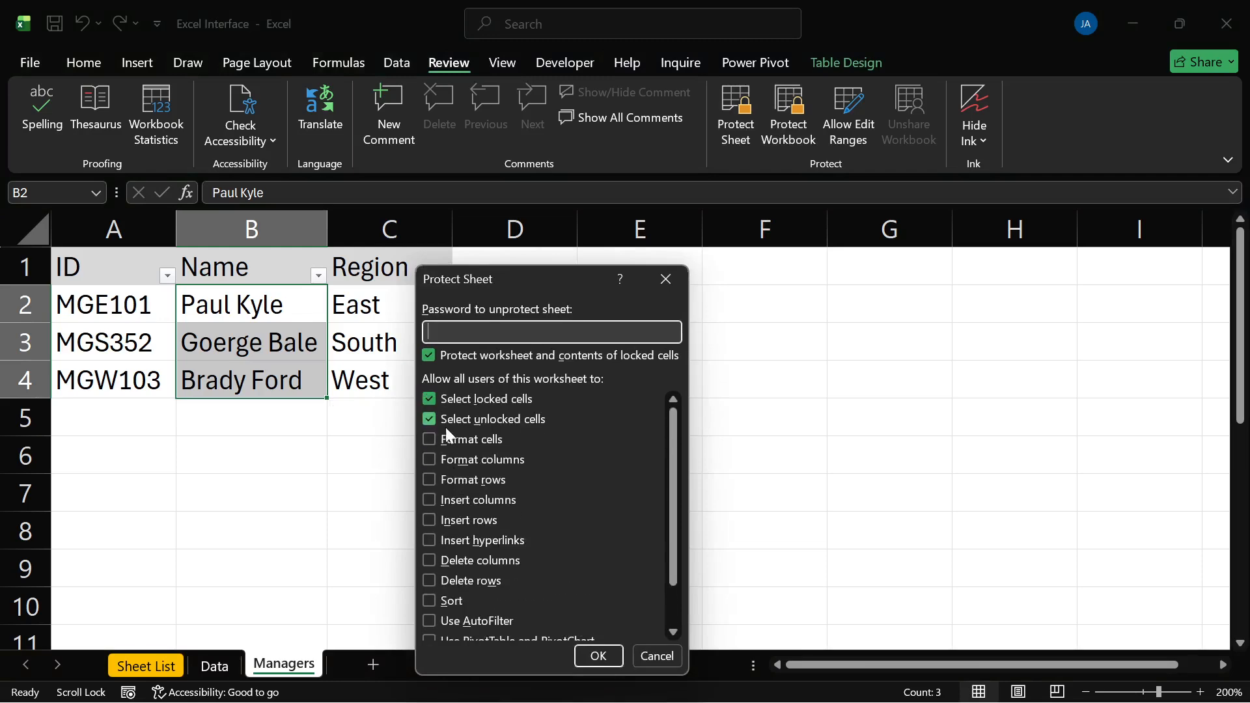
pyautogui.scroll(-1, 445, 427)
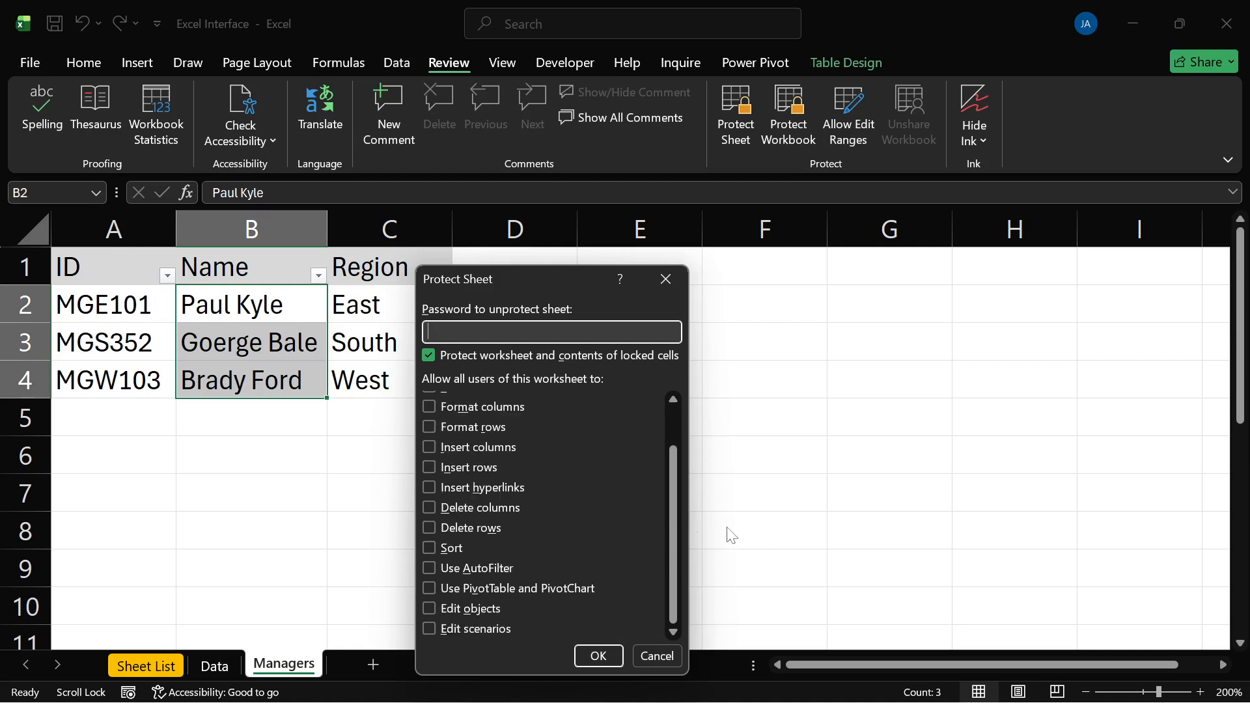
pyautogui.scroll(1, 479, 531)
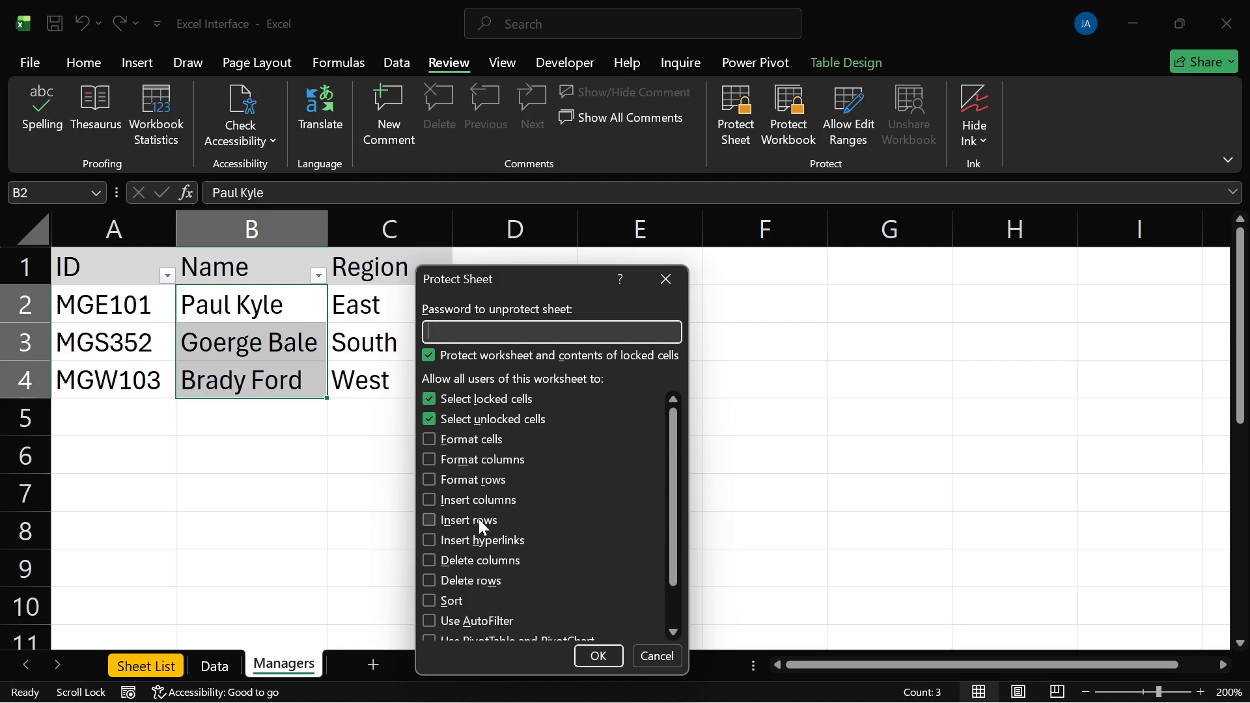
pyautogui.scroll(-1, 482, 527)
pyautogui.scroll(1, 480, 521)
# Step: Try disallowing selection of locked and unlocked cells in Protect Sheet, and cancel without setting a password
pyautogui.click(437, 420)
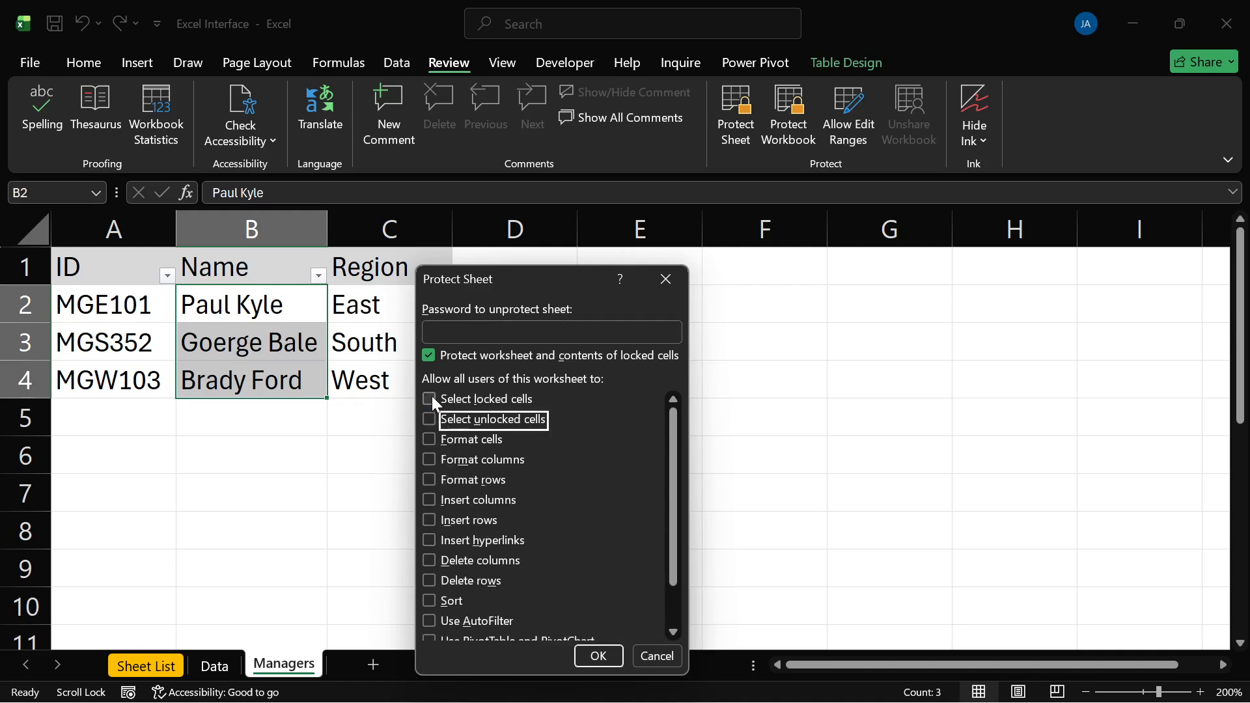
pyautogui.click(433, 398)
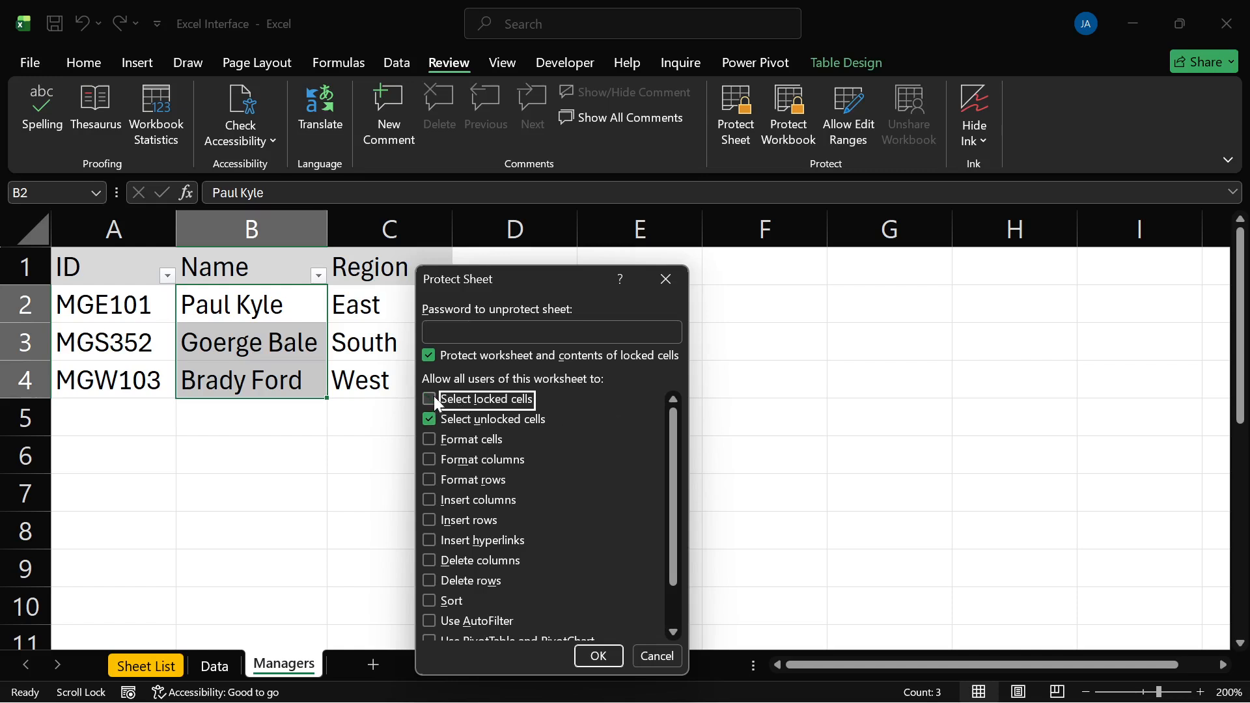
pyautogui.click(438, 417)
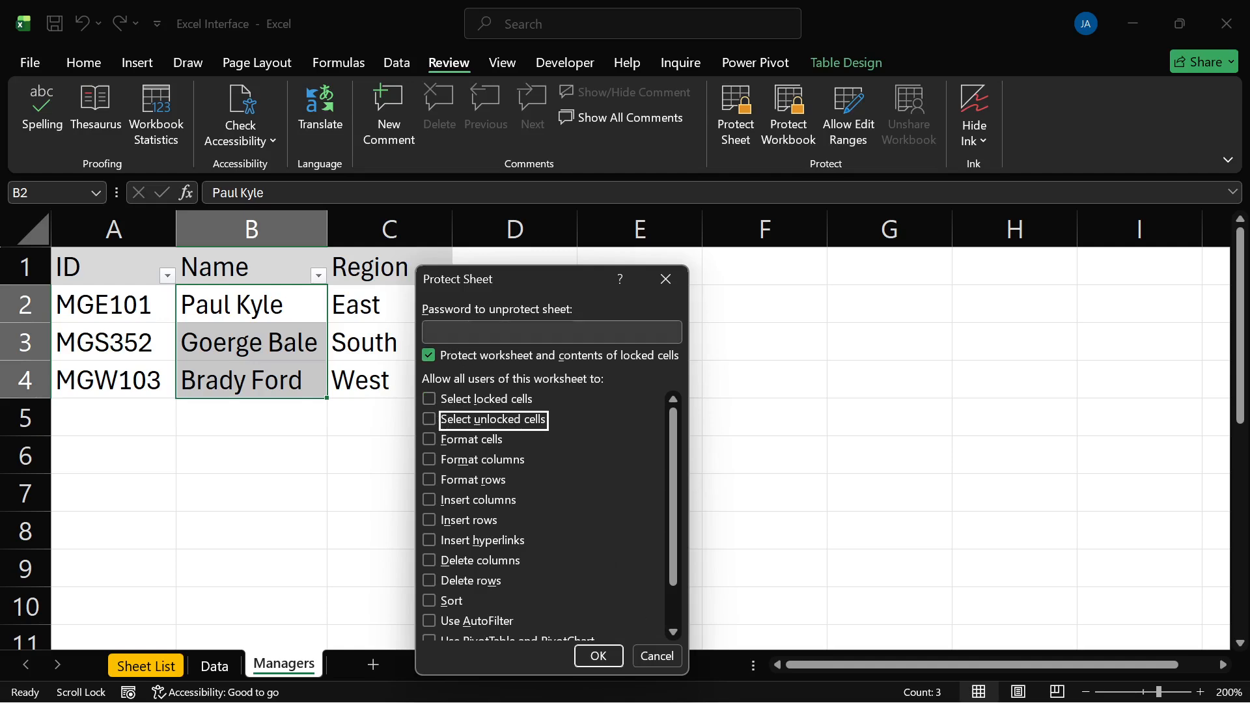
pyautogui.click(469, 332)
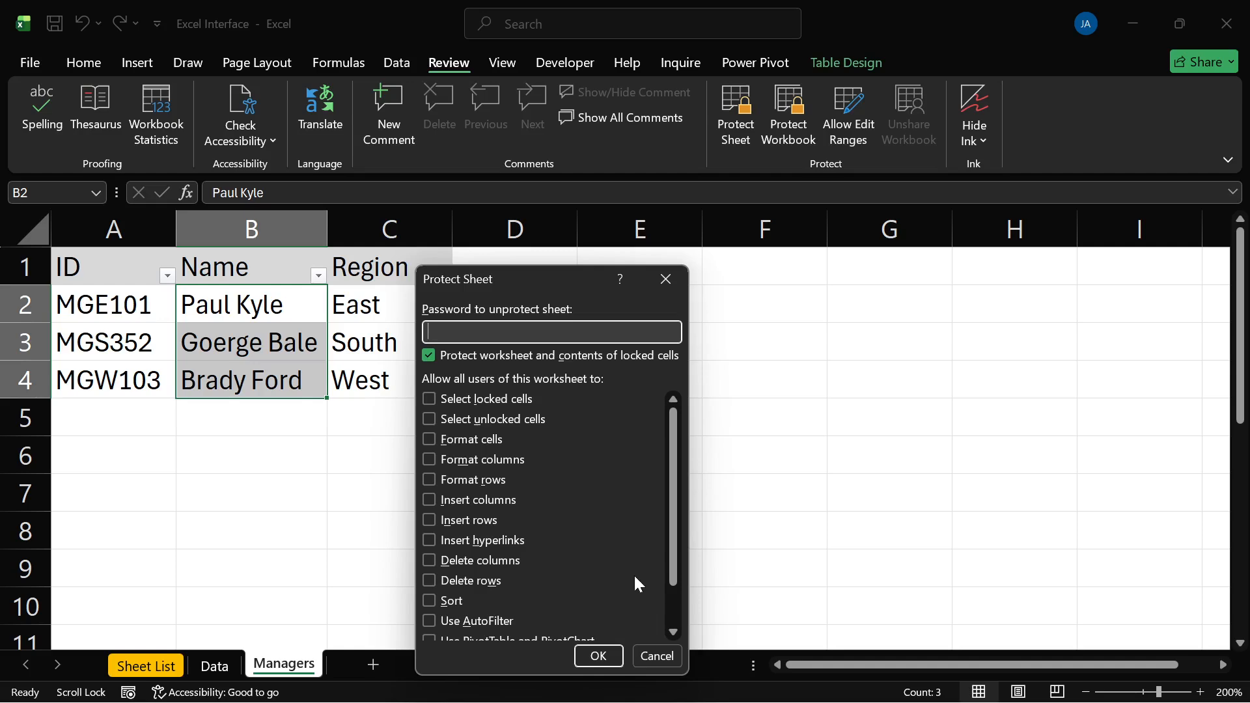
pyautogui.click(670, 658)
# Step: Protect the workbook structure without a password, and check which sheet commands are available for the Managers sheet
pyautogui.click(778, 111)
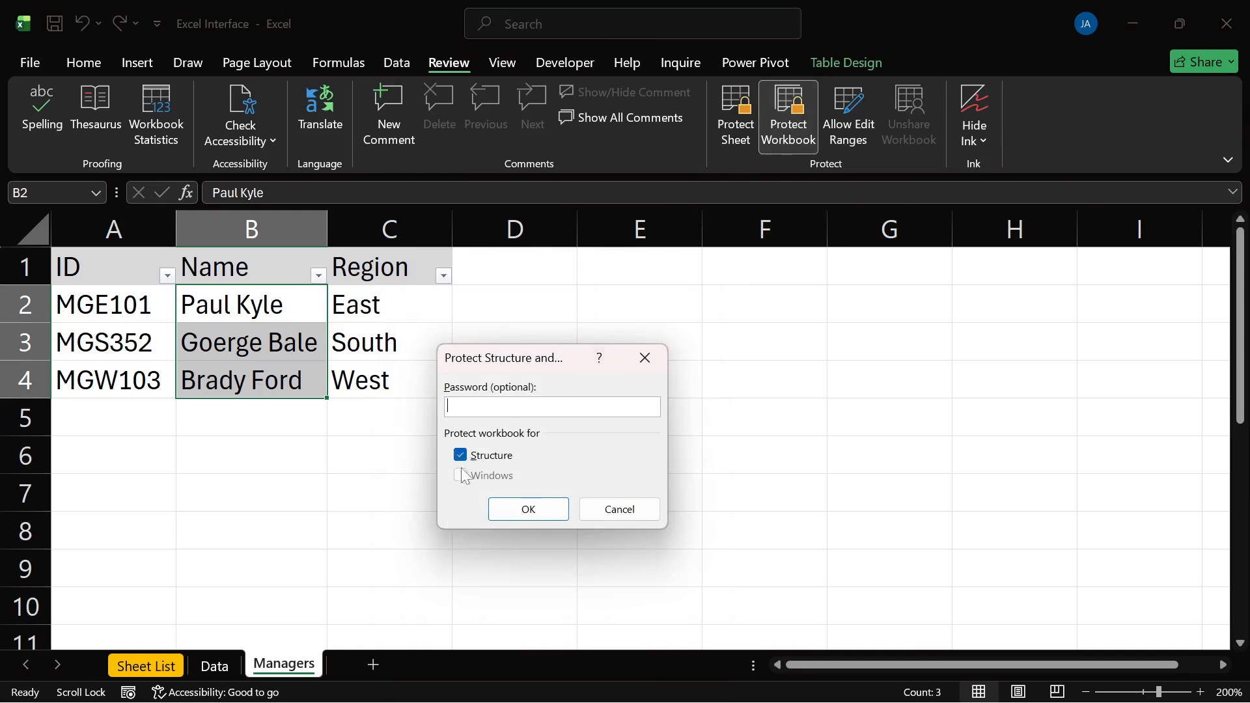
pyautogui.click(514, 507)
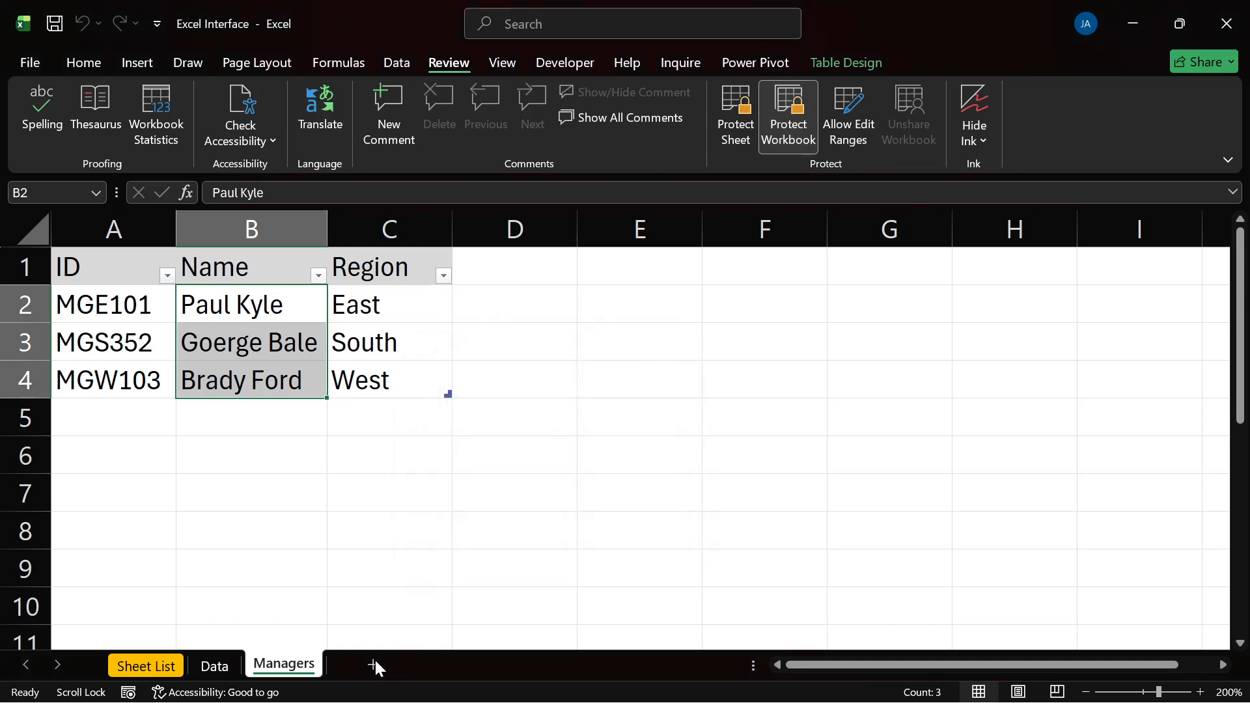
pyautogui.click(388, 560)
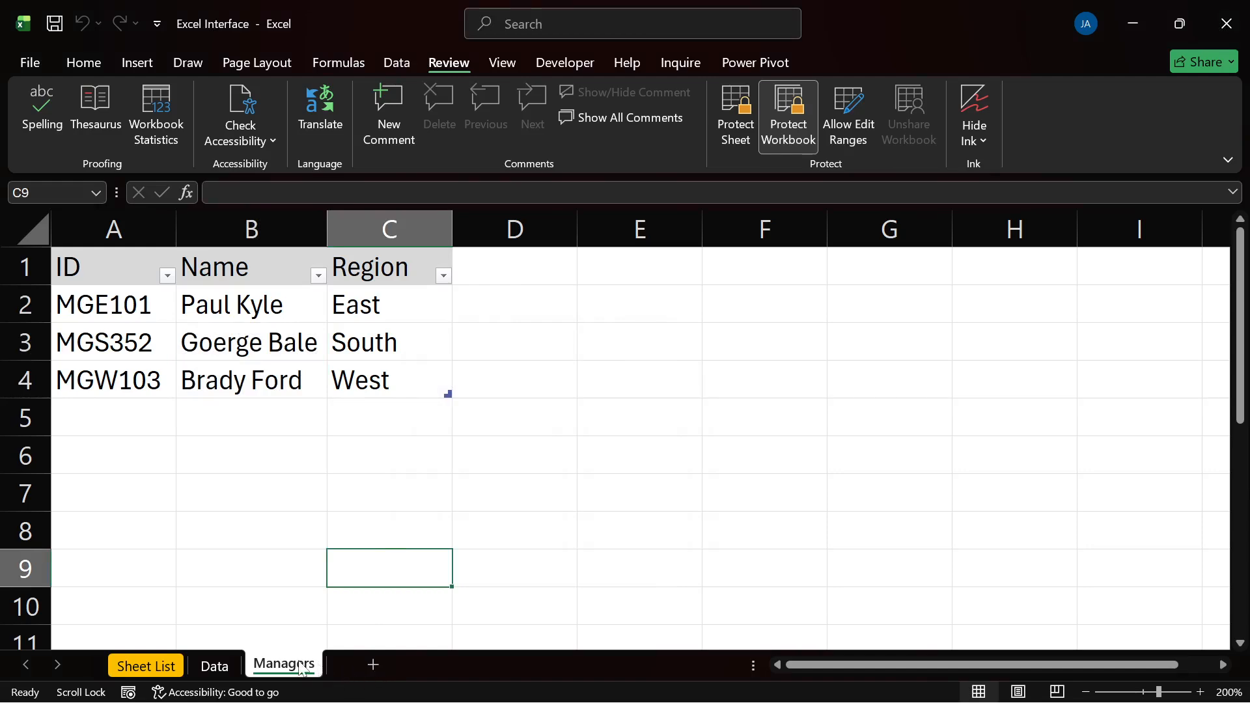
pyautogui.rightClick(300, 669)
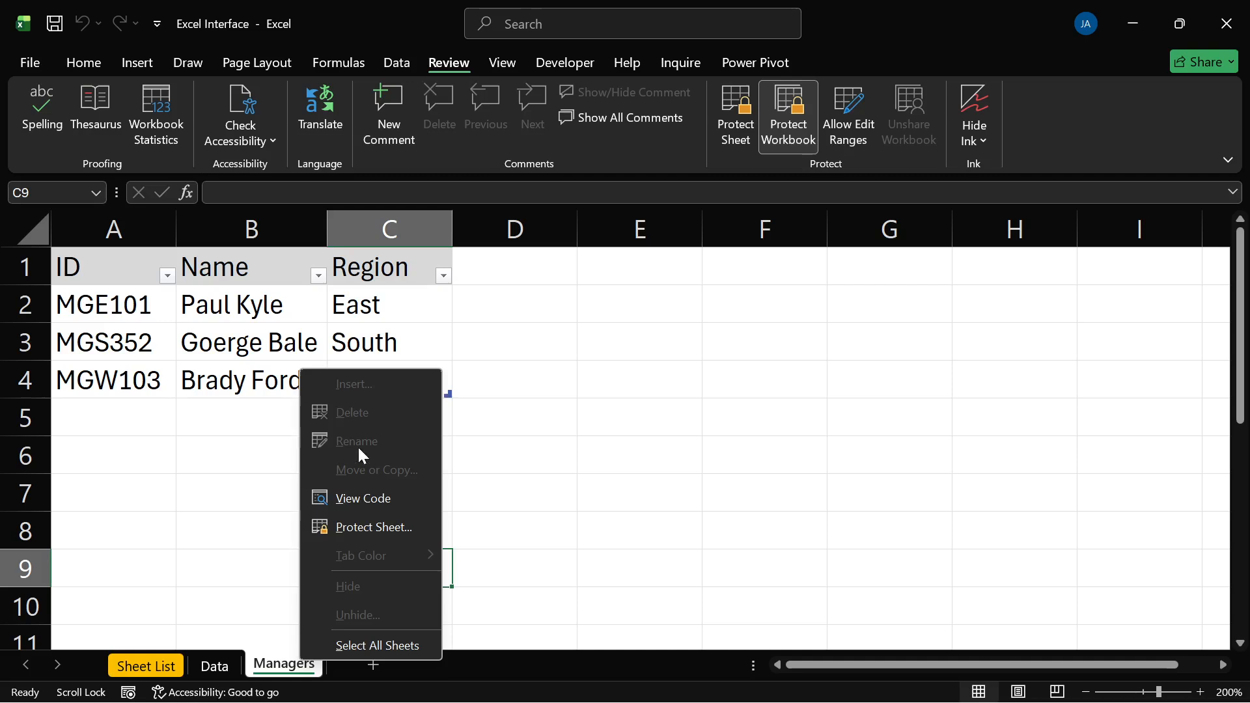
pyautogui.click(537, 545)
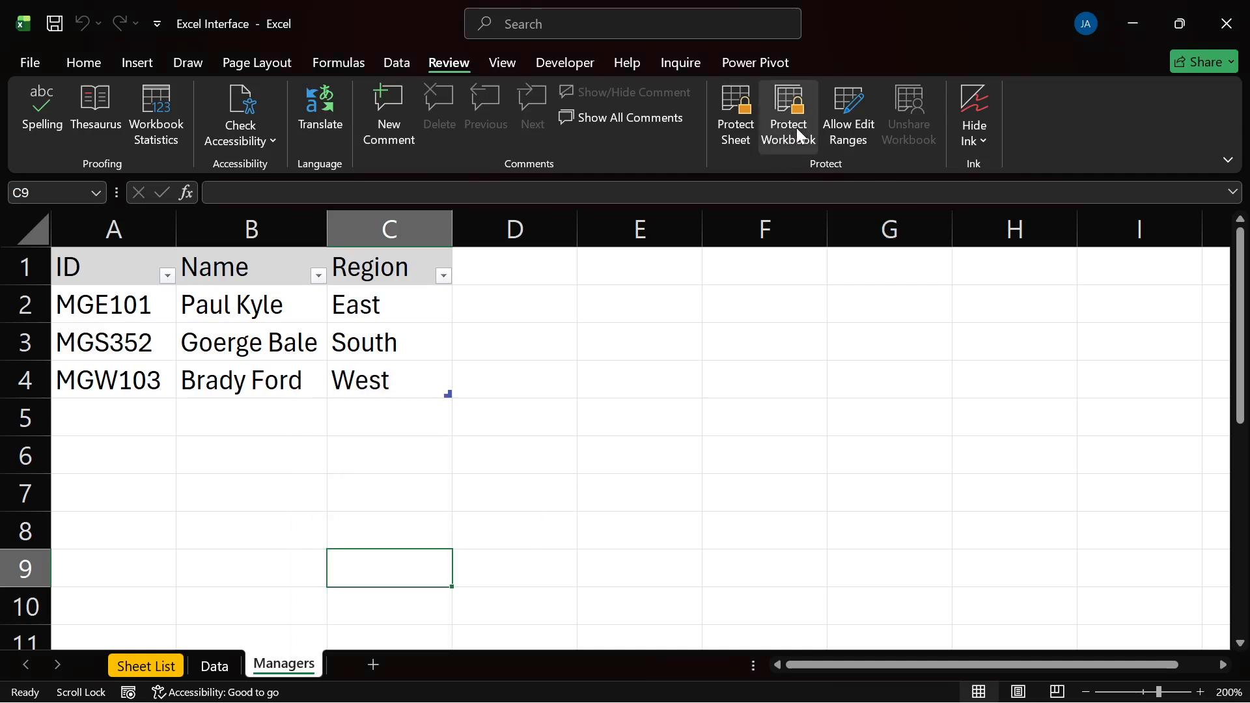
# Step: Remove the workbook structure protection and add a new worksheet after Managers, checking its available sheet commands
pyautogui.click(367, 663)
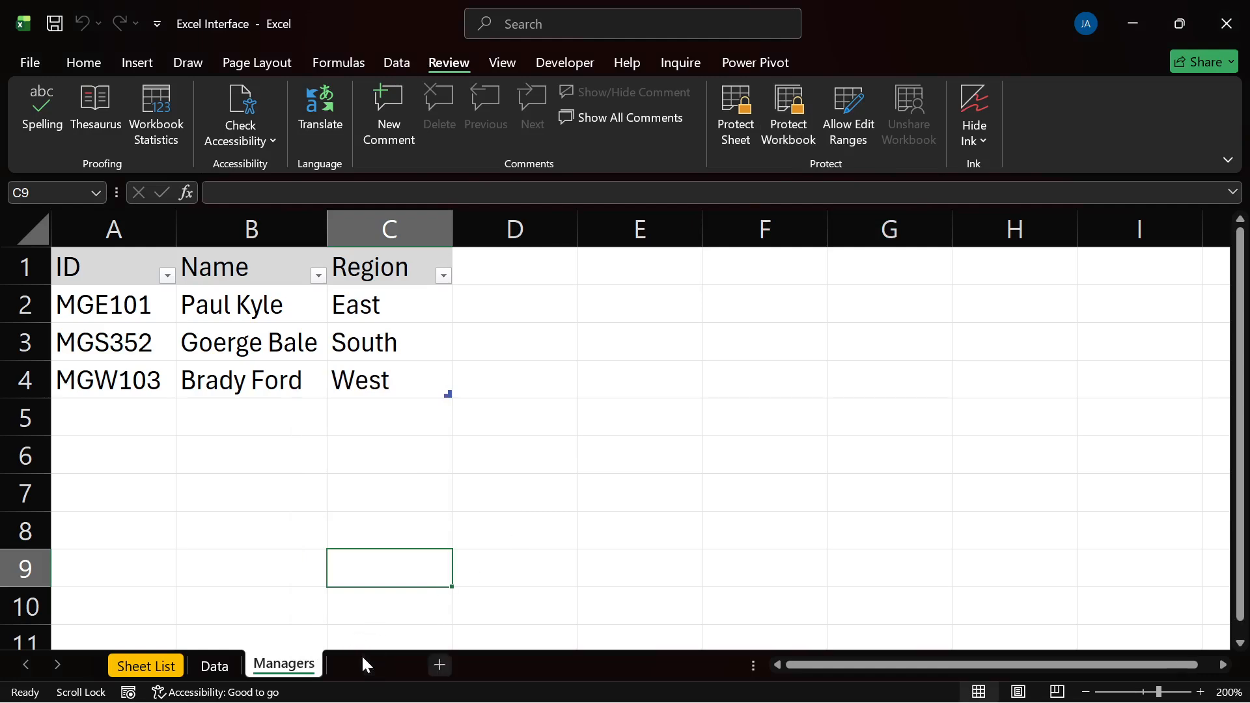
pyautogui.rightClick(342, 664)
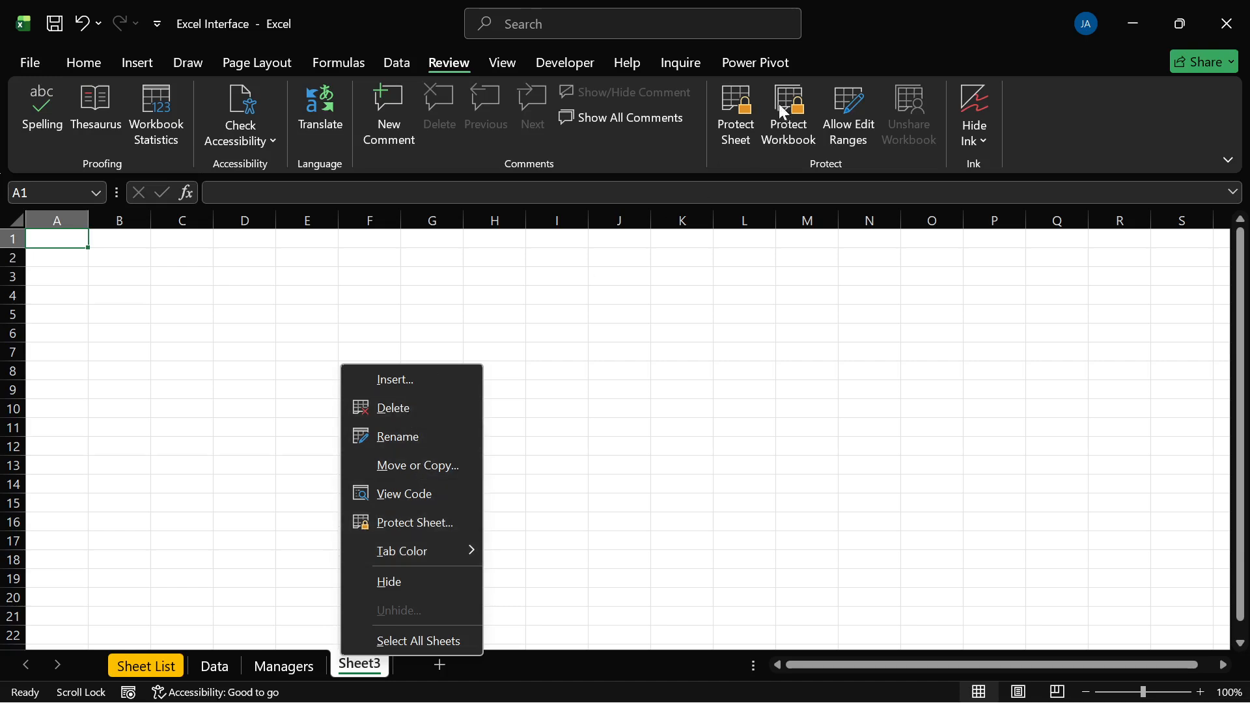
# Step: Delete the blank worksheet after Managers, and review the Protect Sheet options for Managers without applying protection
pyautogui.click(433, 406)
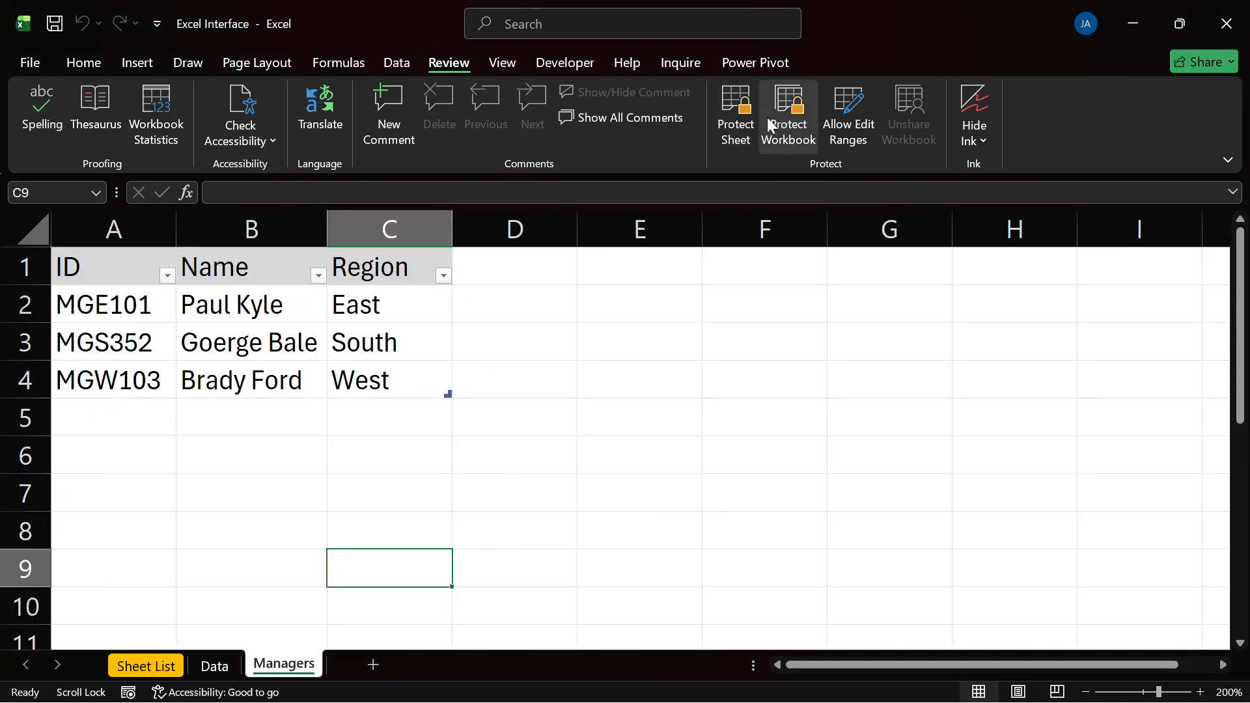
pyautogui.click(737, 120)
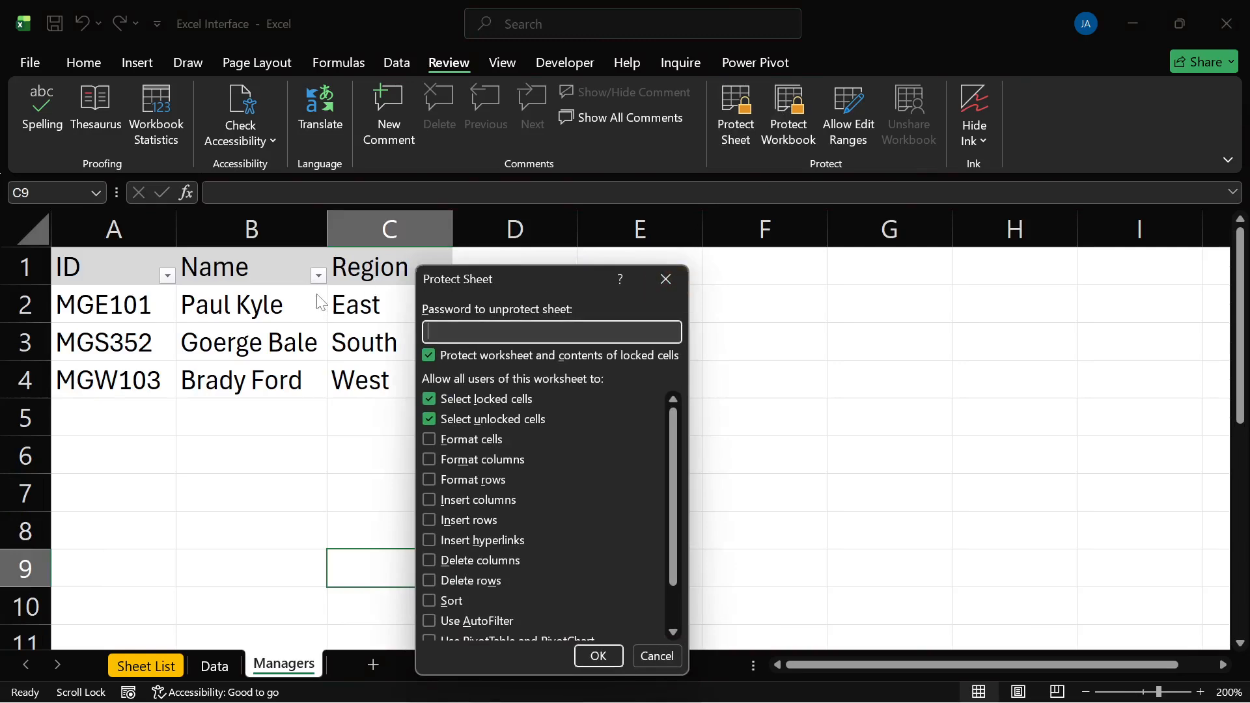
pyautogui.click(668, 280)
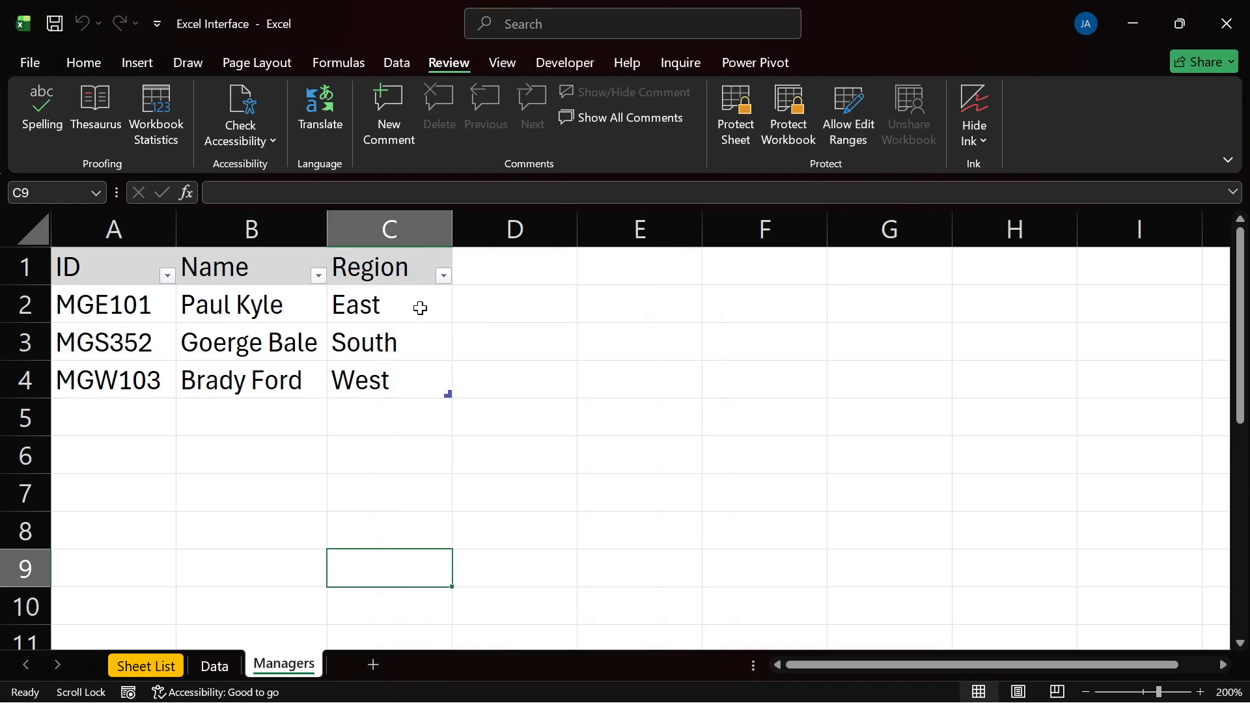
pyautogui.moveTo(420, 309); pyautogui.dragTo(418, 374)
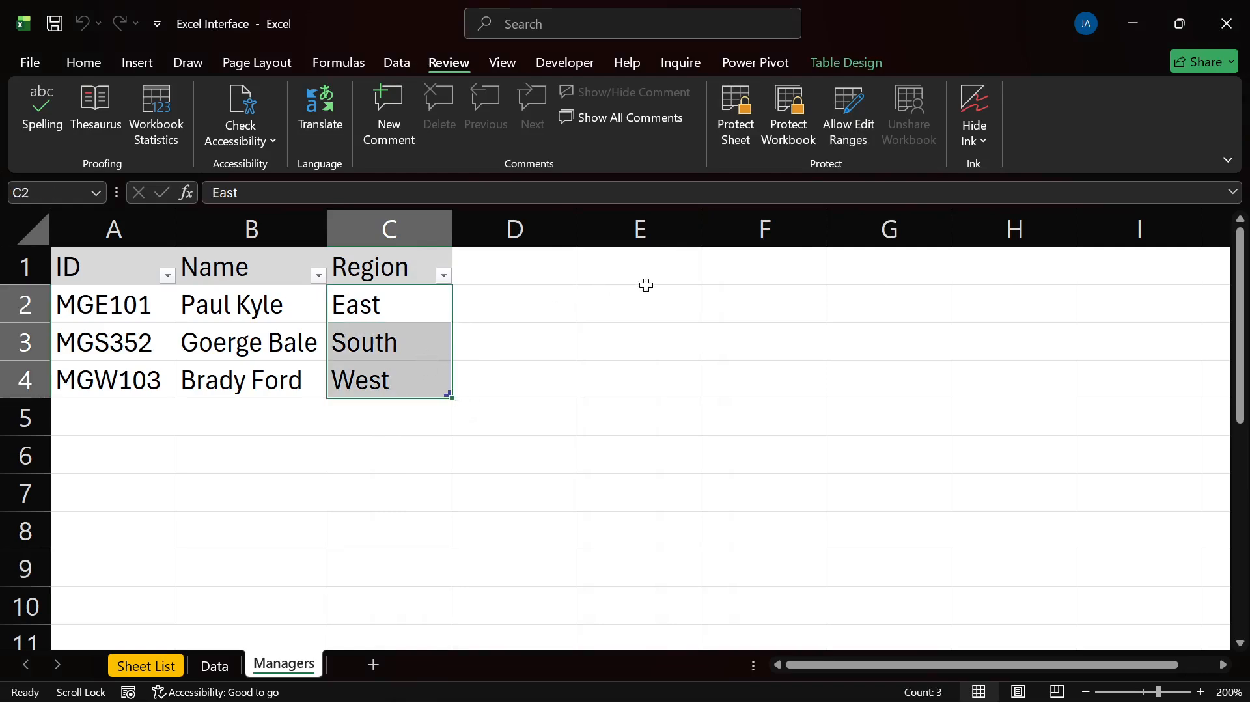
pyautogui.click(803, 415)
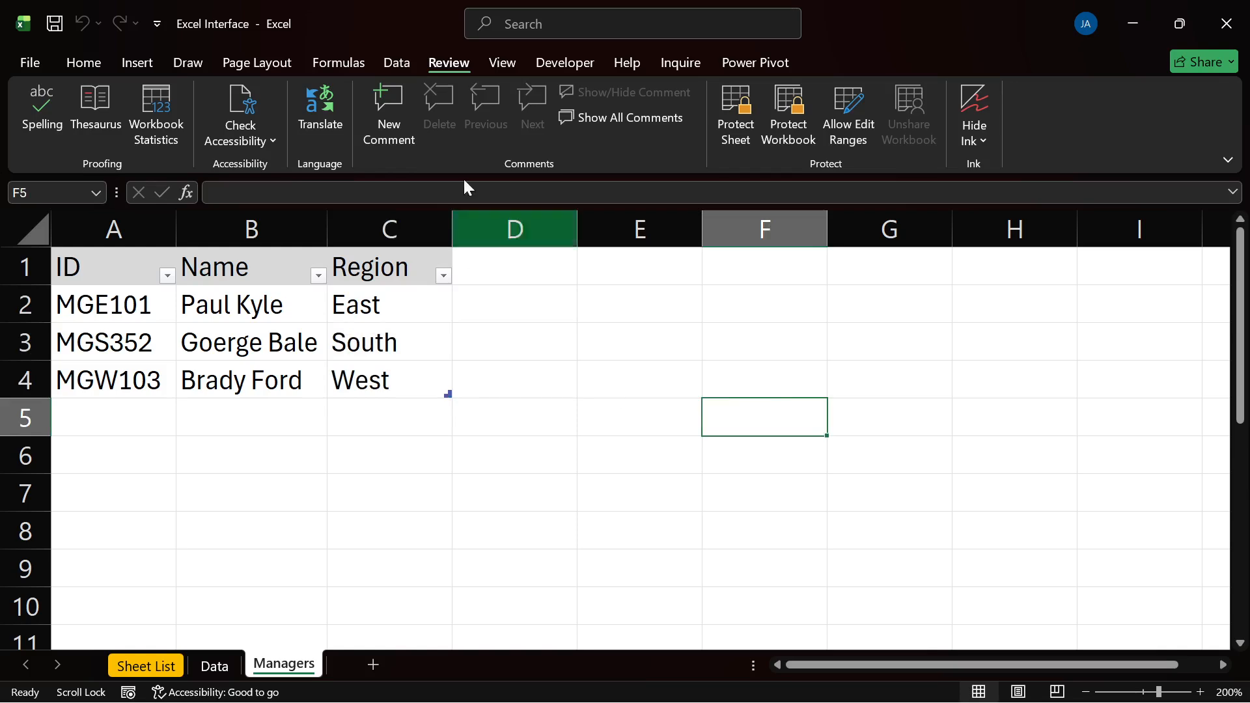
# Step: Hide the formula bar, gridlines and headings while viewing the Managers sheet
pyautogui.click(500, 63)
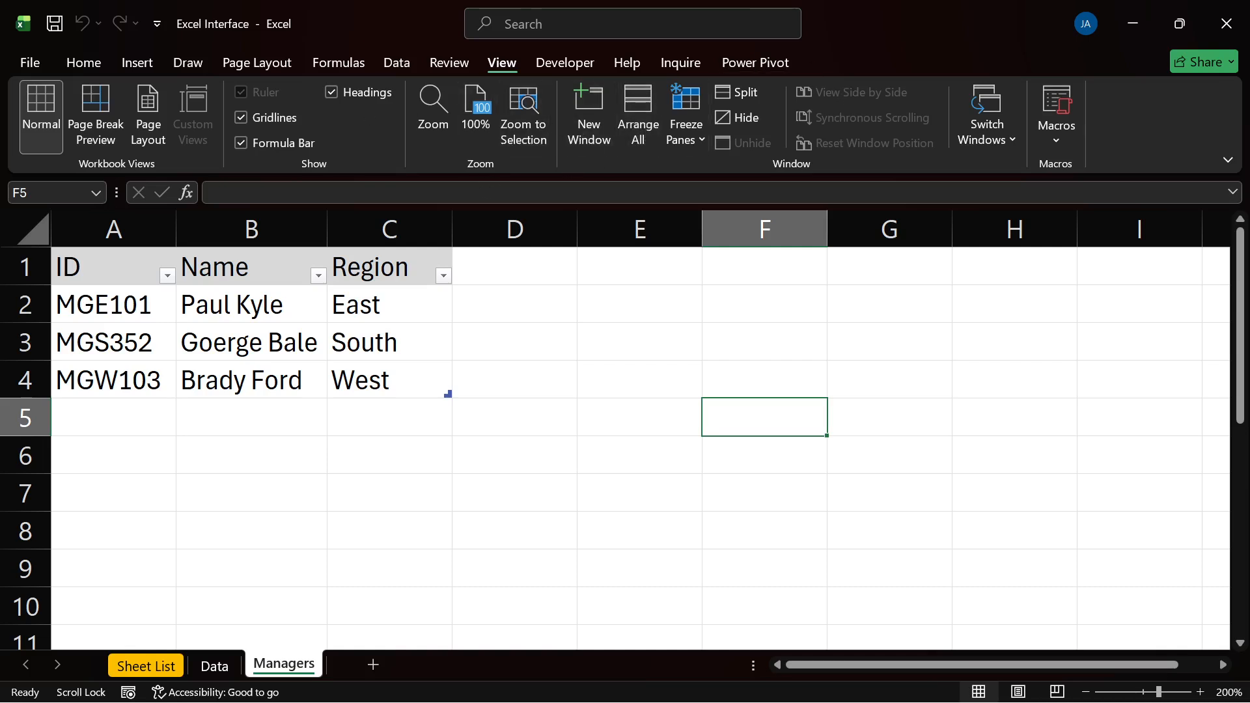
pyautogui.click(243, 144)
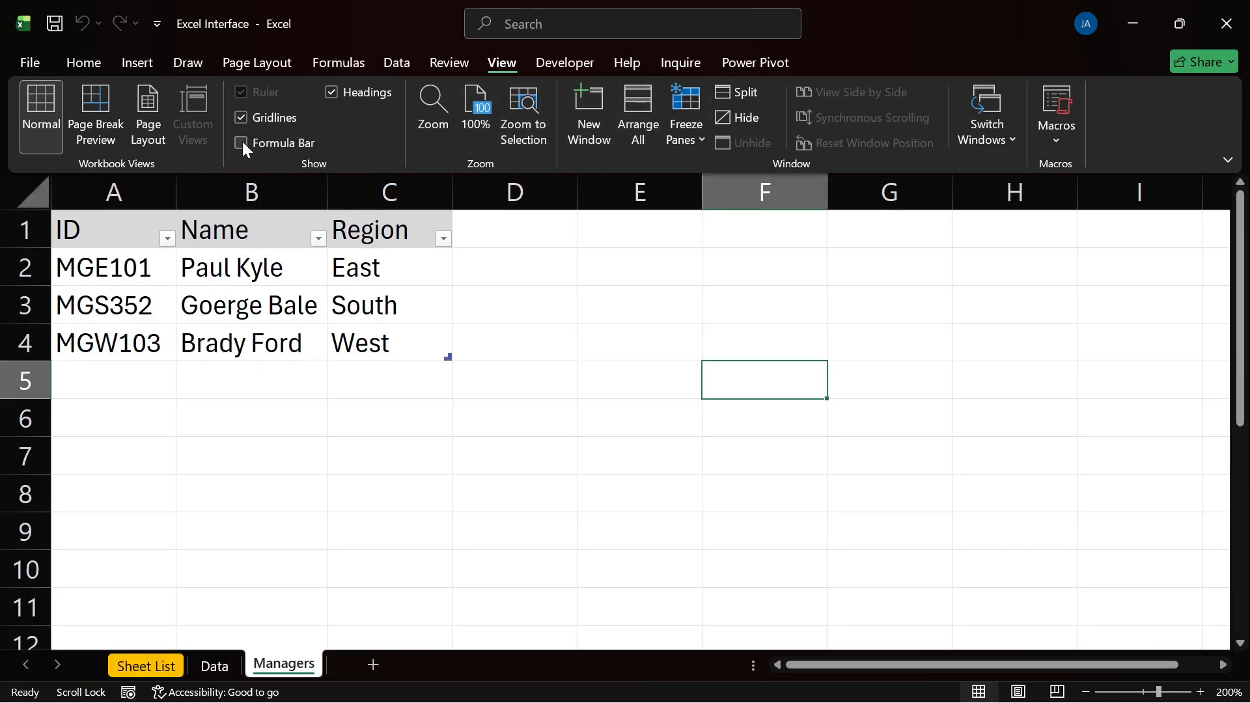
pyautogui.click(242, 118)
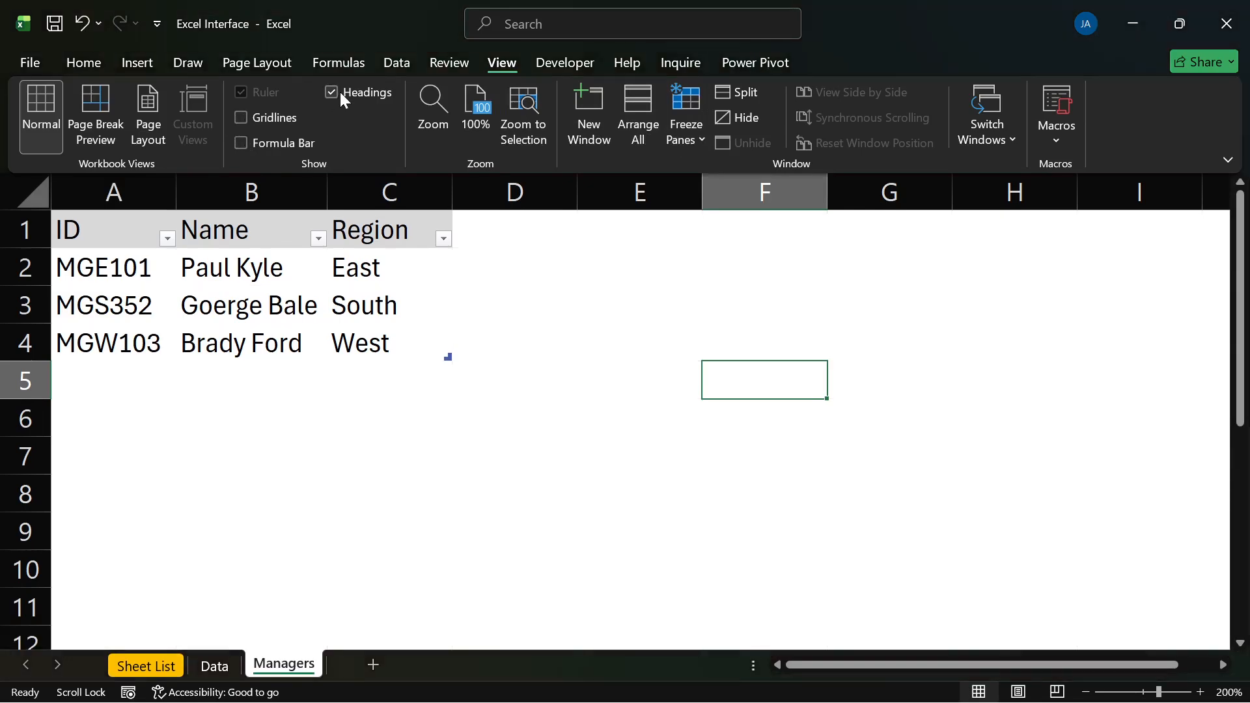
pyautogui.click(338, 91)
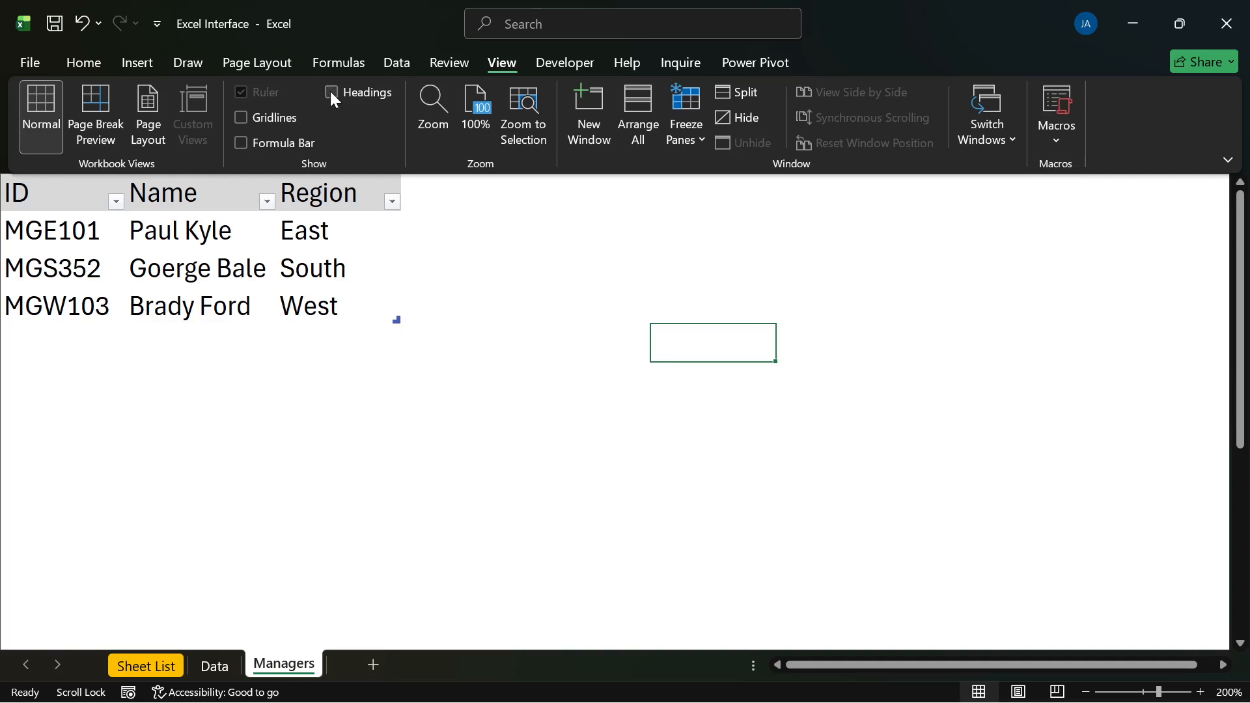
# Step: Show the headings, gridlines and formula bar again
pyautogui.click(331, 92)
pyautogui.click(241, 119)
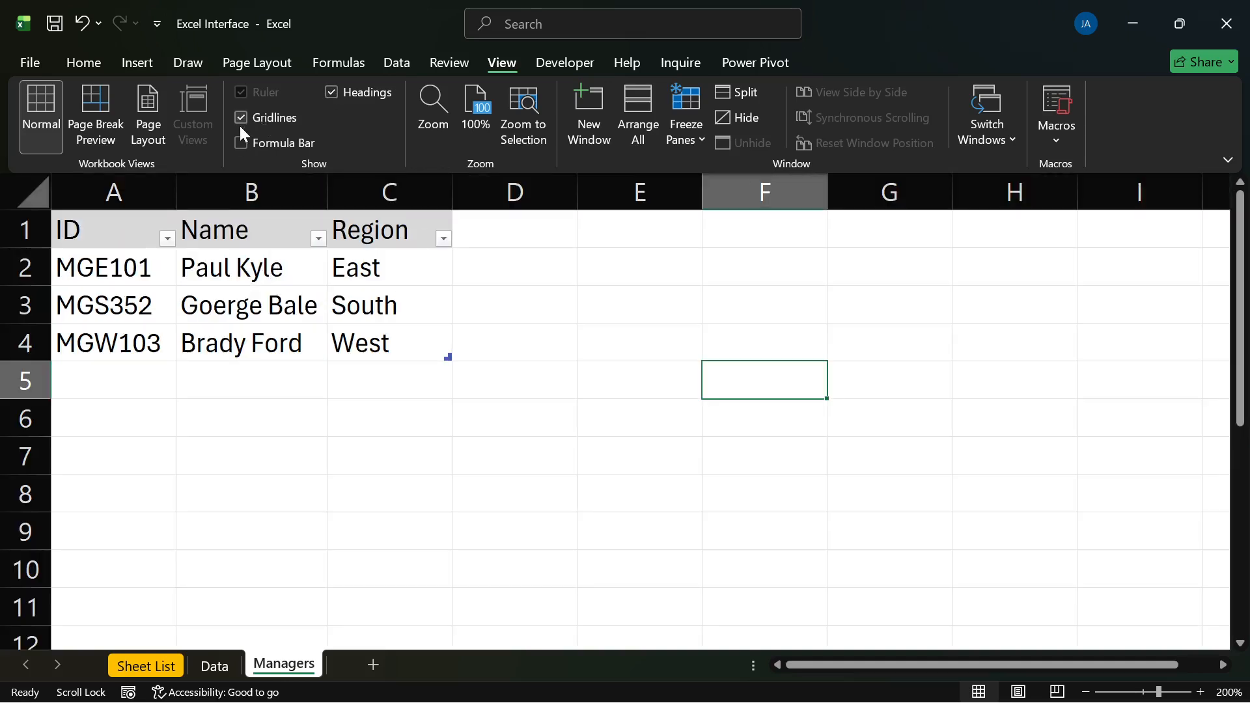
pyautogui.click(239, 143)
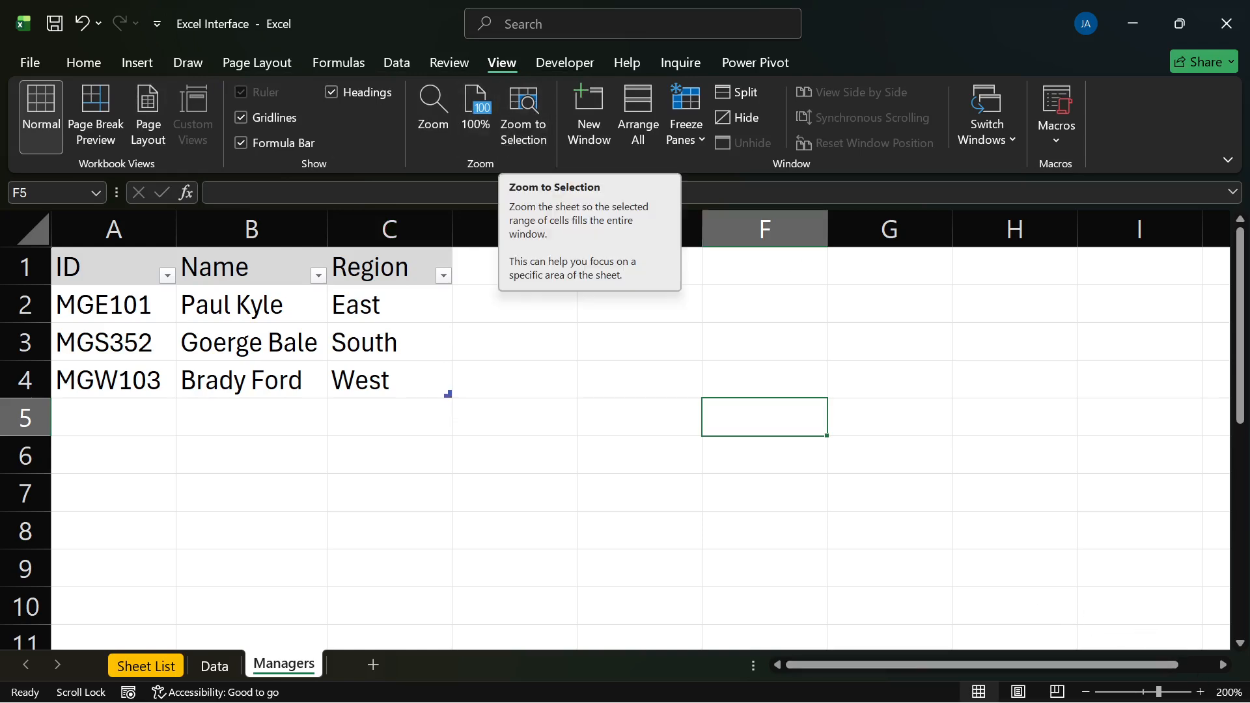
pyautogui.moveTo(184, 346); pyautogui.dragTo(447, 416)
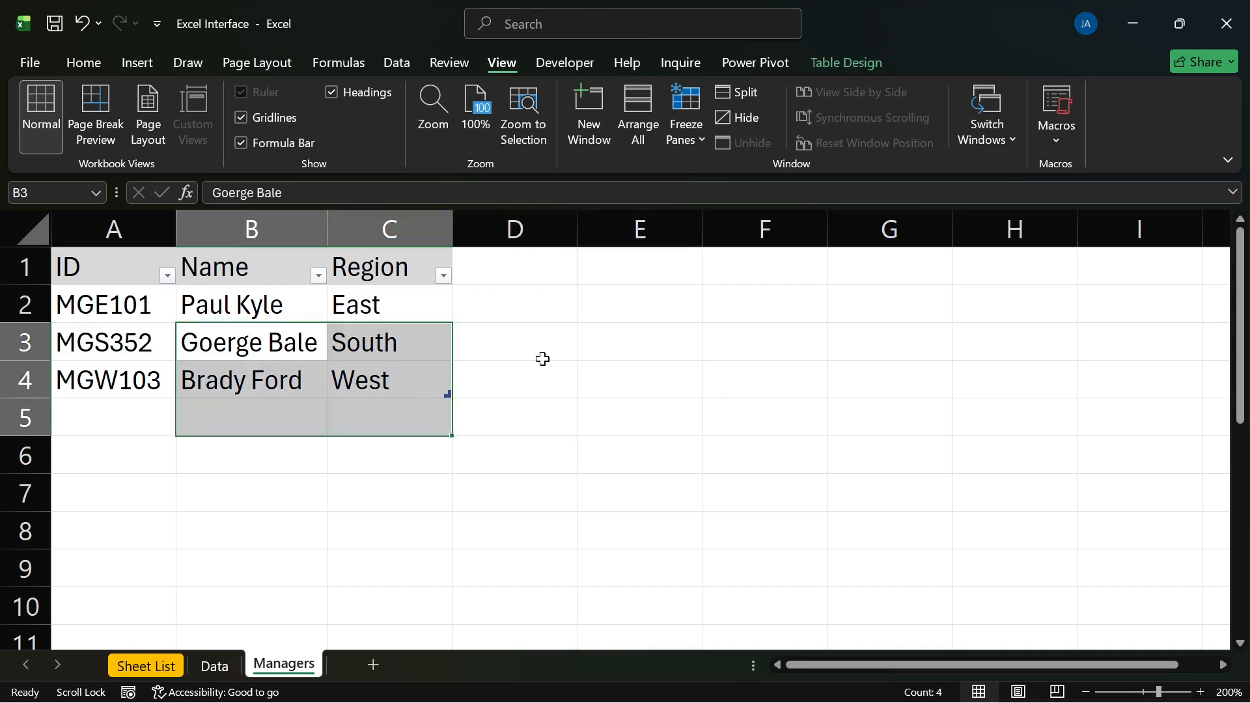
pyautogui.click(973, 471)
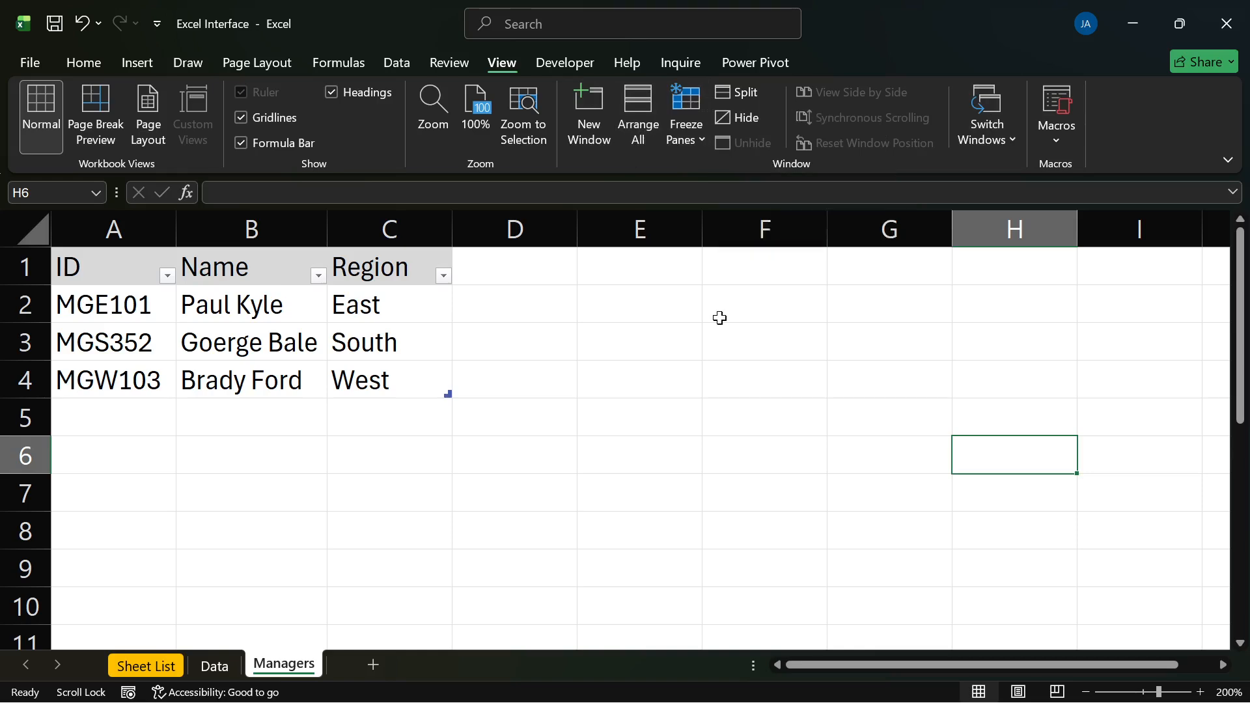
pyautogui.click(720, 315)
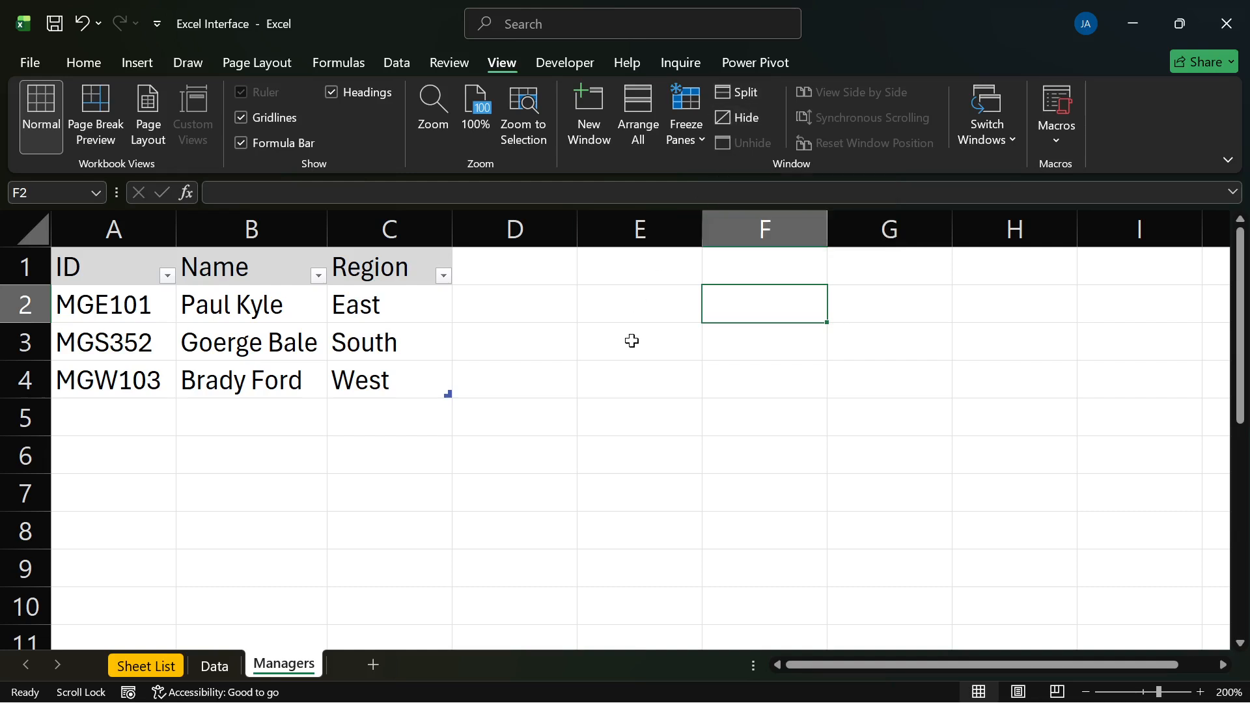
pyautogui.click(632, 341)
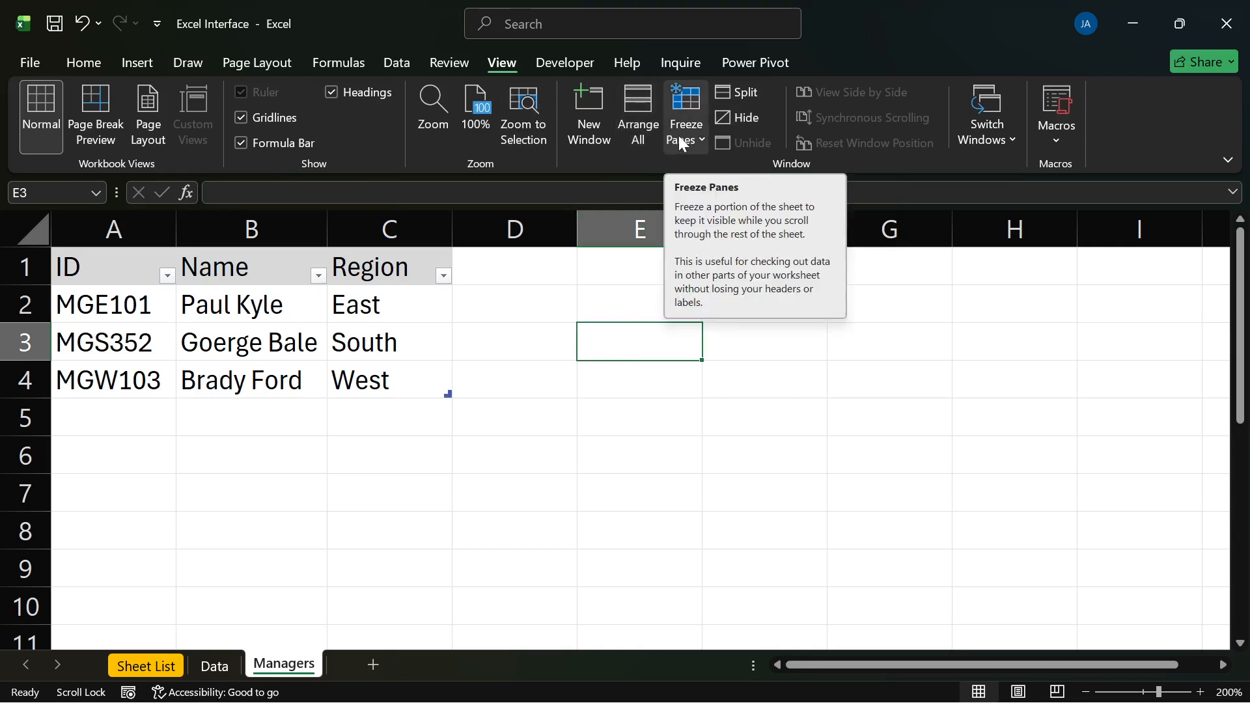
# Step: Check whether the Managers table headers stay in view further down the sheet while cell D4 outside the table is selected
pyautogui.click(493, 373)
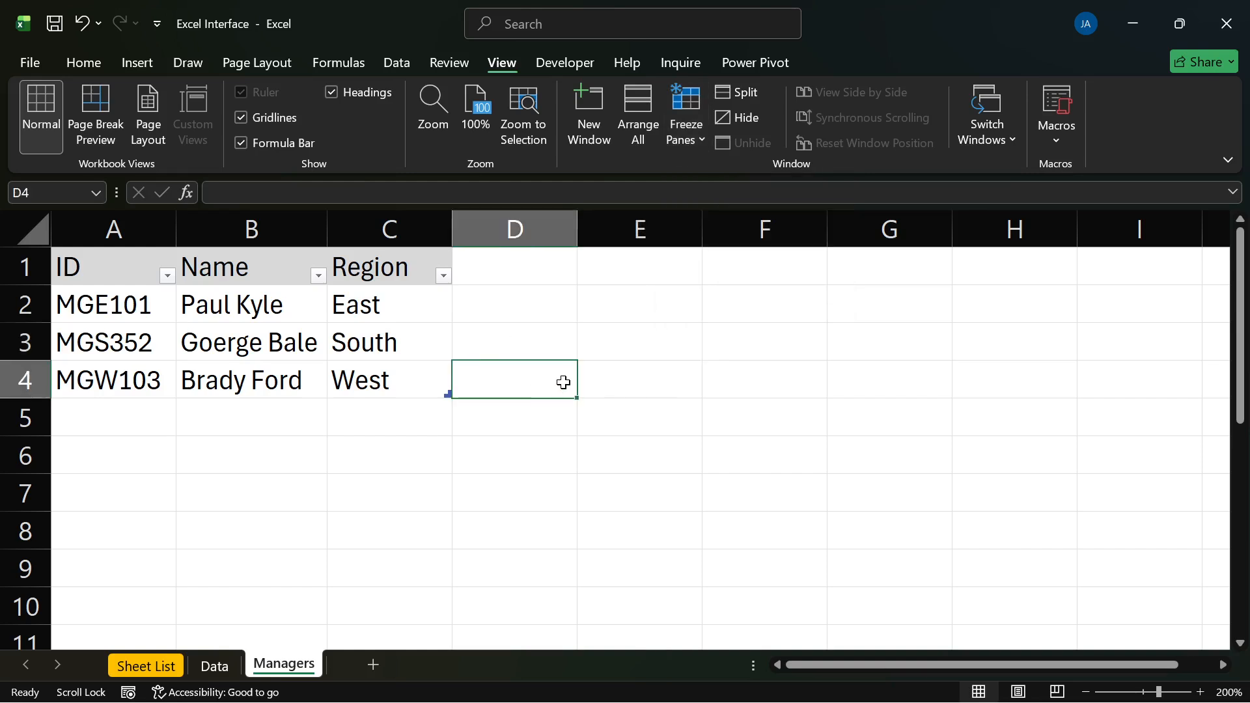
pyautogui.scroll(-2, 563, 382)
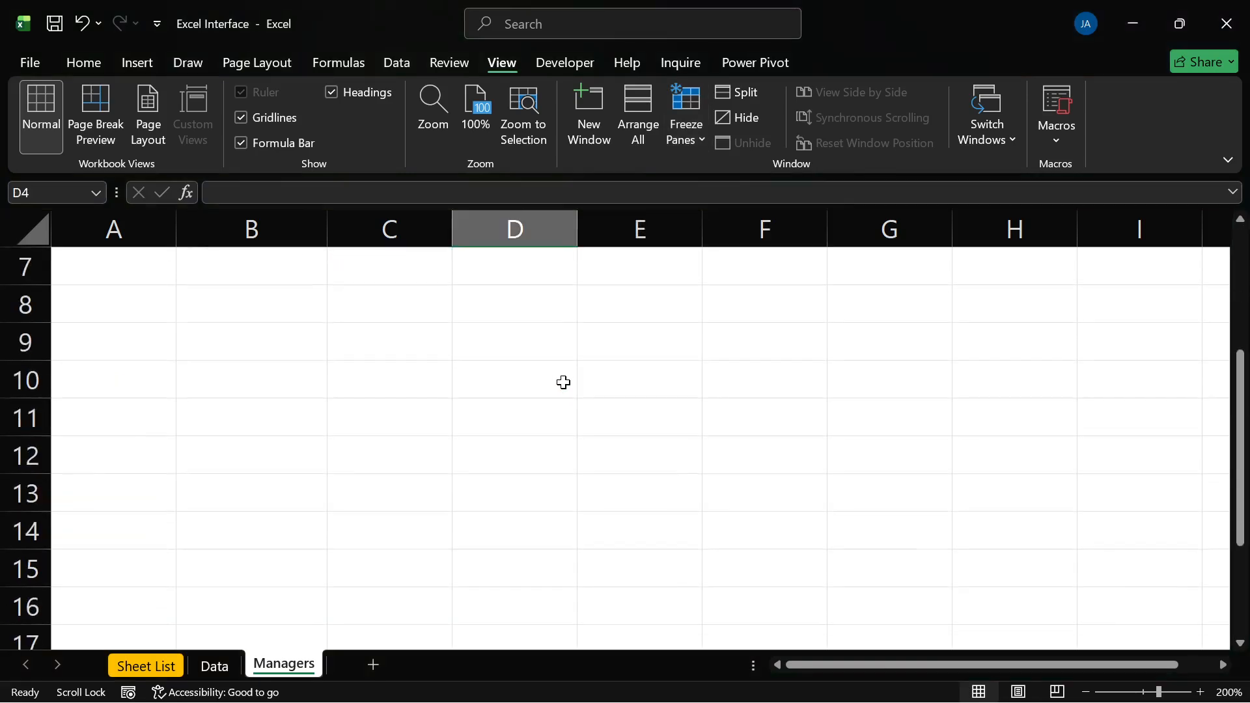
pyautogui.scroll(-17, 563, 382)
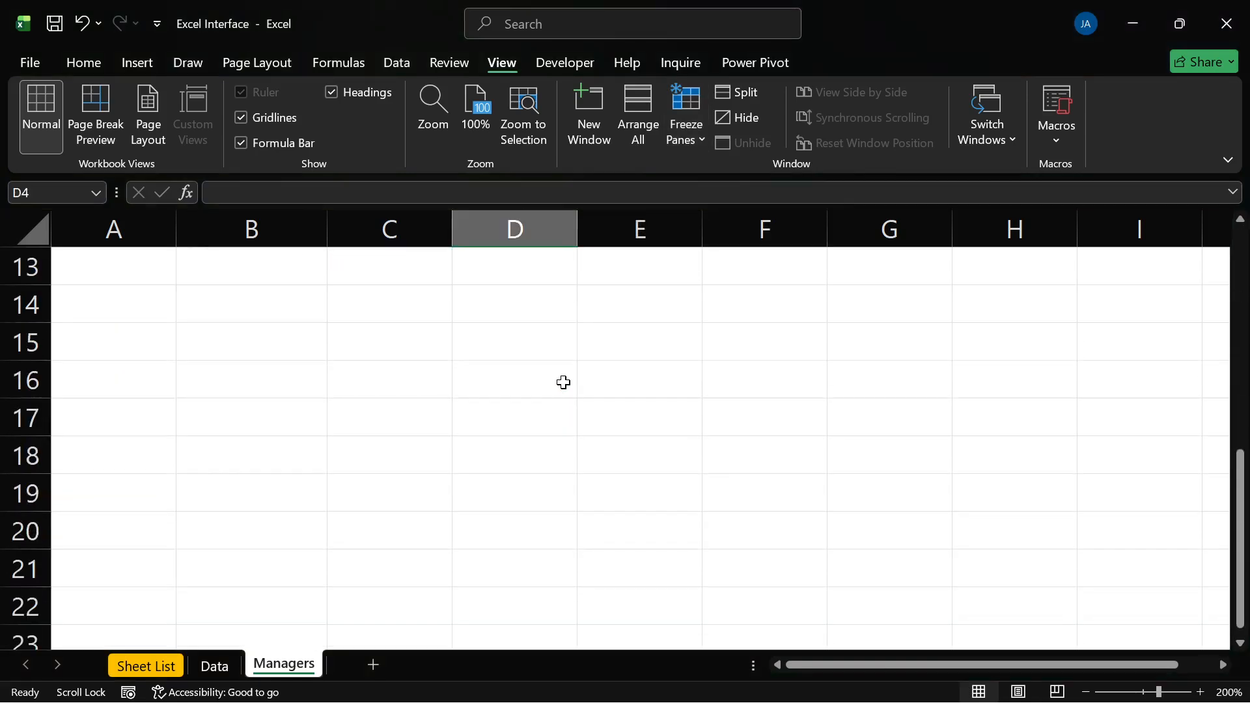
pyautogui.click(470, 370)
pyautogui.scroll(19, 427, 365)
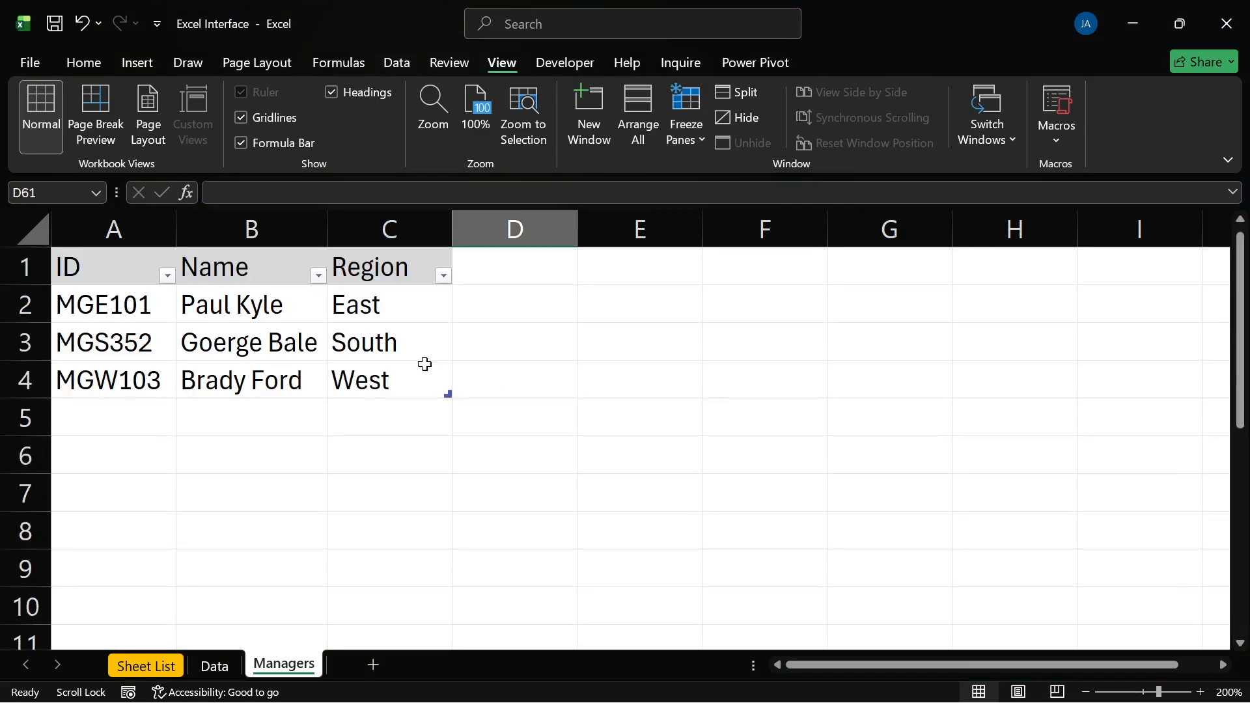
pyautogui.scroll(-1, 425, 364)
pyautogui.scroll(1, 393, 326)
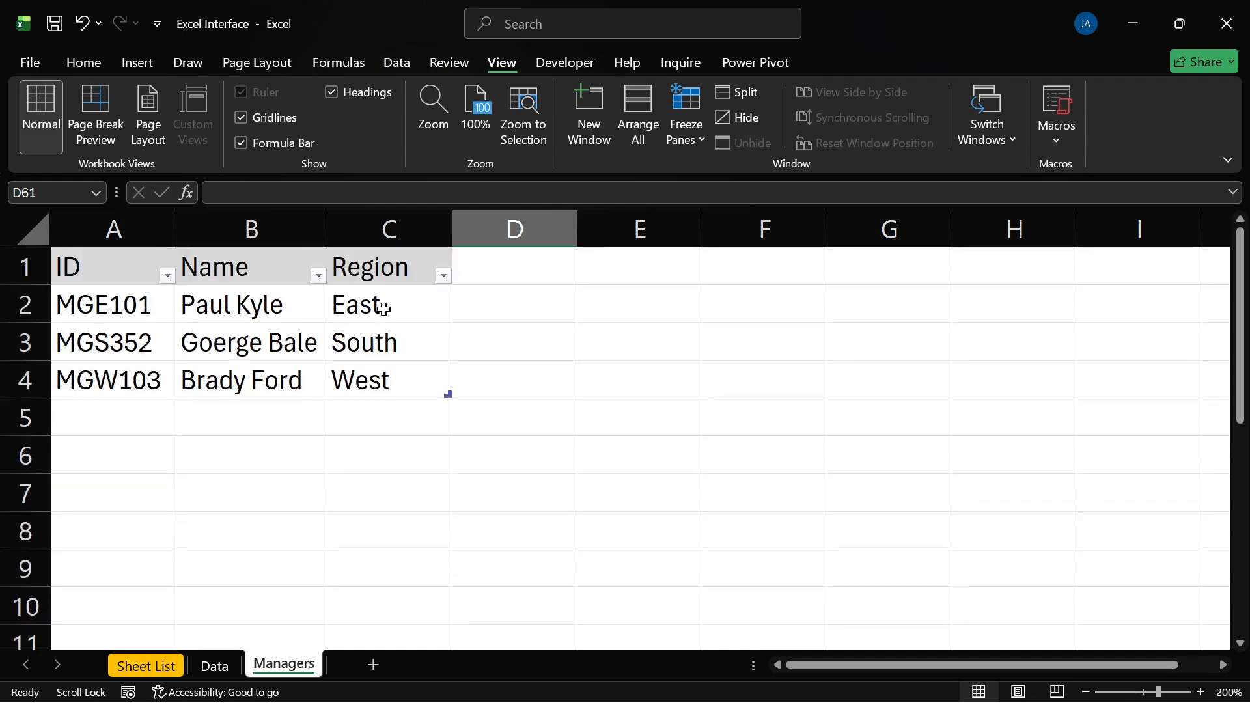
# Step: Select the Managers table's header cells A1:C1 and check how the column headings behave further down the sheet
pyautogui.click(375, 271)
pyautogui.moveTo(315, 271); pyautogui.dragTo(104, 271)
pyautogui.scroll(-3, 307, 363)
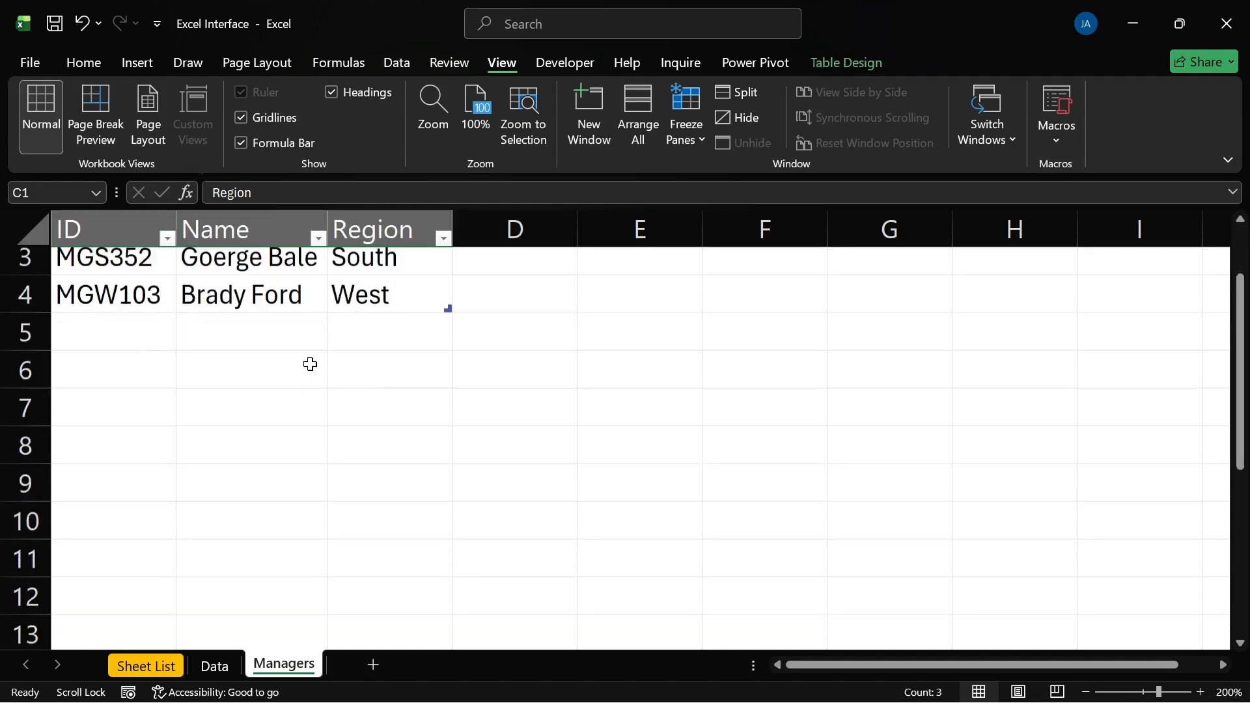
pyautogui.scroll(-1, 310, 363)
pyautogui.scroll(4, 310, 363)
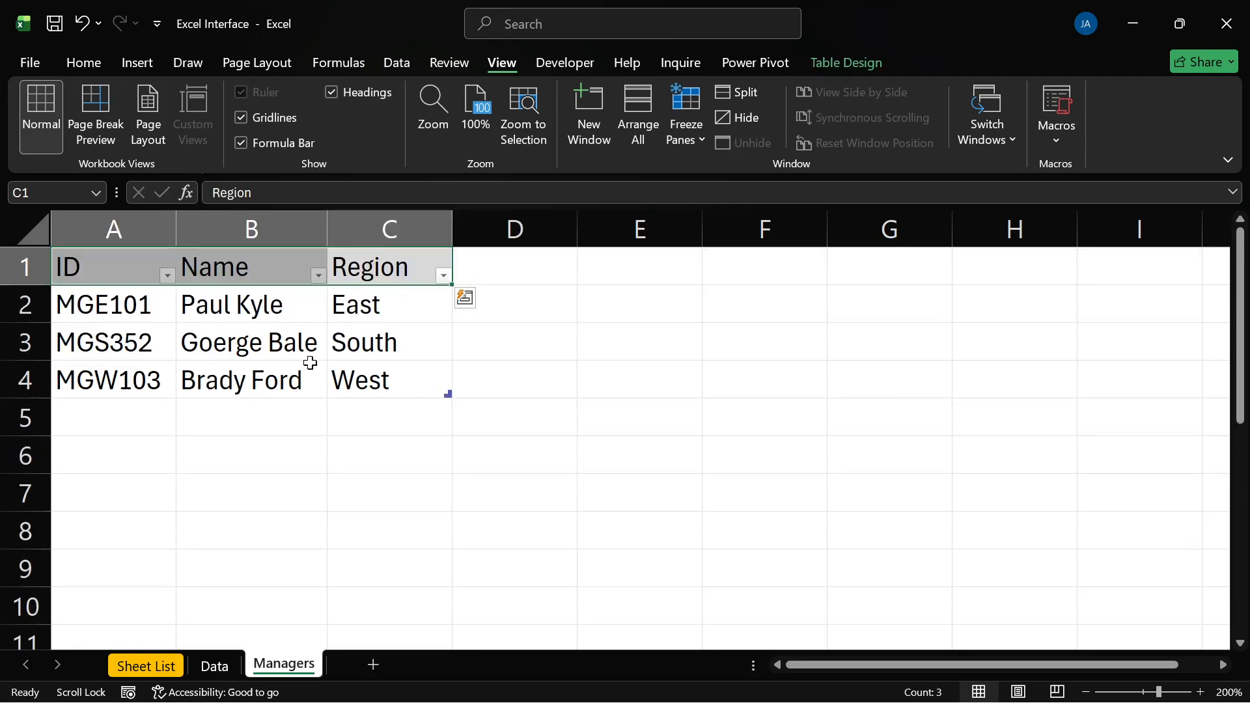
# Step: Compare the column headings further down Managers with header cell B1, empty cell C7 and table cell B4 selected in turn
pyautogui.click(489, 344)
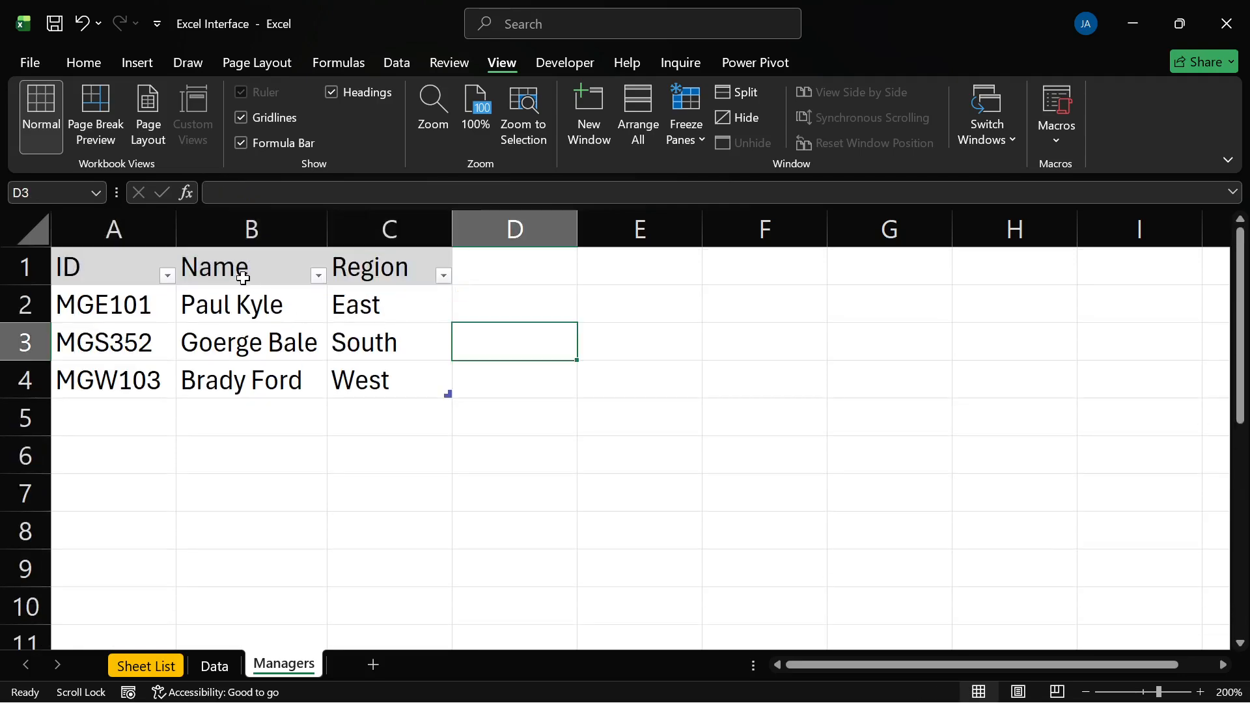
pyautogui.click(242, 278)
pyautogui.scroll(-1, 300, 292)
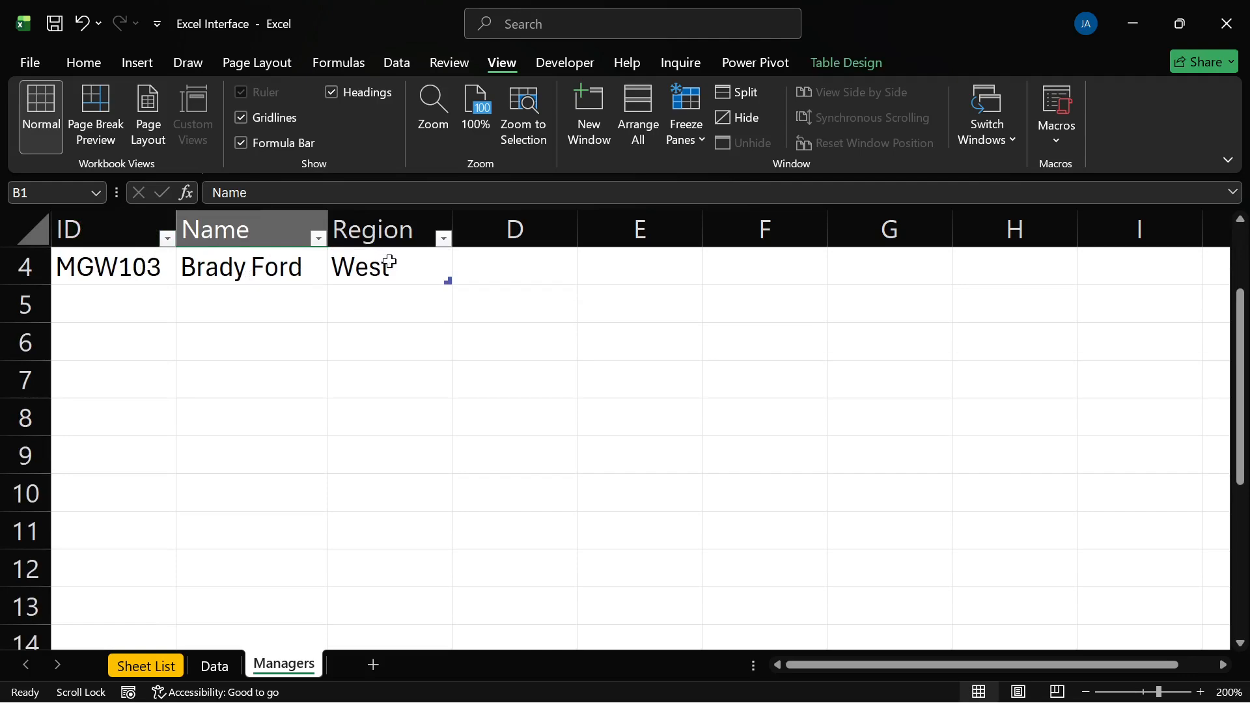
pyautogui.click(383, 373)
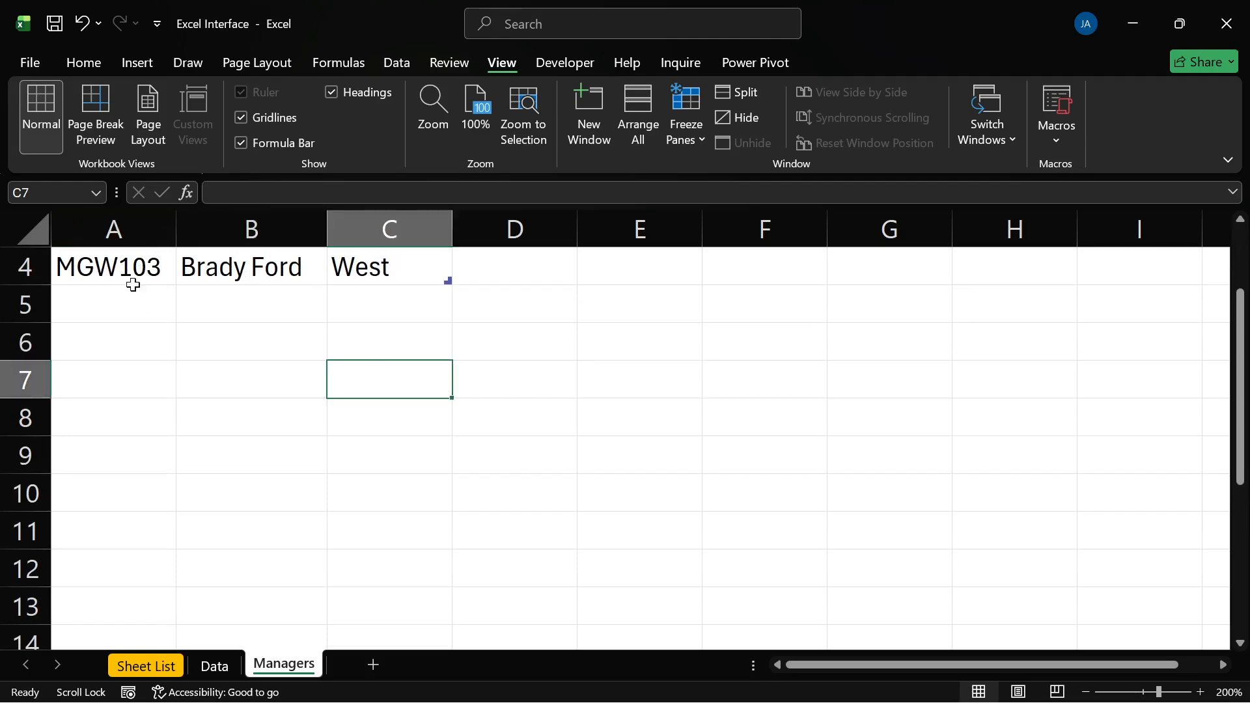
pyautogui.click(298, 270)
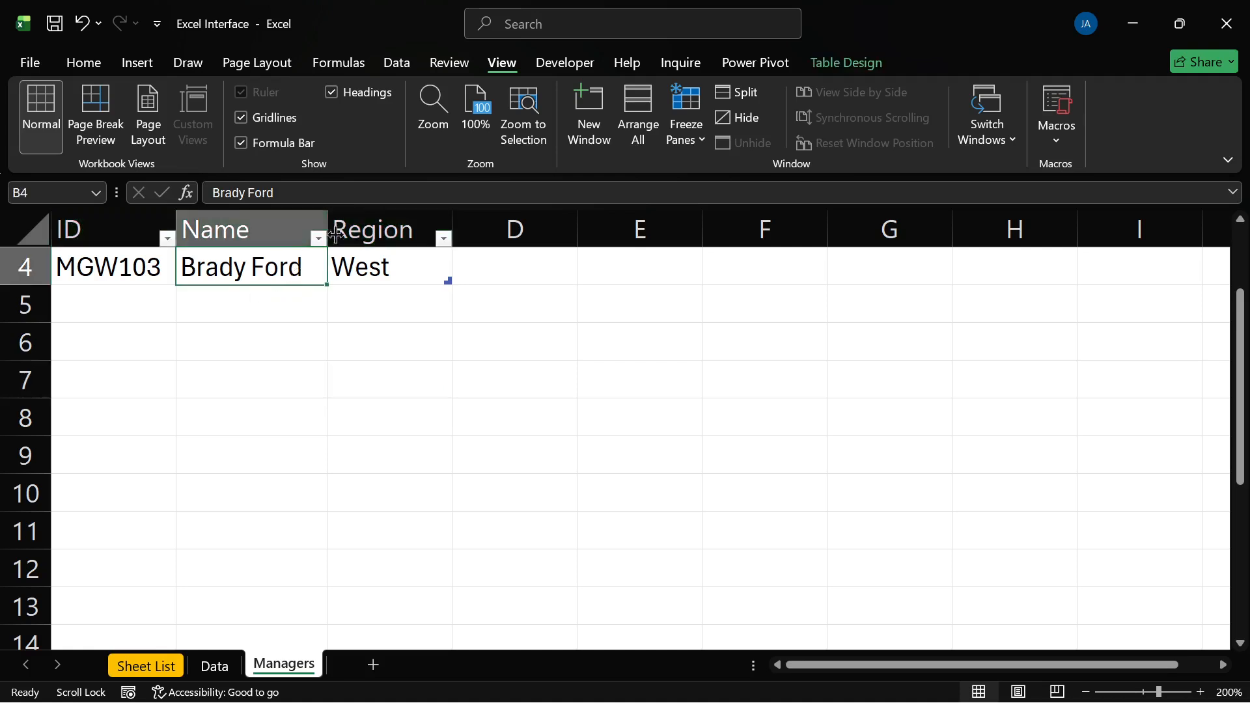
# Step: Examine the column headings while empty cells well below the Managers table, such as B15 and A14, are selected
pyautogui.scroll(-1, 386, 287)
pyautogui.scroll(-3, 387, 287)
pyautogui.click(287, 334)
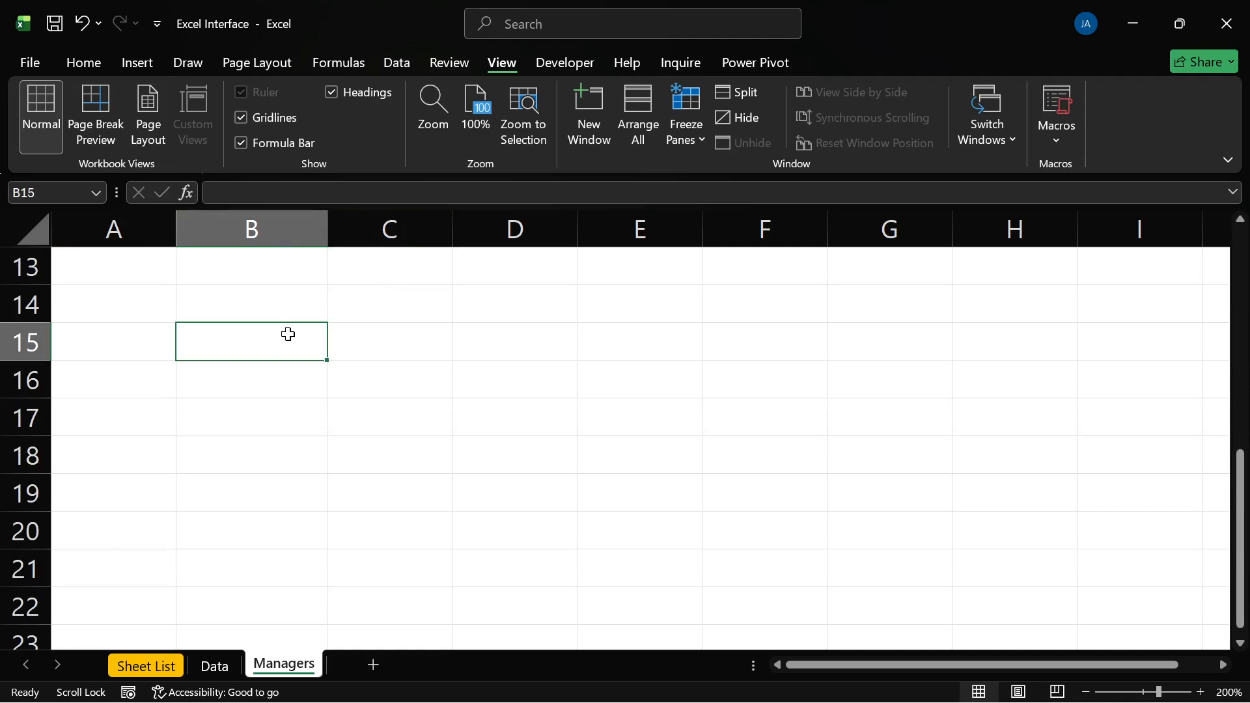
pyautogui.click(253, 270)
pyautogui.click(92, 301)
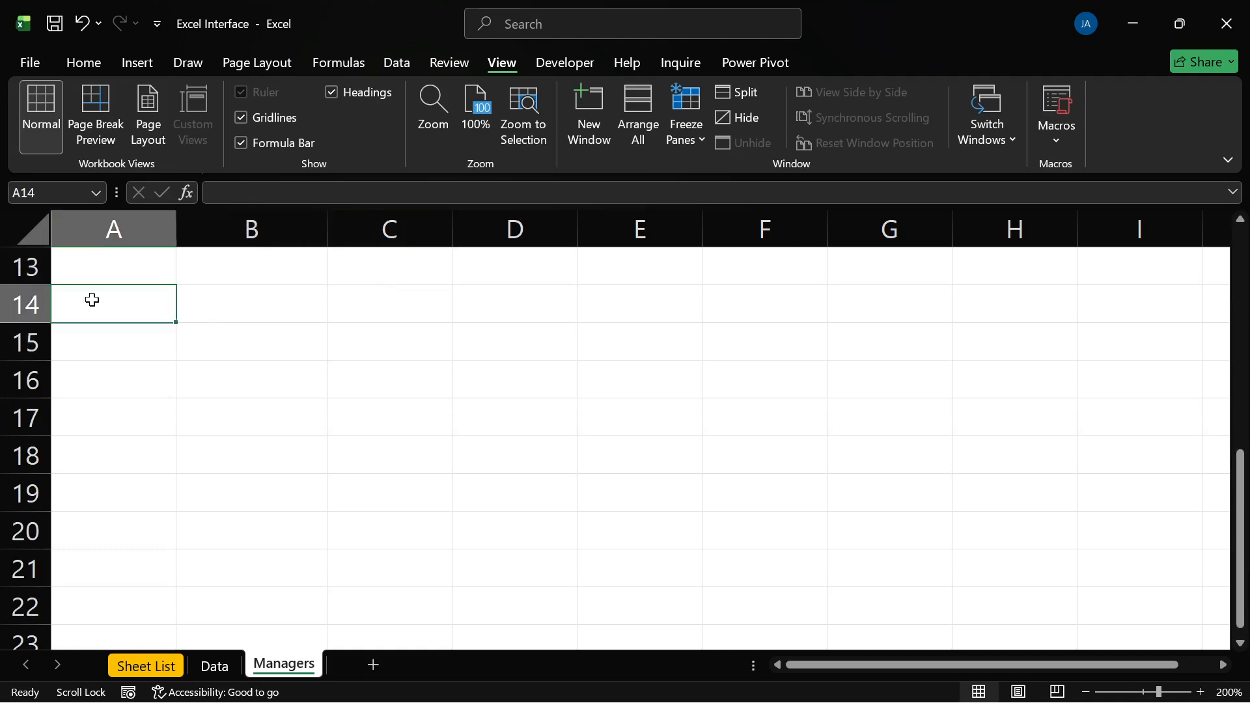
pyautogui.click(110, 269)
pyautogui.scroll(4, 261, 308)
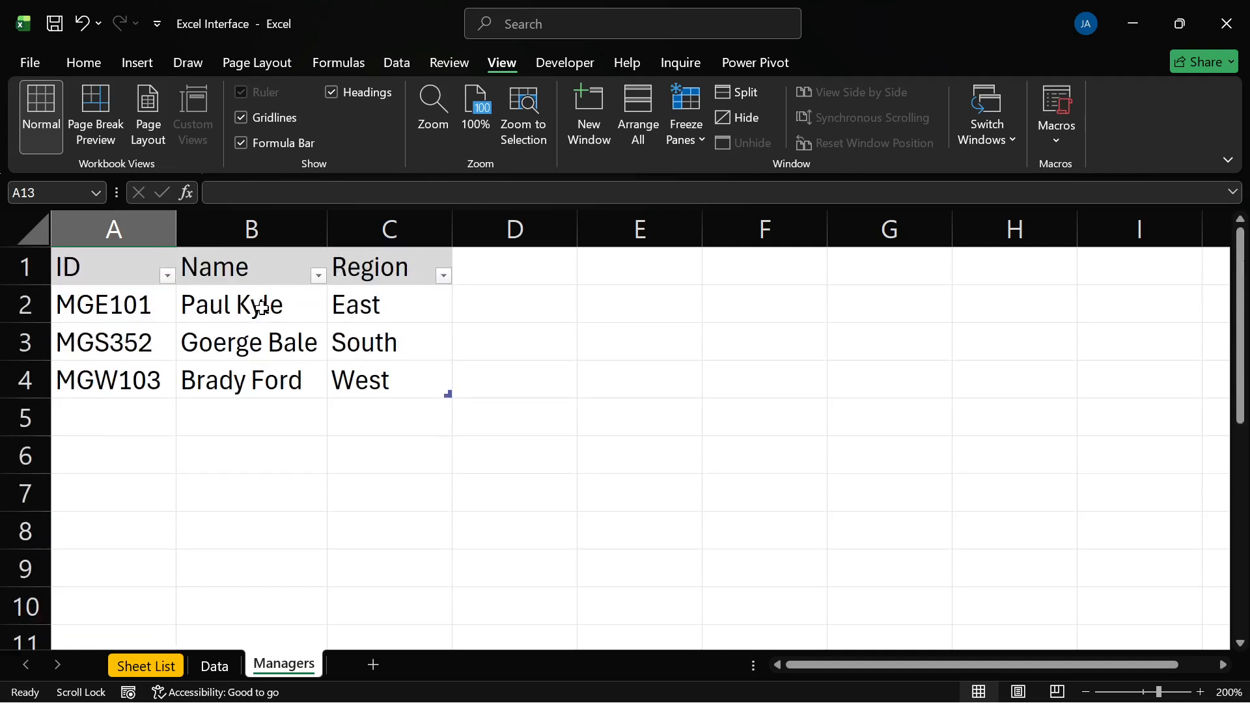
# Step: Compare the Managers column headings with table cells B3 and C4 selected against empty cell D5 selected
pyautogui.click(280, 355)
pyautogui.scroll(-1, 280, 355)
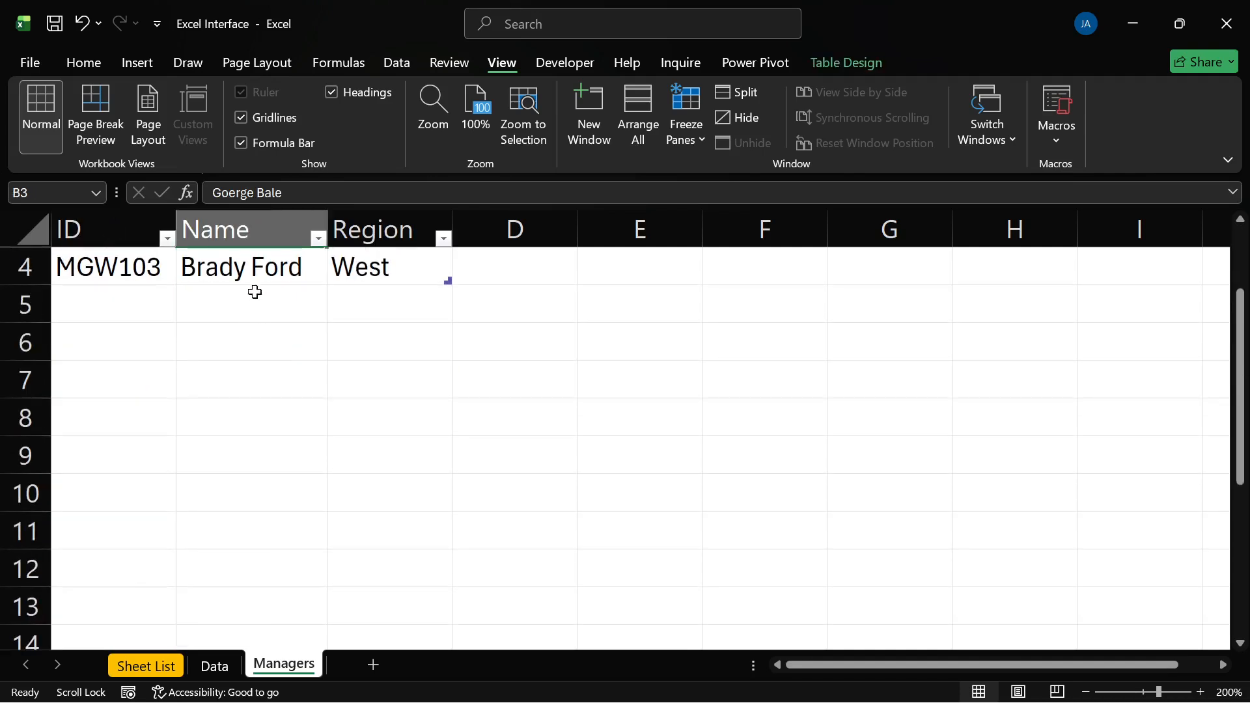
pyautogui.click(394, 261)
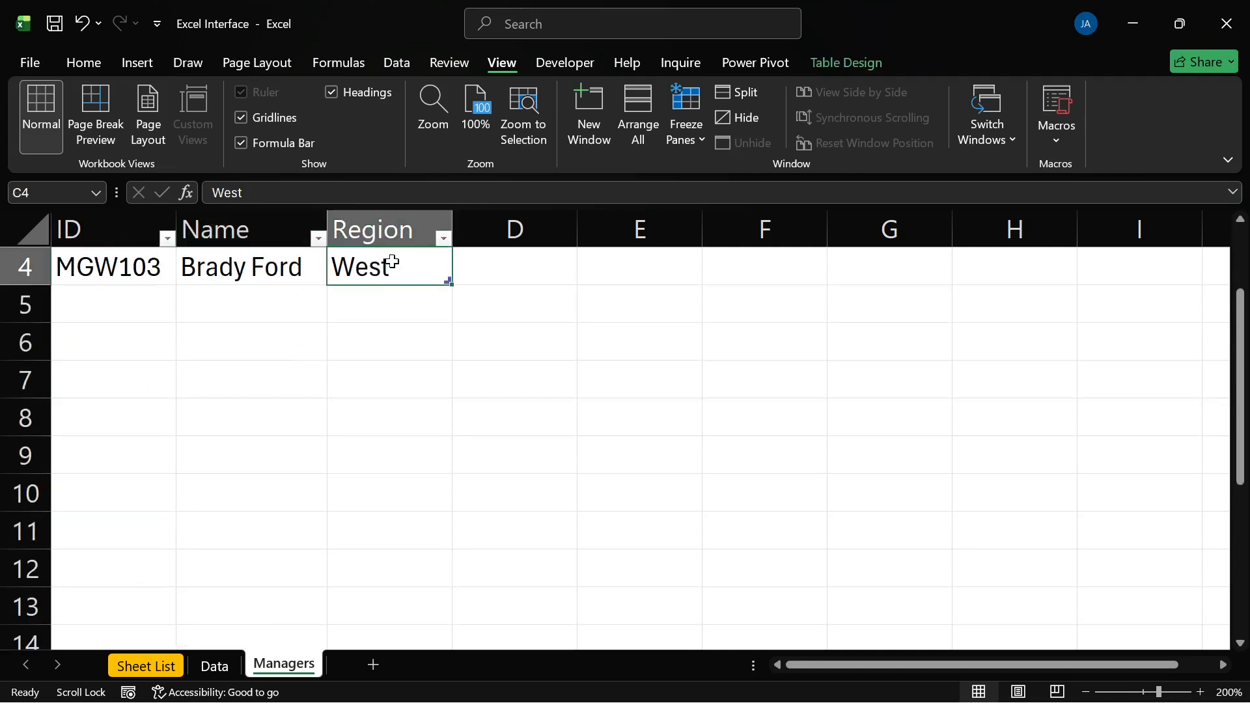
pyautogui.click(521, 290)
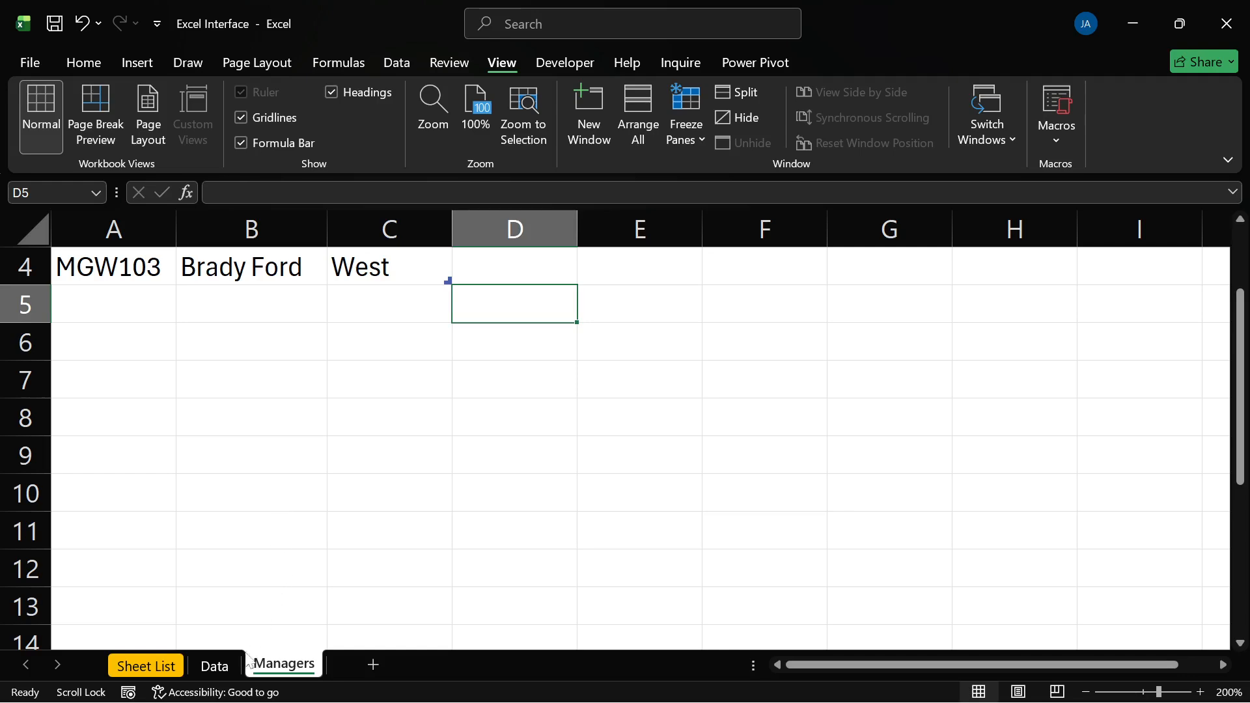
# Step: On the Data sheet, select Department cell E8 and check the column headings far below the table
pyautogui.click(215, 665)
pyautogui.scroll(-2, 382, 335)
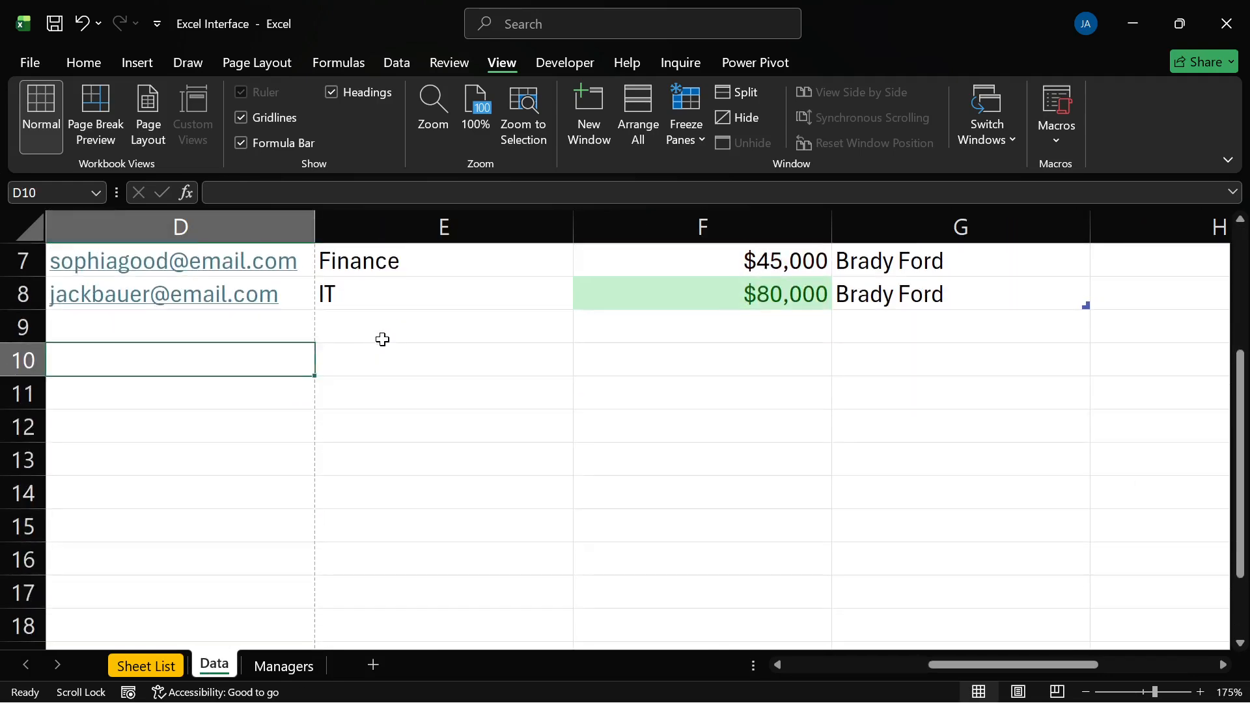
pyautogui.click(508, 297)
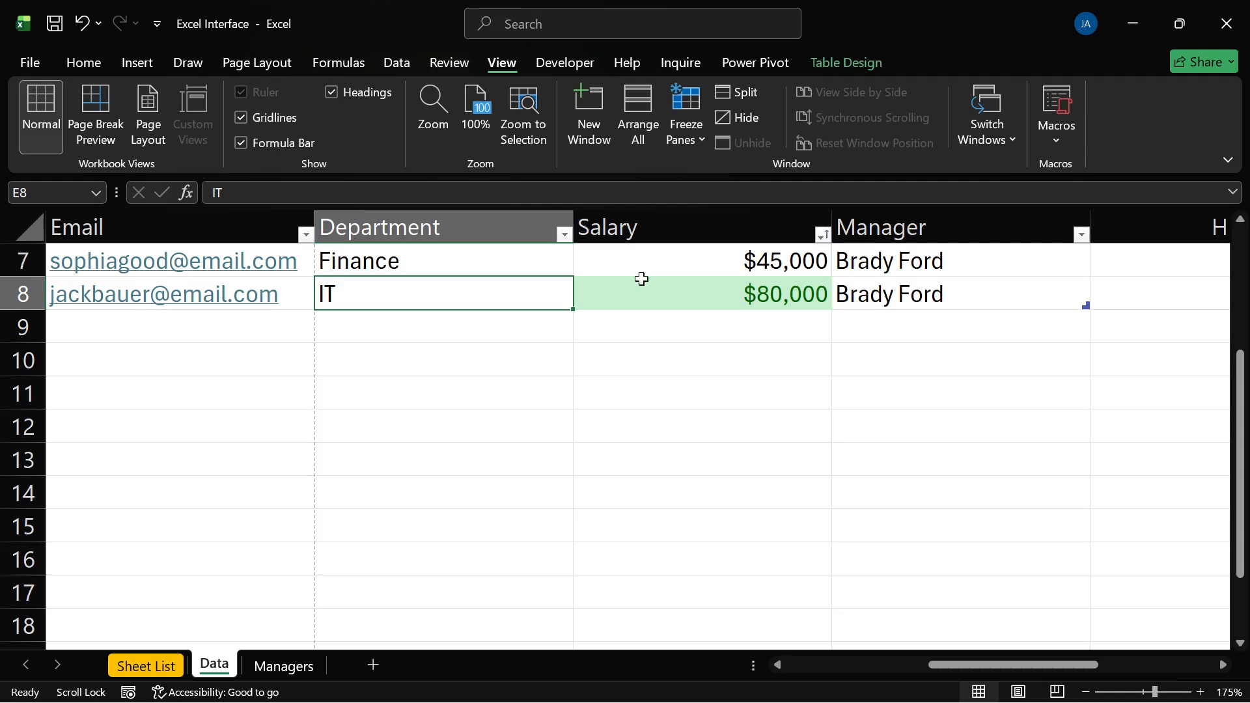
pyautogui.scroll(-6, 637, 299)
pyautogui.scroll(-13, 638, 299)
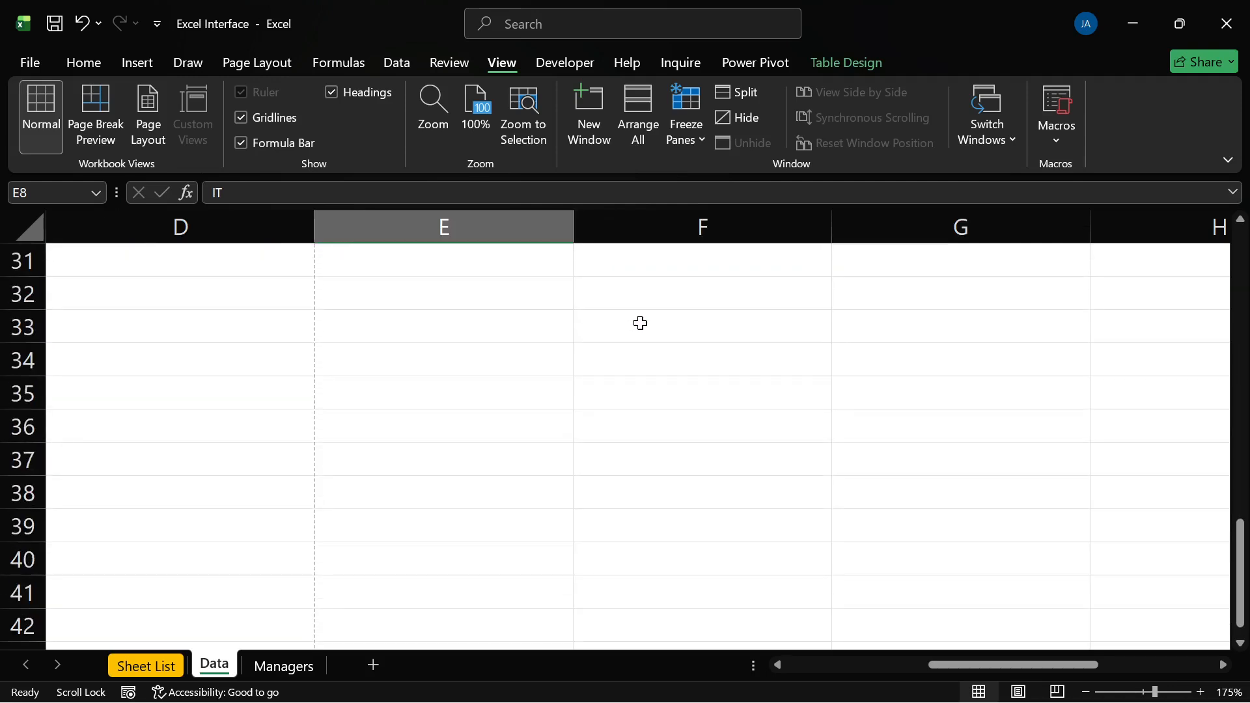
# Step: Select column E far below the Data table, return to the start of the table and select First Name cell B8
pyautogui.click(392, 363)
pyautogui.click(447, 227)
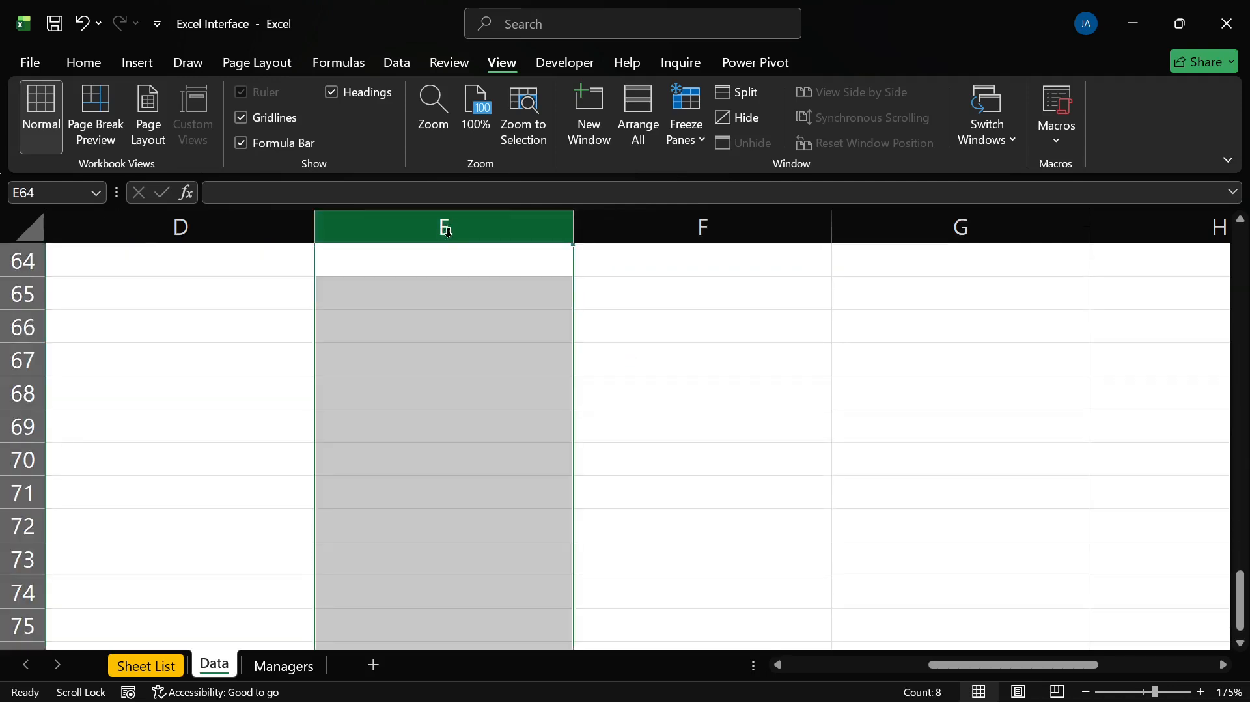
pyautogui.scroll(-1, 450, 312)
pyautogui.scroll(10, 452, 307)
pyautogui.scroll(9, 453, 307)
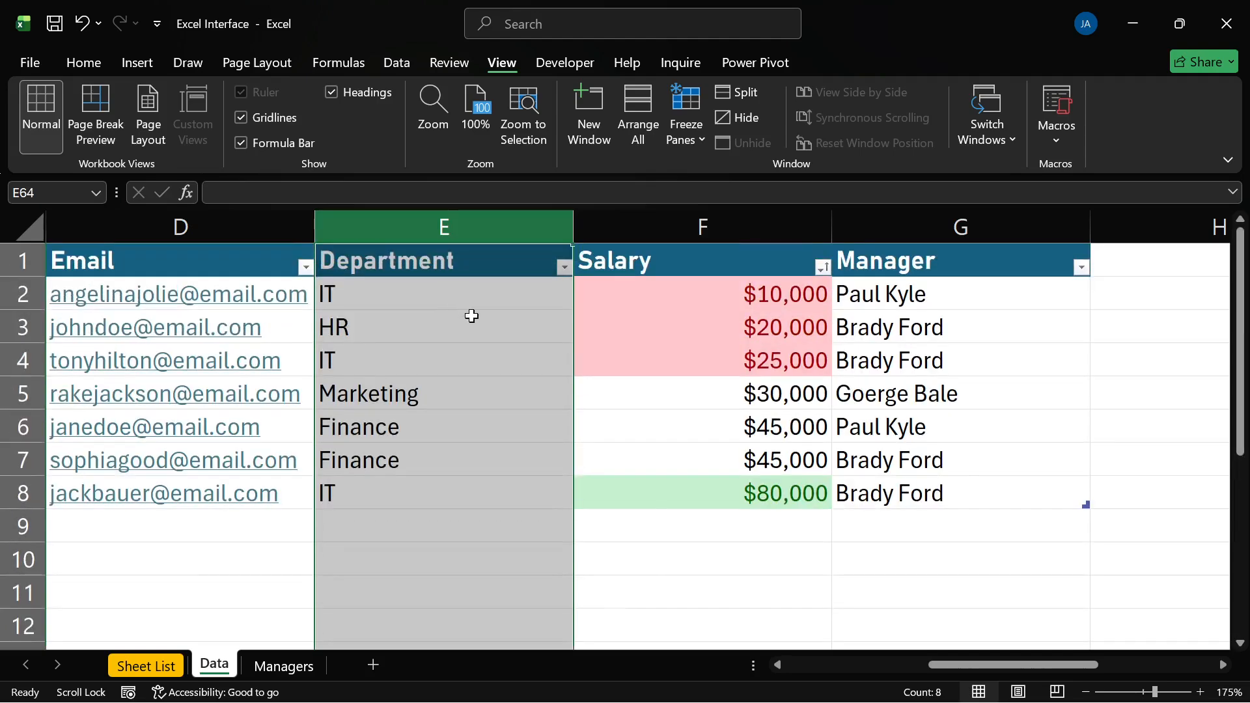
pyautogui.hscroll(-3, 472, 316)
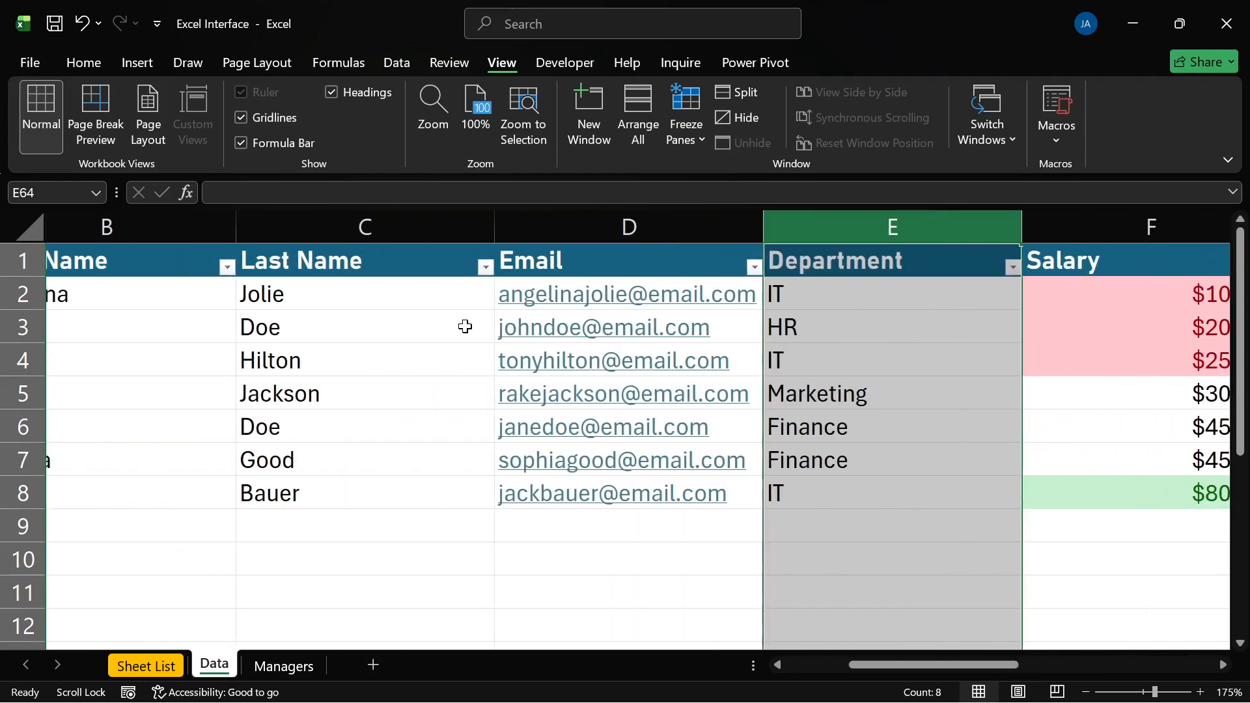
pyautogui.hscroll(-2, 465, 328)
pyautogui.click(479, 482)
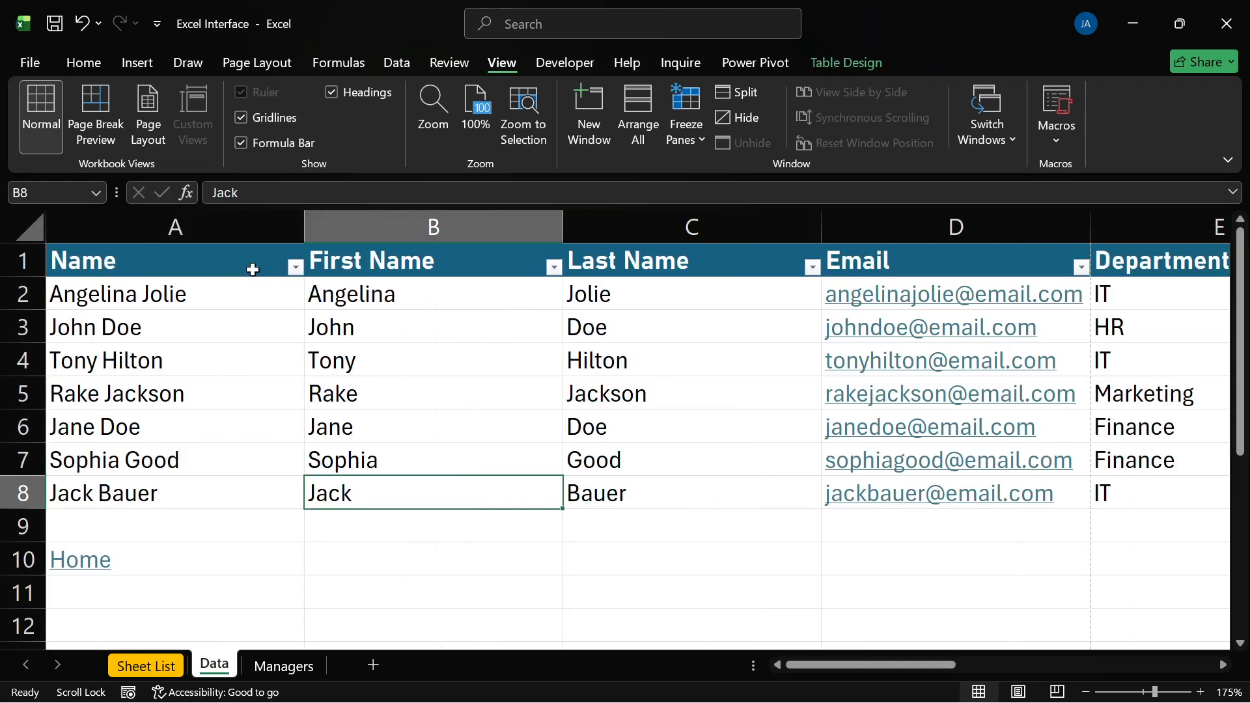
# Step: Select header cells A1:B1, table cell B6 and empty cell B20 in turn to check the headers' visibility further down the Data sheet
pyautogui.moveTo(144, 263); pyautogui.dragTo(510, 258)
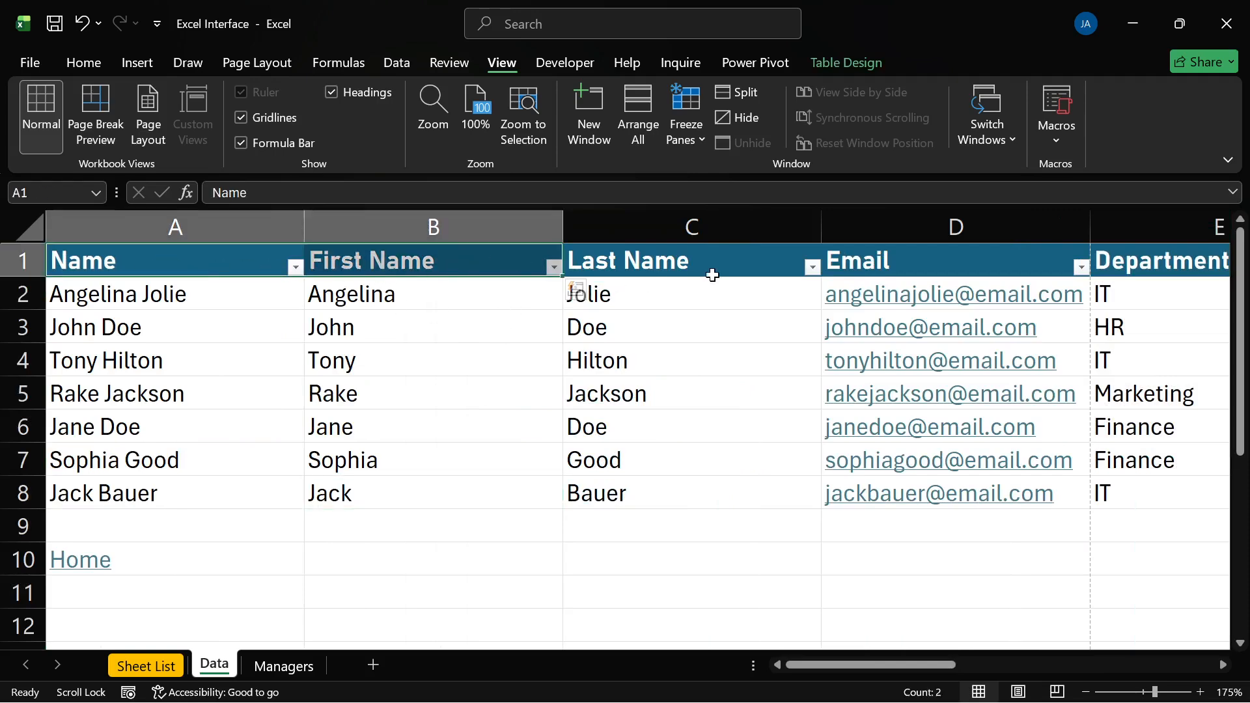
pyautogui.click(507, 413)
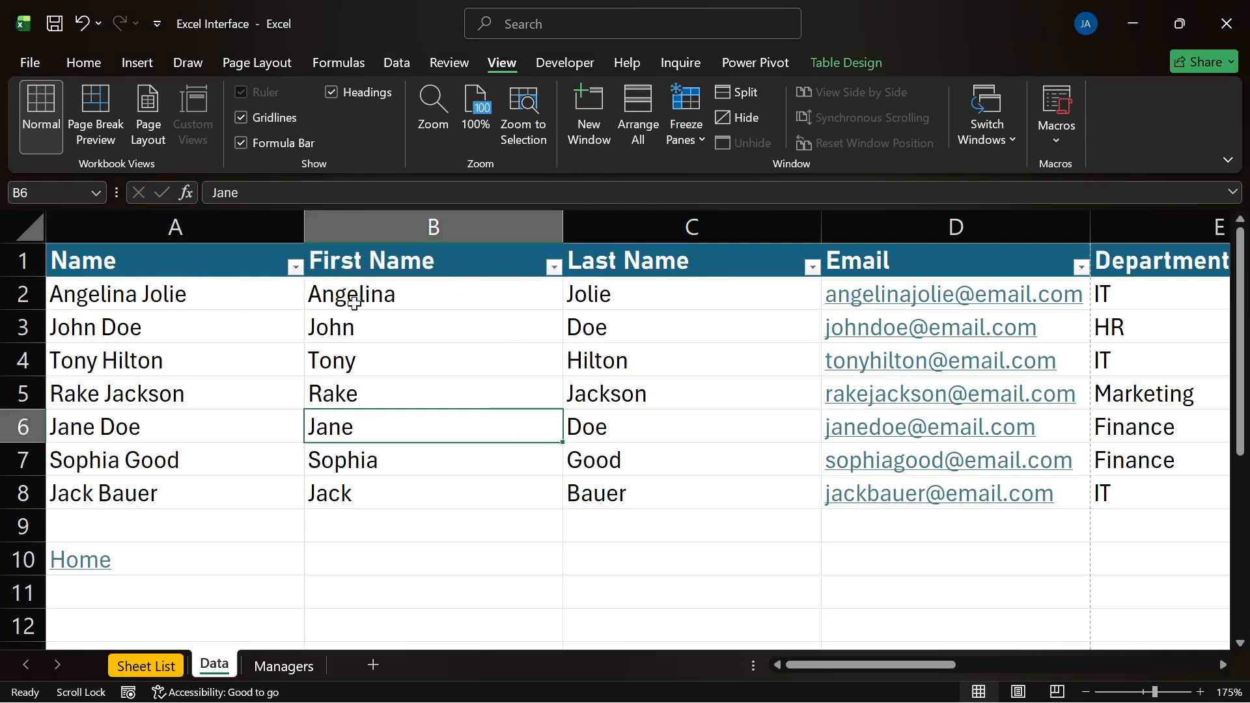
pyautogui.scroll(-5, 402, 374)
pyautogui.click(463, 388)
pyautogui.scroll(3, 462, 388)
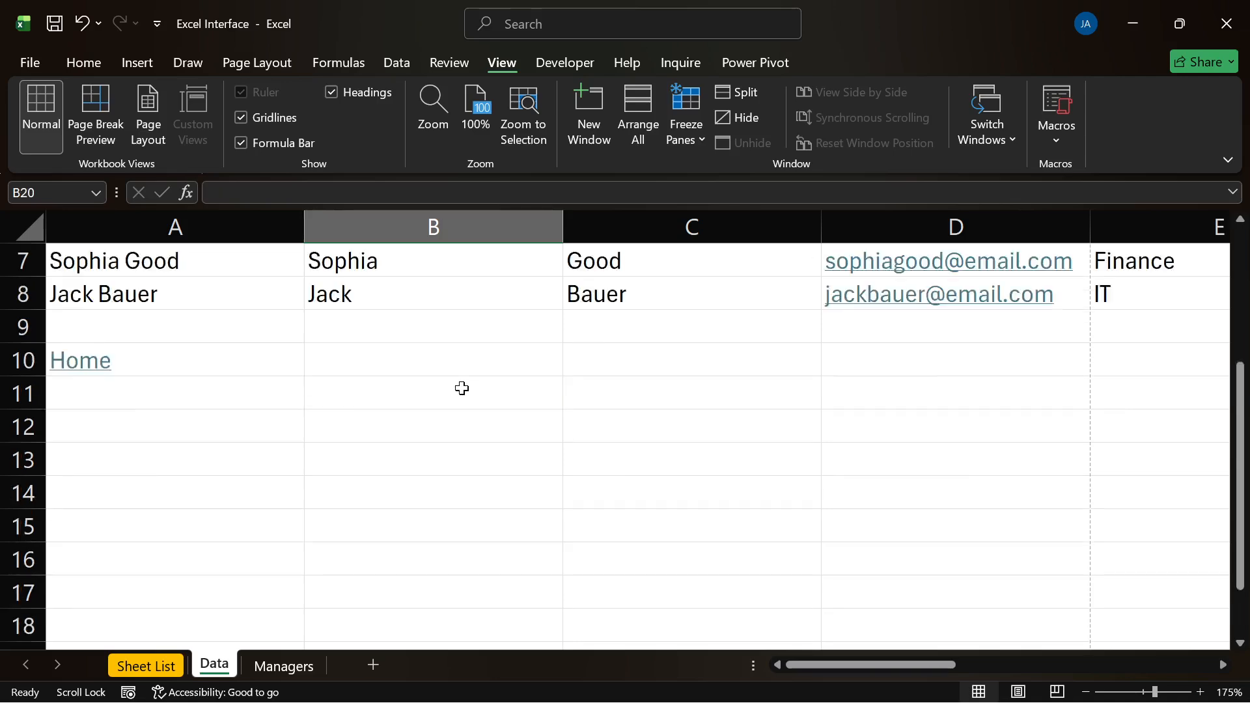
# Step: Select header row 1 on the Data sheet, freeze the top row and select Last Name cell C5
pyautogui.scroll(2, 462, 388)
pyautogui.click(23, 259)
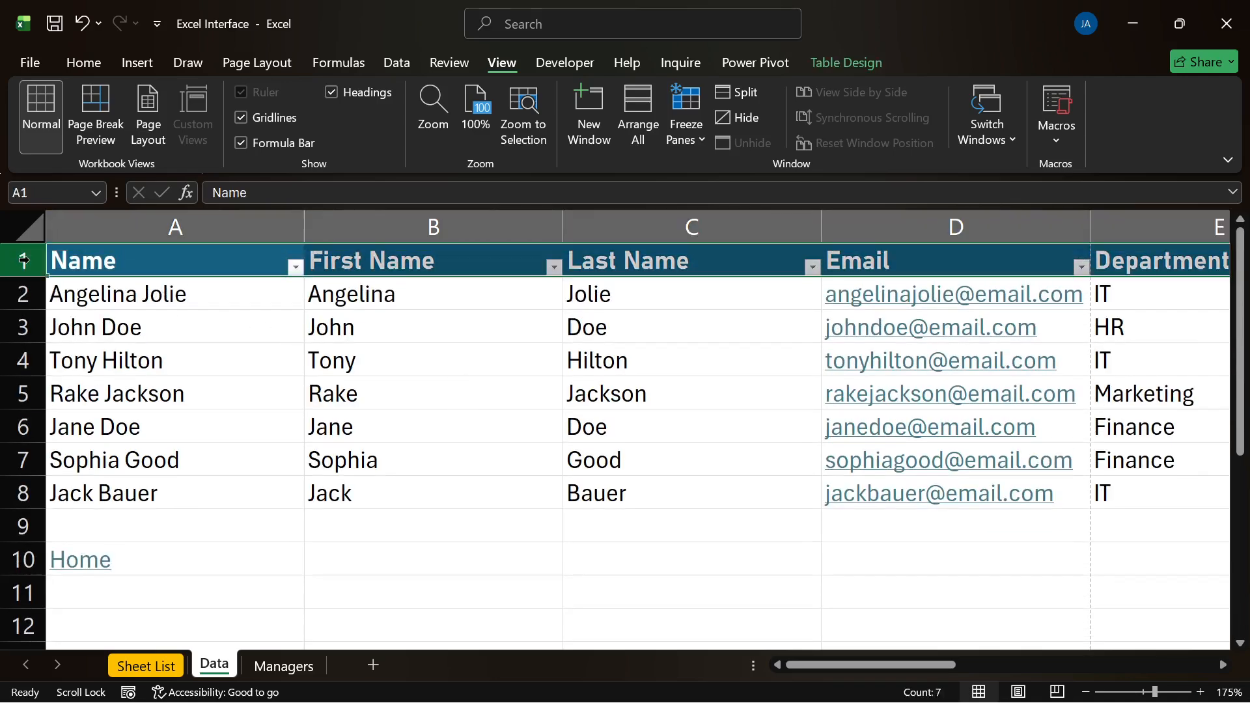
pyautogui.click(691, 140)
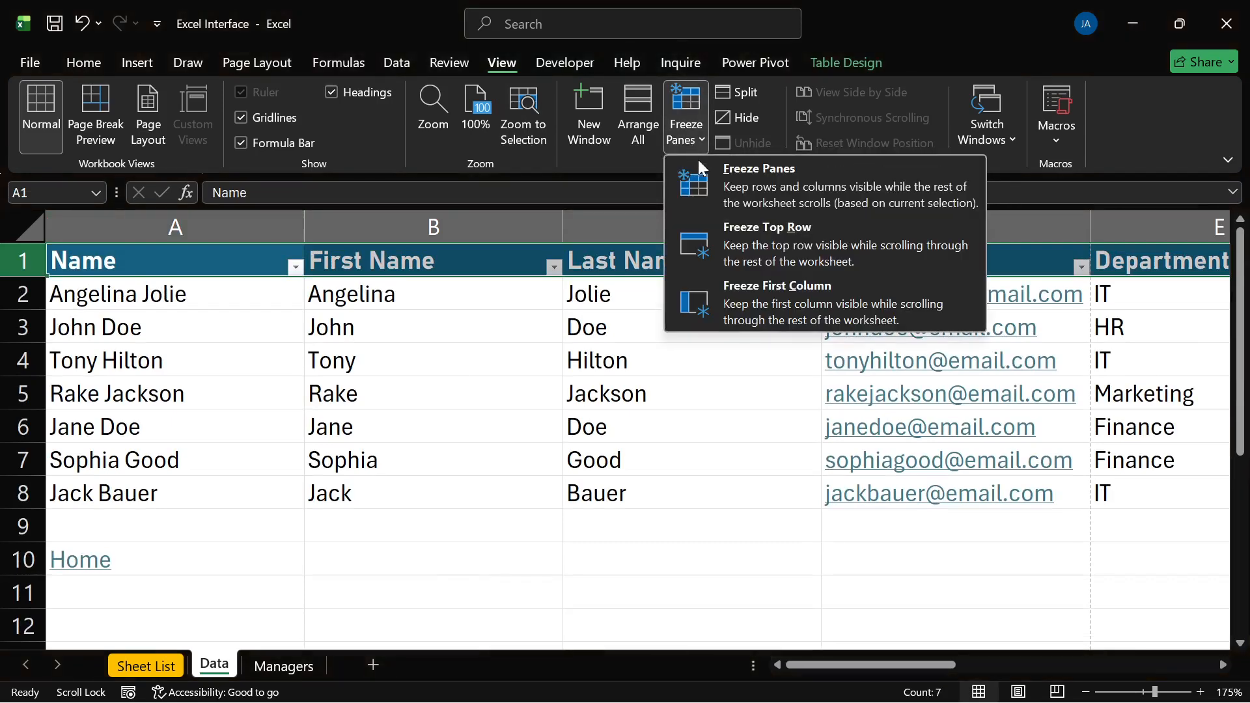
pyautogui.click(760, 244)
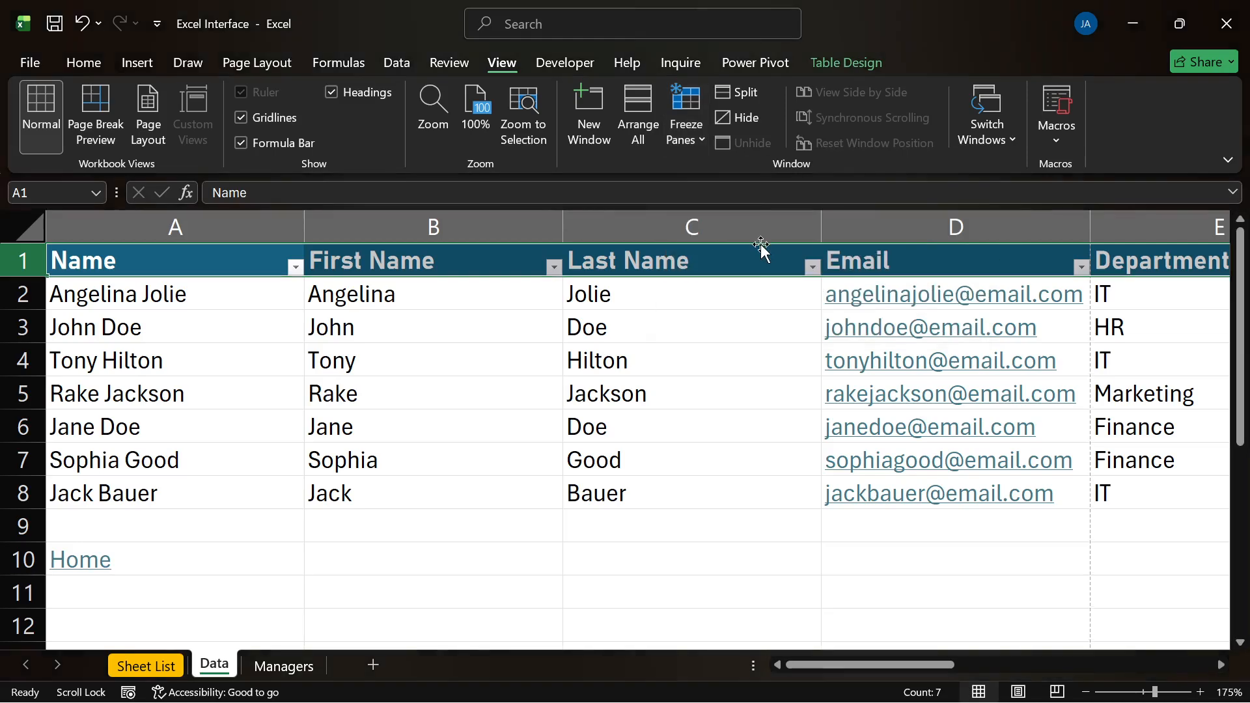
pyautogui.click(708, 400)
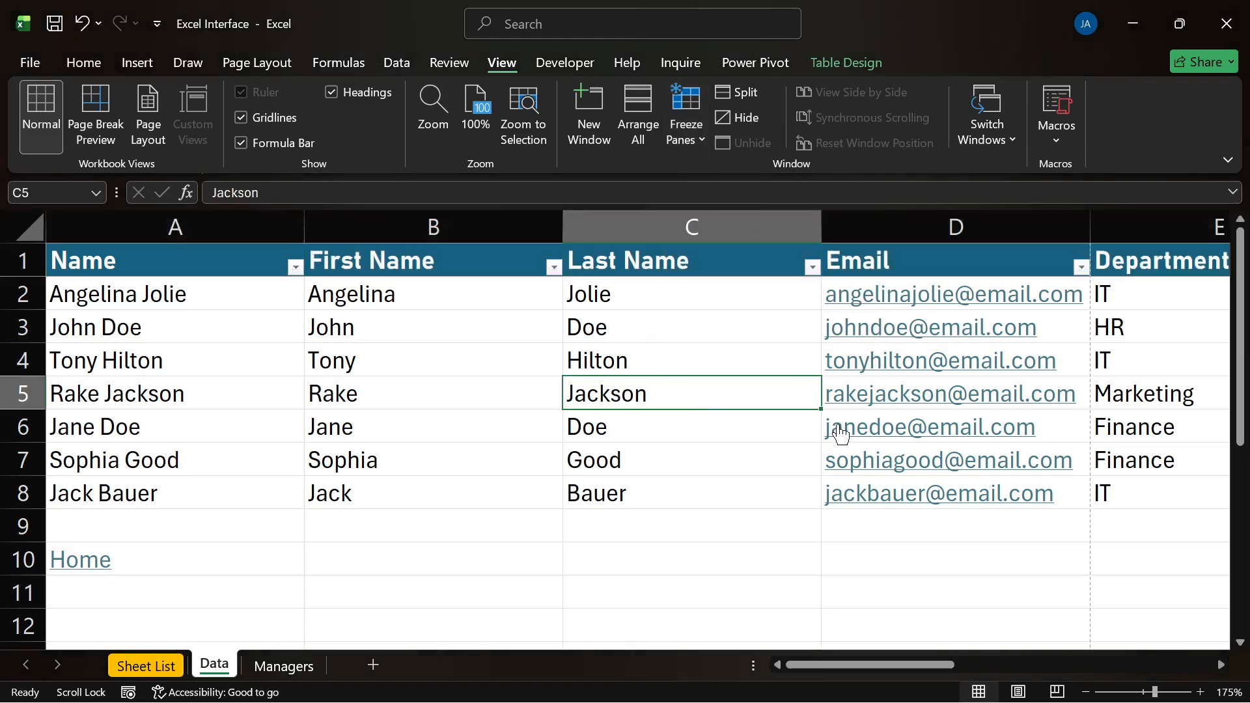
# Step: Check the Data table's columns across to Manager and back with the top row frozen
pyautogui.hscroll(2, 840, 433)
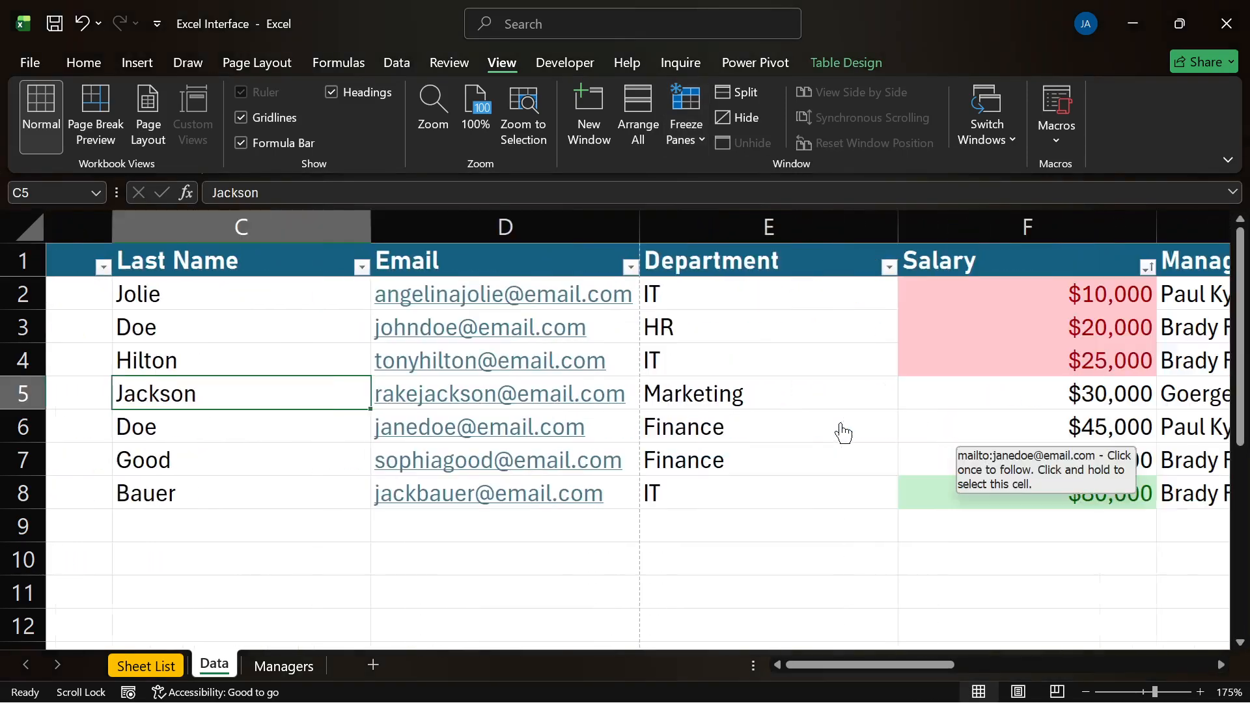
pyautogui.hscroll(2, 841, 433)
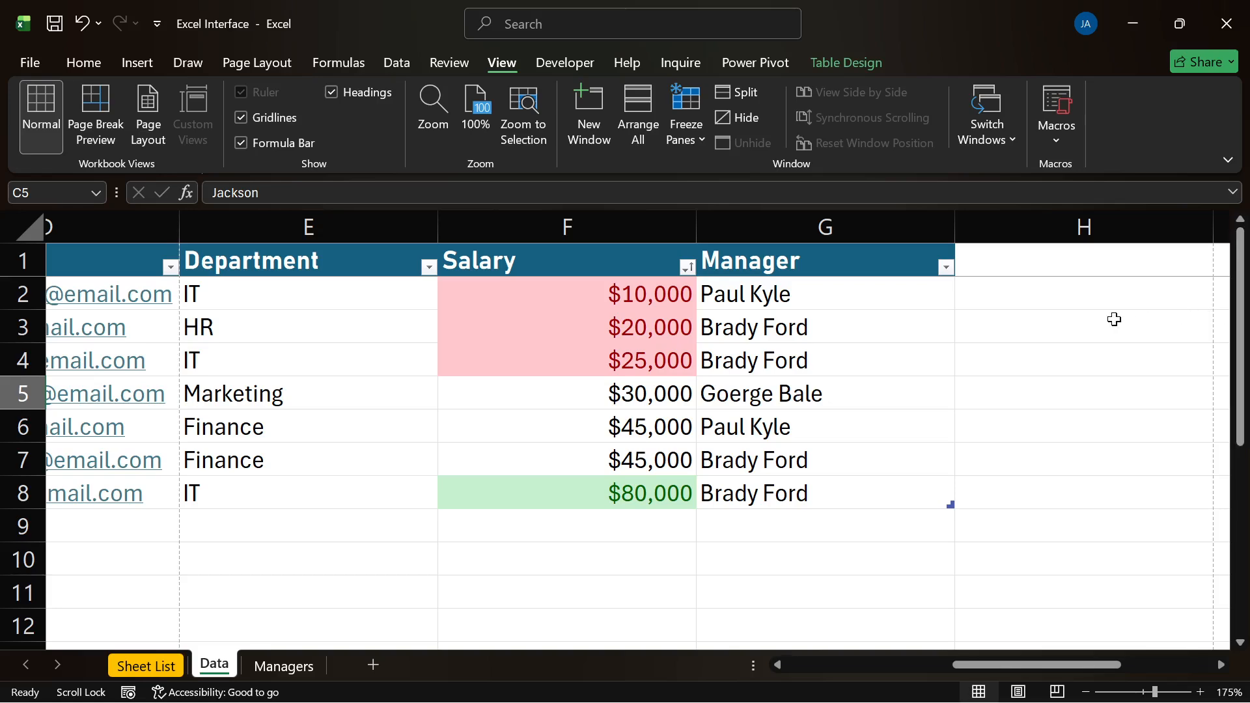
pyautogui.hscroll(-4, 1114, 319)
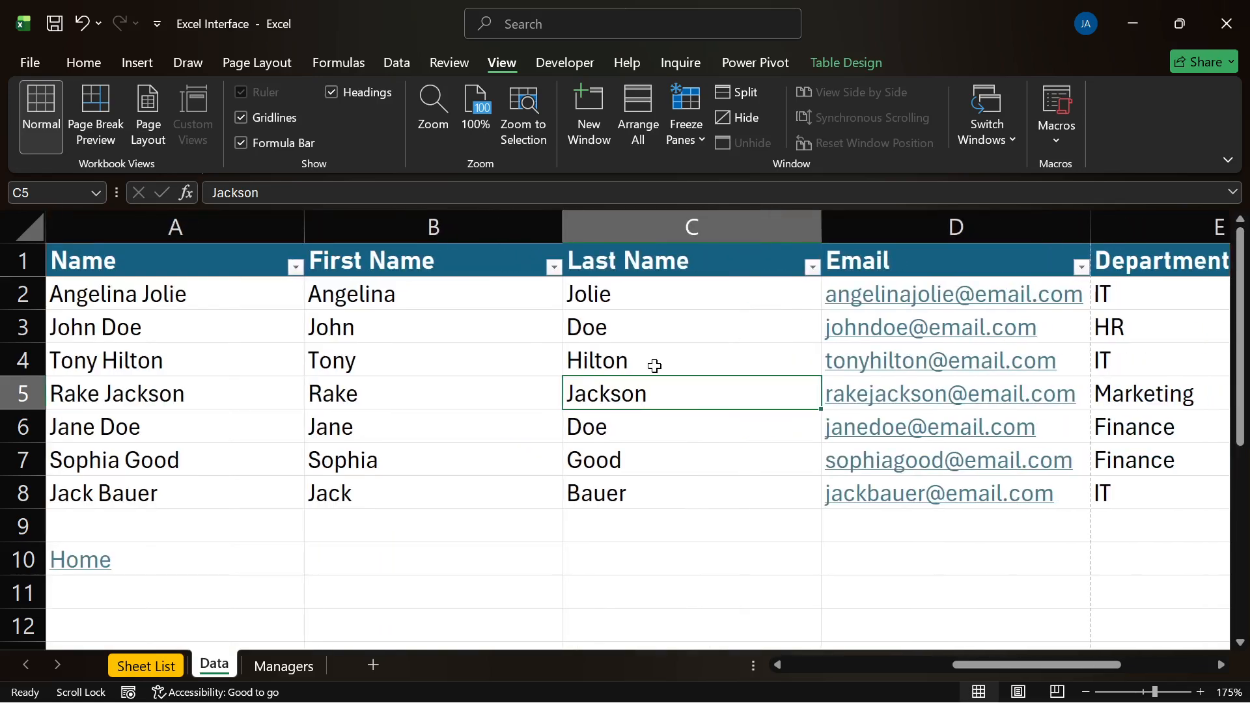
# Step: Examine the frozen header row against empty rows far below the Data table, selecting cell B61 and row 1 in turn
pyautogui.scroll(-3, 653, 368)
pyautogui.scroll(-16, 654, 368)
pyautogui.click(547, 366)
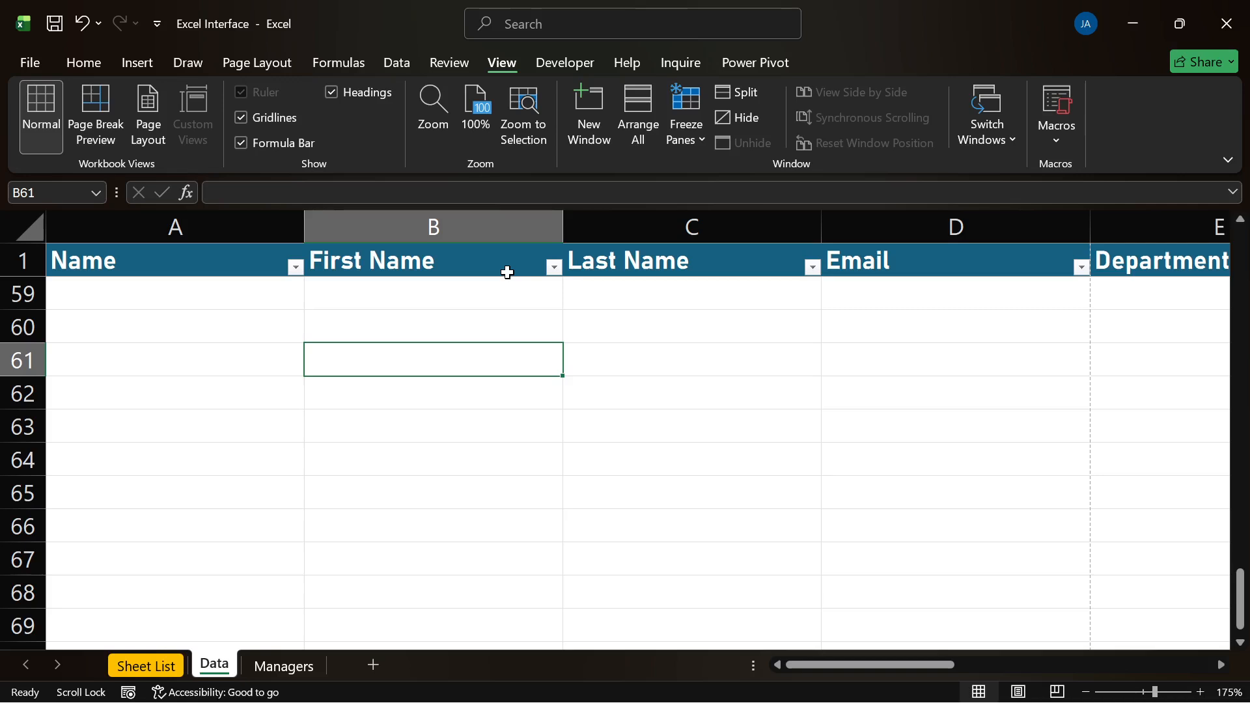
pyautogui.scroll(-2, 508, 272)
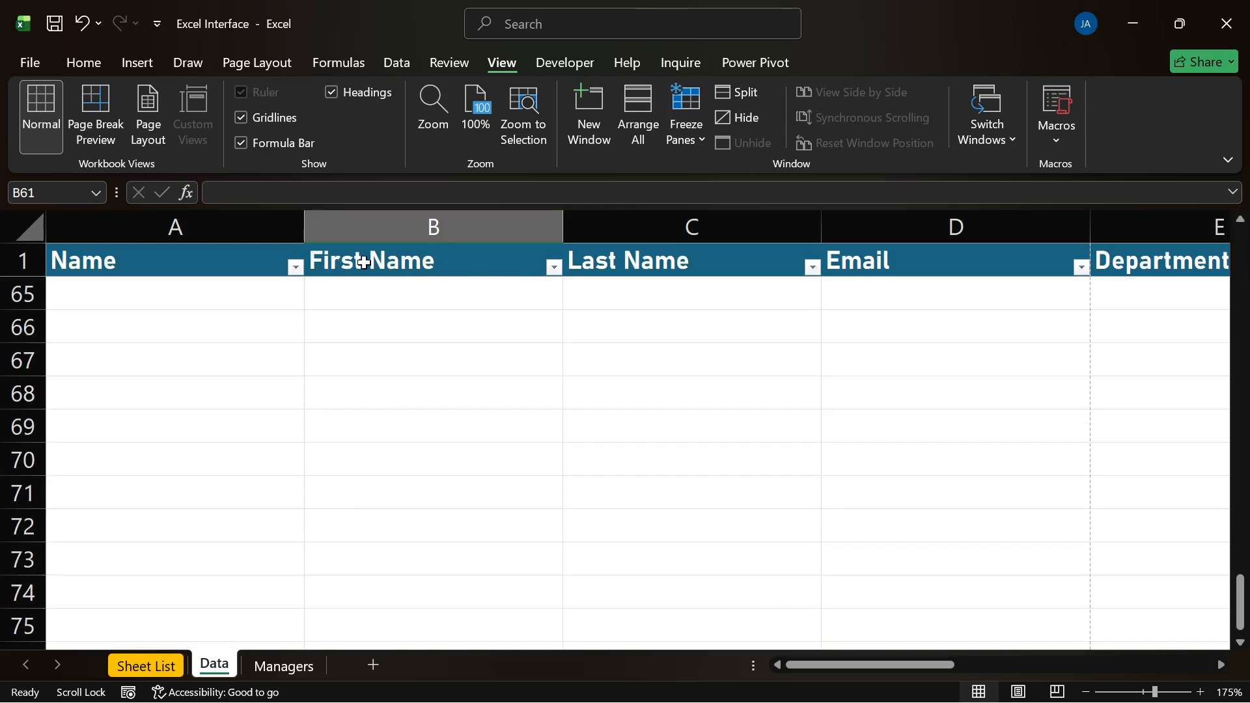
pyautogui.scroll(-5, 382, 315)
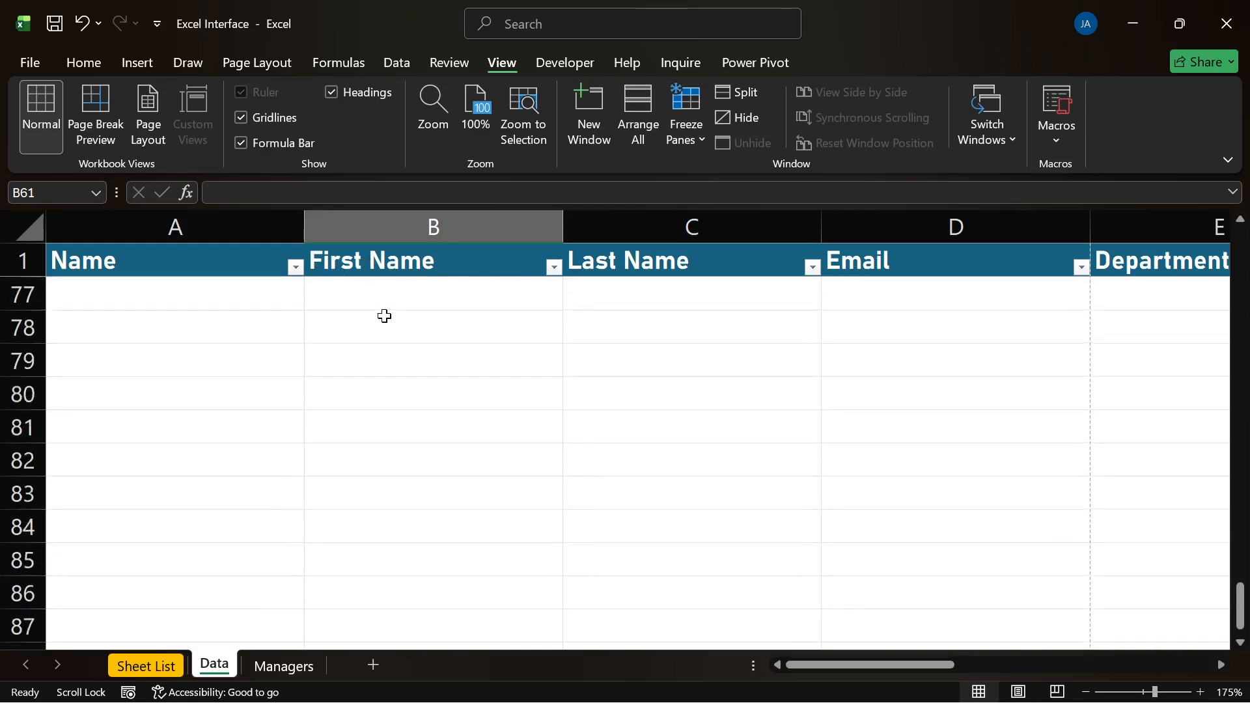
pyautogui.click(28, 260)
pyautogui.scroll(-3, 608, 352)
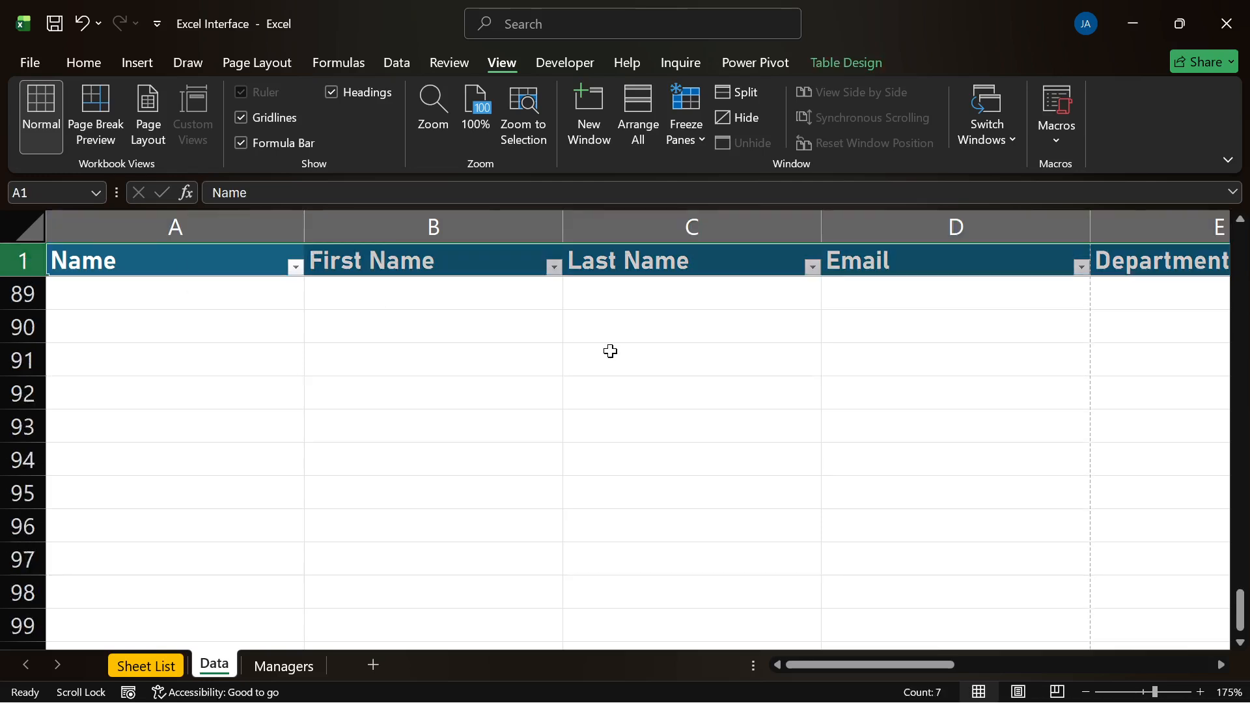
# Step: Unfreeze the panes on the Data sheet and select Last Name cell C5
pyautogui.scroll(4, 611, 352)
pyautogui.scroll(20, 611, 352)
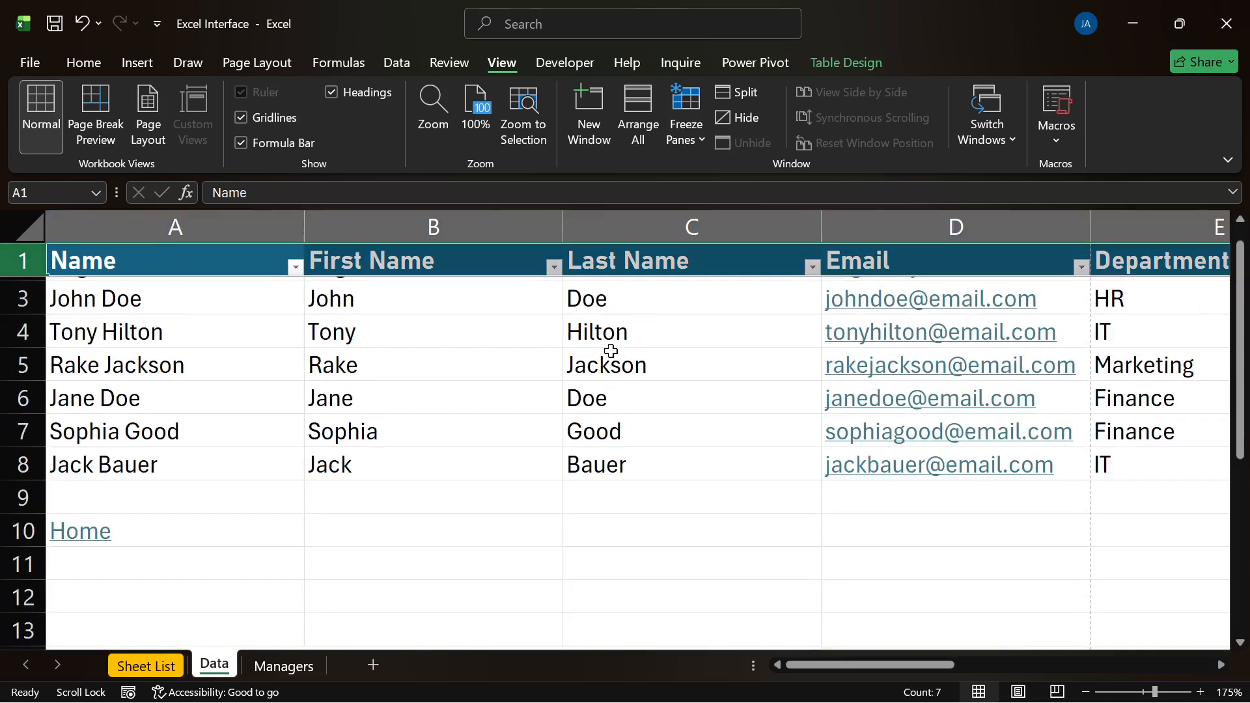
pyautogui.click(683, 131)
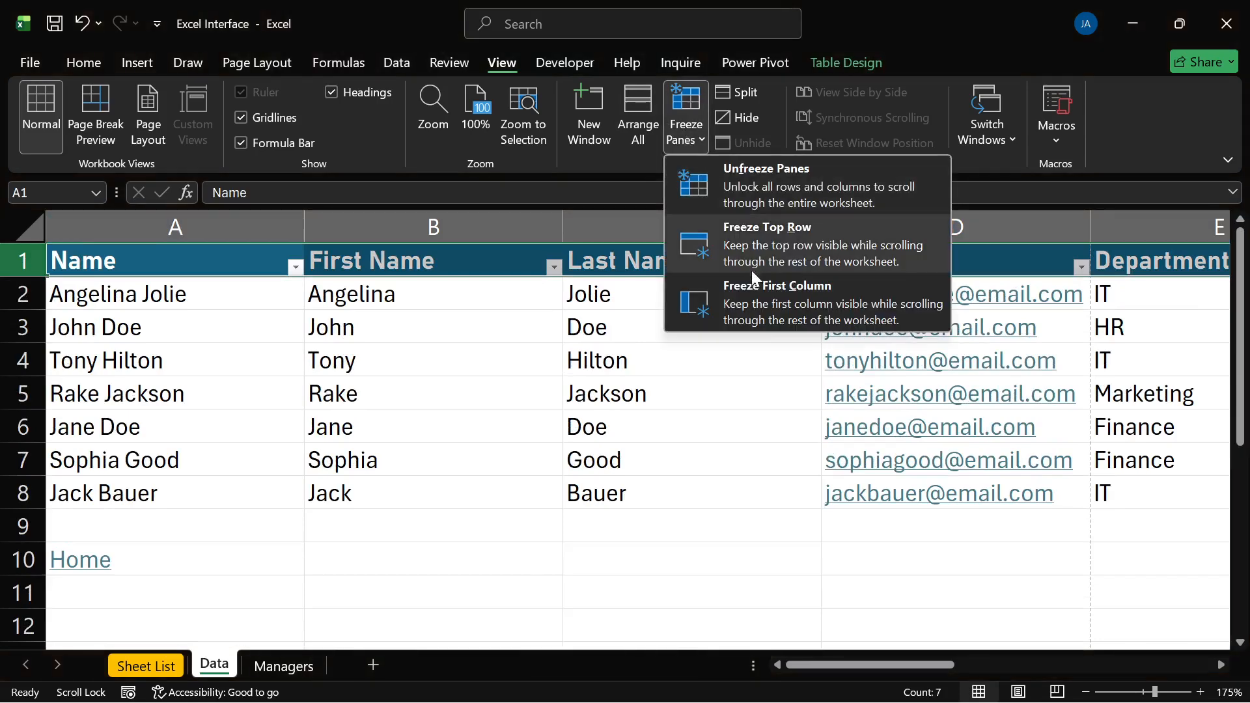
pyautogui.click(749, 232)
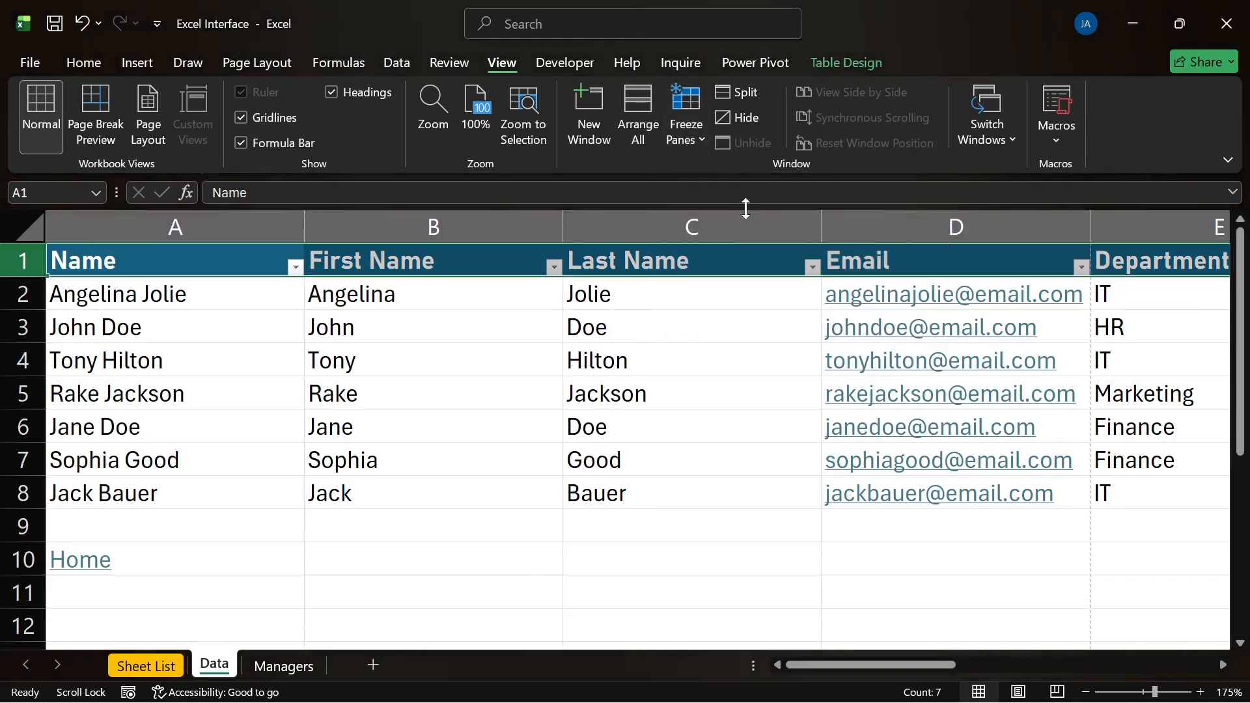
pyautogui.click(669, 385)
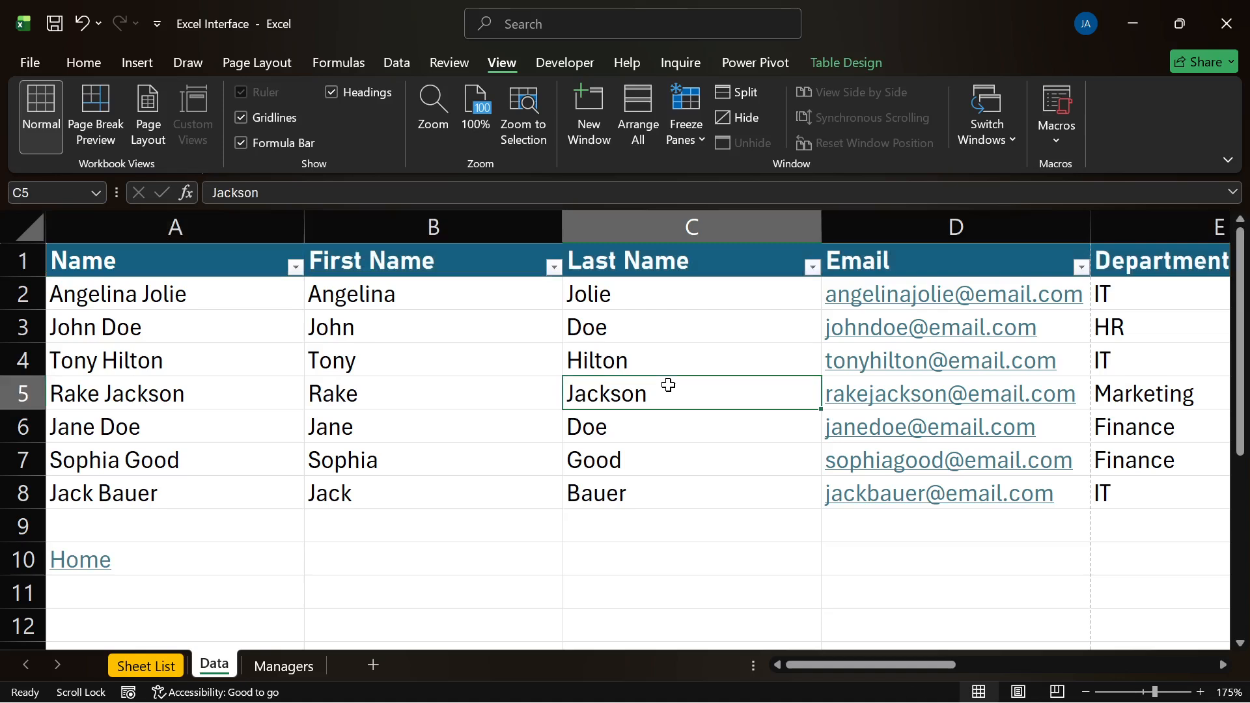
# Step: Select column A on the Data sheet, freeze the first column and select empty cell B9
pyautogui.click(167, 229)
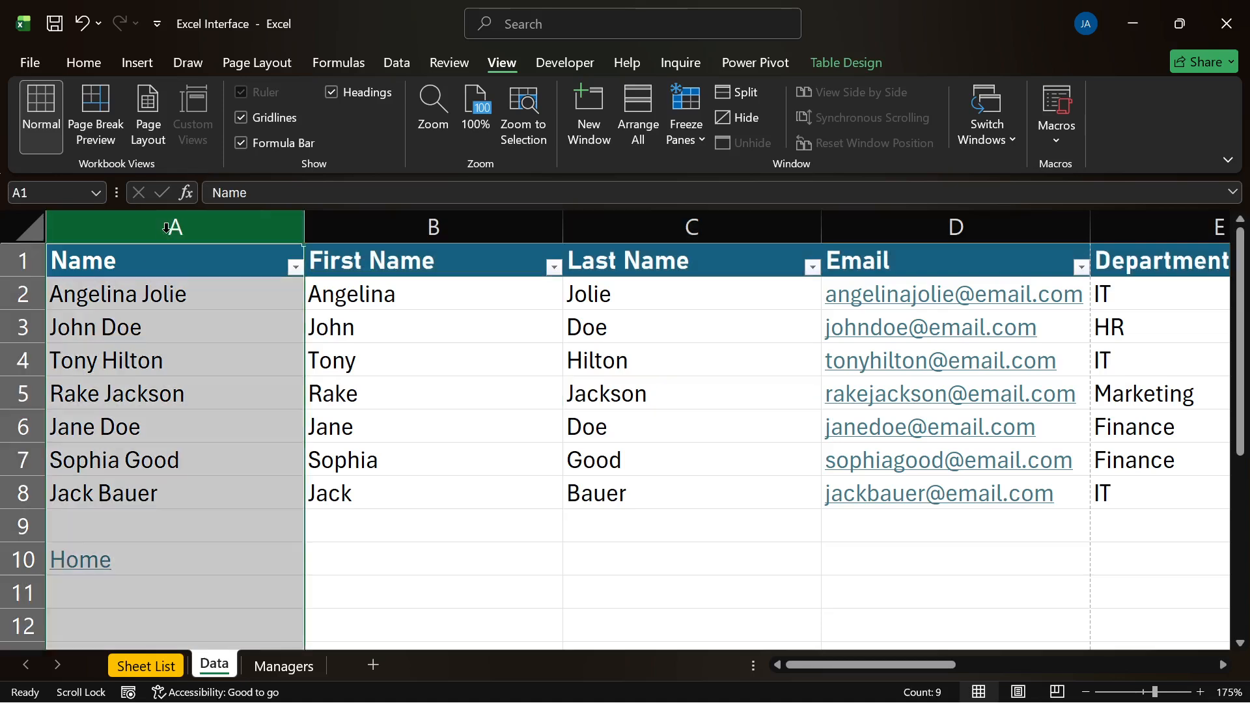
pyautogui.click(681, 127)
pyautogui.click(769, 287)
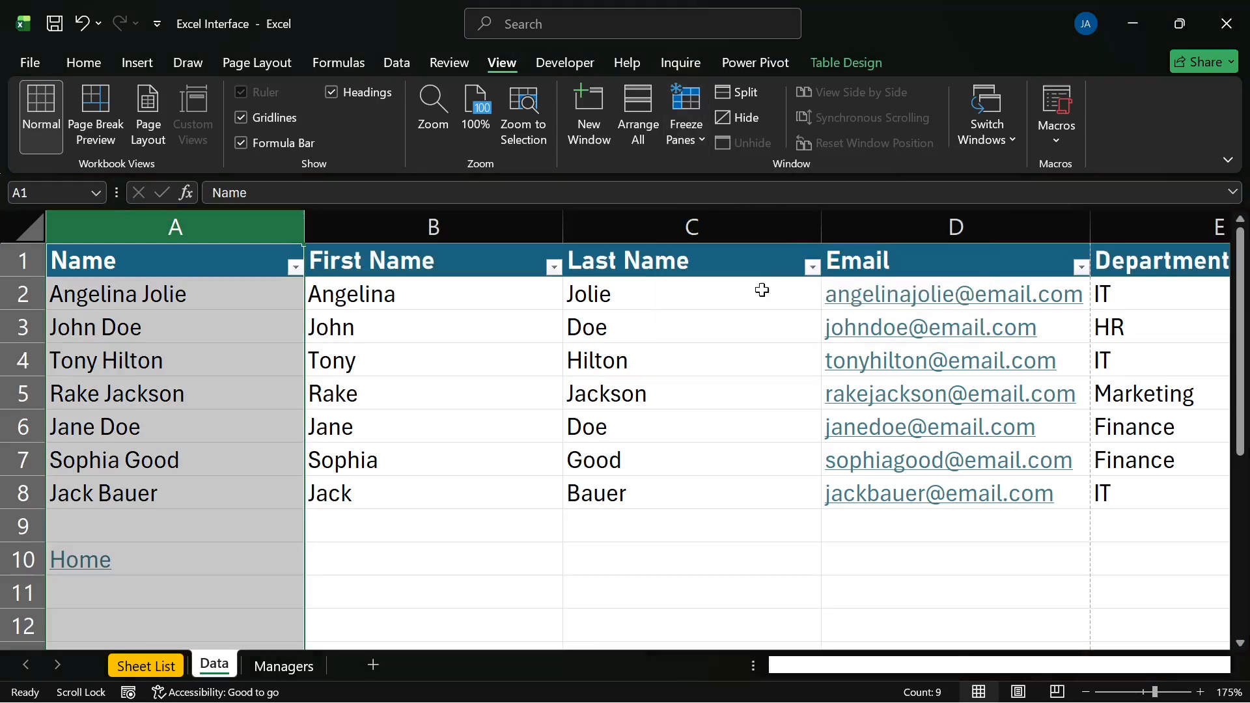
pyautogui.click(495, 519)
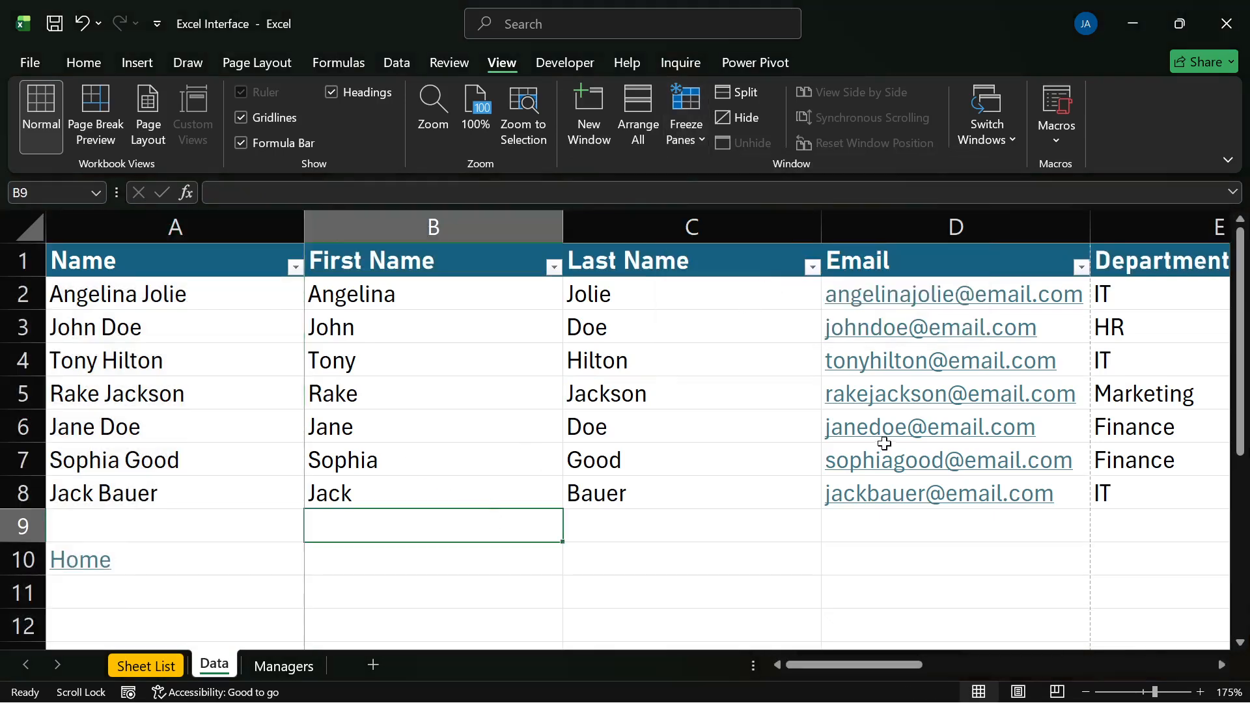
# Step: Examine the frozen Name column alongside the Department, Salary and Manager columns, ending back at the first columns
pyautogui.hscroll(2, 877, 449)
pyautogui.hscroll(3, 877, 449)
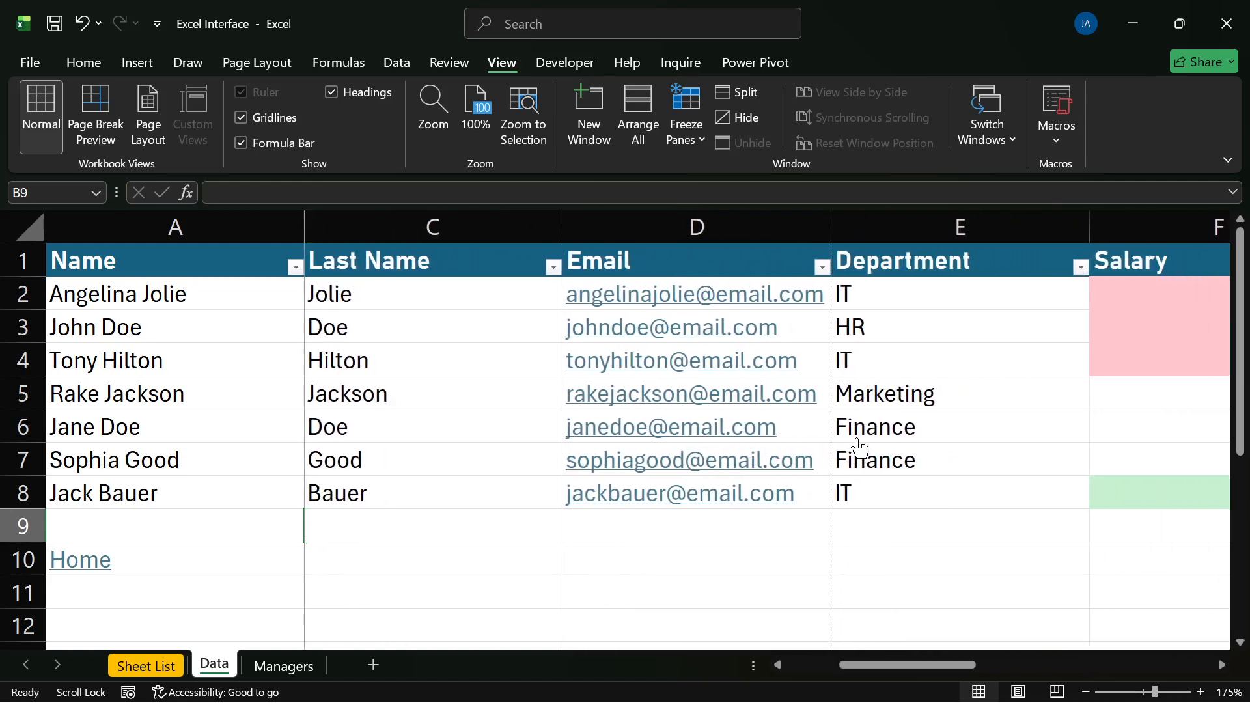
pyautogui.hscroll(3, 858, 448)
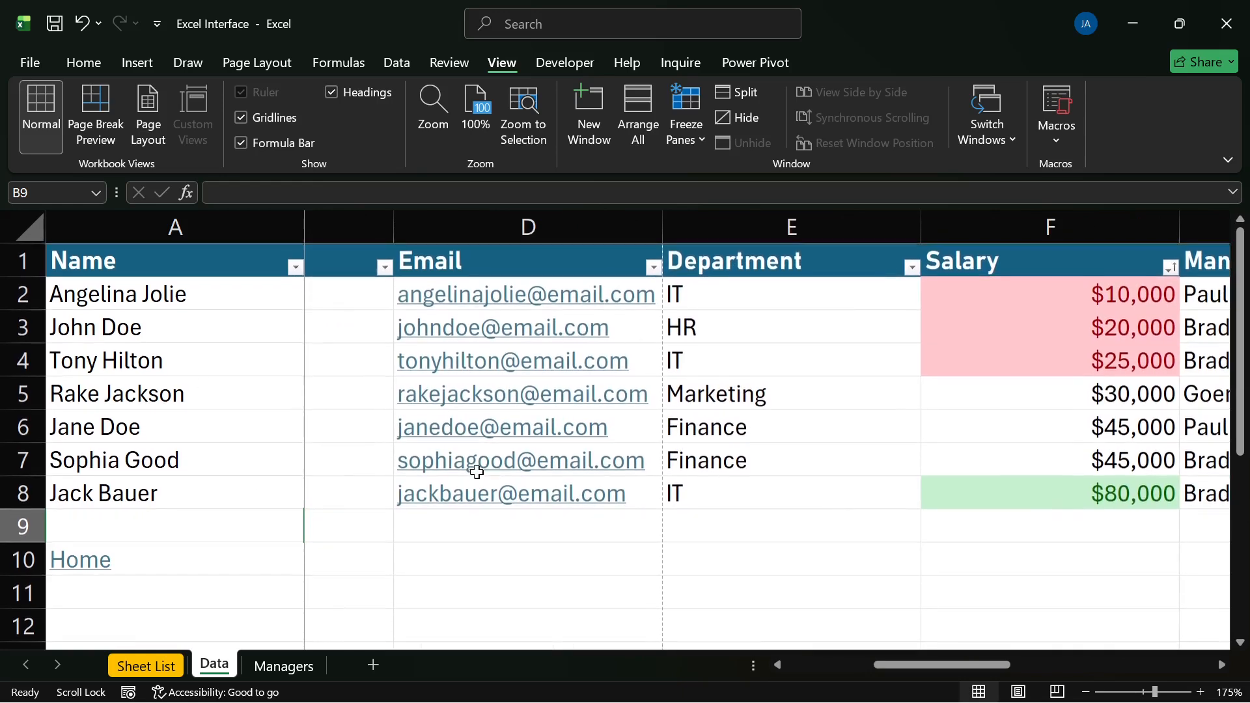
pyautogui.hscroll(3, 473, 478)
pyautogui.hscroll(3, 473, 478)
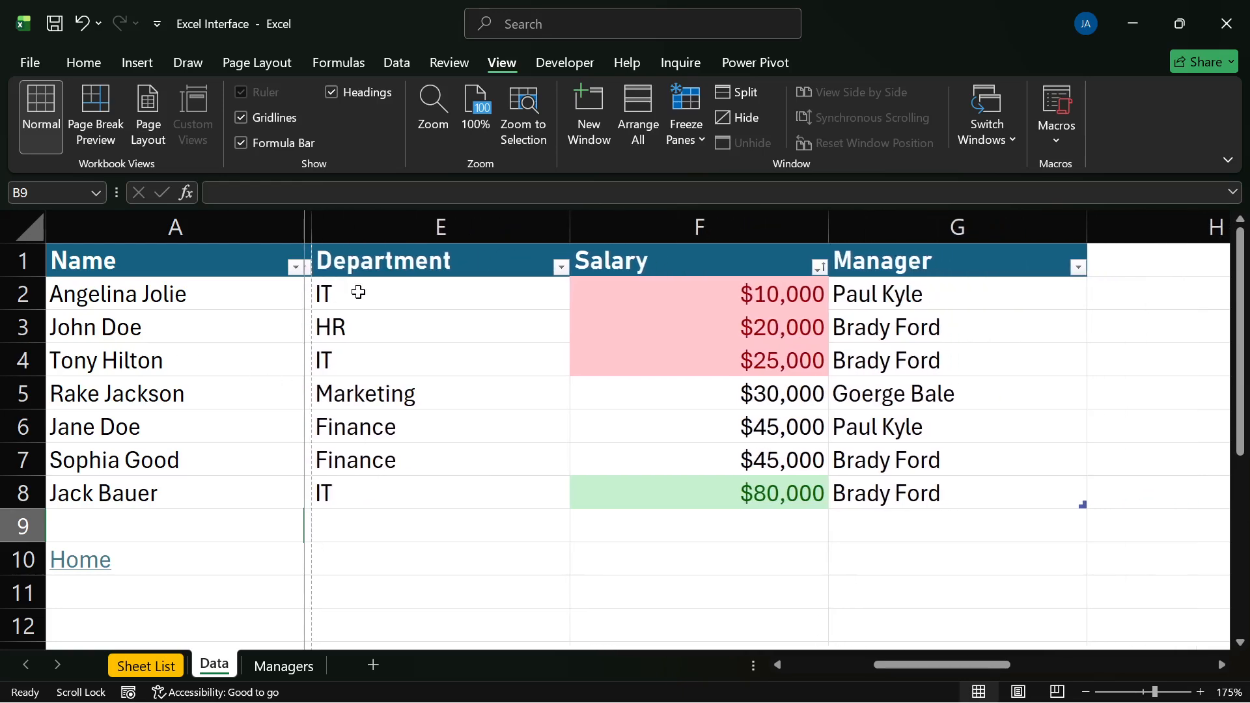
pyautogui.hscroll(-6, 359, 293)
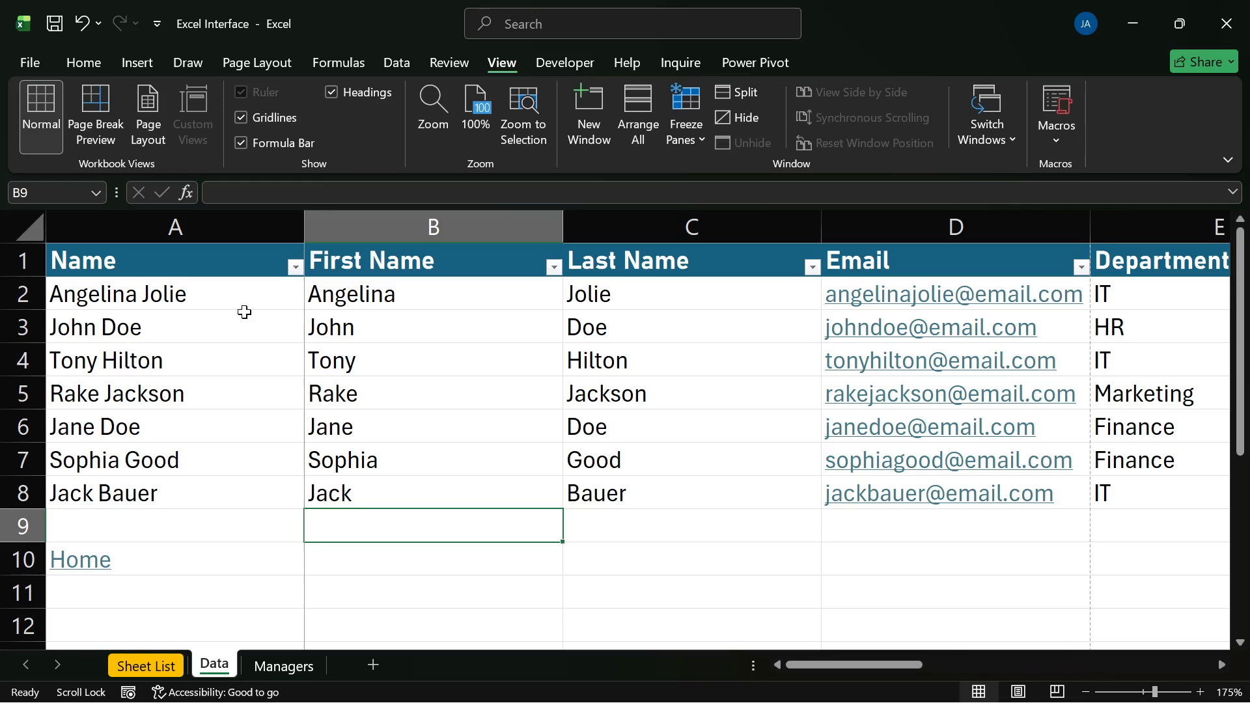
pyautogui.hscroll(3, 641, 399)
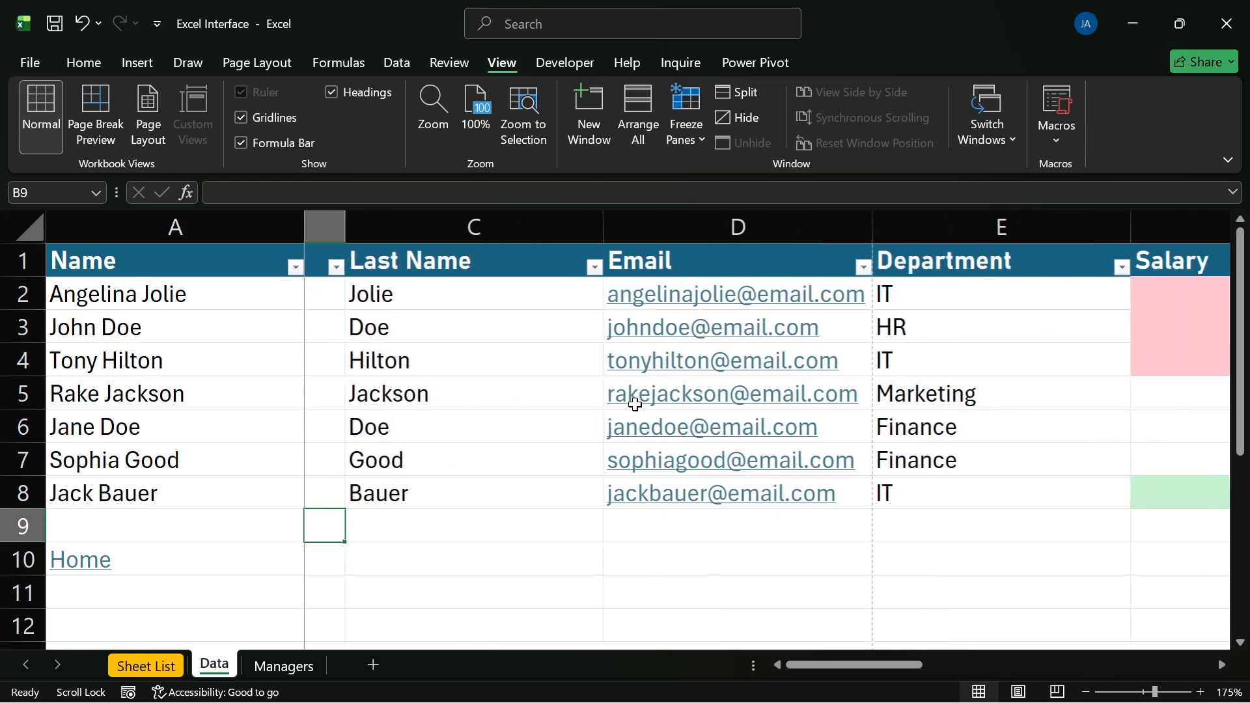
pyautogui.hscroll(2, 635, 405)
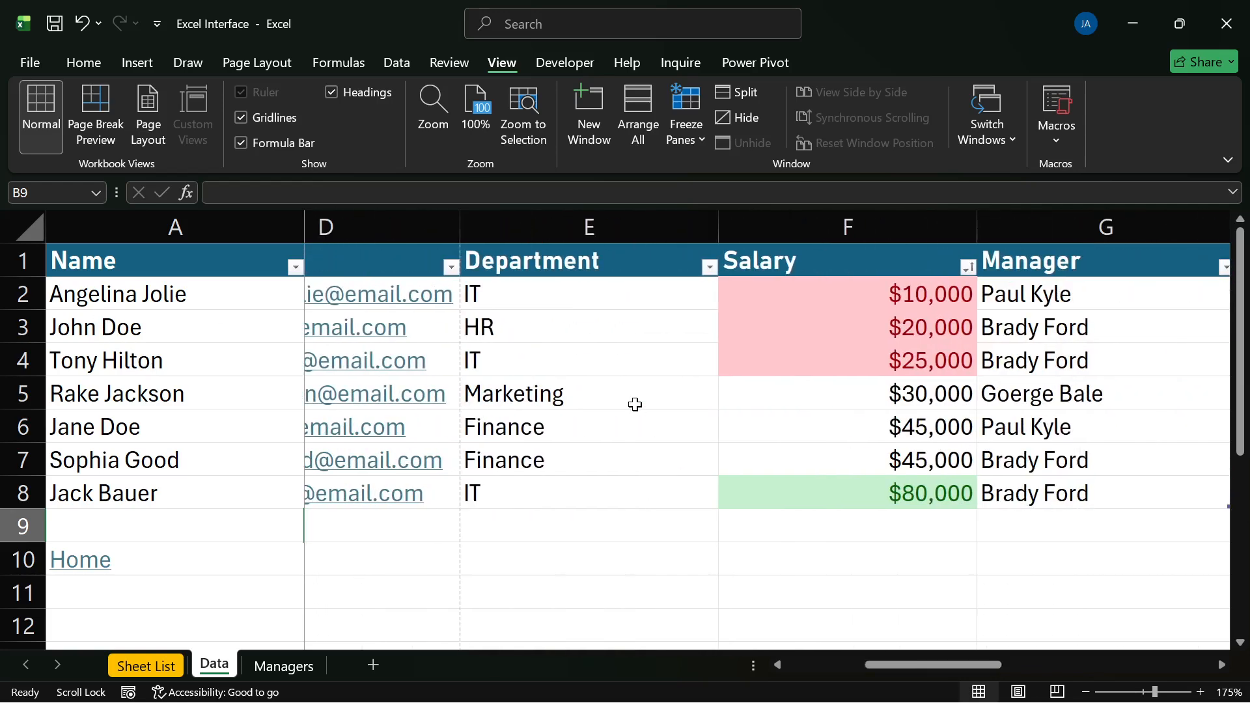
pyautogui.hscroll(2, 635, 404)
pyautogui.hscroll(-1, 635, 405)
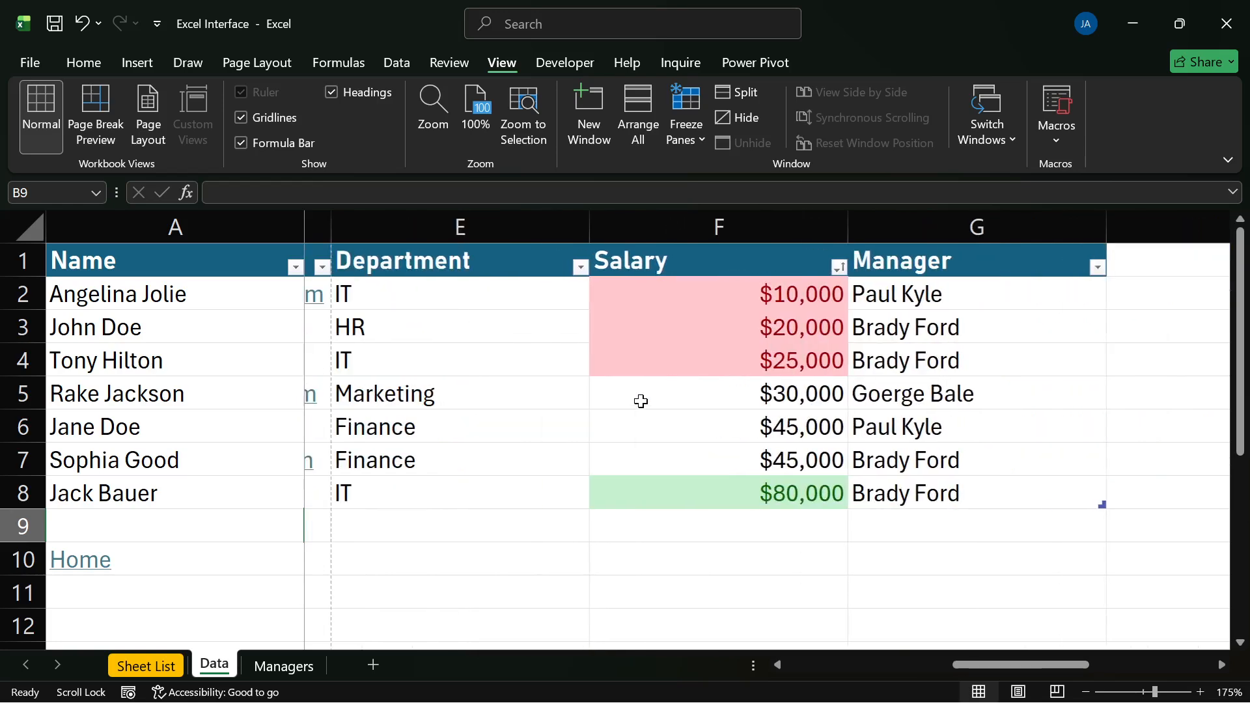
pyautogui.hscroll(2, 553, 371)
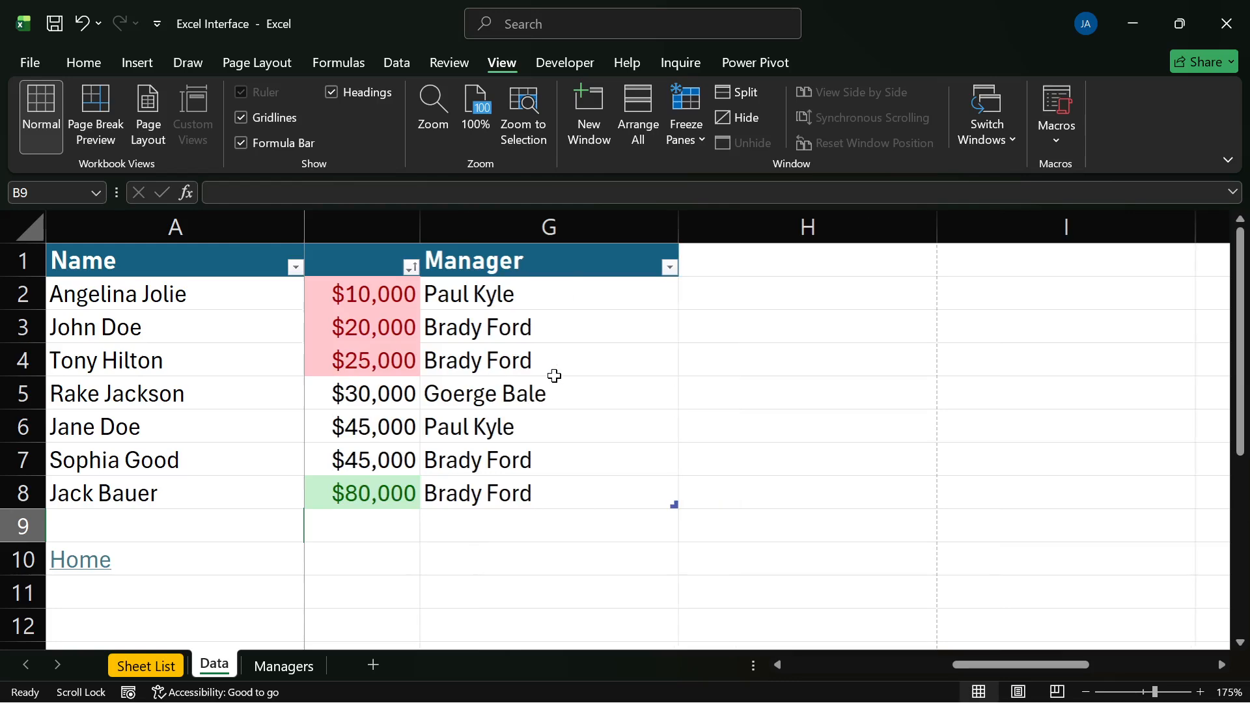
pyautogui.hscroll(-5, 554, 375)
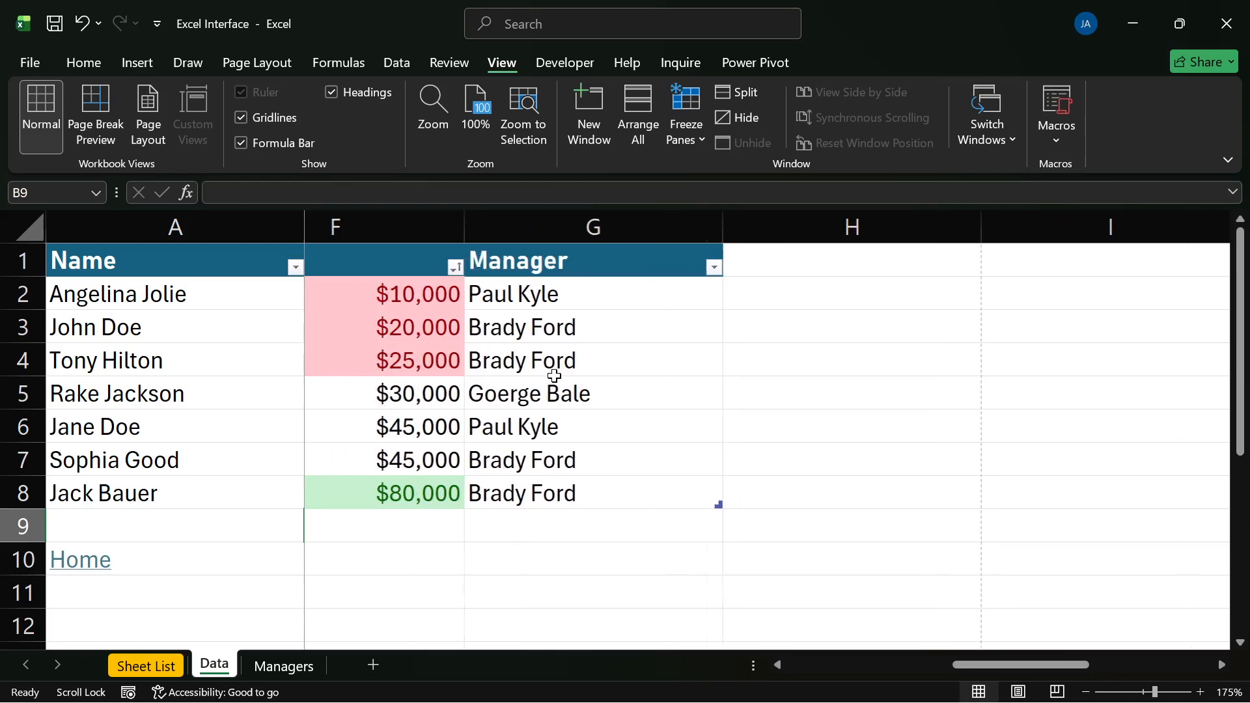
pyautogui.hscroll(-3, 554, 375)
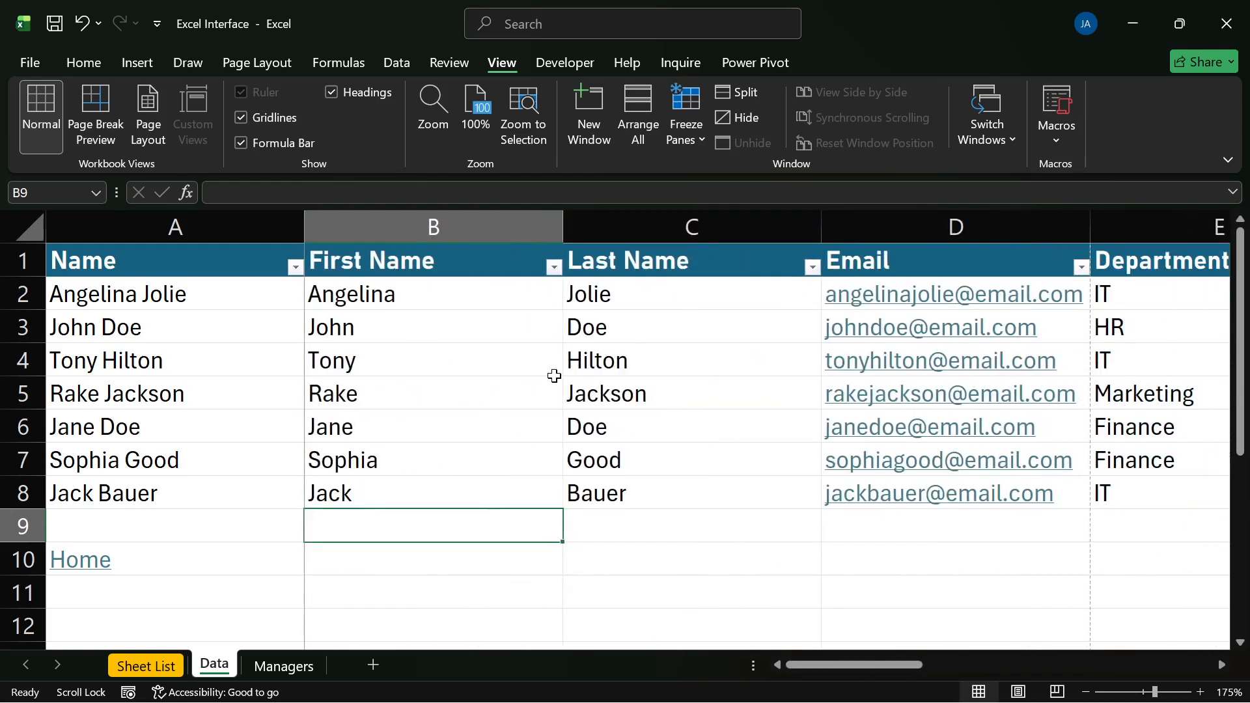
# Step: Unfreeze the panes on the Data sheet and select First Name cell B7
pyautogui.click(439, 557)
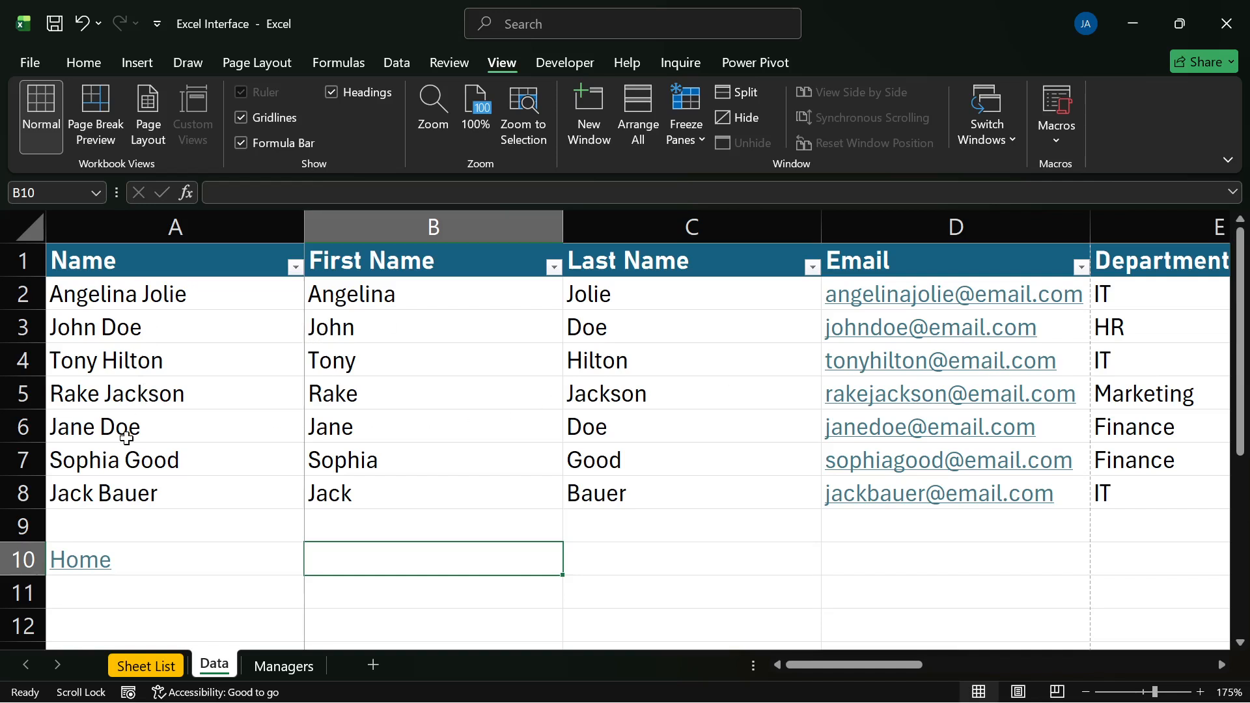
pyautogui.click(686, 137)
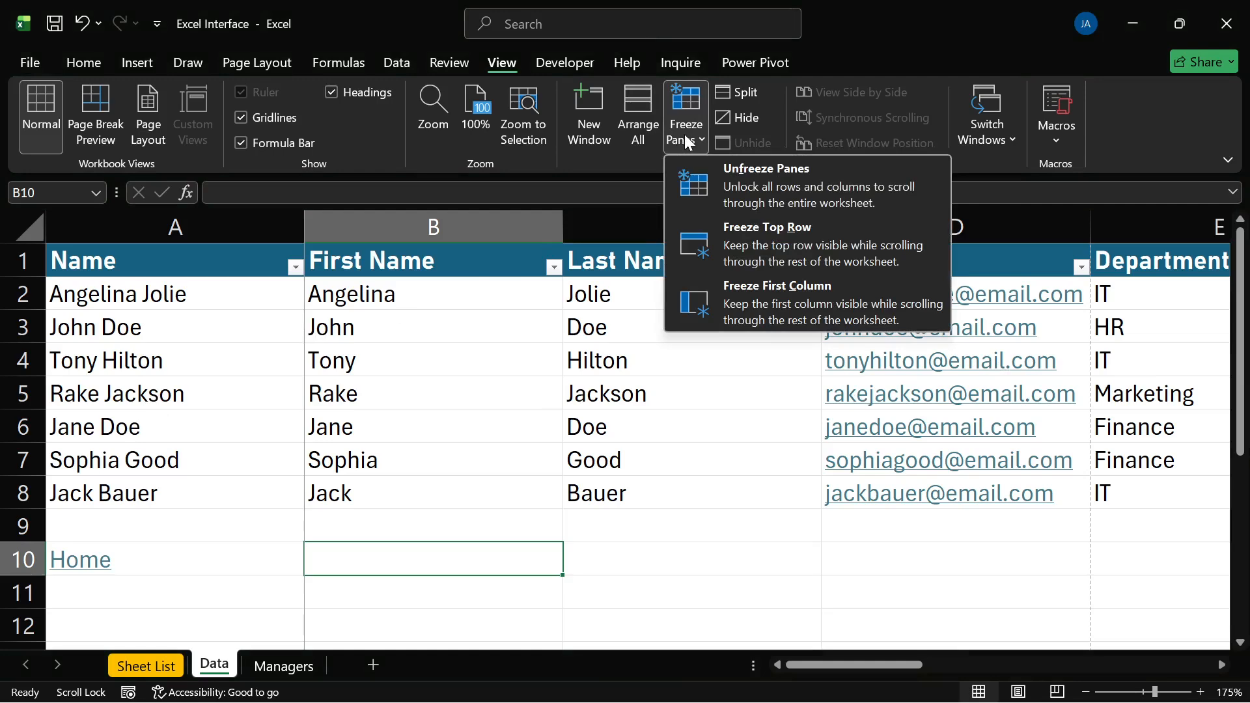
pyautogui.click(773, 187)
pyautogui.click(495, 449)
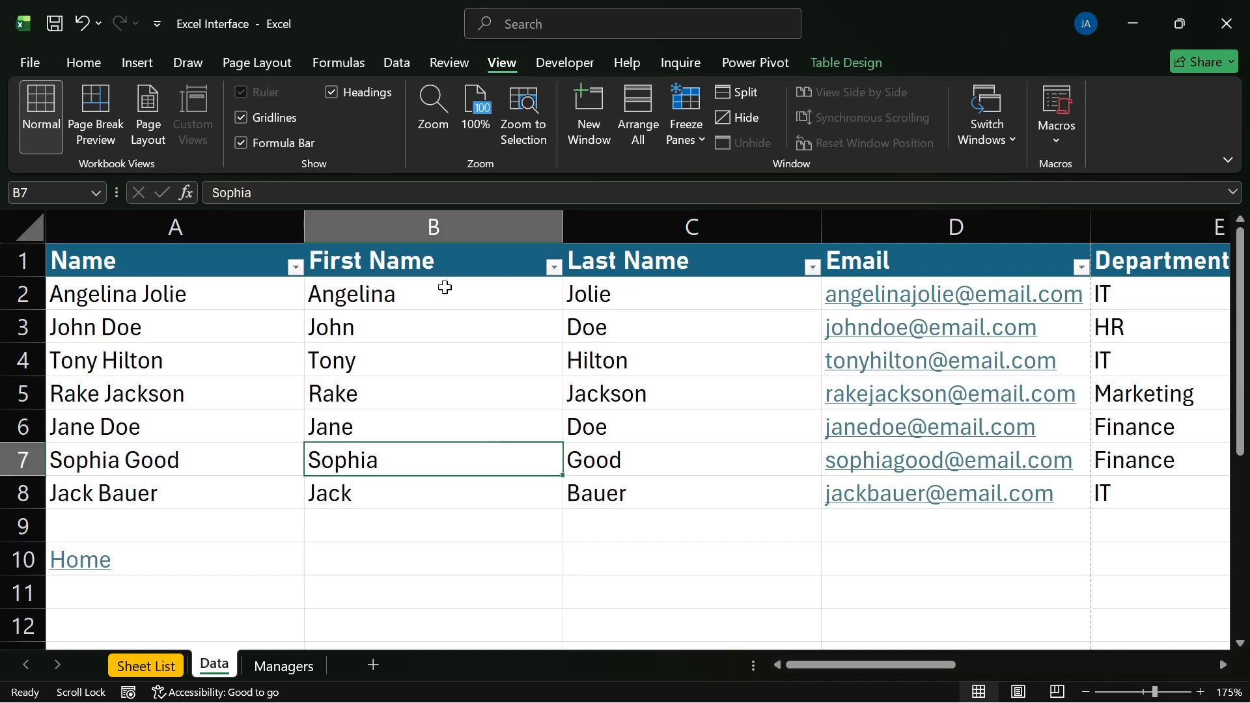
# Step: Select columns B and C together, reduce the selection to column B and hide the First Name column
pyautogui.click(473, 229)
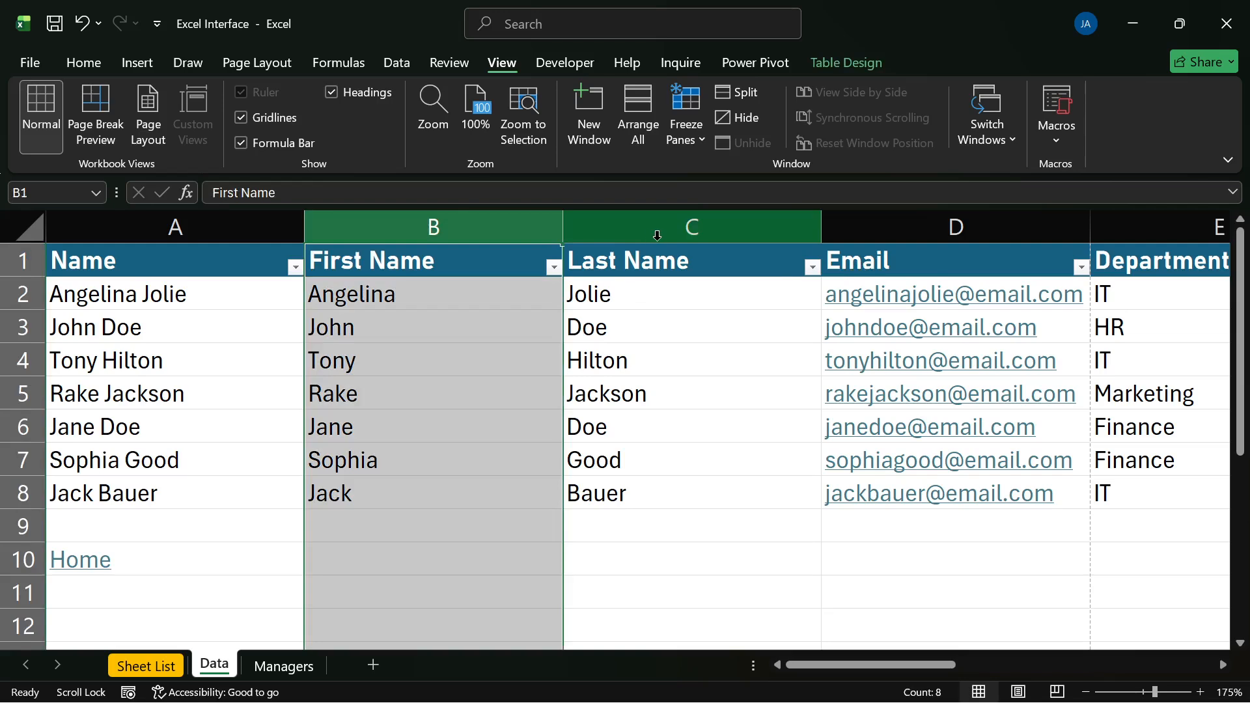
pyautogui.keyDown('shift'); pyautogui.click(678, 235); pyautogui.keyUp('shift')
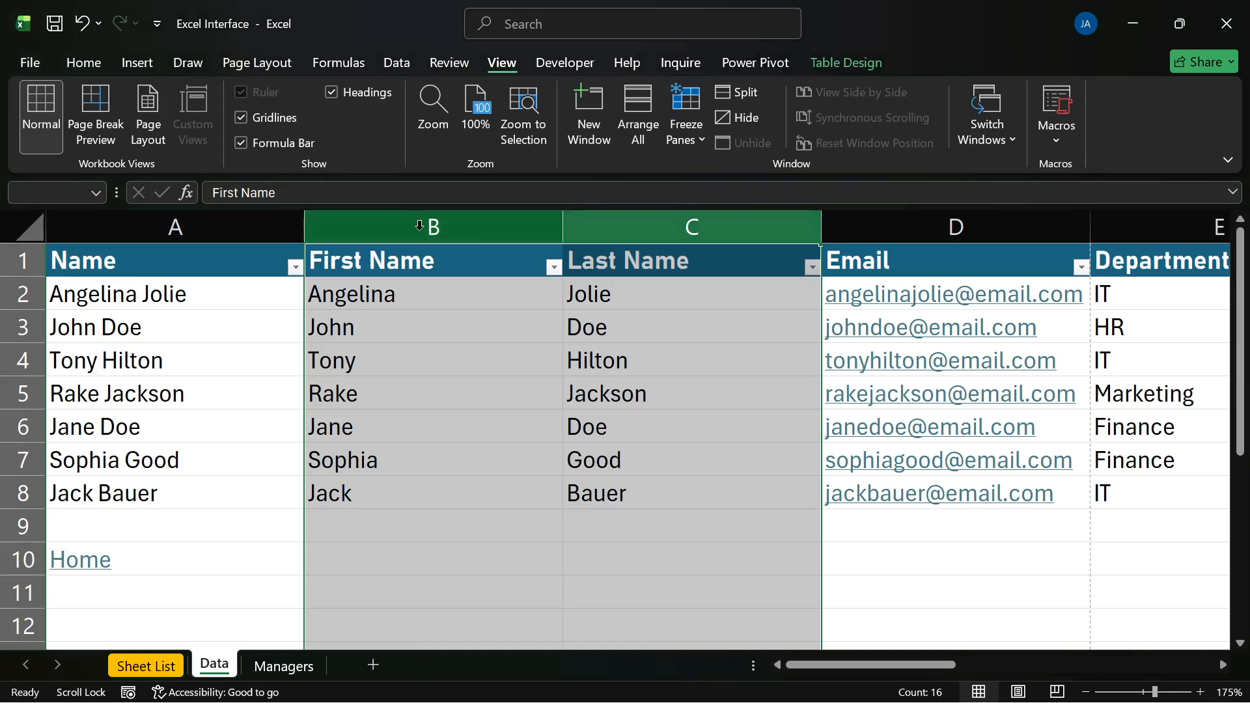
pyautogui.click(518, 209)
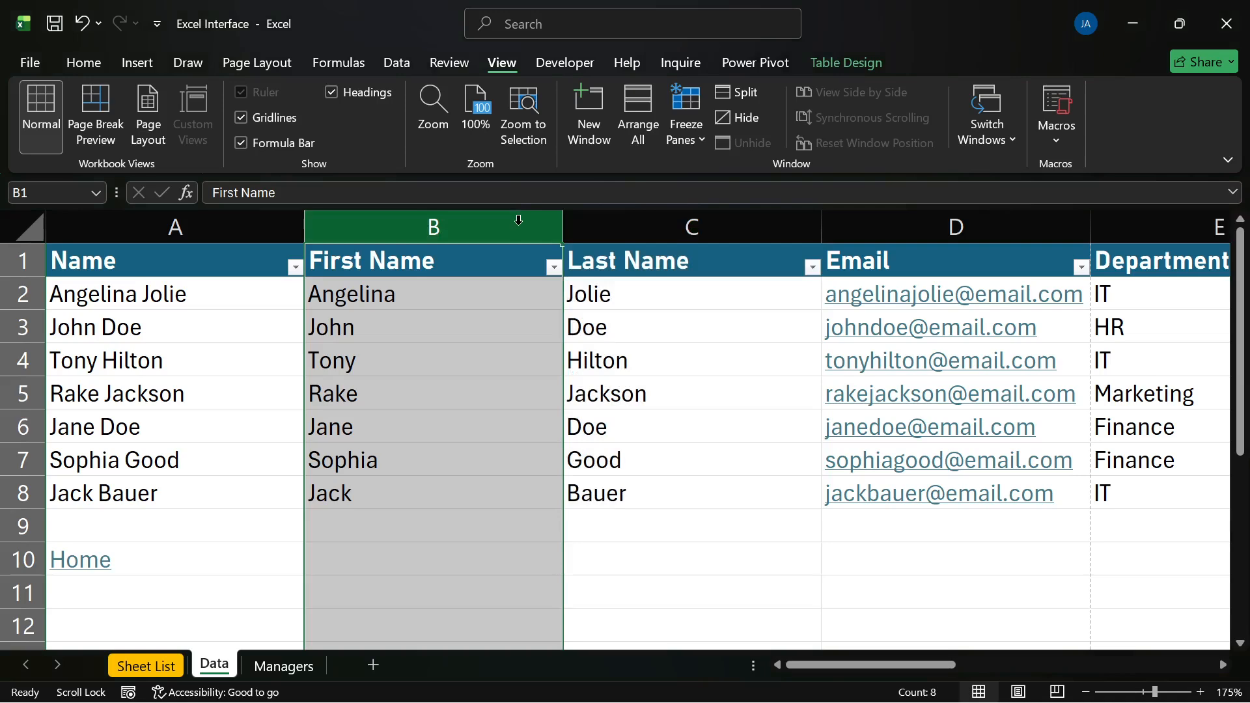
pyautogui.rightClick(518, 220)
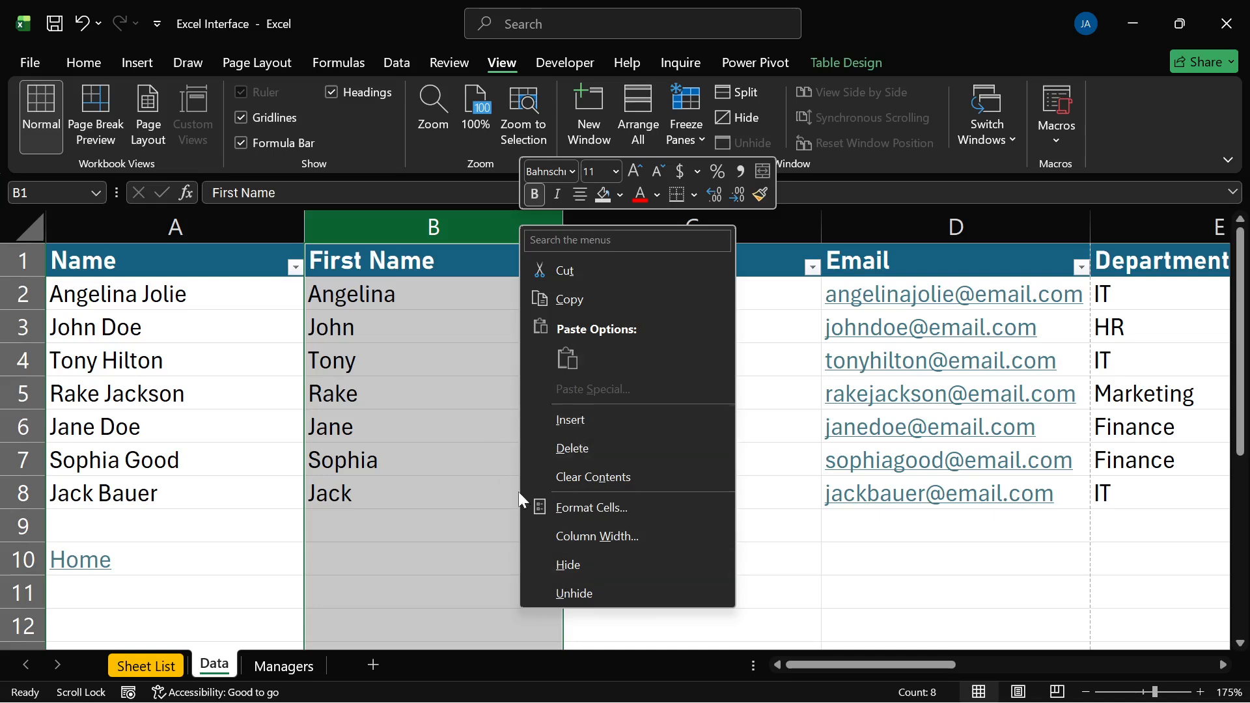
pyautogui.click(570, 565)
# Step: Hide the Last Name column C on the Data sheet and select empty cell D9
pyautogui.click(399, 240)
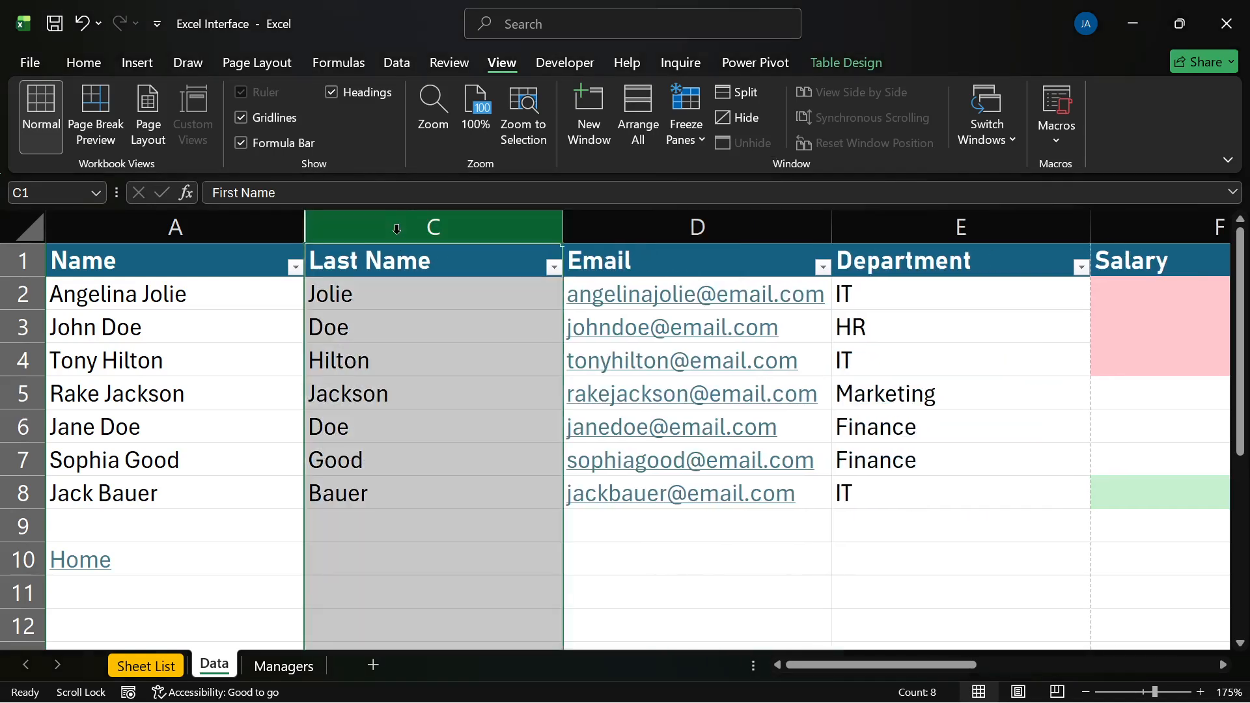
pyautogui.rightClick(397, 233)
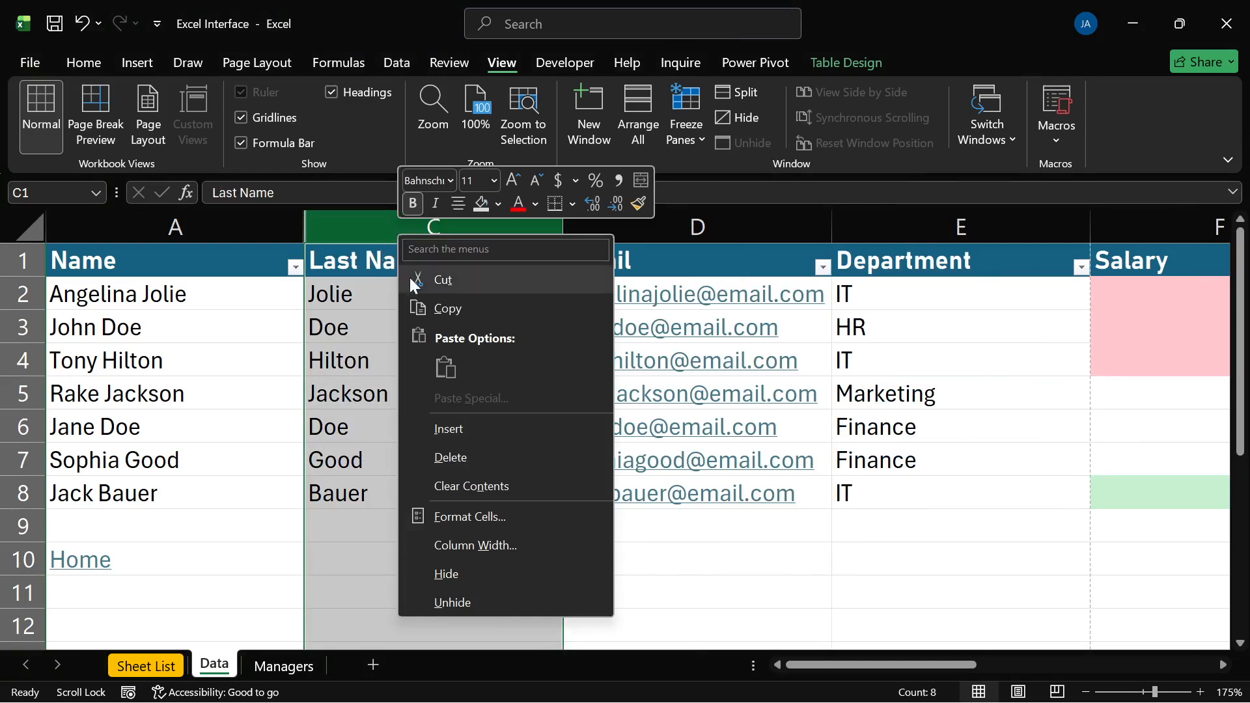
pyautogui.click(795, 564)
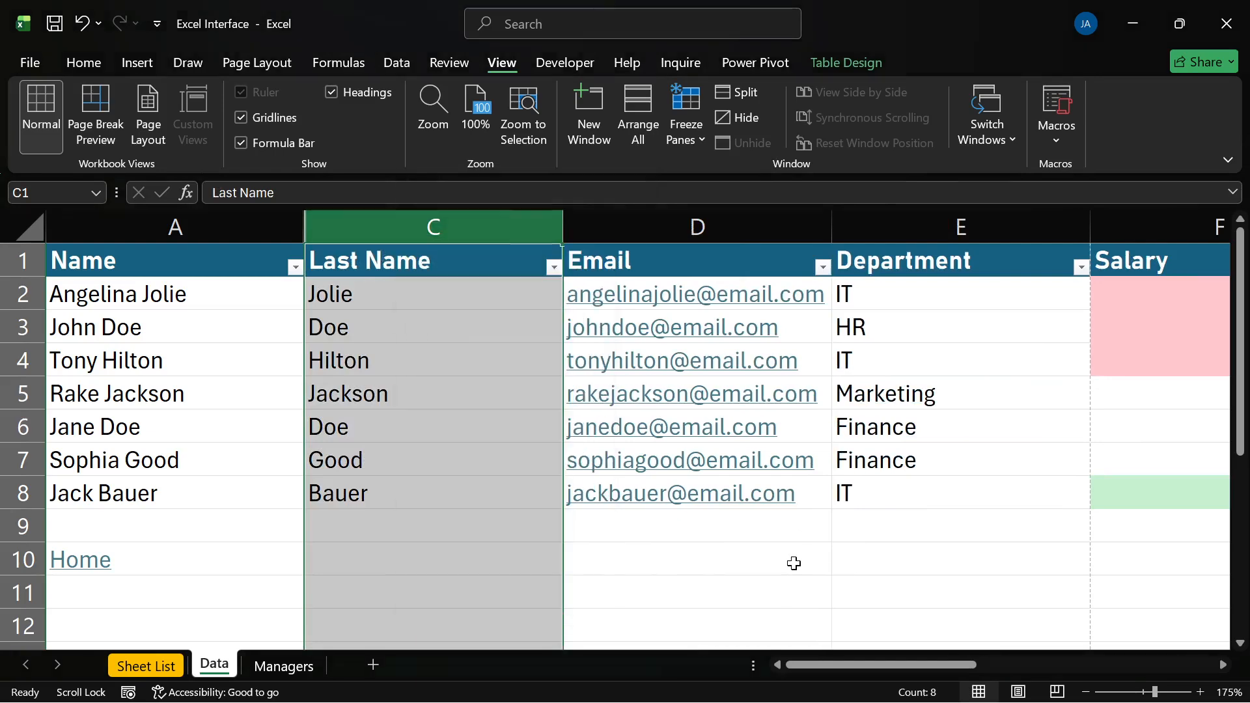
pyautogui.click(692, 551)
pyautogui.click(402, 233)
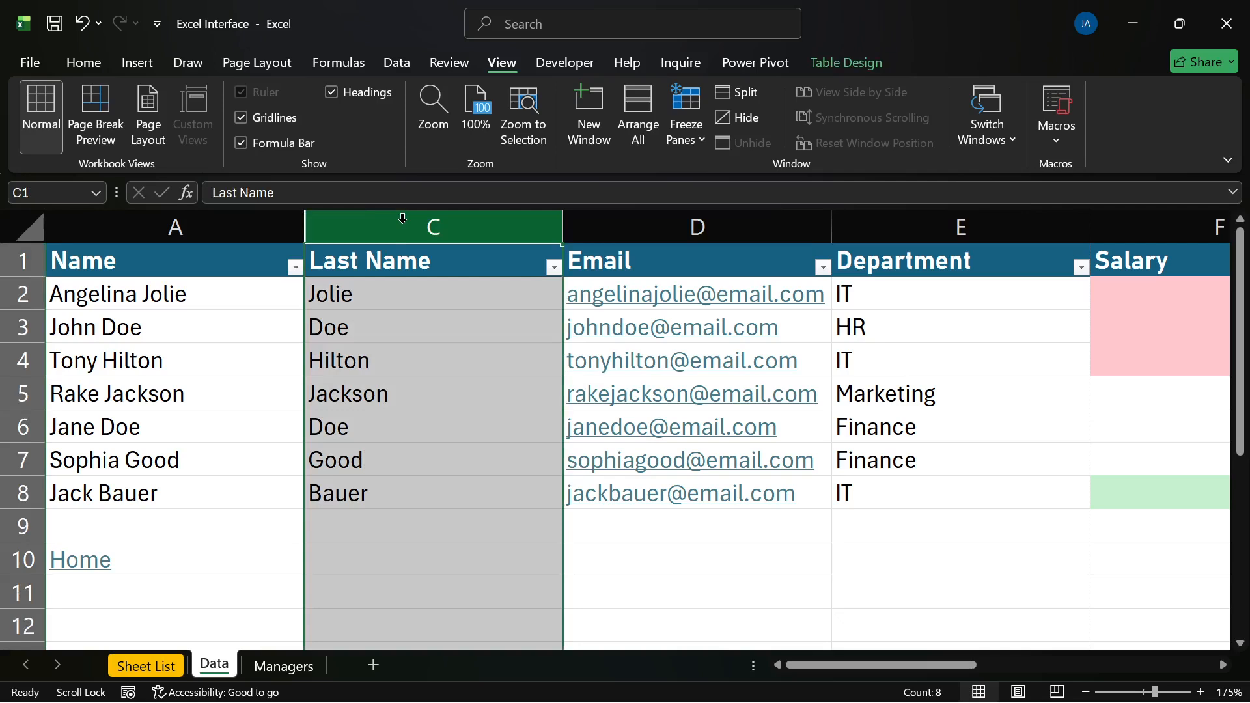
pyautogui.rightClick(403, 219)
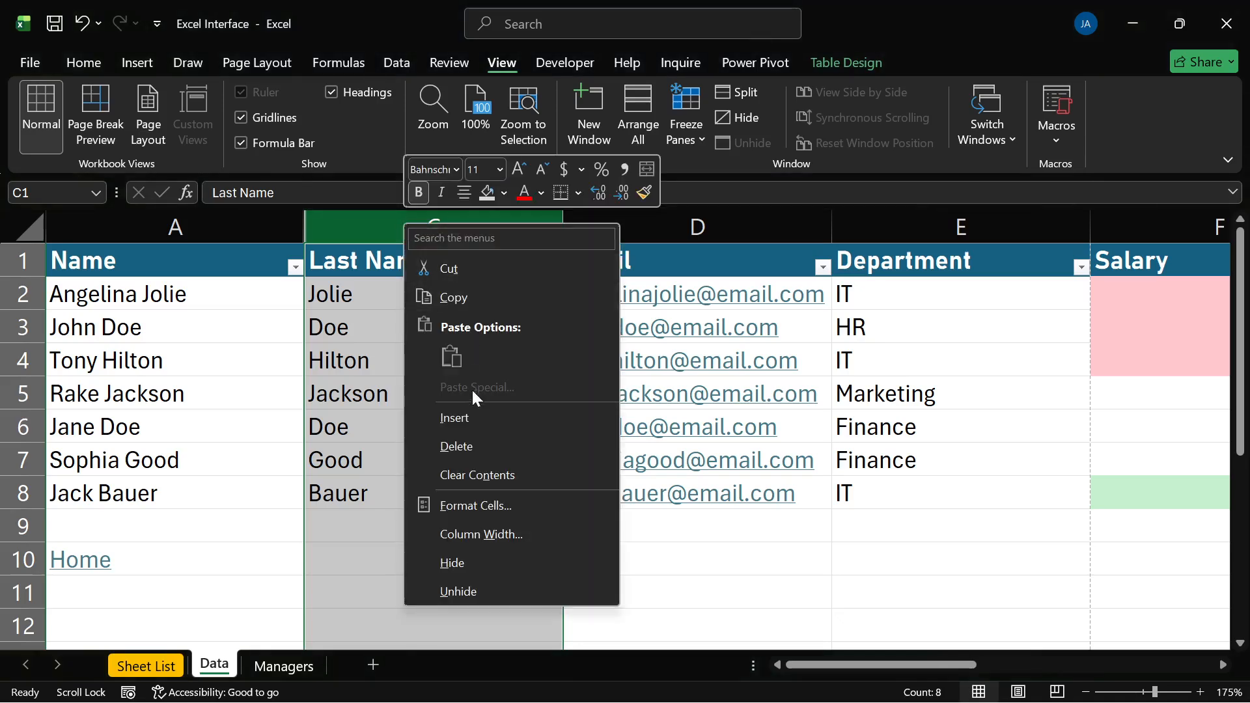
pyautogui.click(475, 560)
pyautogui.click(494, 532)
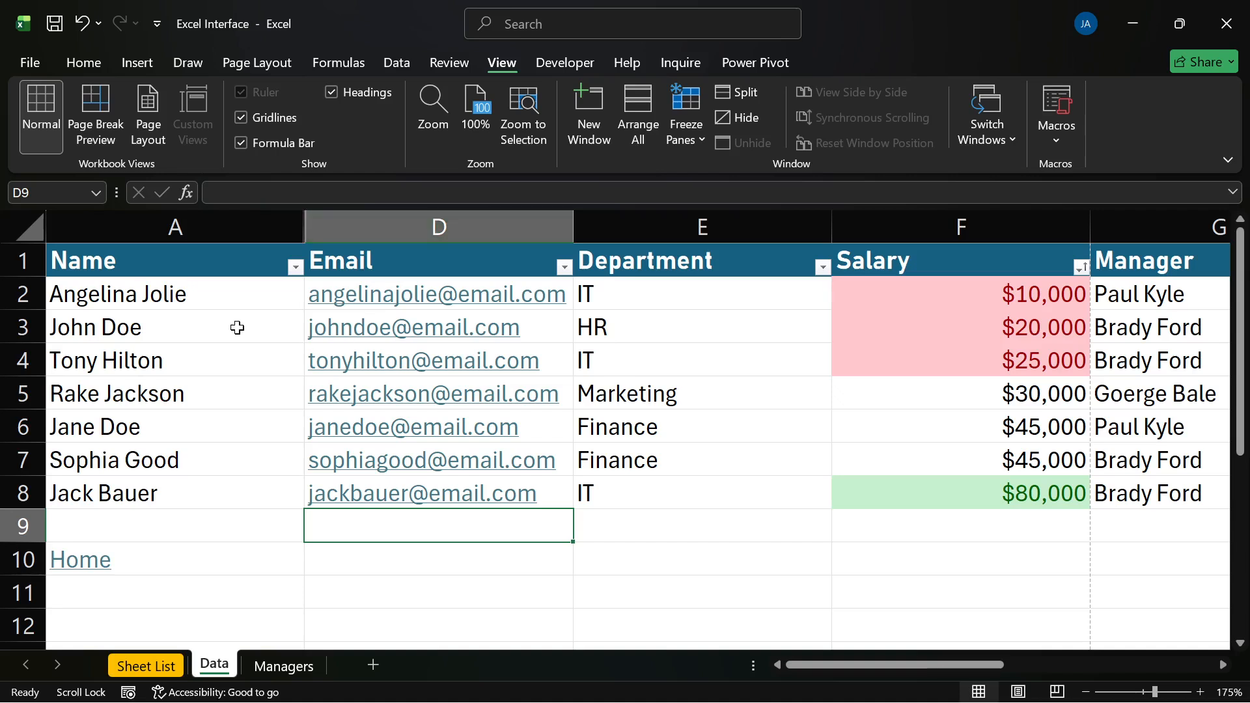
# Step: Select the Name header cell A1 and the Name and Email range of the table through row 8
pyautogui.click(256, 268)
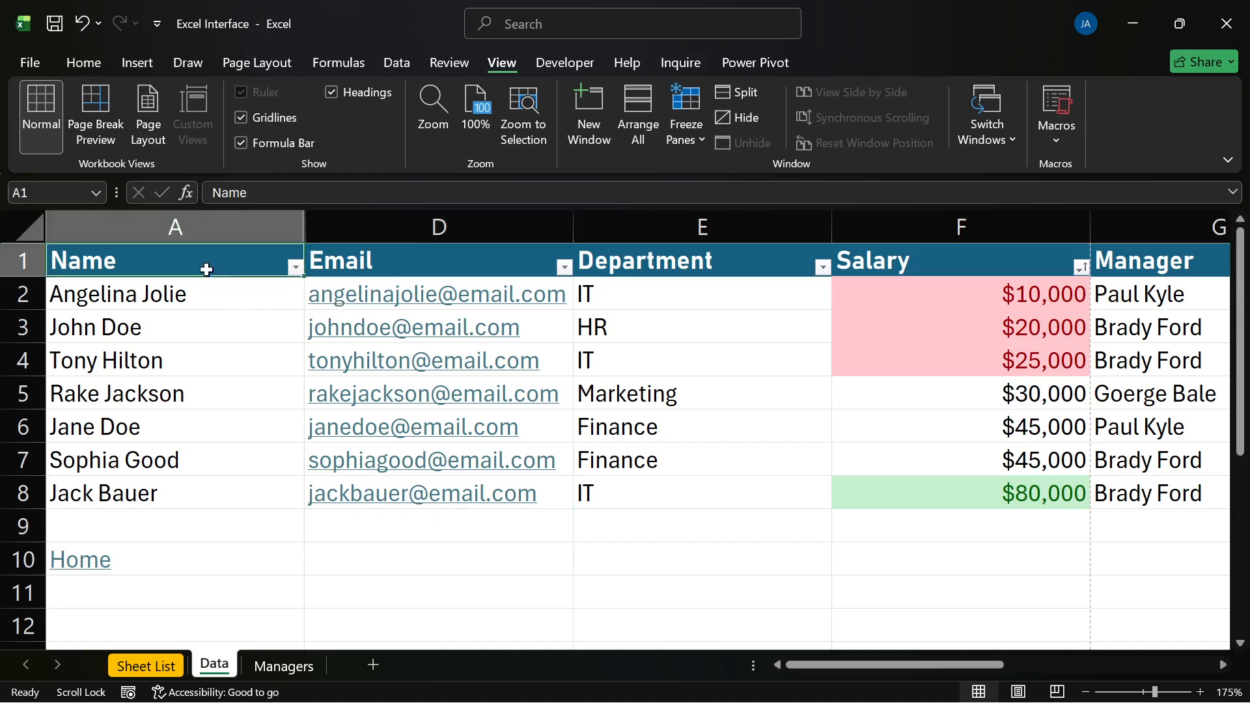
pyautogui.moveTo(351, 393); pyautogui.dragTo(177, 358)
pyautogui.click(564, 565)
pyautogui.click(541, 527)
pyautogui.click(174, 263)
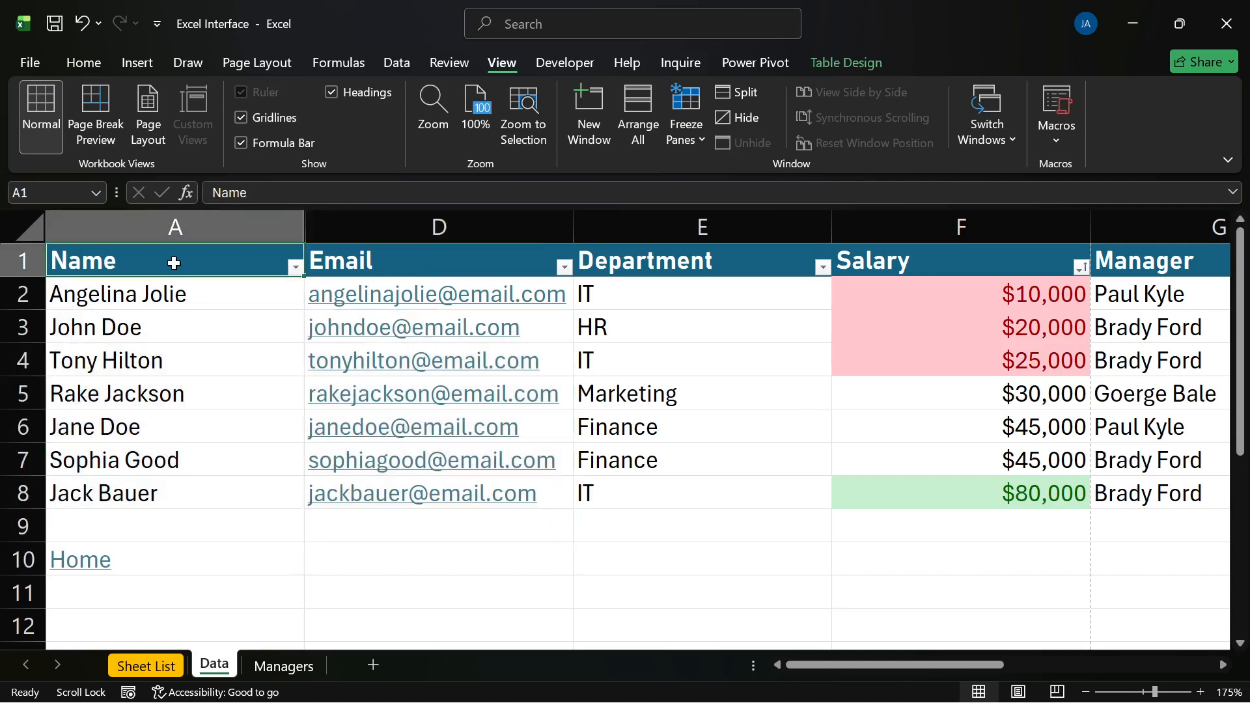
pyautogui.moveTo(442, 260); pyautogui.dragTo(209, 511)
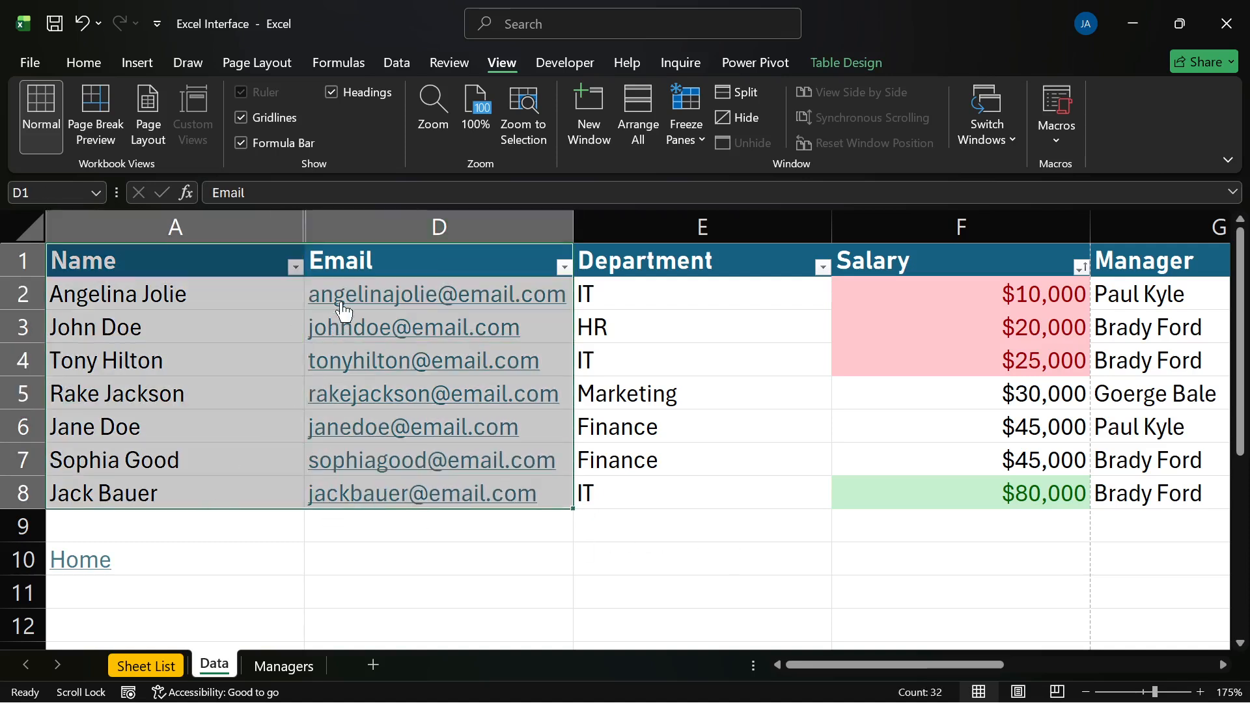
# Step: Move the Department table column ahead of the Email column and select empty cell D10
pyautogui.click(622, 264)
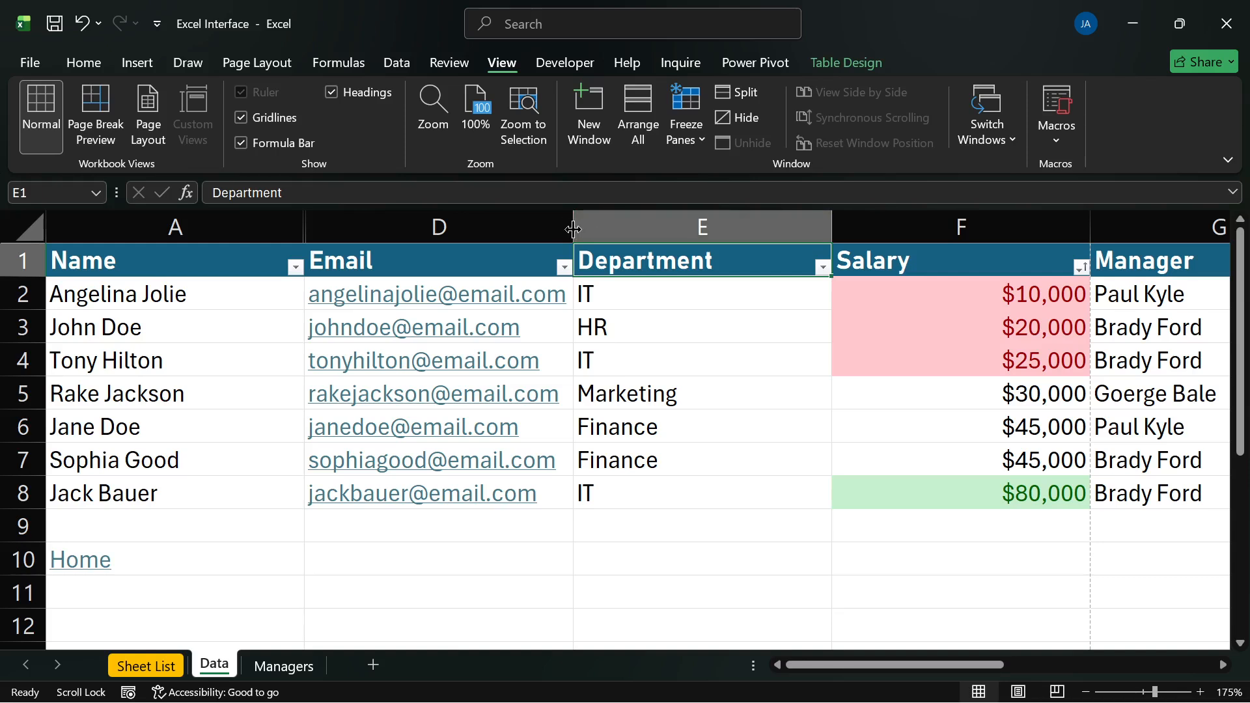
pyautogui.click(612, 278)
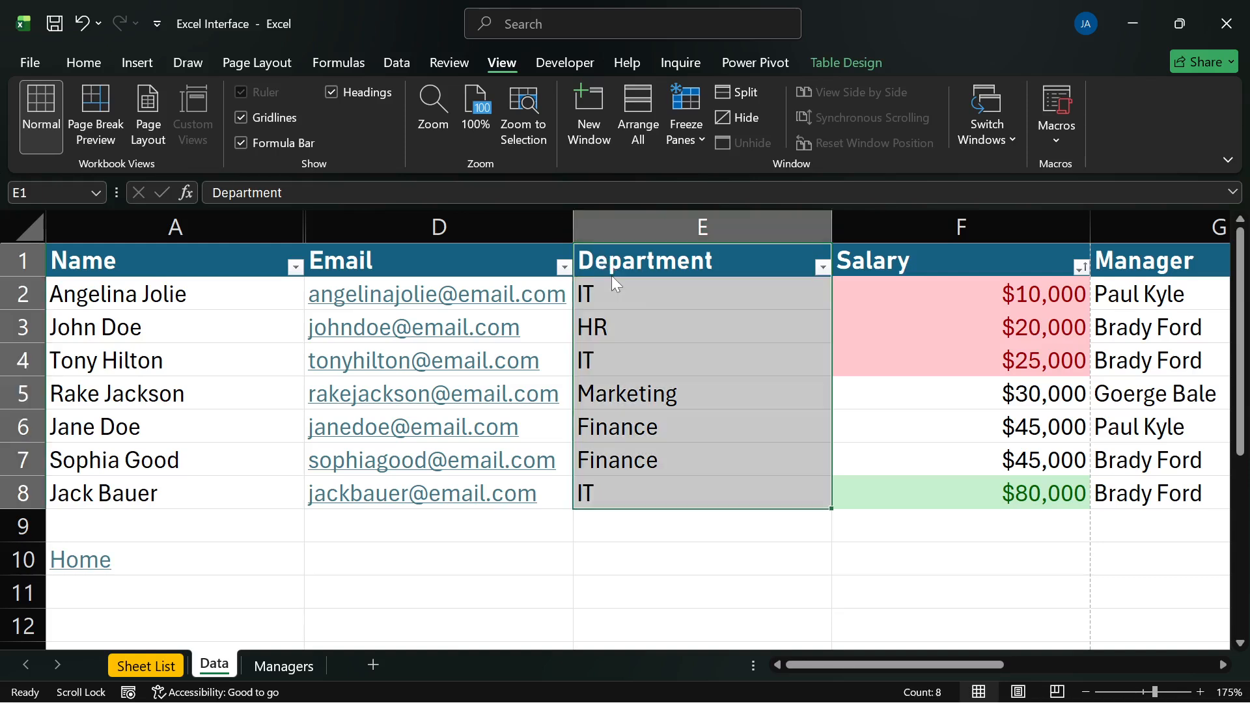
pyautogui.moveTo(612, 277); pyautogui.dragTo(441, 277)
pyautogui.moveTo(384, 282); pyautogui.dragTo(385, 272)
pyautogui.click(559, 562)
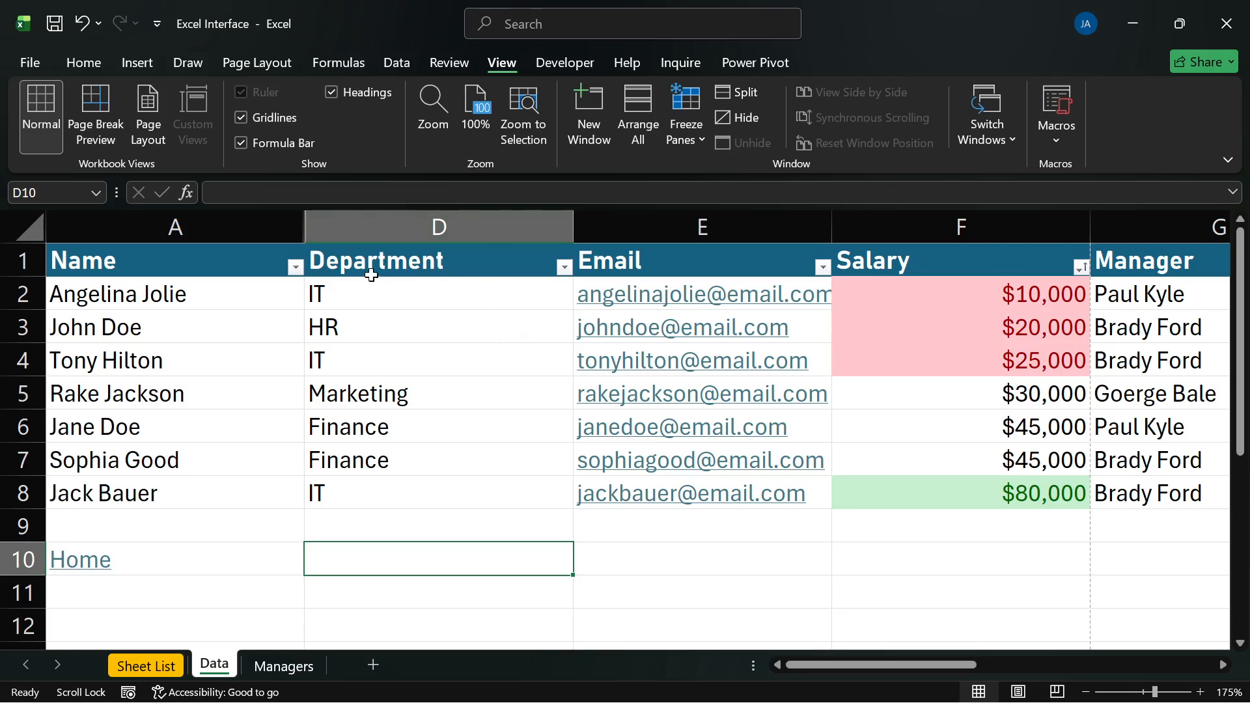
# Step: Select the adjacent Name and Department data, and fit the Email column's width to its contents
pyautogui.moveTo(274, 260); pyautogui.dragTo(424, 511)
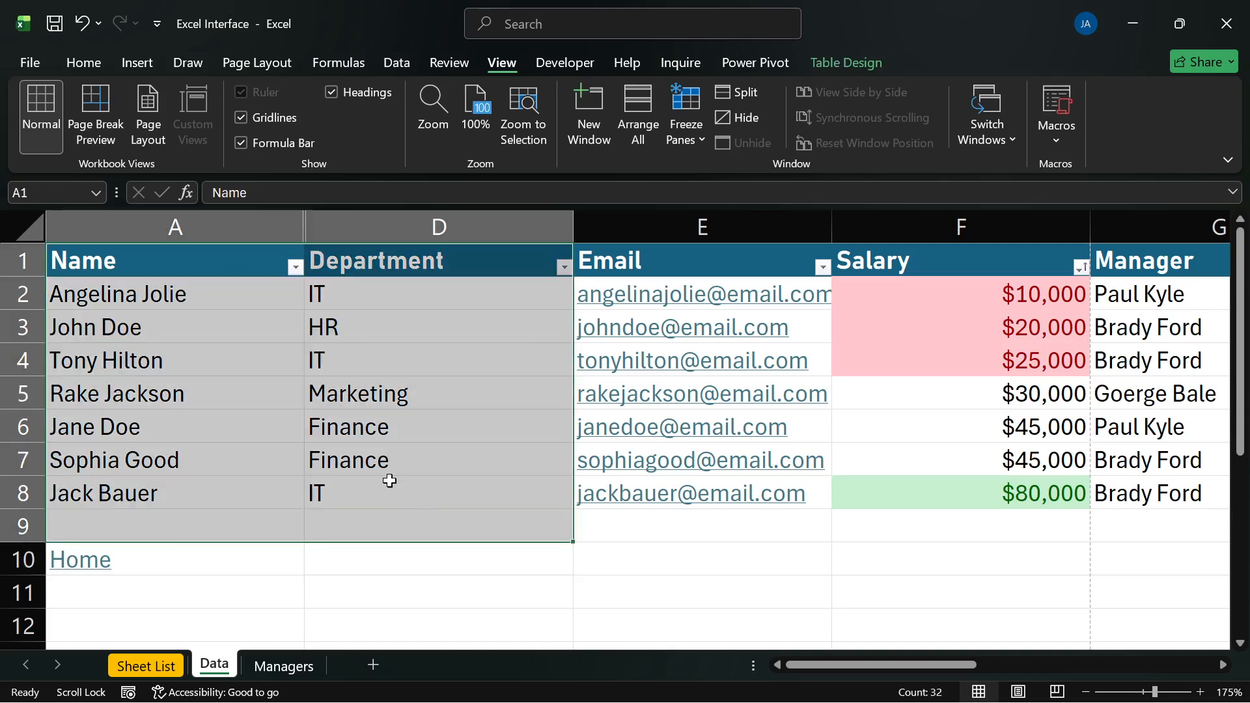
pyautogui.doubleClick(389, 480)
pyautogui.click(399, 528)
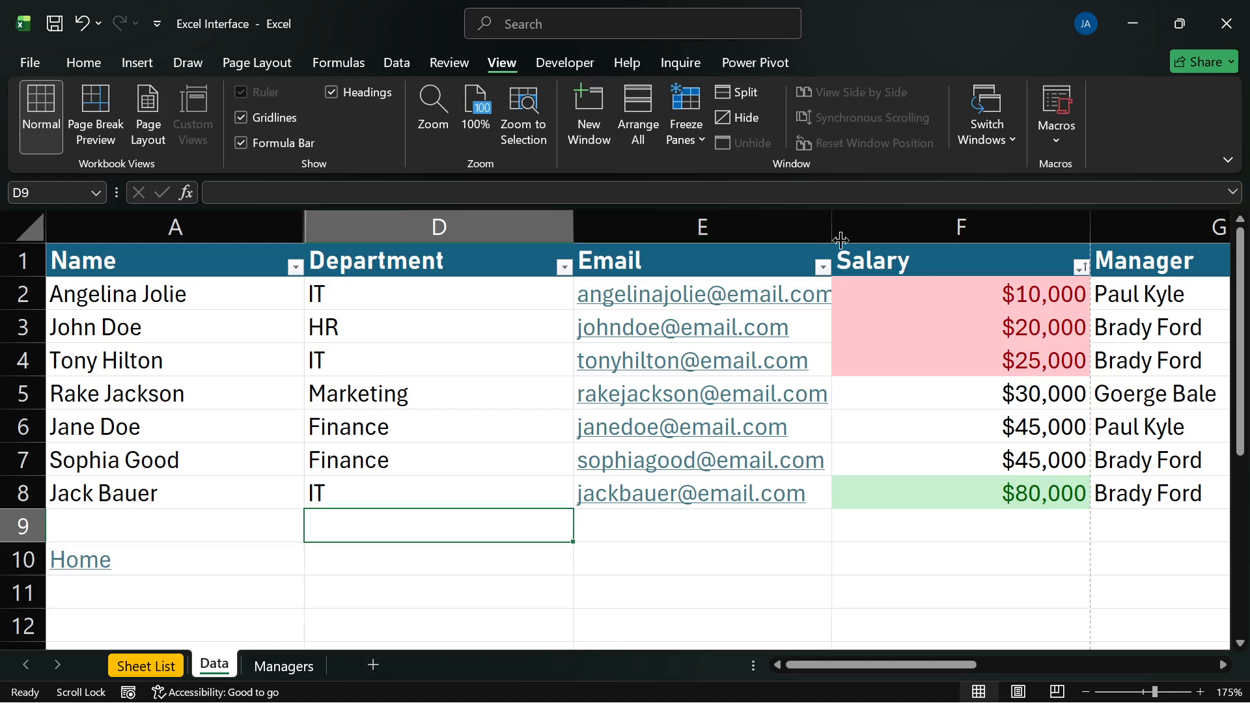
pyautogui.doubleClick(832, 219)
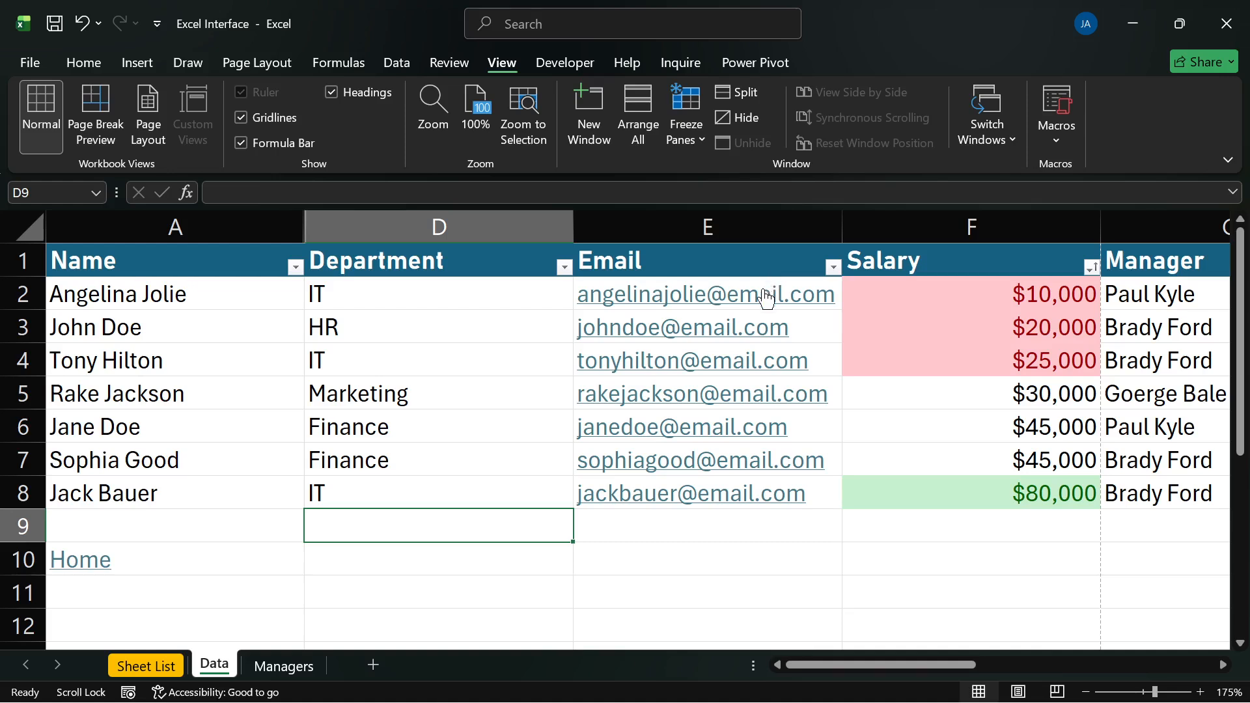
# Step: Freeze the panes at the Email column E to lock the Name and Department columns, and select cell F11
pyautogui.click(706, 225)
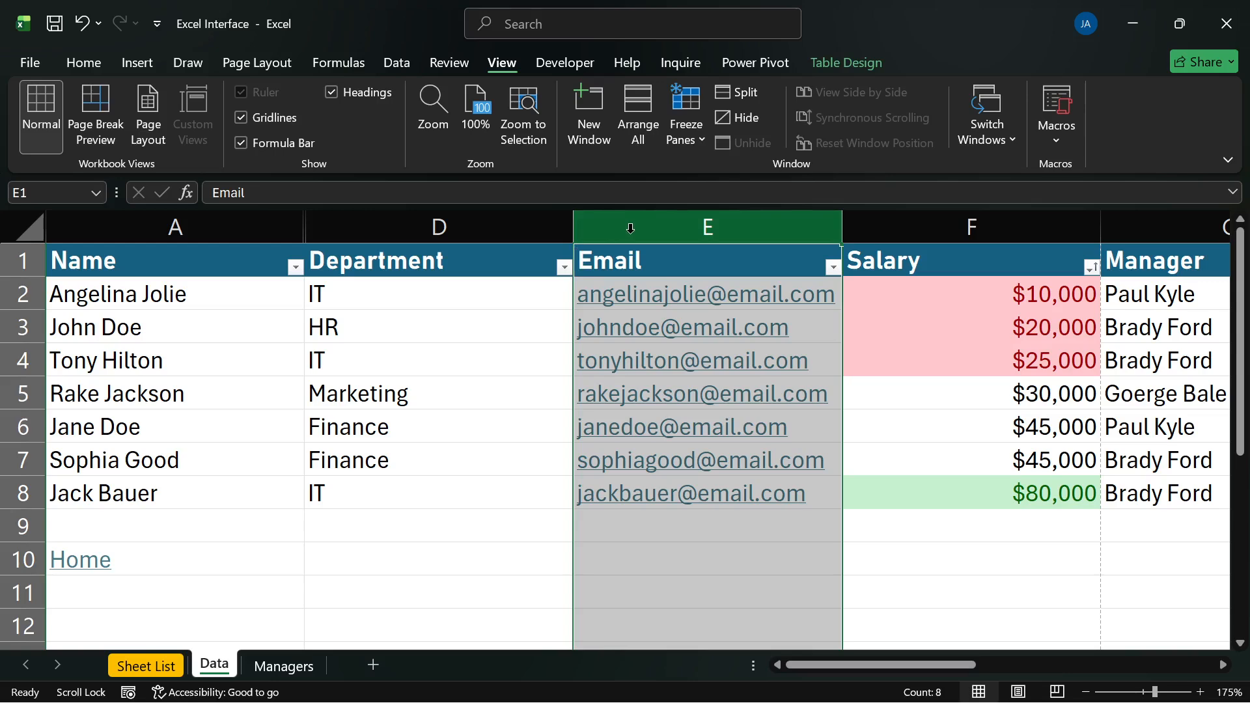
pyautogui.click(695, 138)
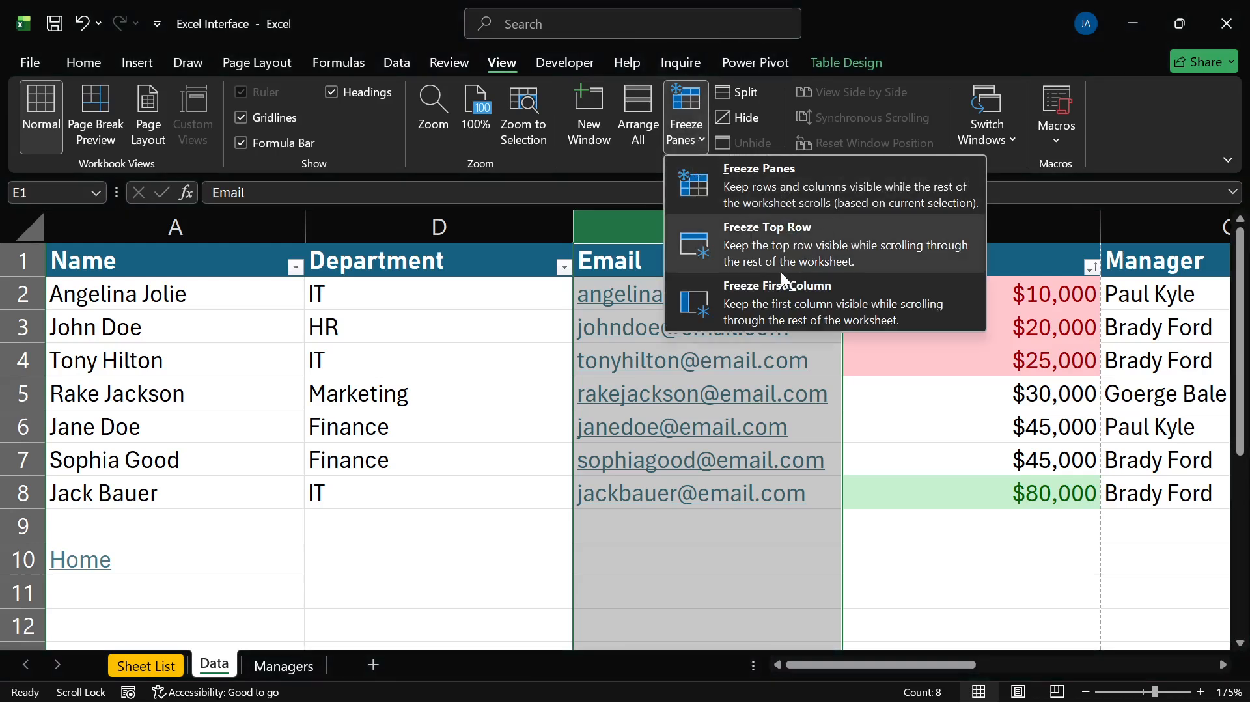
pyautogui.click(779, 185)
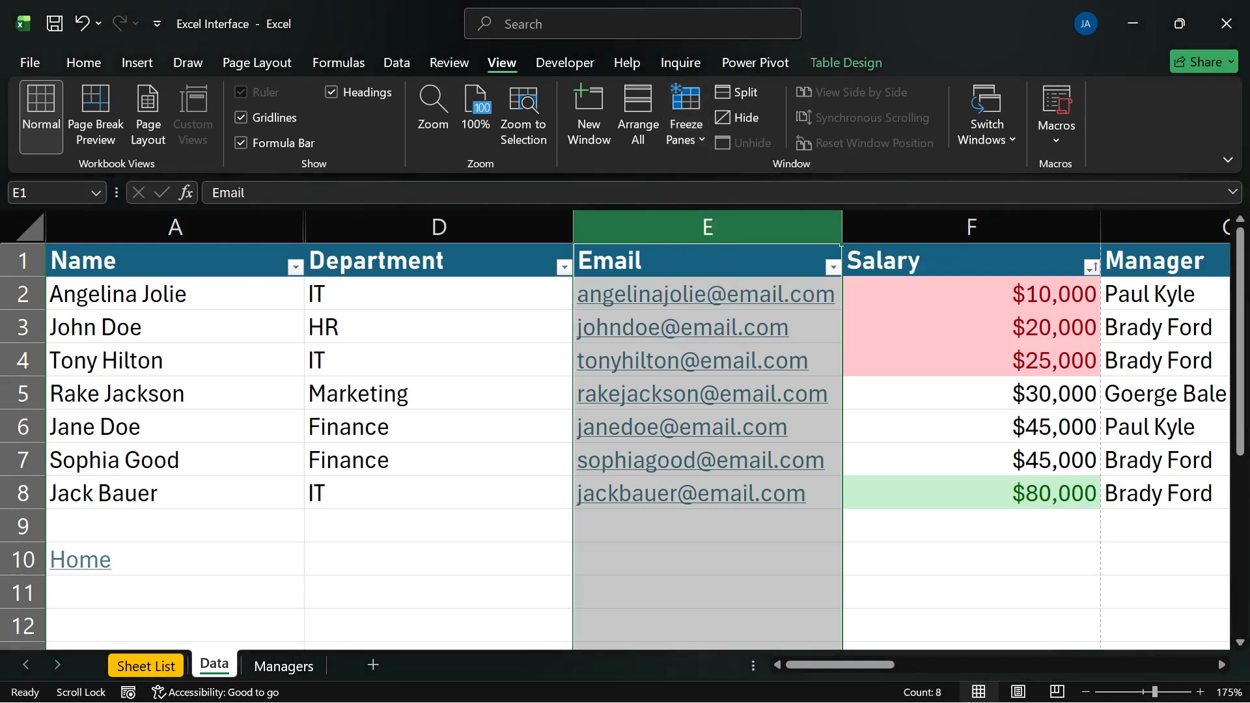
pyautogui.click(868, 582)
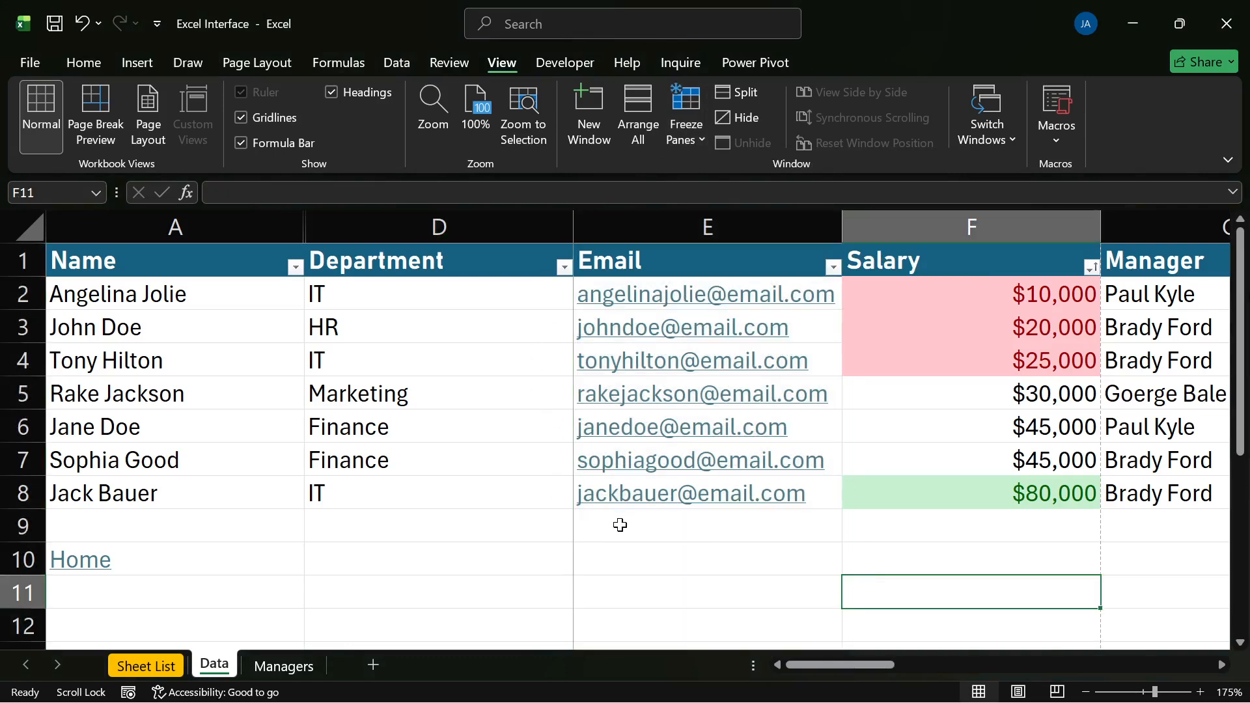
# Step: Fit the widths of the Department and Name columns to their contents and select empty cell E9
pyautogui.hscroll(4, 620, 525)
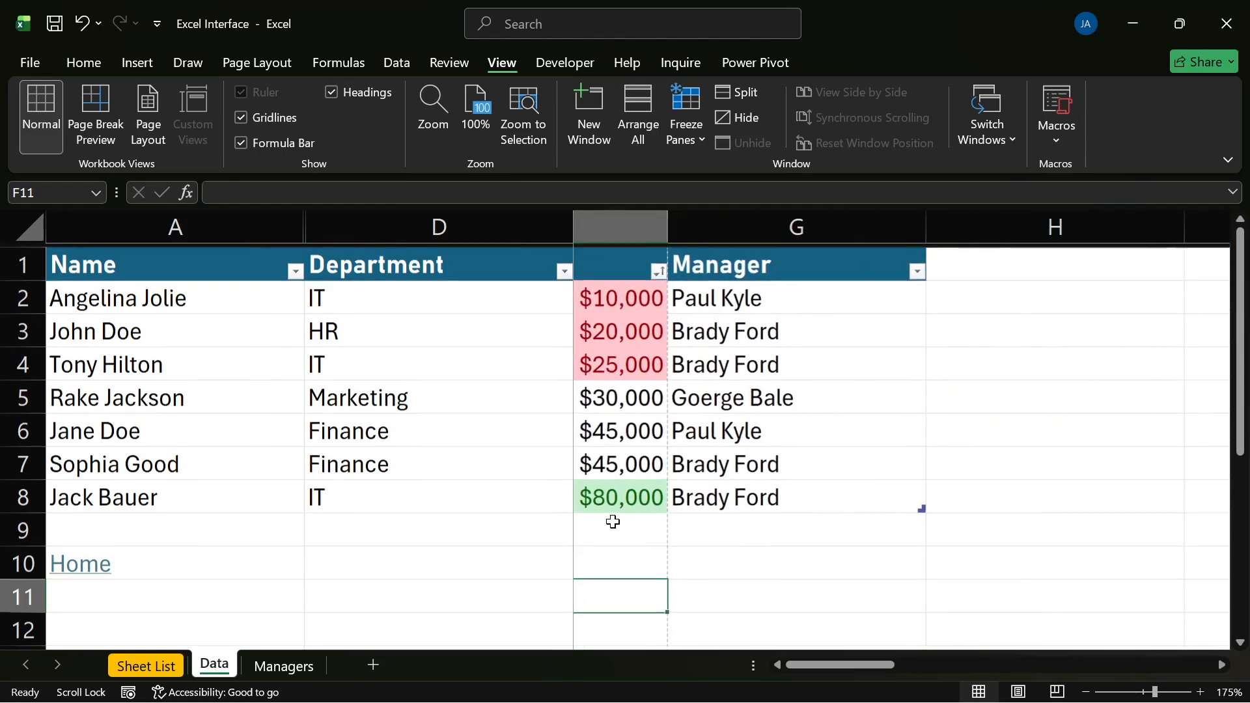
pyautogui.hscroll(-2, 613, 522)
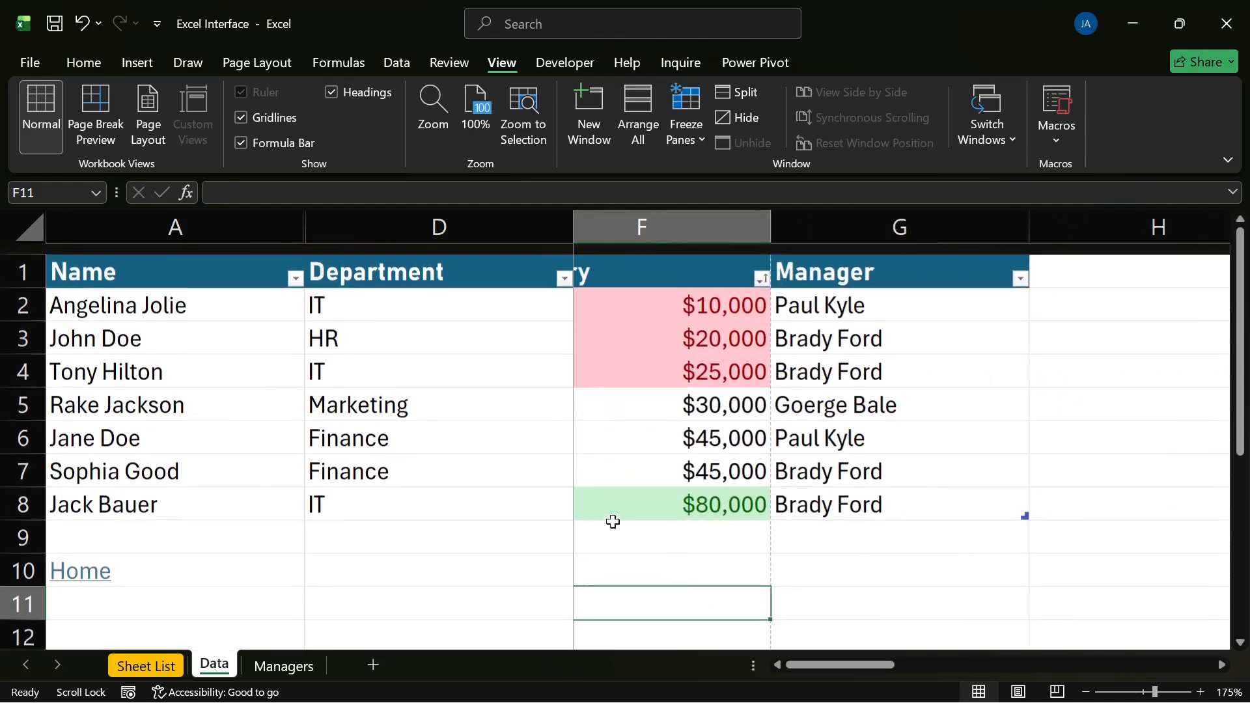
pyautogui.hscroll(-2, 612, 522)
pyautogui.hscroll(-1, 613, 523)
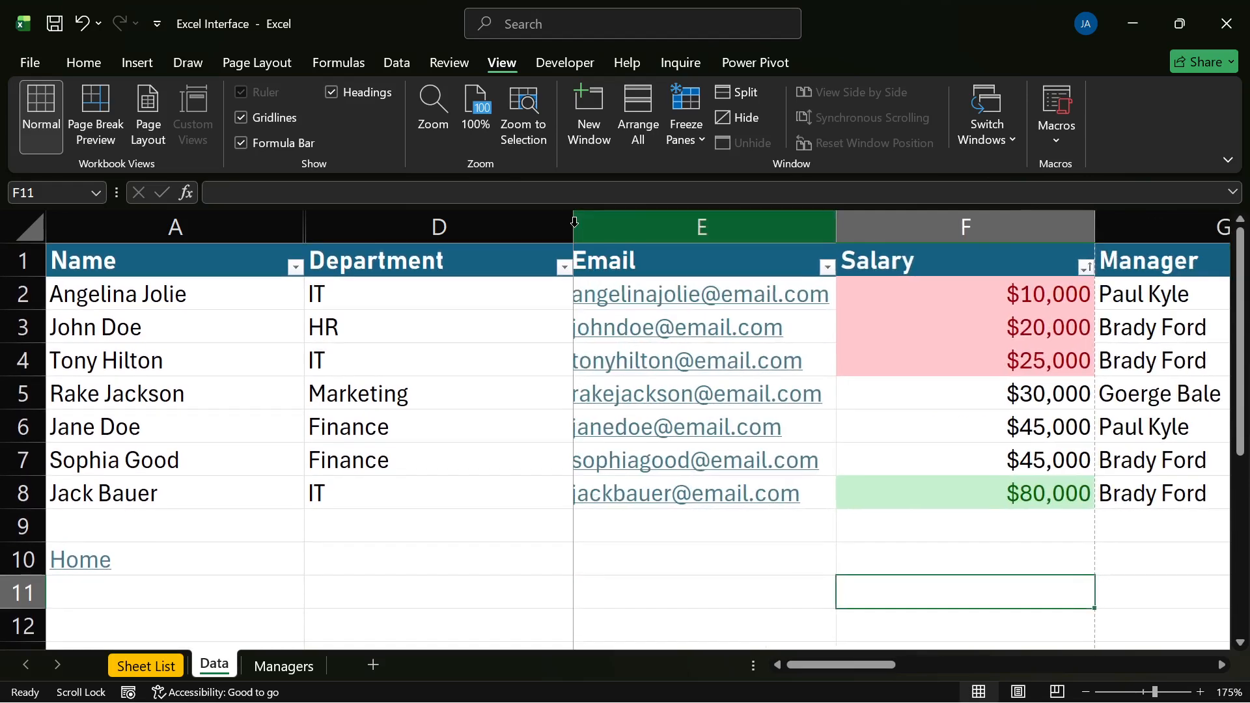
pyautogui.doubleClick(574, 222)
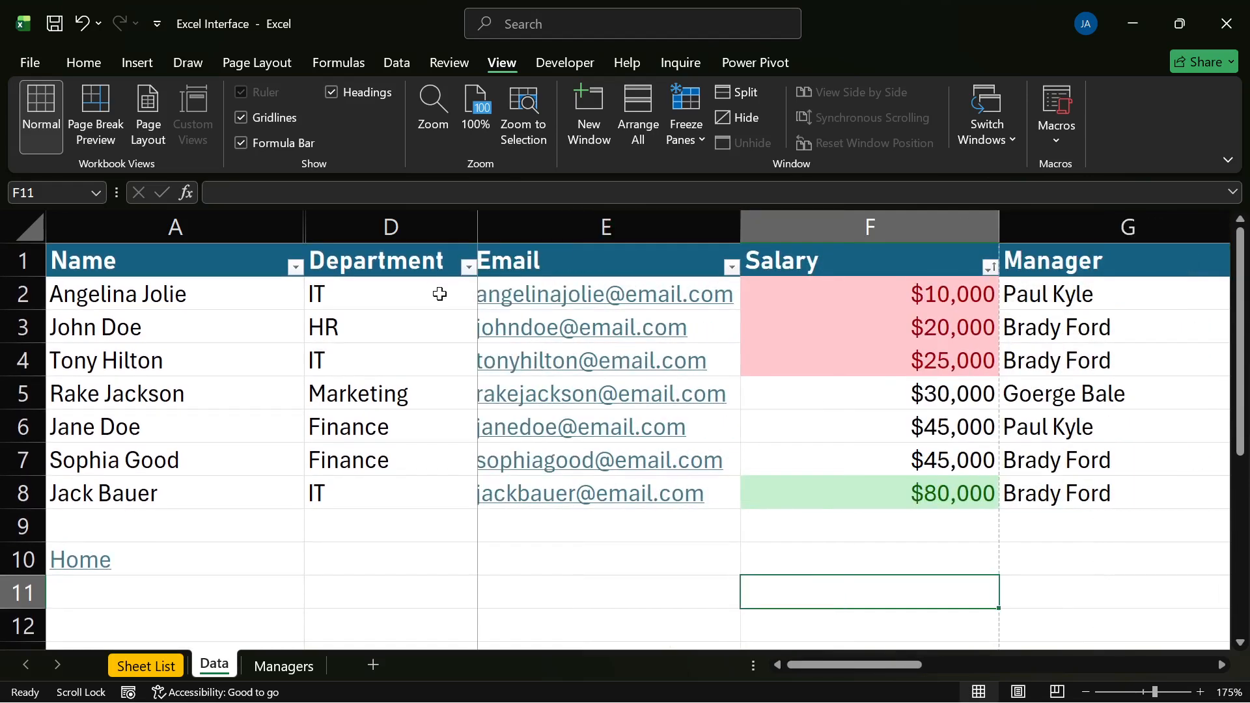
pyautogui.doubleClick(304, 223)
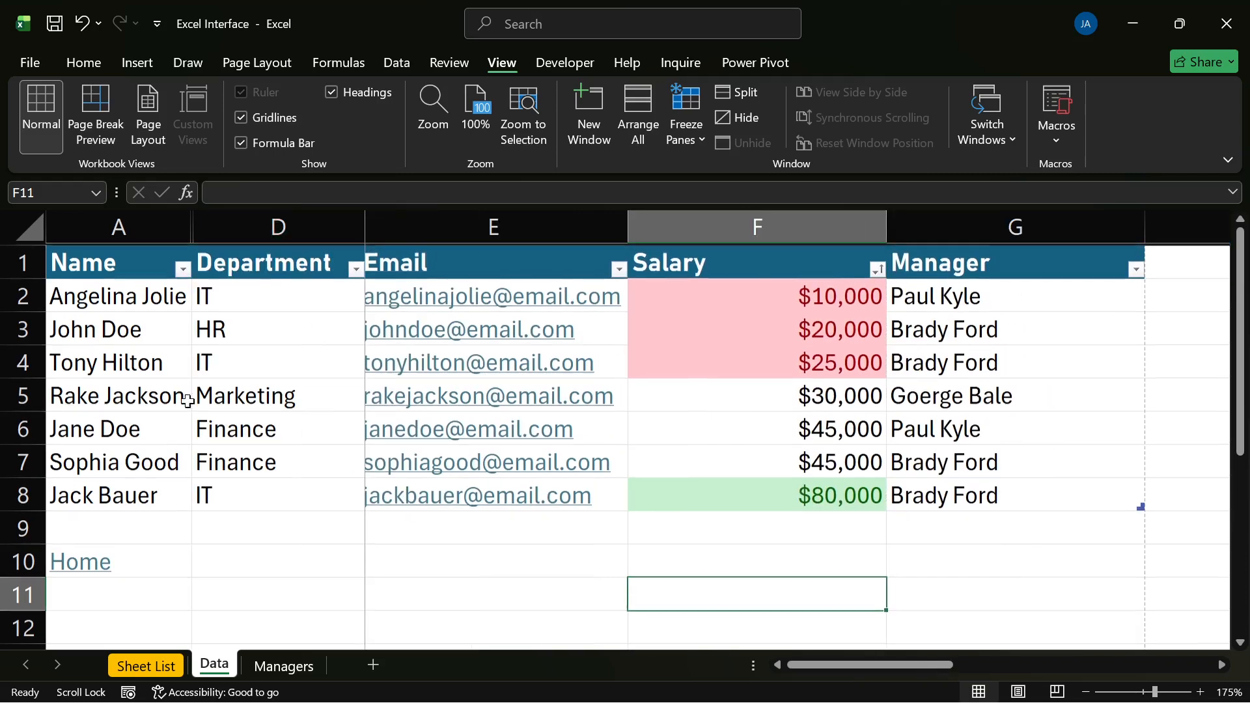
pyautogui.click(417, 534)
# Step: Examine the frozen Name and Department columns alongside the Email, Salary and Manager columns
pyautogui.hscroll(-1, 417, 534)
pyautogui.hscroll(2, 414, 532)
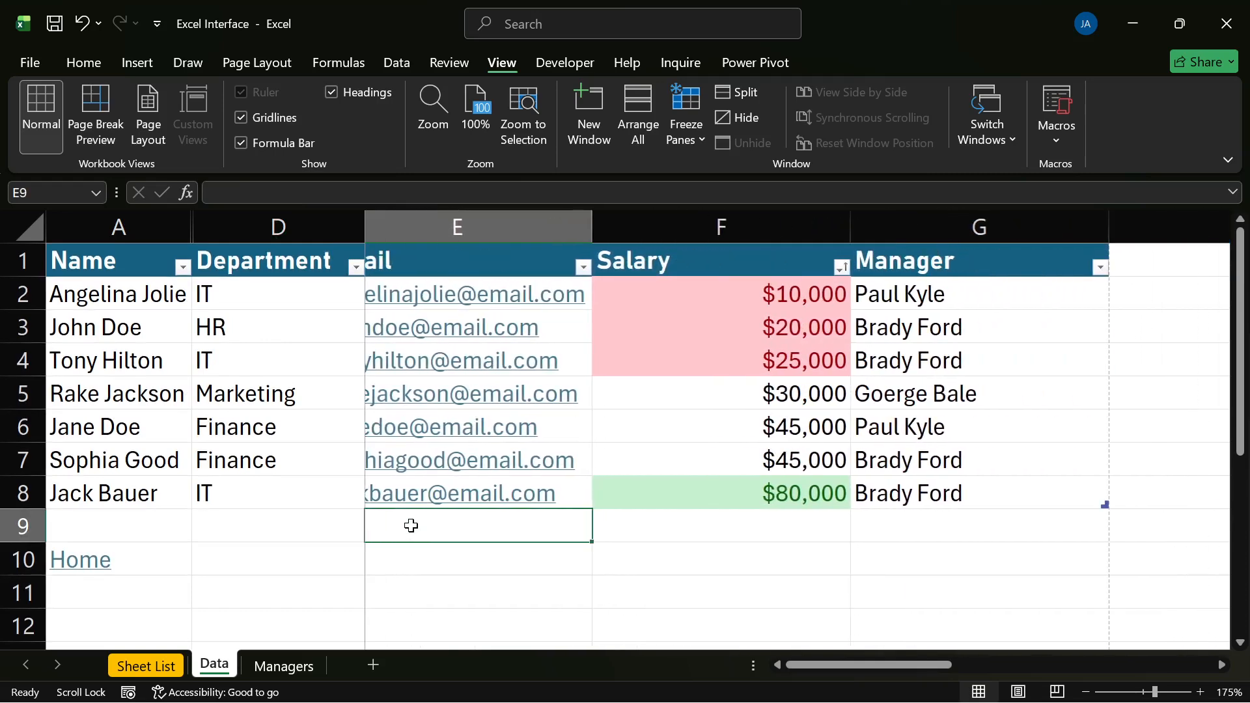
pyautogui.hscroll(2, 412, 526)
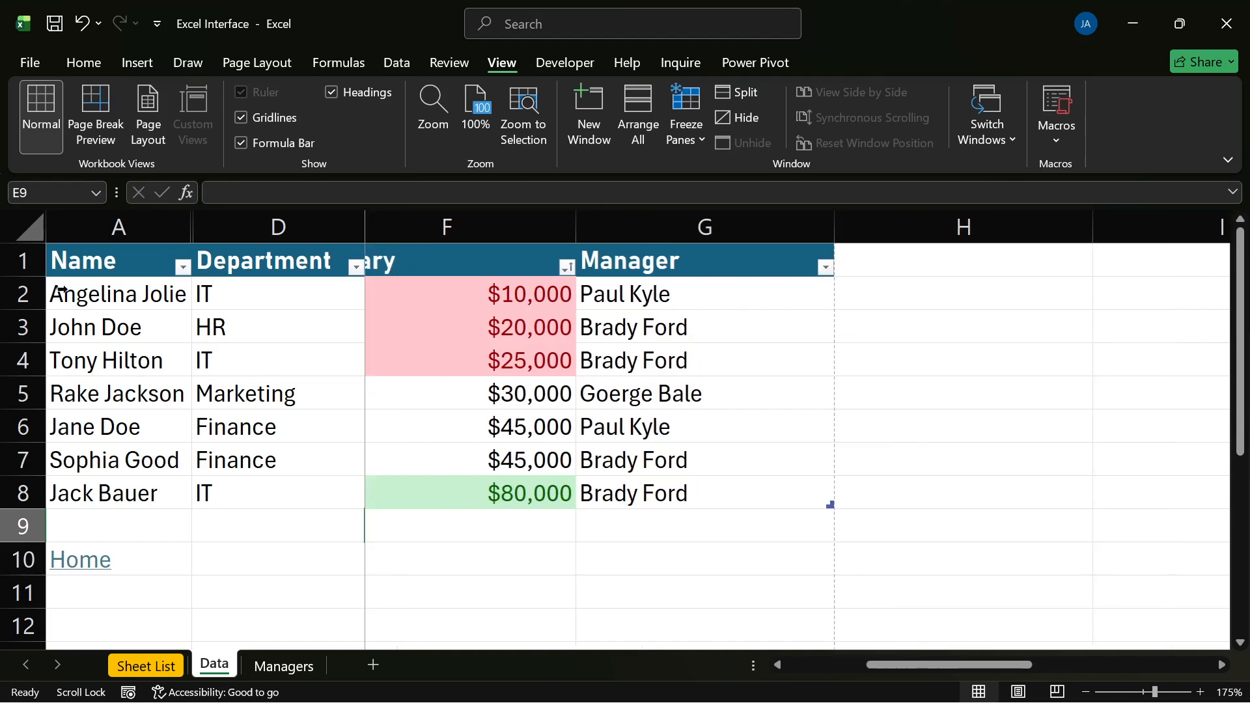
pyautogui.hscroll(2, 374, 345)
pyautogui.hscroll(-2, 456, 349)
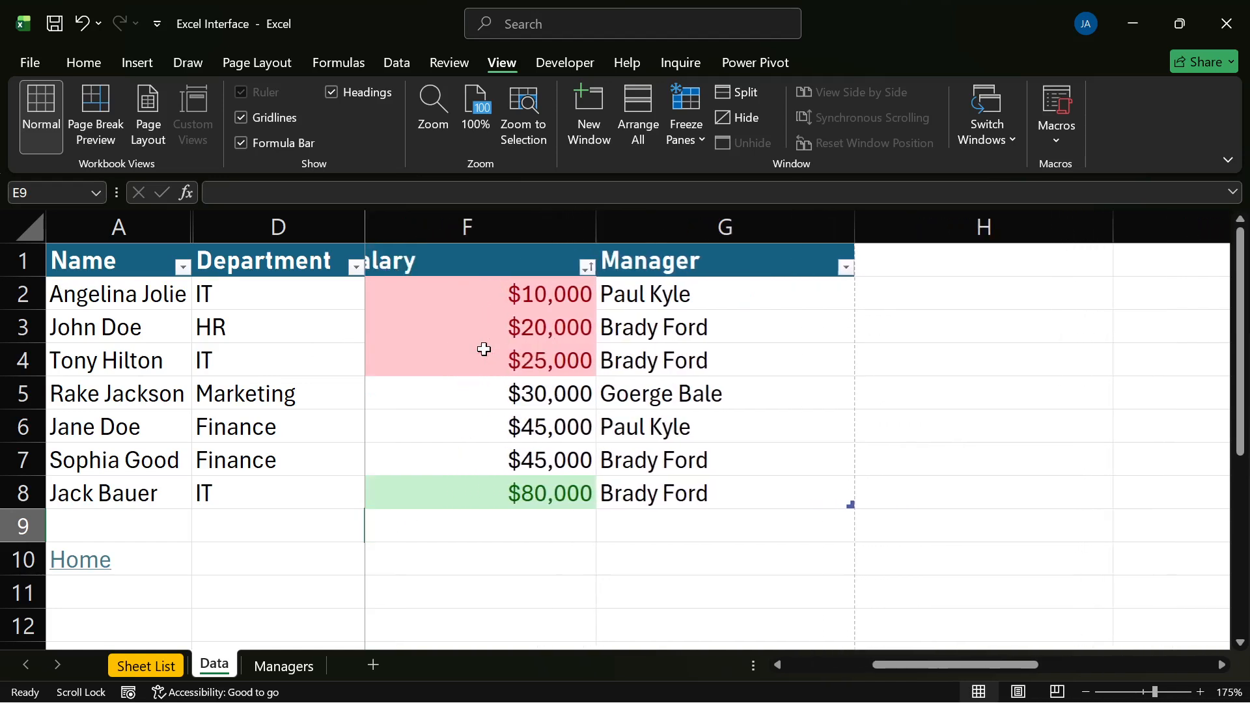
pyautogui.hscroll(3, 521, 355)
pyautogui.hscroll(-1, 573, 360)
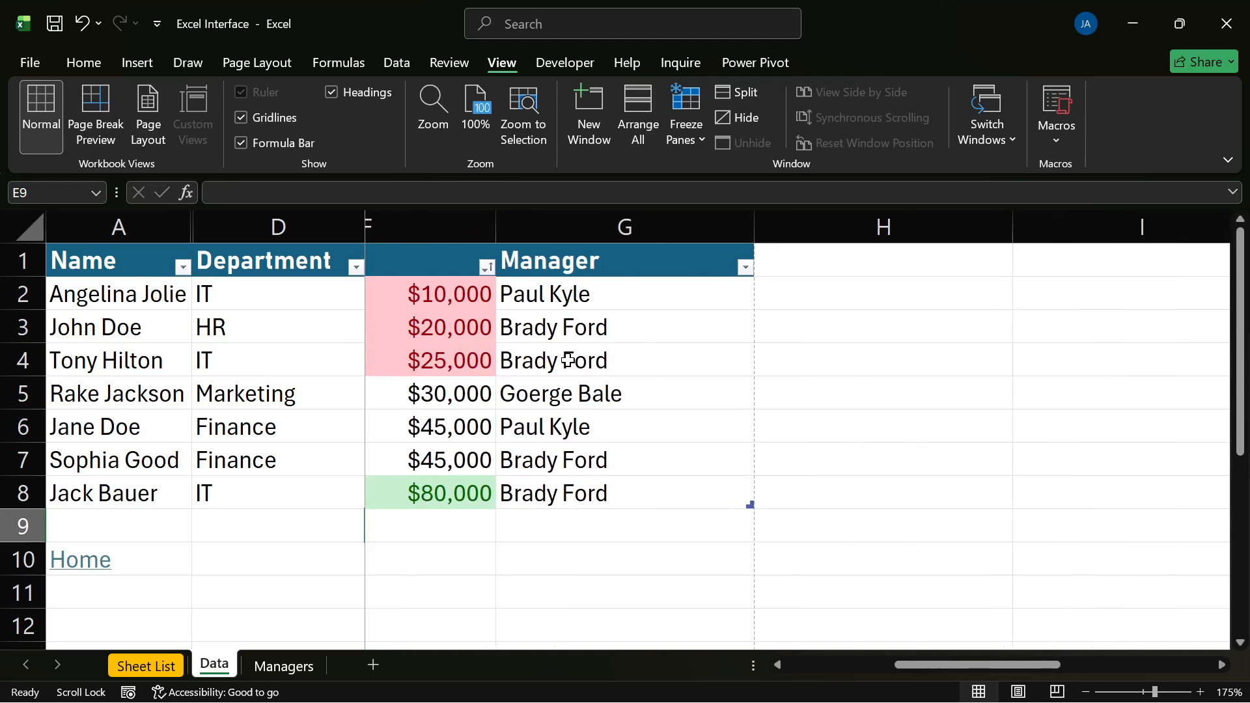
# Step: Unfreeze the panes of the Data sheet to release the locked Name and Department columns
pyautogui.hscroll(-2, 564, 356)
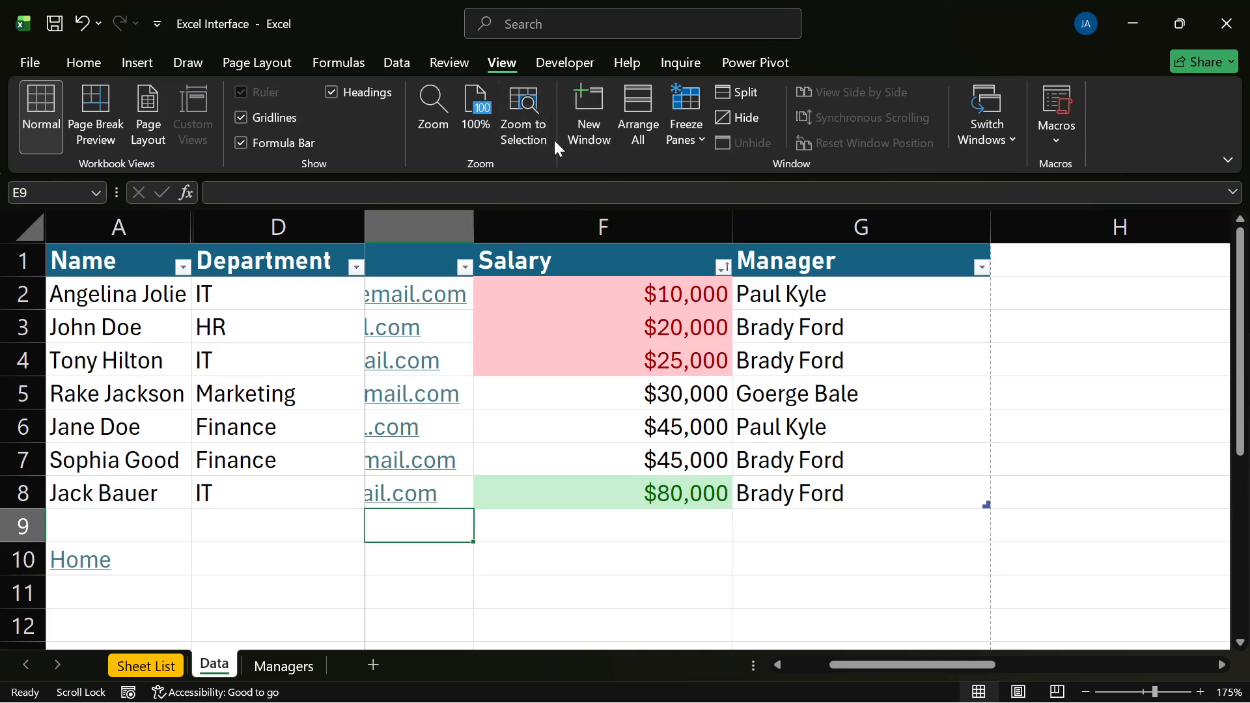
pyautogui.click(683, 139)
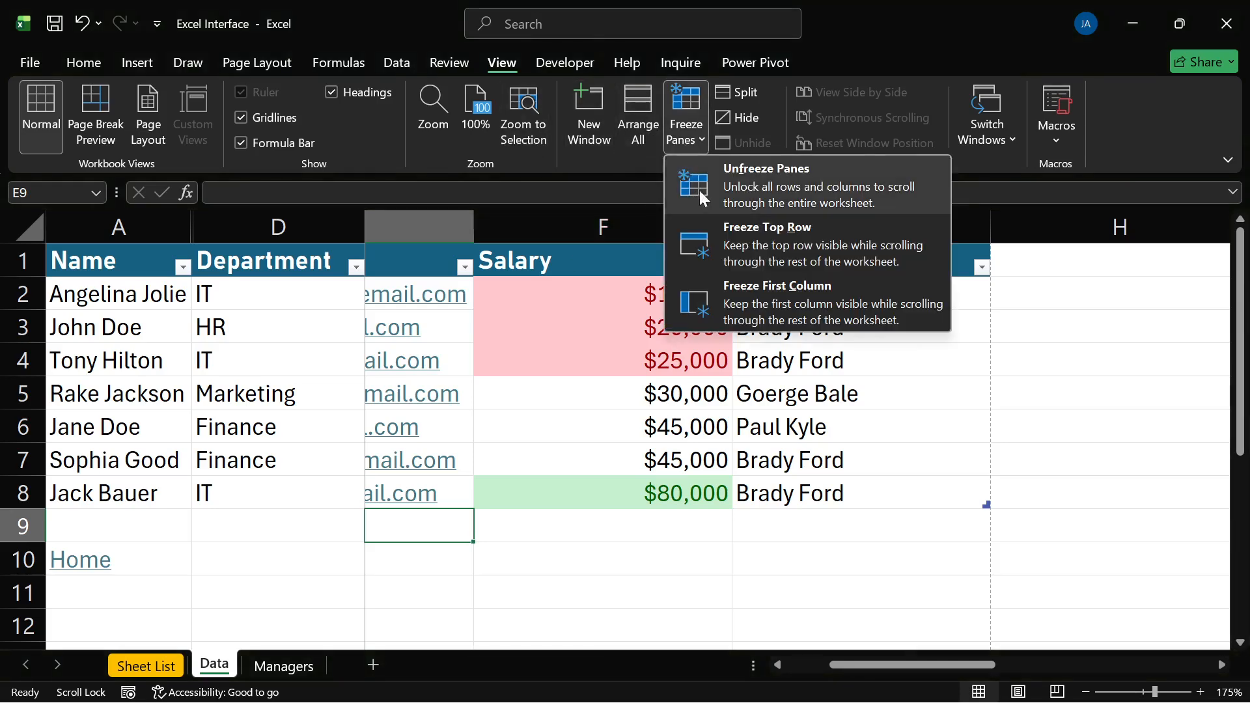
pyautogui.click(763, 187)
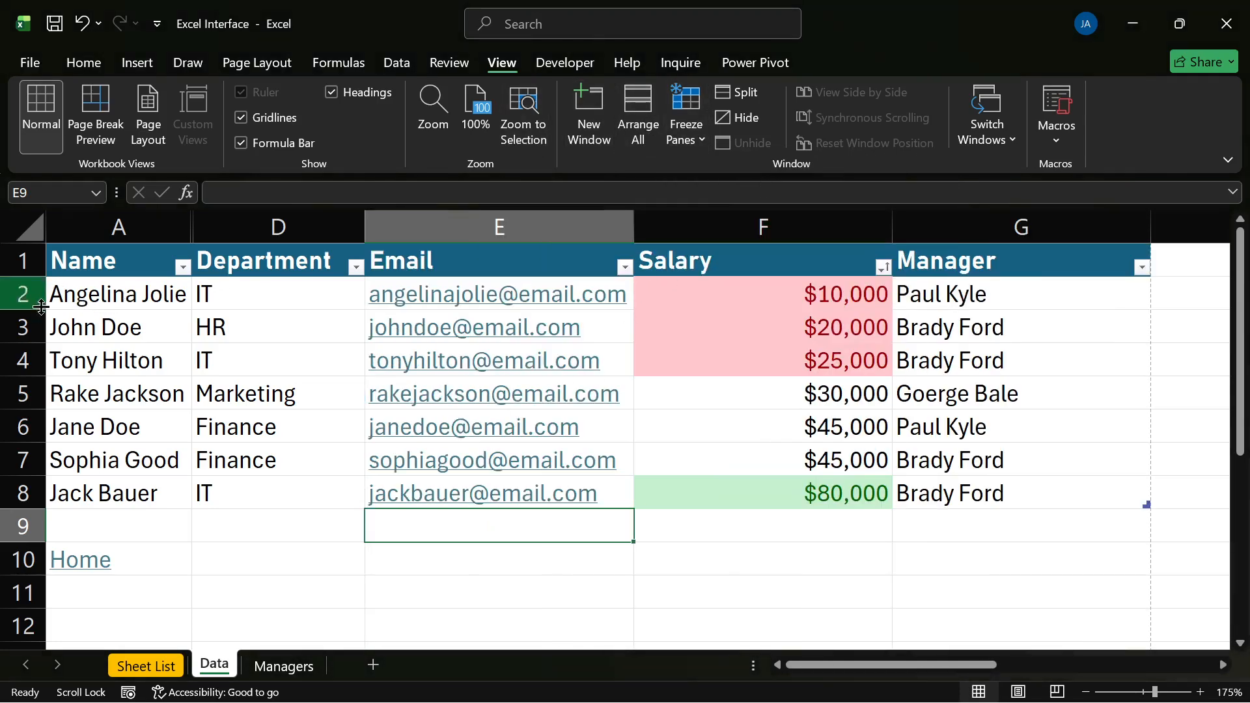
# Step: Freeze the panes at row 4 to lock the top three rows, and check them against the lower rows
pyautogui.click(23, 360)
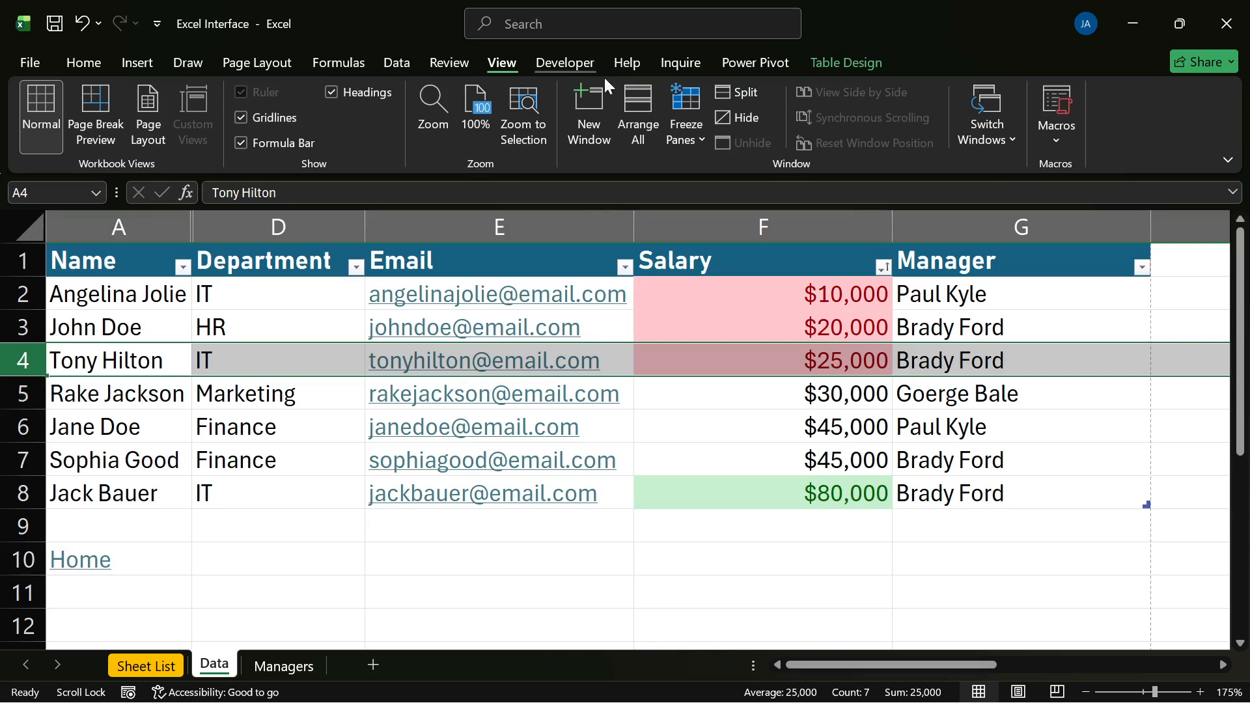
pyautogui.click(679, 108)
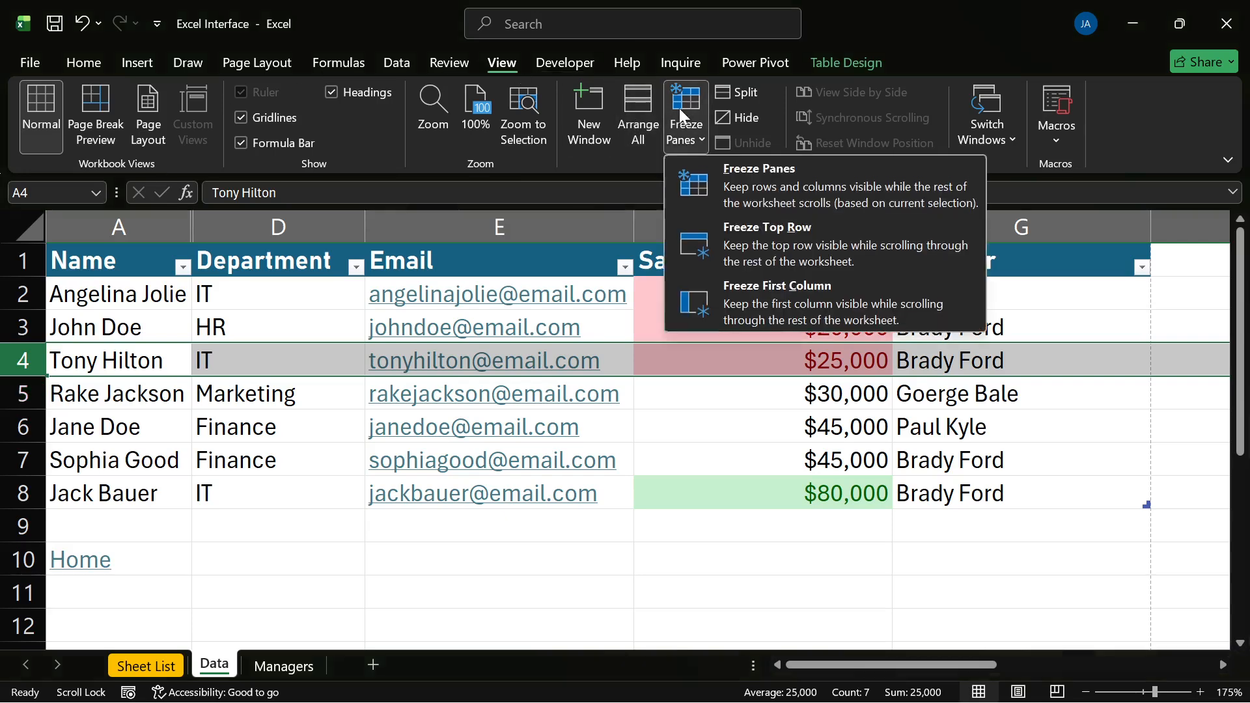
pyautogui.click(761, 191)
pyautogui.scroll(-7, 528, 469)
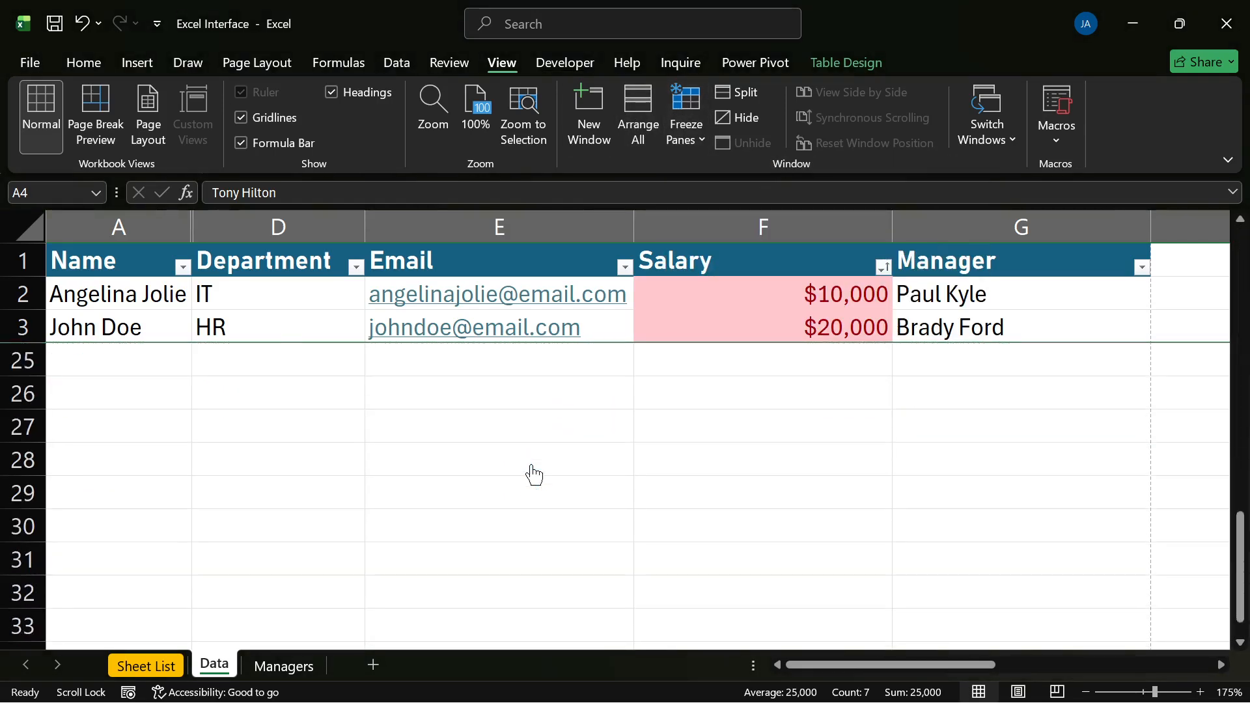
pyautogui.scroll(5, 524, 456)
pyautogui.scroll(2, 521, 447)
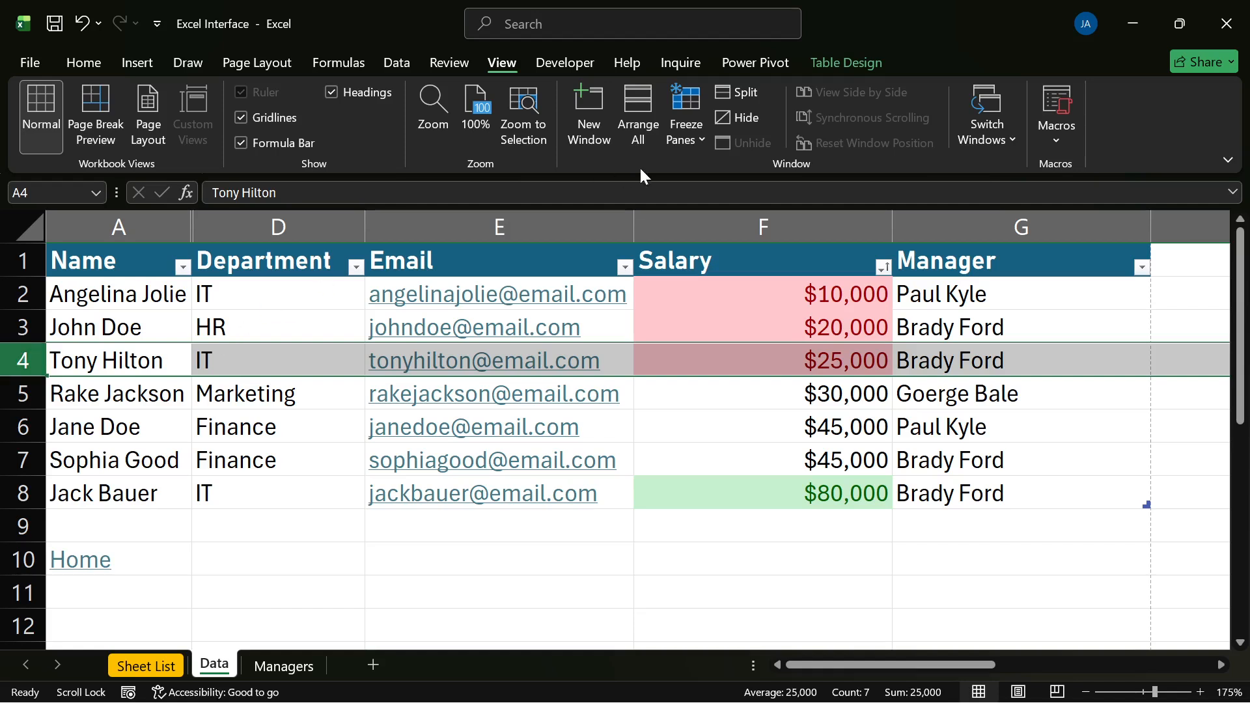
# Step: Unfreeze the top three rows and select empty cell E9 below the Email data
pyautogui.click(675, 137)
pyautogui.click(733, 172)
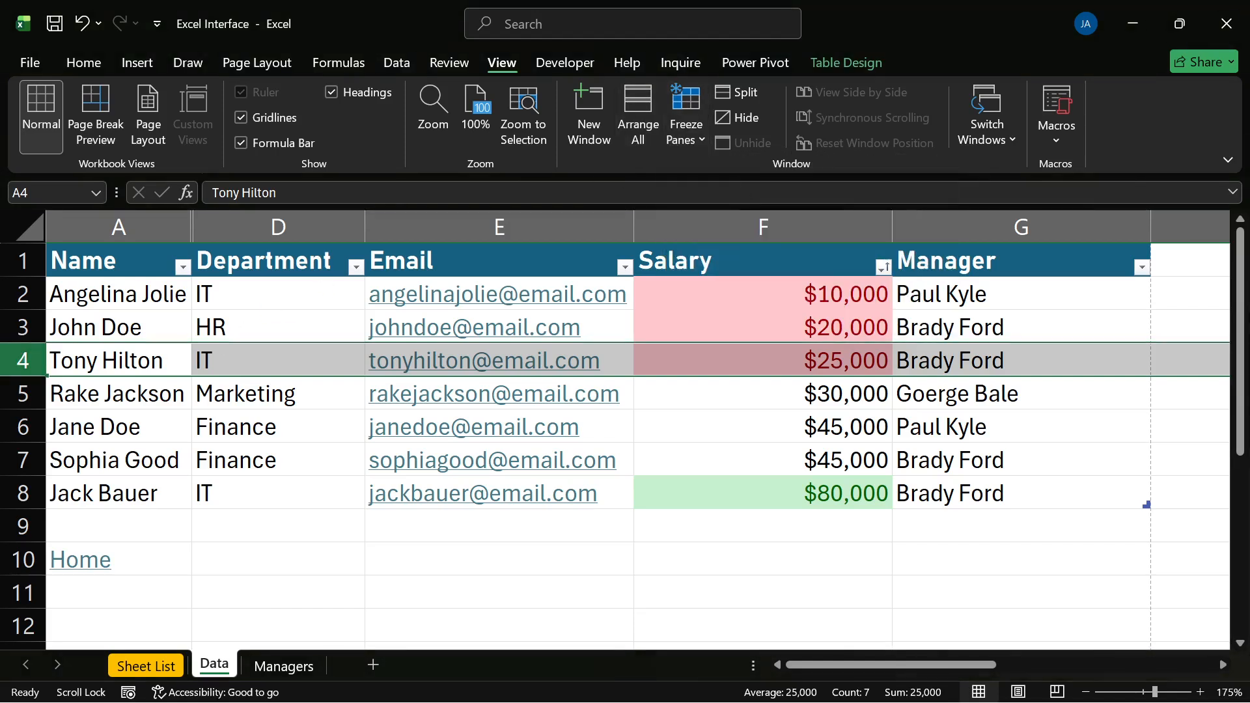
pyautogui.click(514, 534)
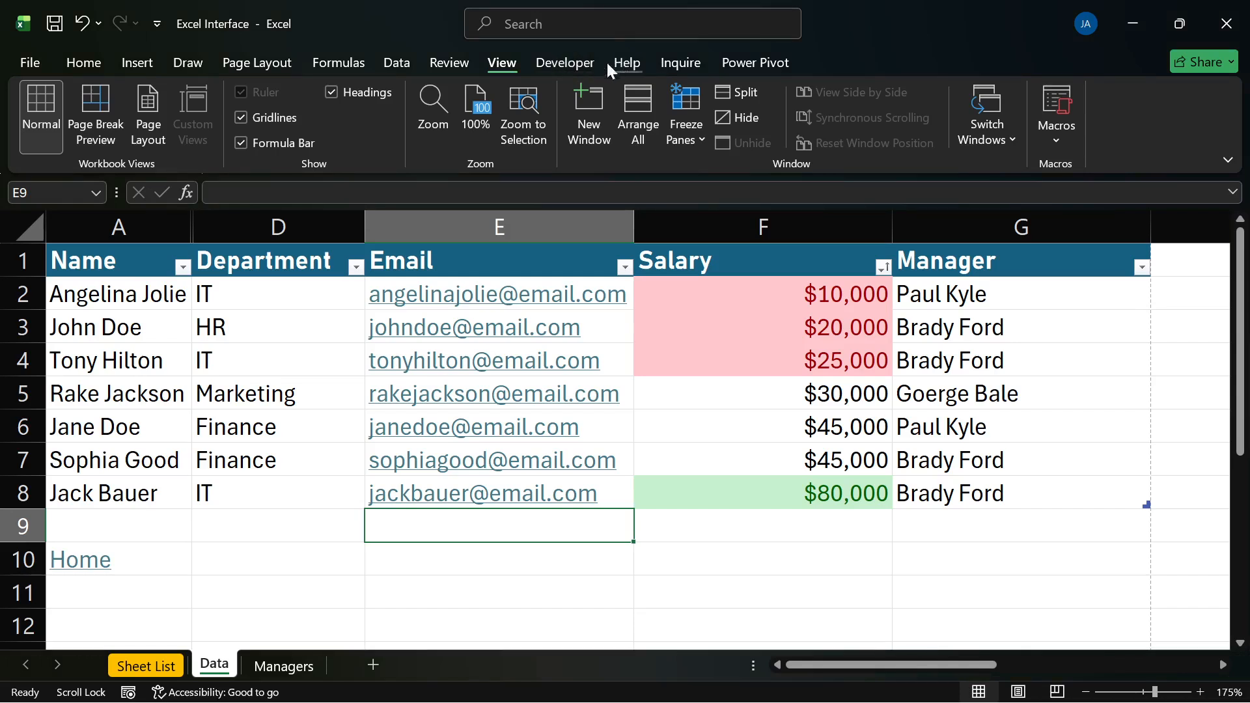
# Step: Review the workbook's file commands and Excel's help, training and community resources, and select empty cell E10
pyautogui.click(31, 62)
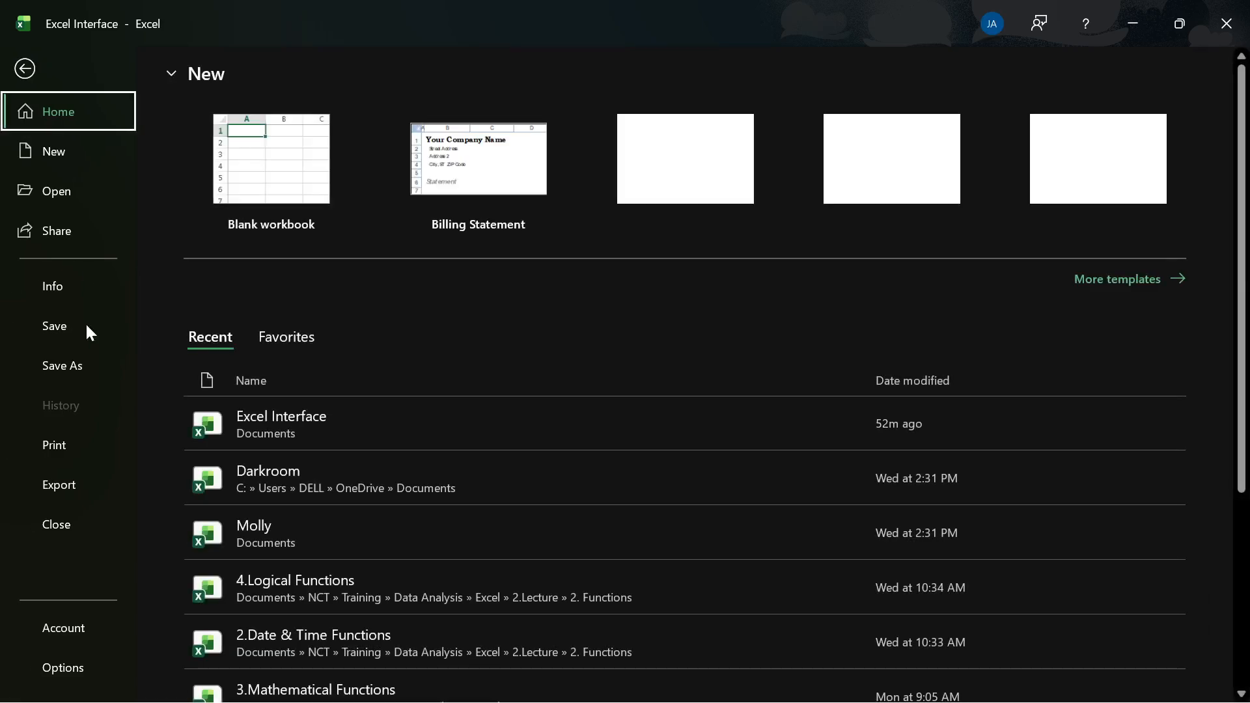
pyautogui.click(25, 68)
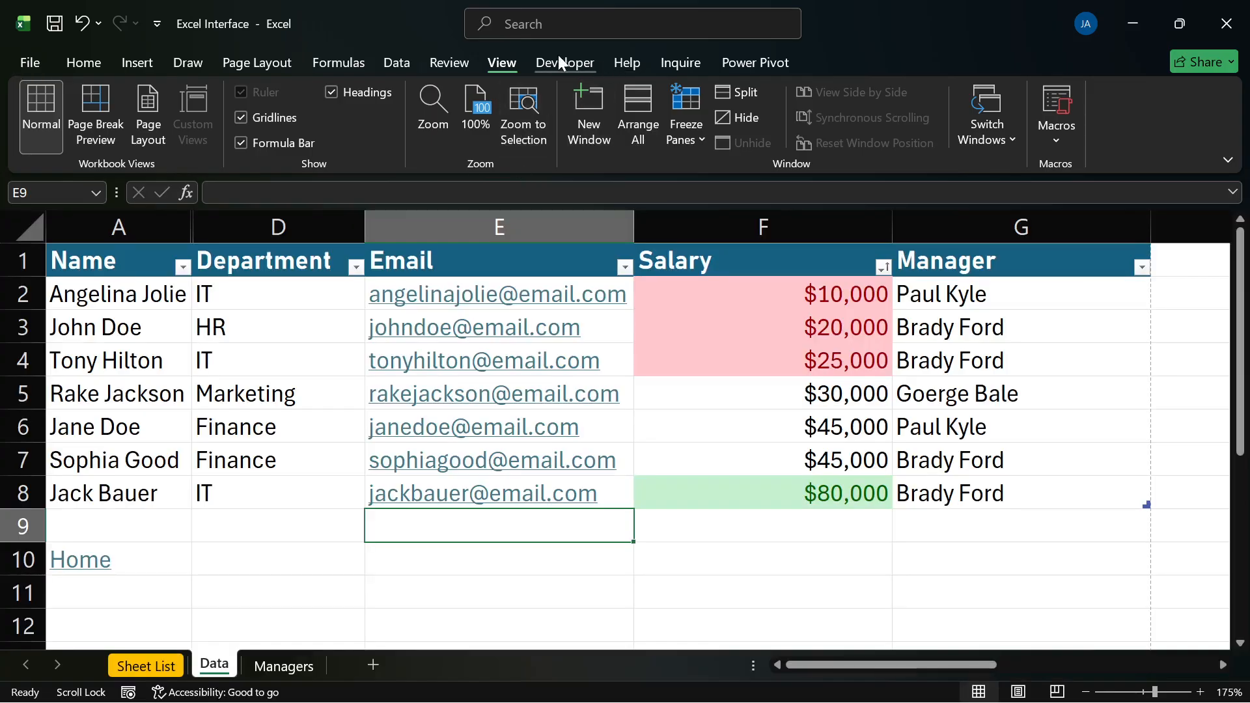
pyautogui.click(636, 63)
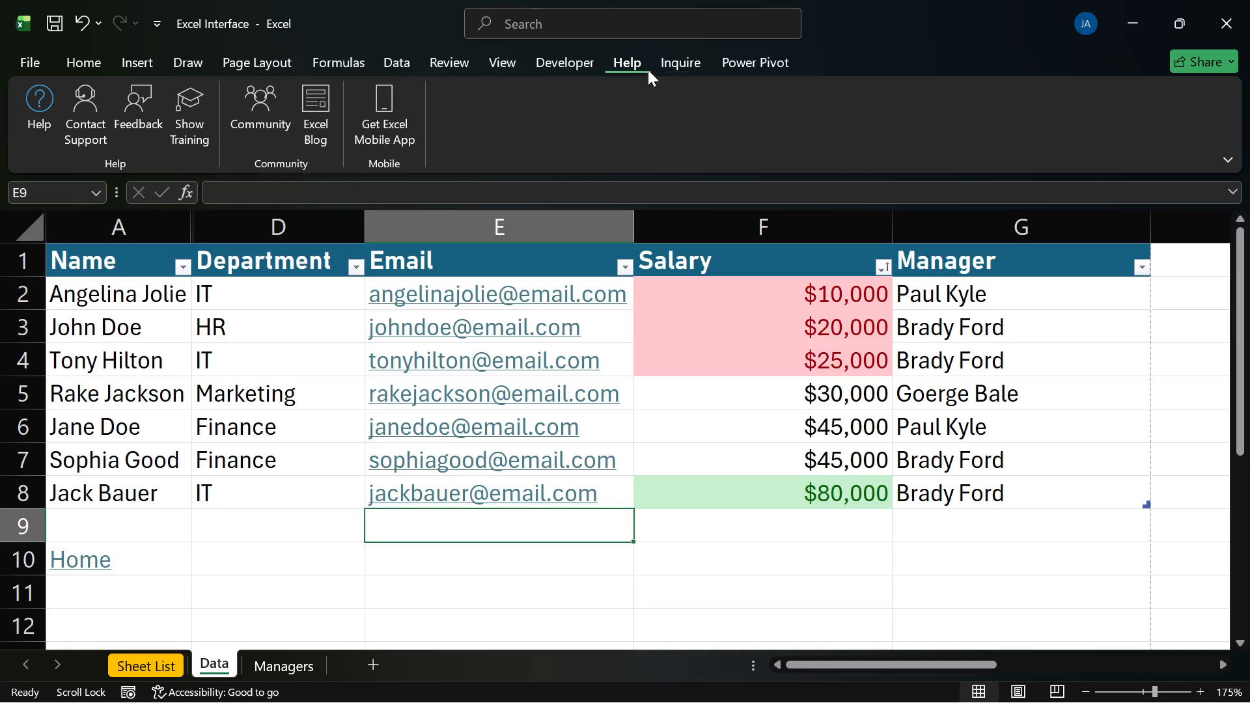
pyautogui.click(615, 562)
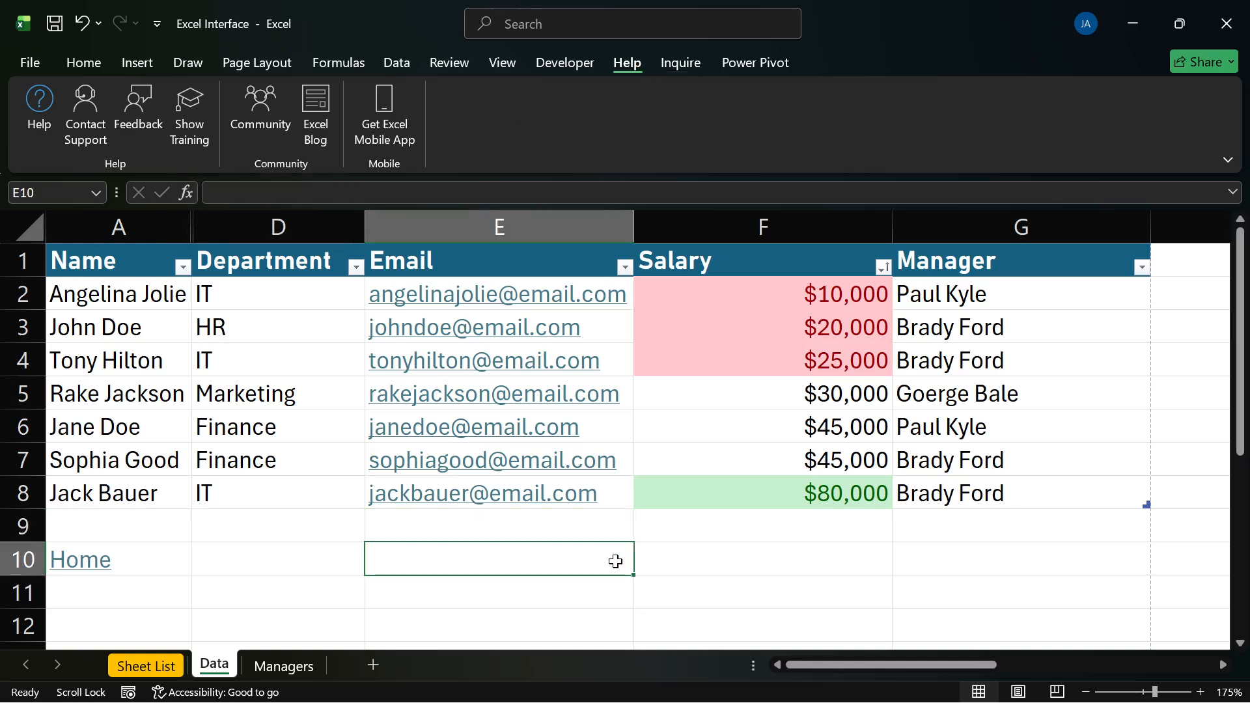